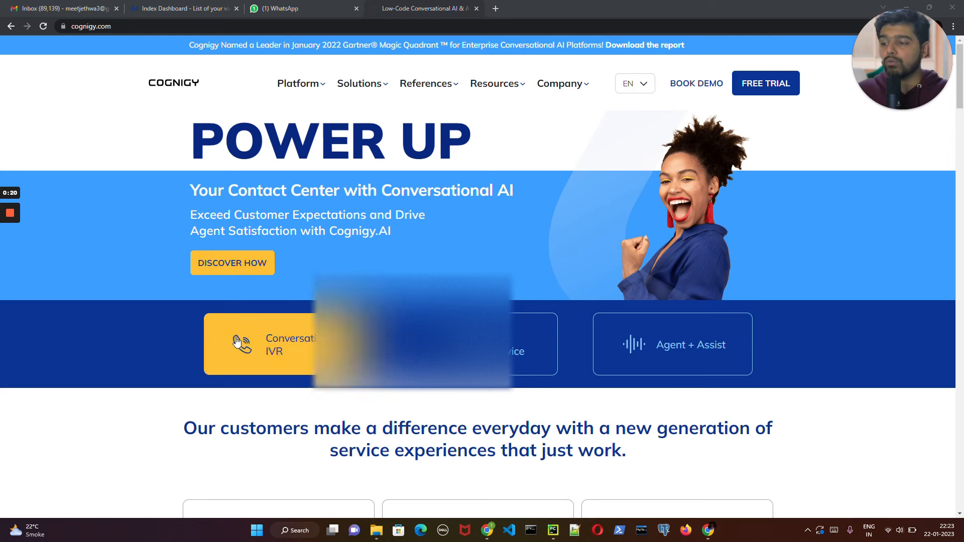
- Look over the Cognigy homepage's customer stories, and view the Horoscope agent's available extensions in the Cognigy.AI trial
scroll(256, 352, "down", 6)
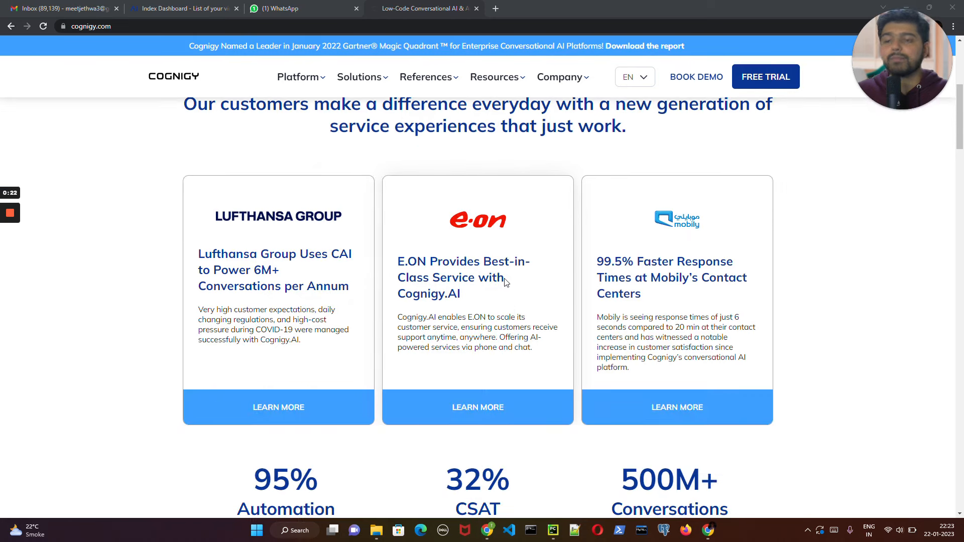
scroll(502, 281, "down", 2)
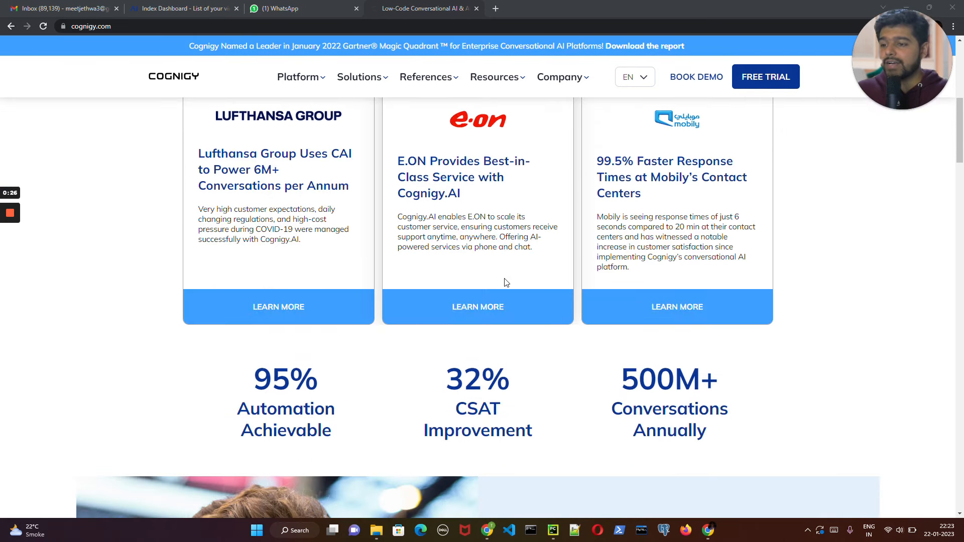
left_click(193, 8)
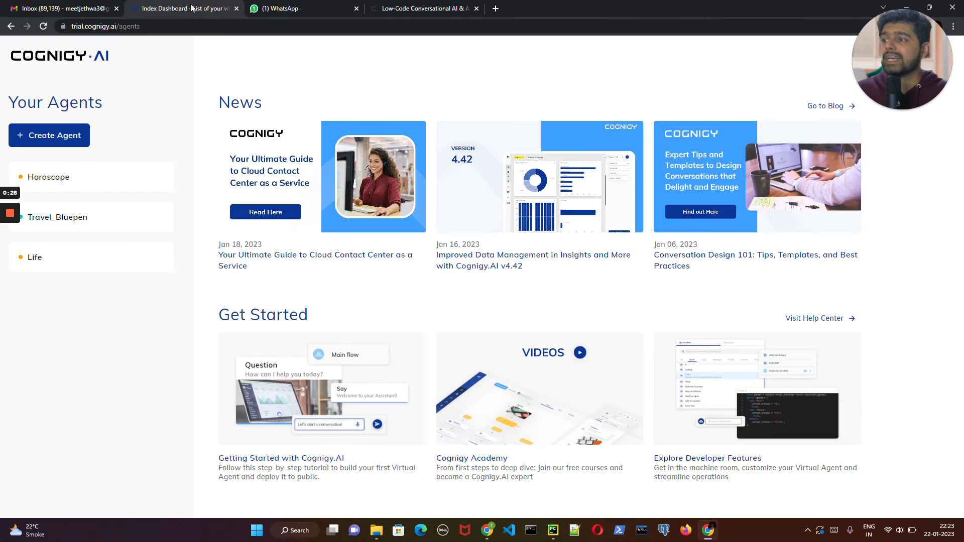
left_click(98, 183)
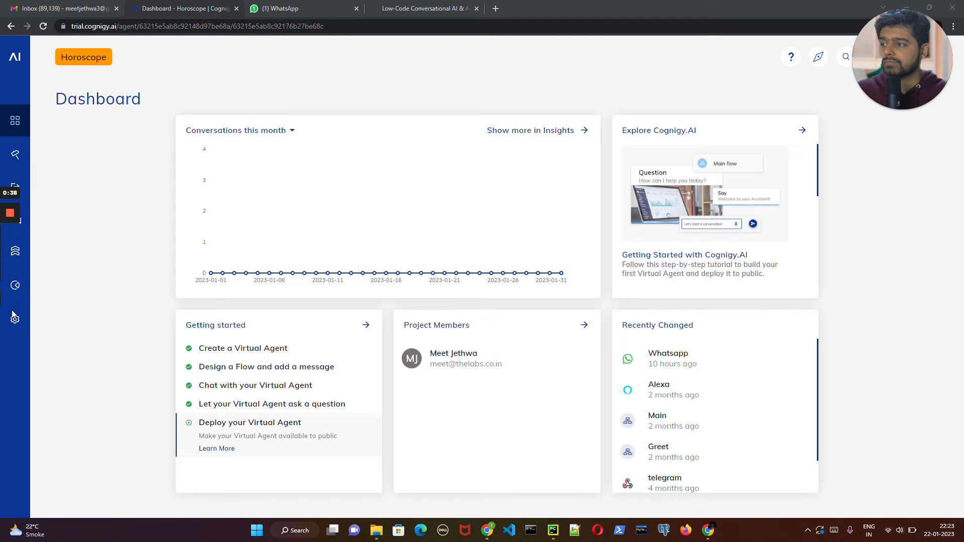
mouse_move(19, 132)
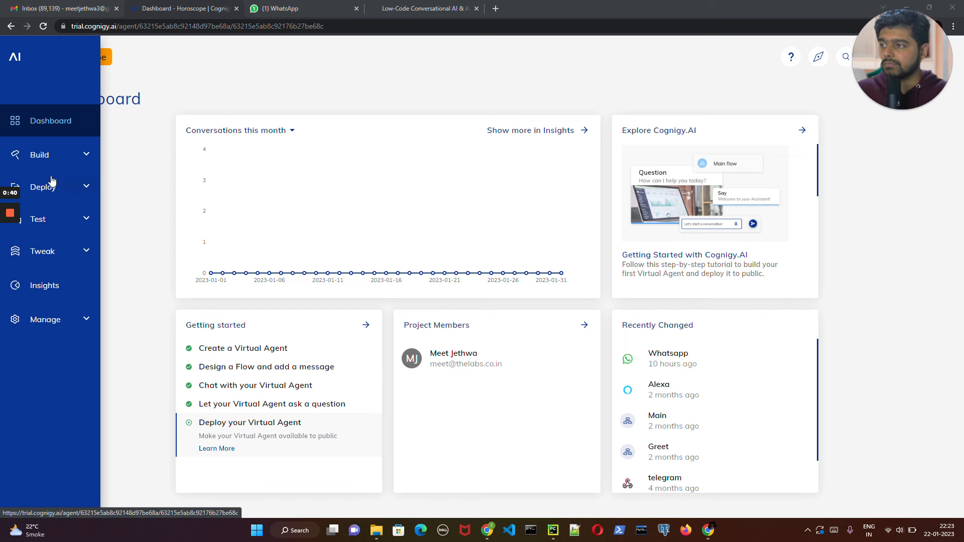
left_click(71, 317)
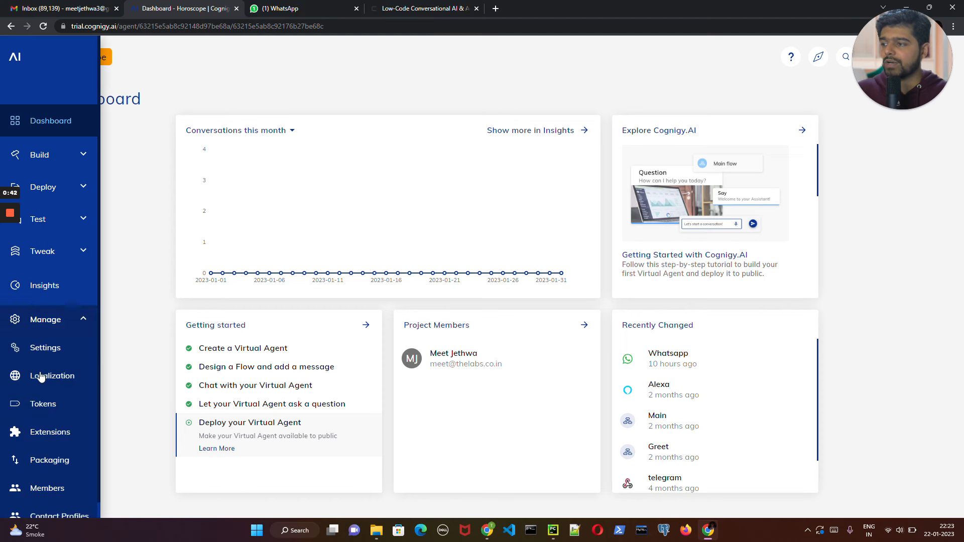
left_click(55, 431)
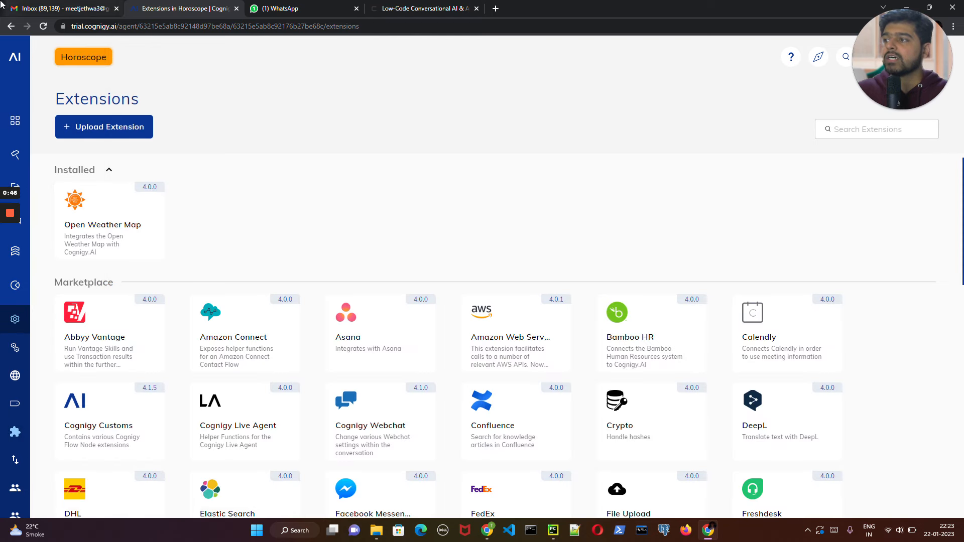
left_click(15, 56)
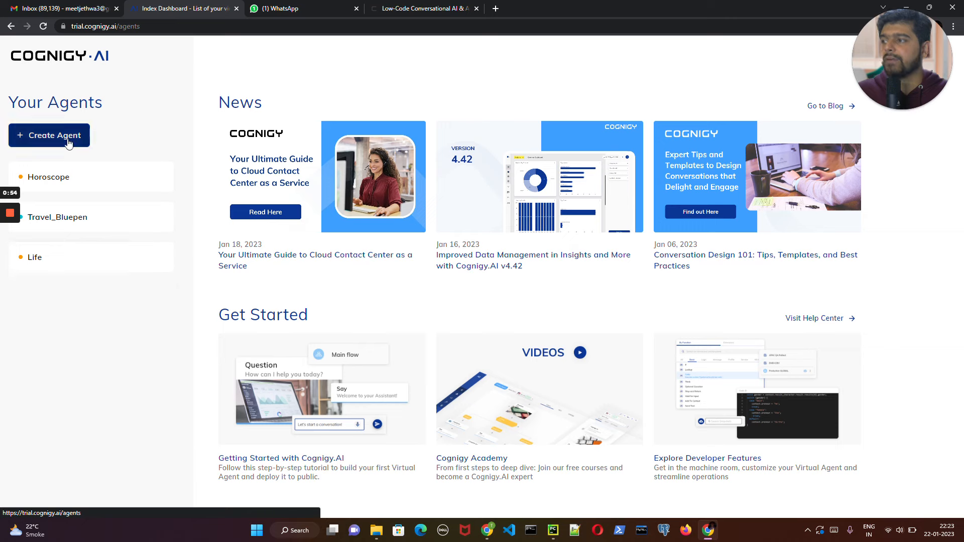
- Create an empty virtual agent named OpenAI with blue as its color
left_click(69, 143)
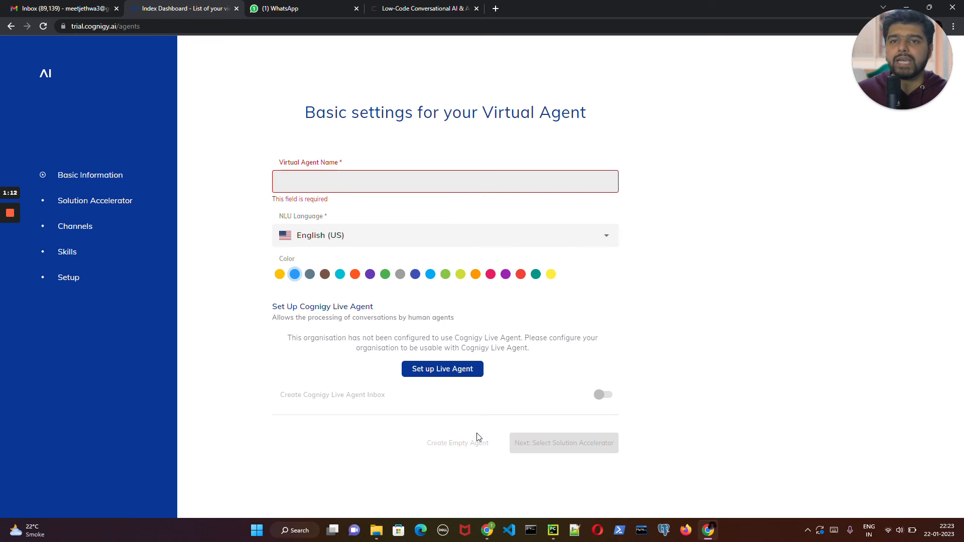
left_click(46, 76)
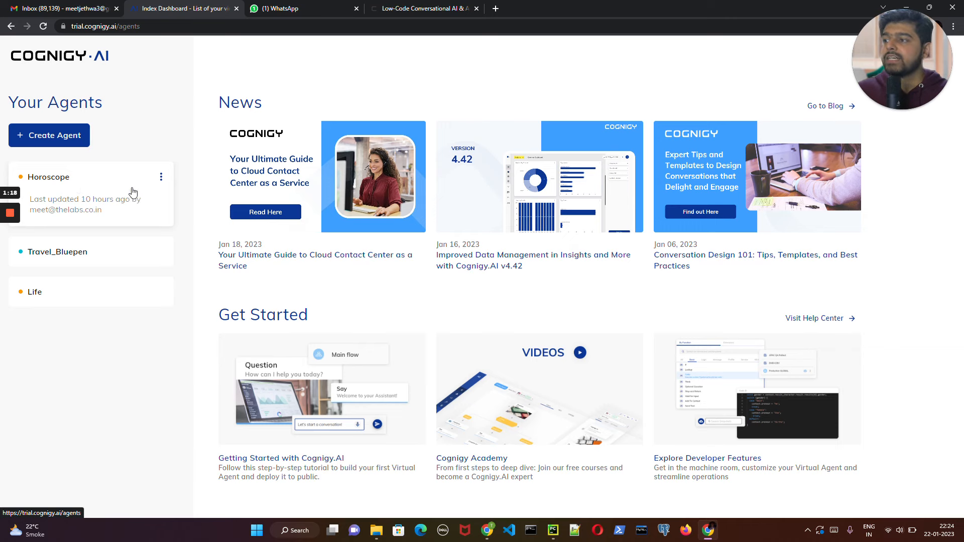
left_click(47, 131)
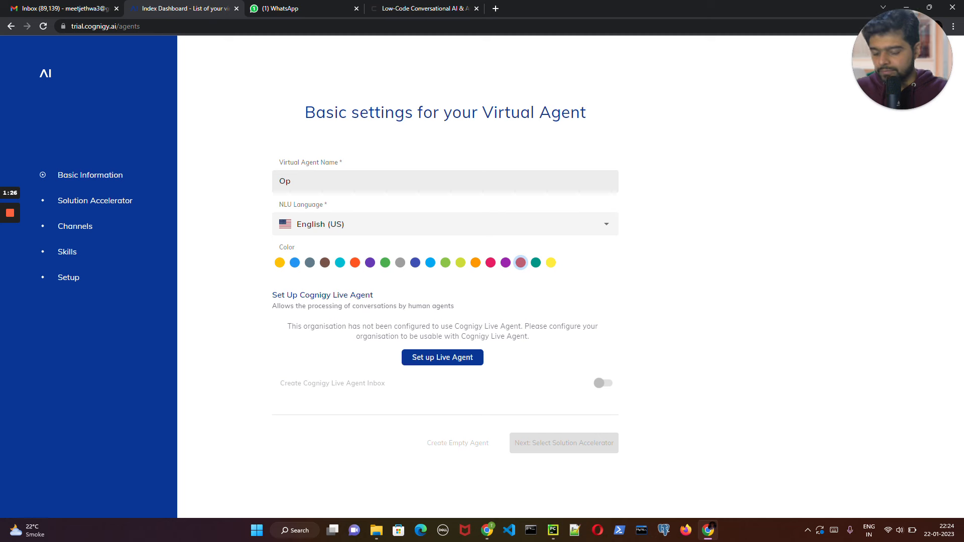
type("OpenAI")
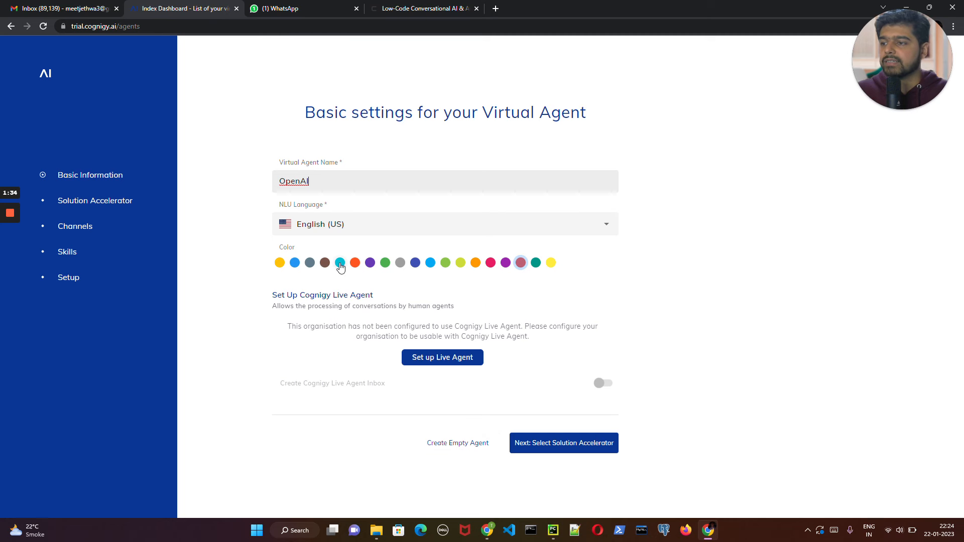
left_click(340, 263)
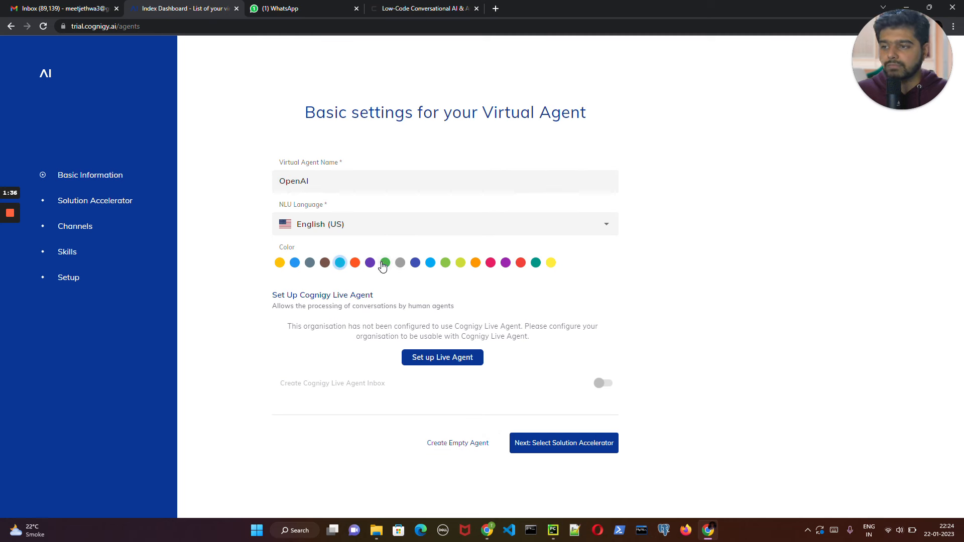
left_click(370, 263)
left_click(295, 263)
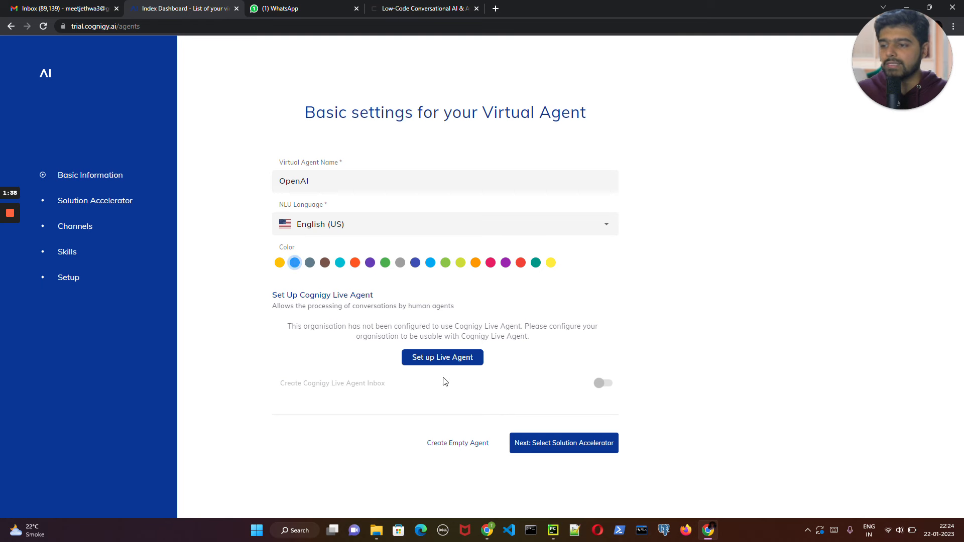
left_click(463, 448)
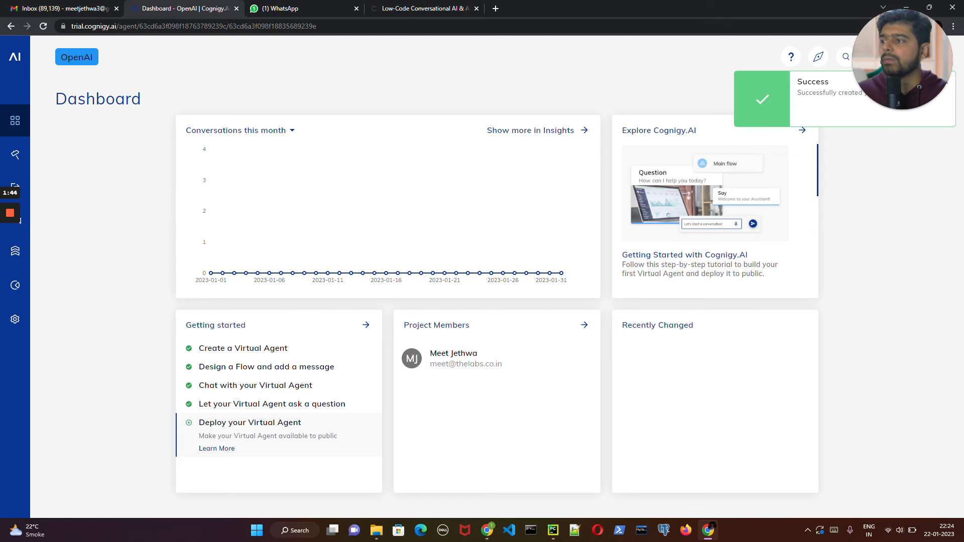
- Create a new flow named Main in the OpenAI agent
mouse_move(28, 158)
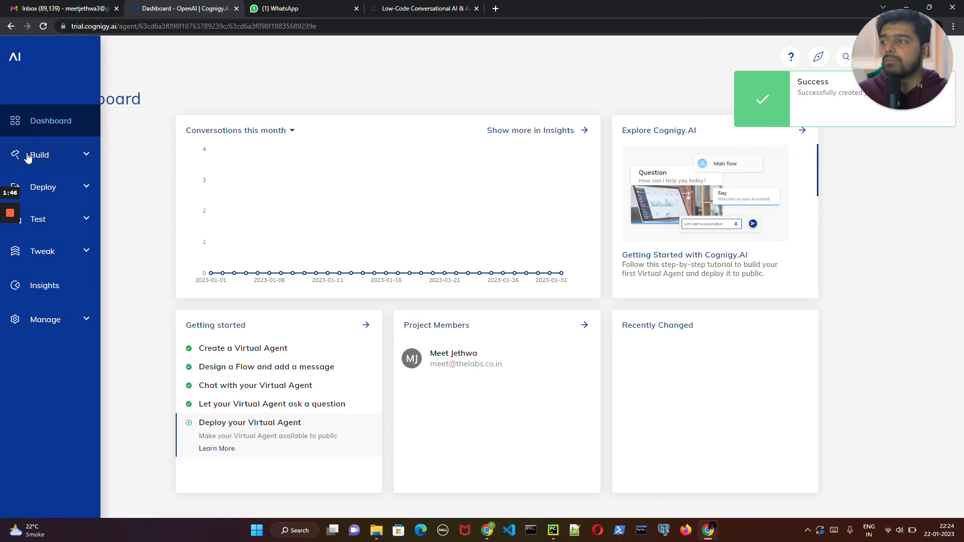
left_click(27, 157)
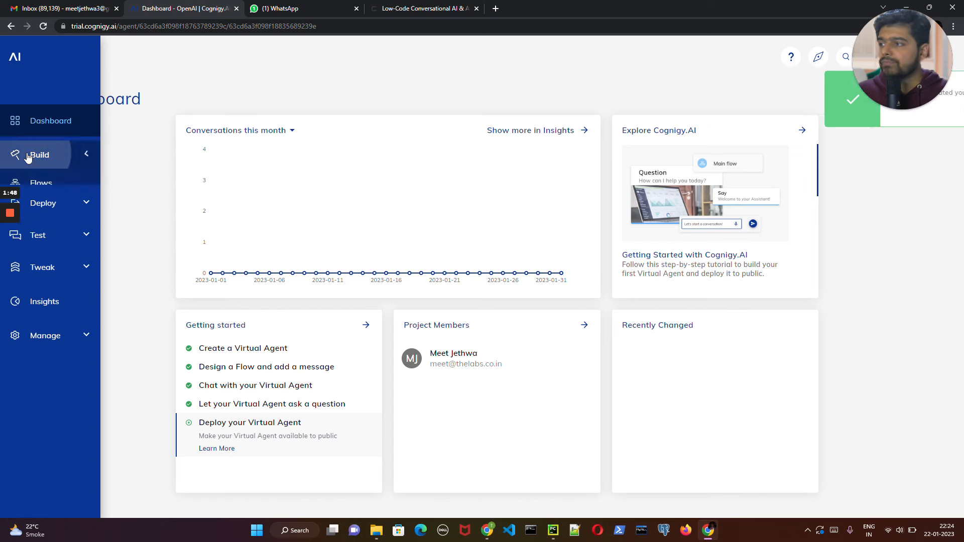
left_click(51, 184)
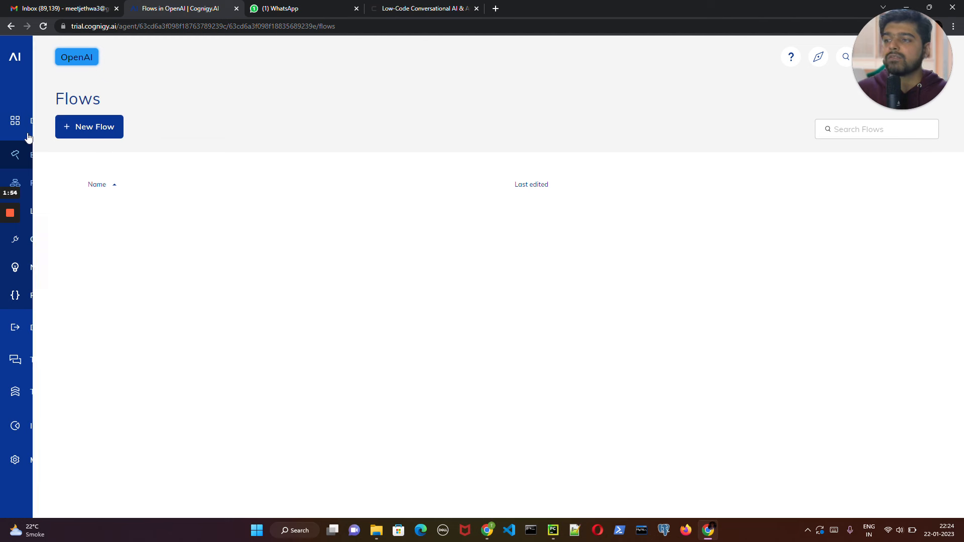
left_click(90, 127)
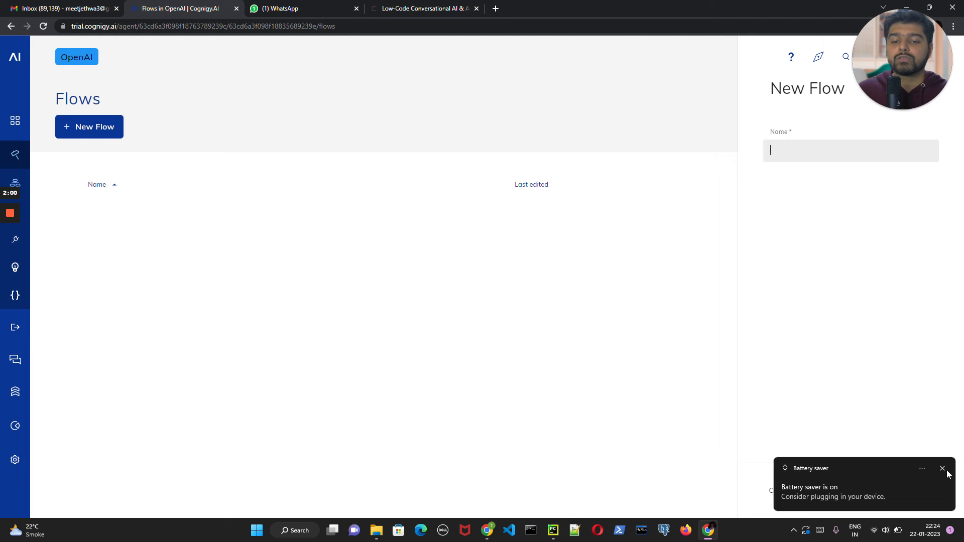
left_click(944, 470)
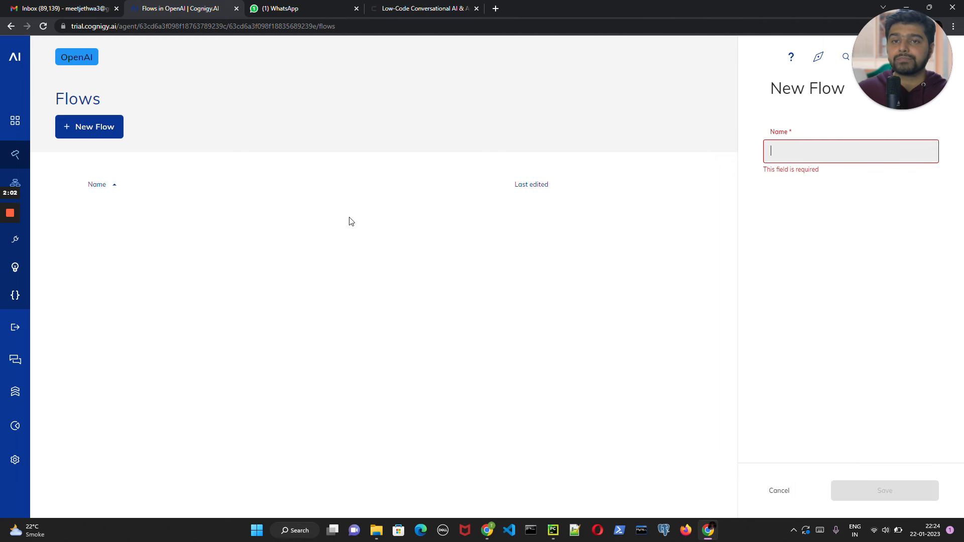
mouse_move(6, 216)
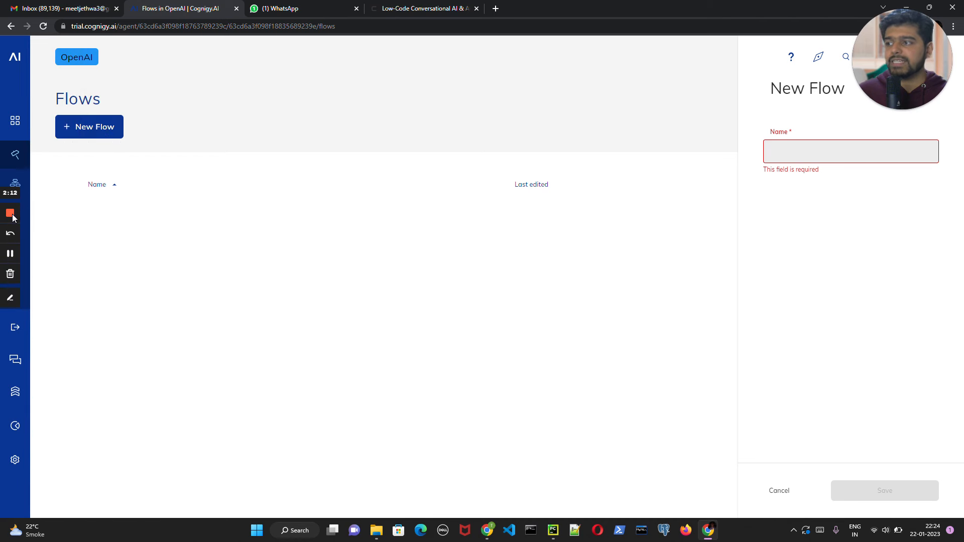
left_click(11, 256)
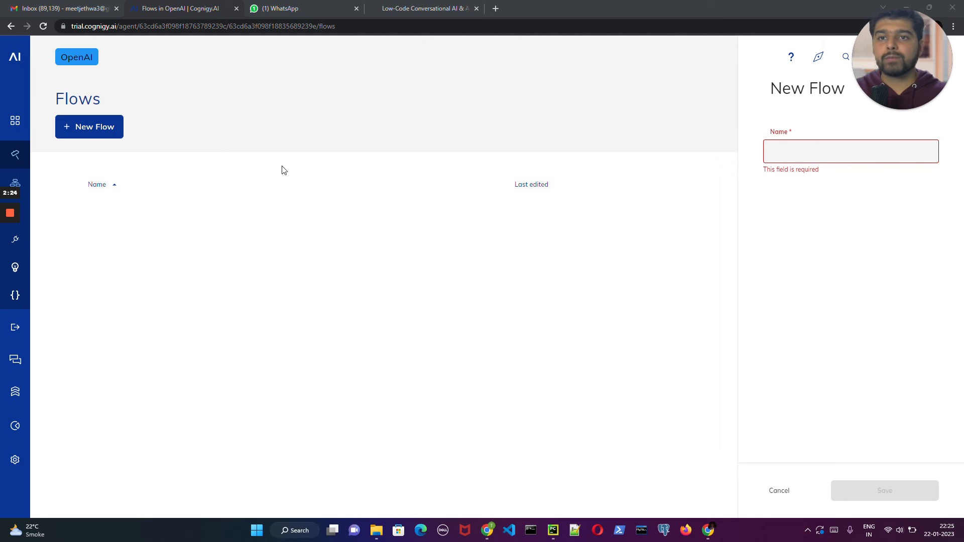
left_click(92, 132)
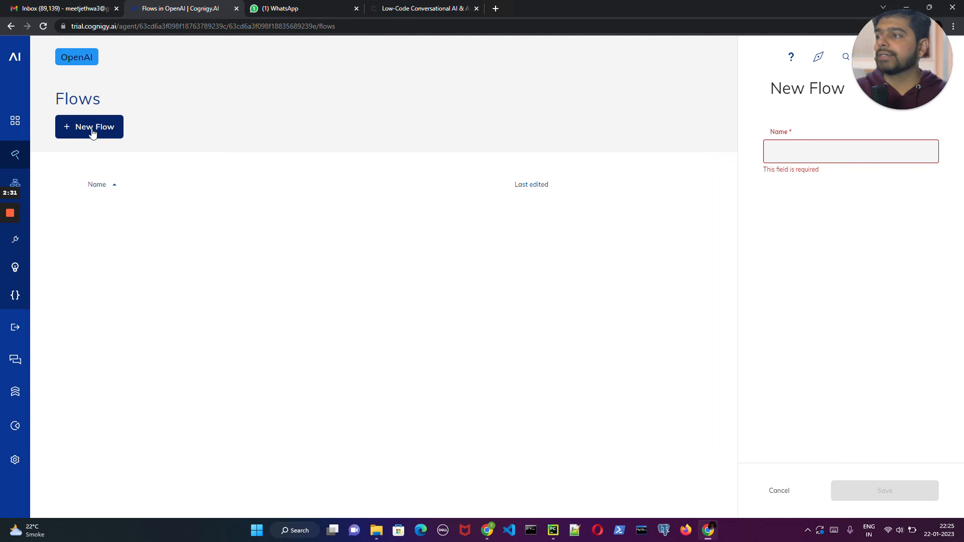
left_click(835, 141)
type("Mi")
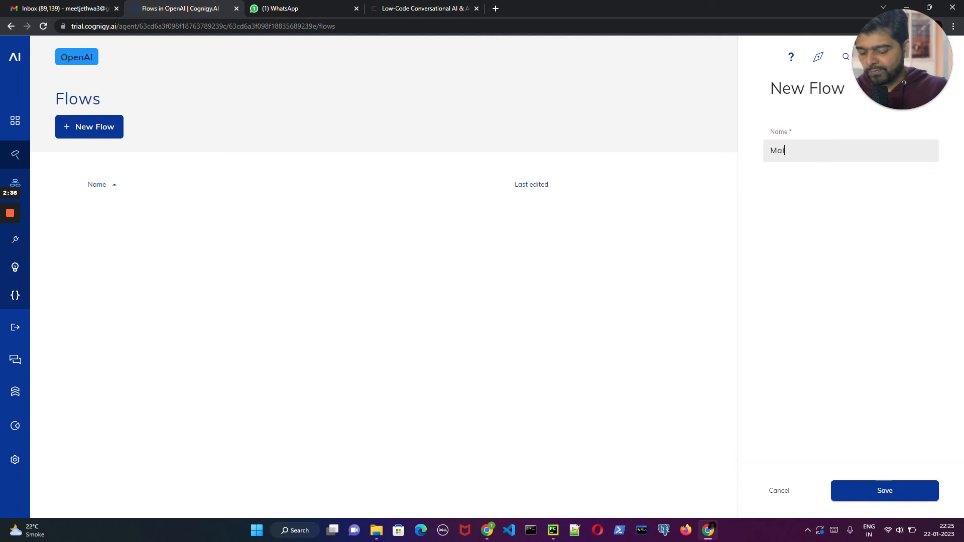
type("in")
left_click(889, 495)
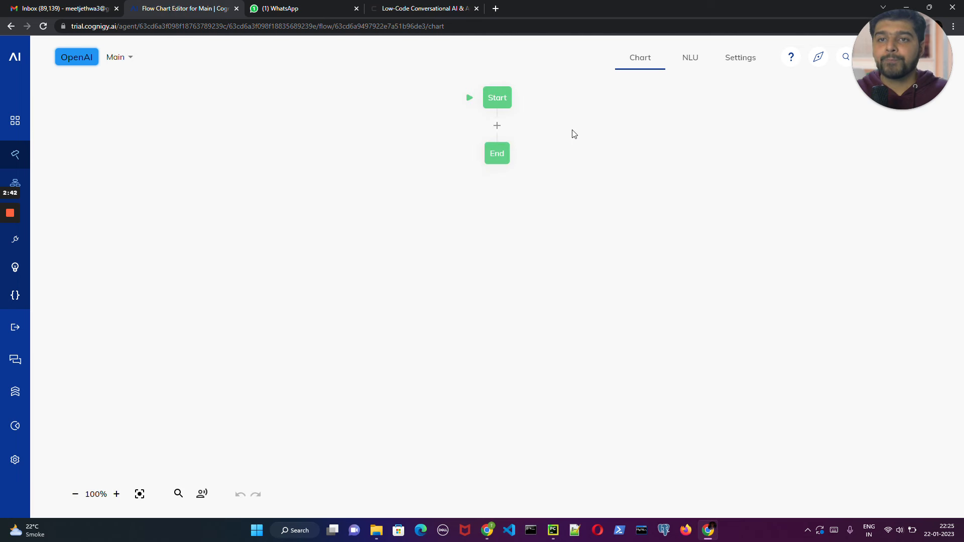
- View the nodes that can be added between Start and End, and open the Cognigy Training page in a new browser tab
left_click(497, 127)
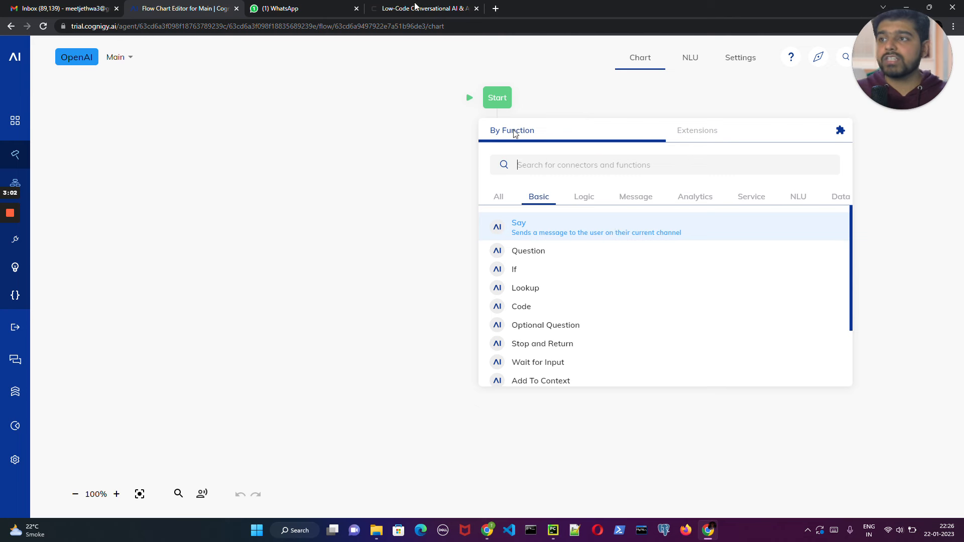
left_click(431, 9)
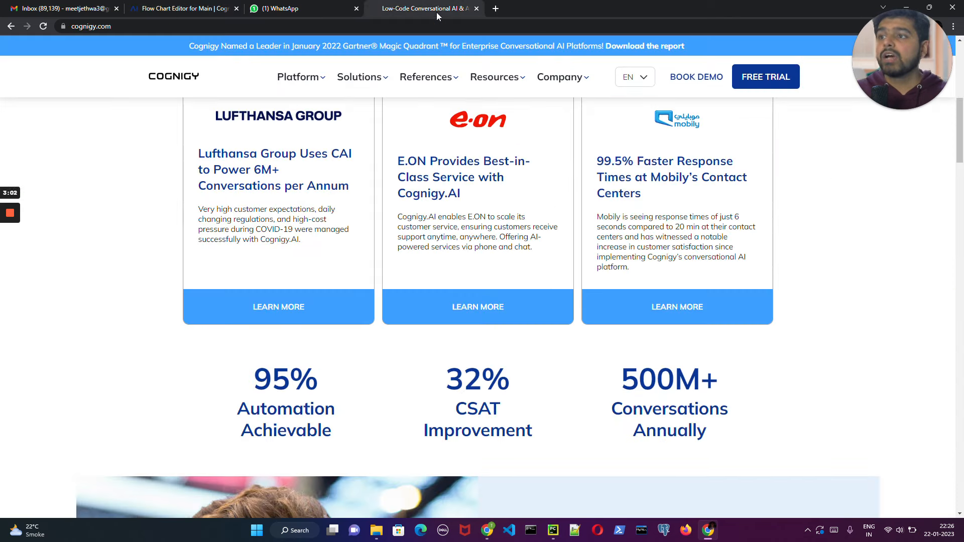
left_click(497, 77)
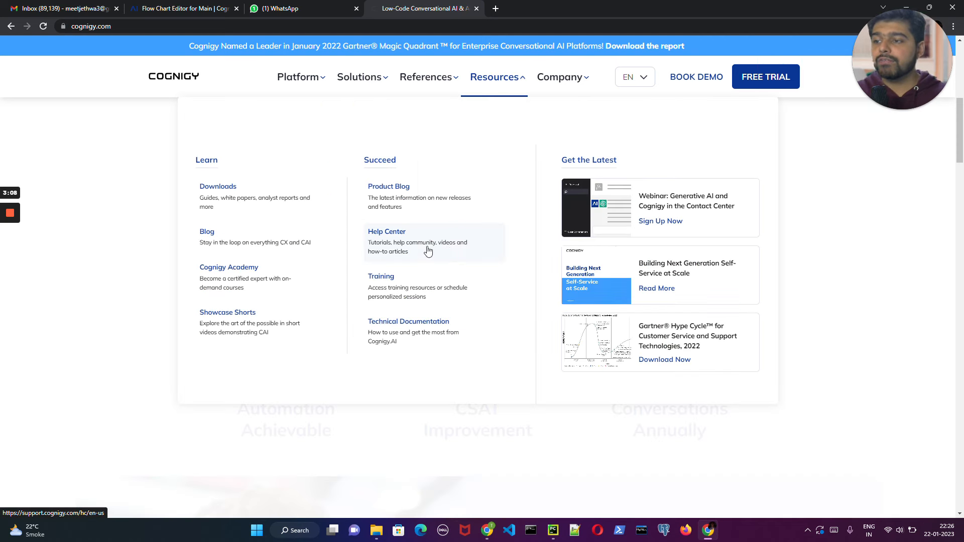
middle_click(389, 291)
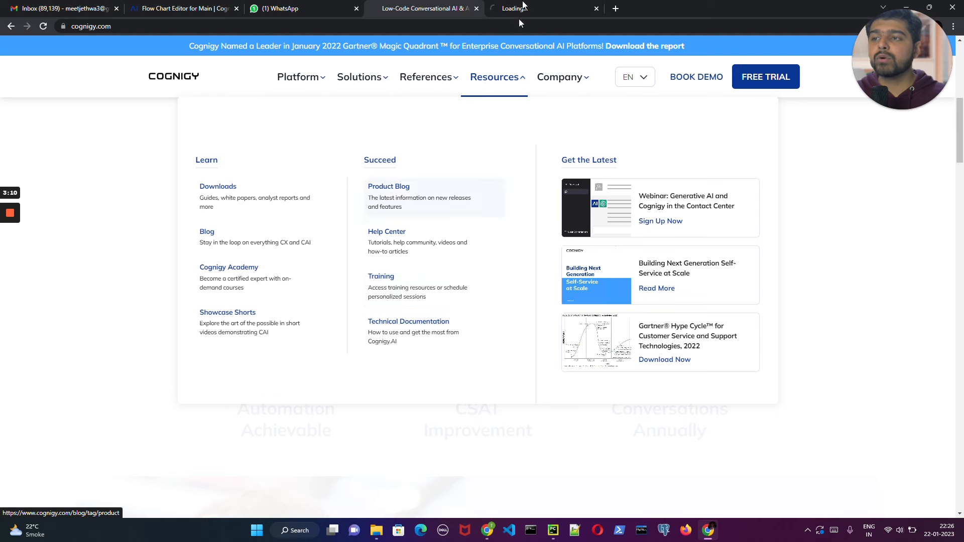
left_click(531, 12)
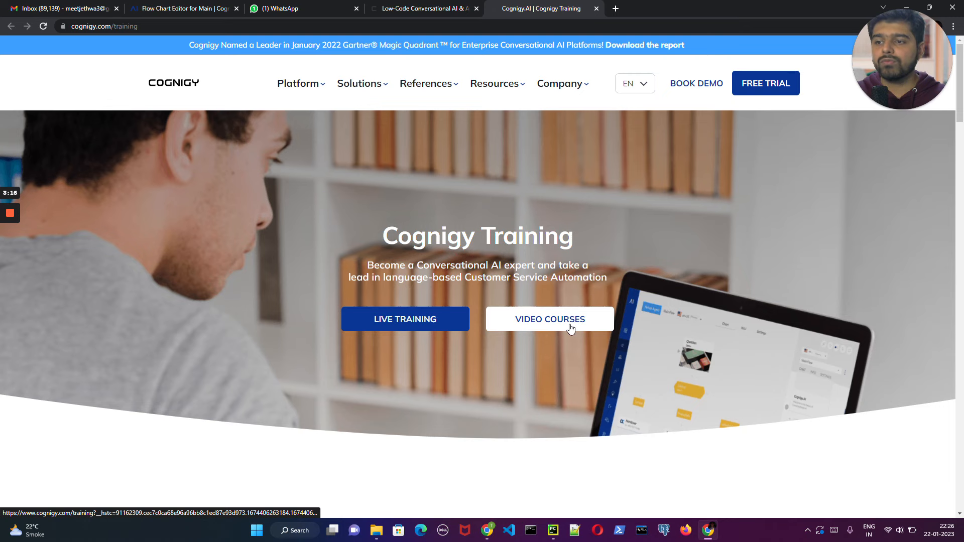
- Examine the live training and free video course offerings on the Cognigy Training page
scroll(571, 325, "down", 4)
scroll(570, 326, "down", 7)
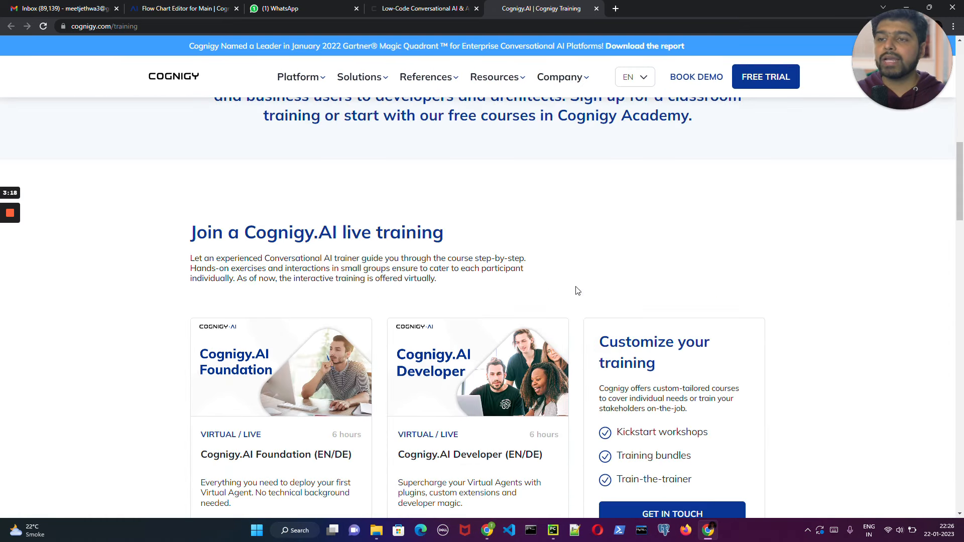
scroll(625, 276, "down", 9)
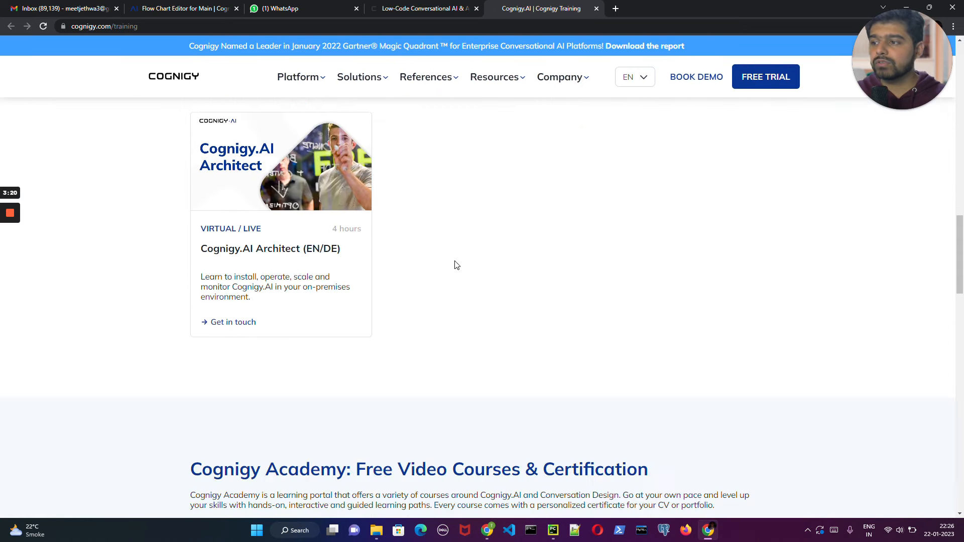
scroll(456, 264, "up", 5)
scroll(456, 265, "up", 2)
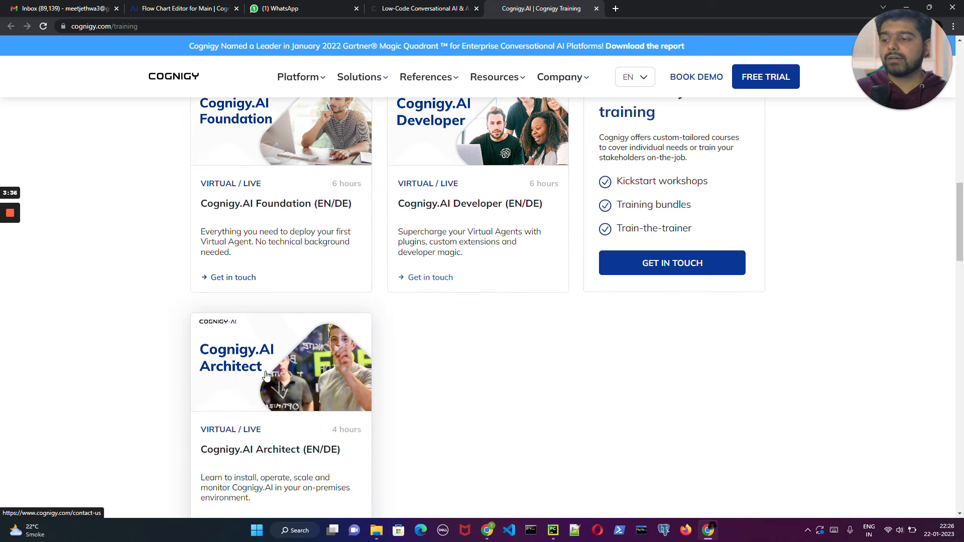
scroll(566, 299, "up", 5)
scroll(567, 300, "up", 6)
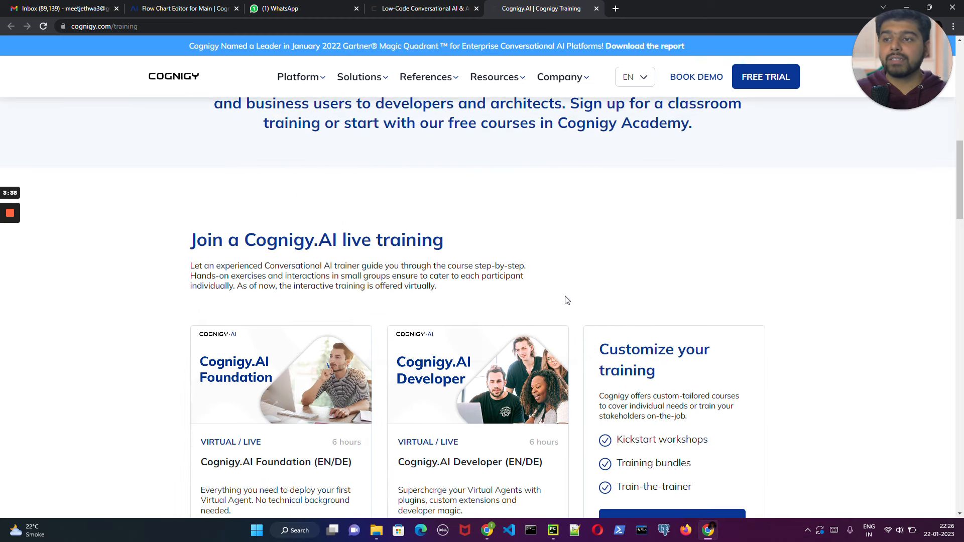
scroll(567, 301, "up", 6)
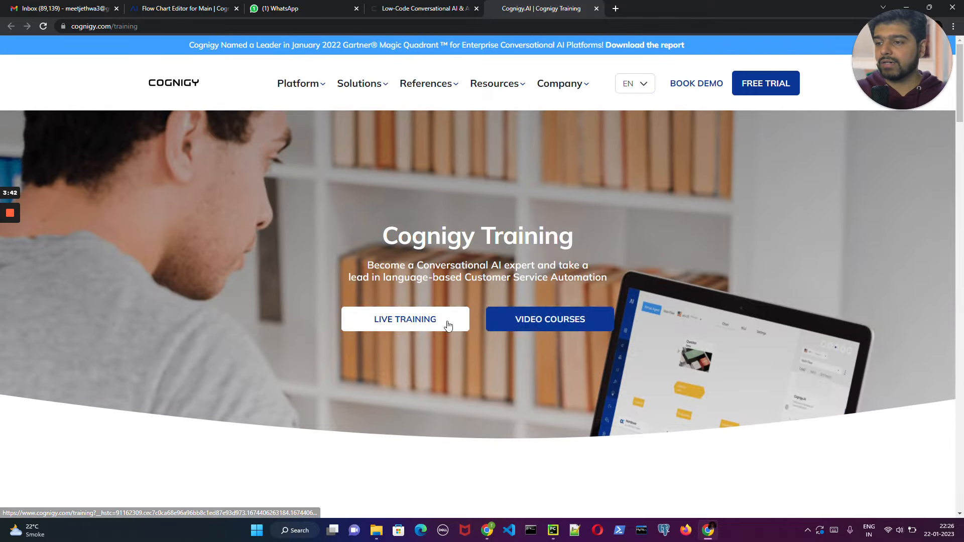
- Examine the free Cognigy Academy video courses on the training page and return to the Main flow chart
left_click(552, 320)
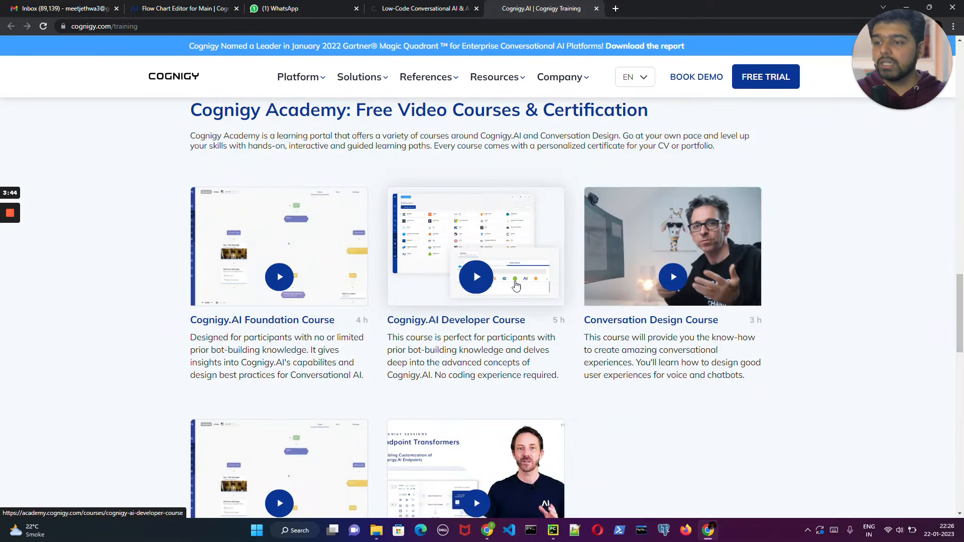
scroll(680, 236, "down", 2)
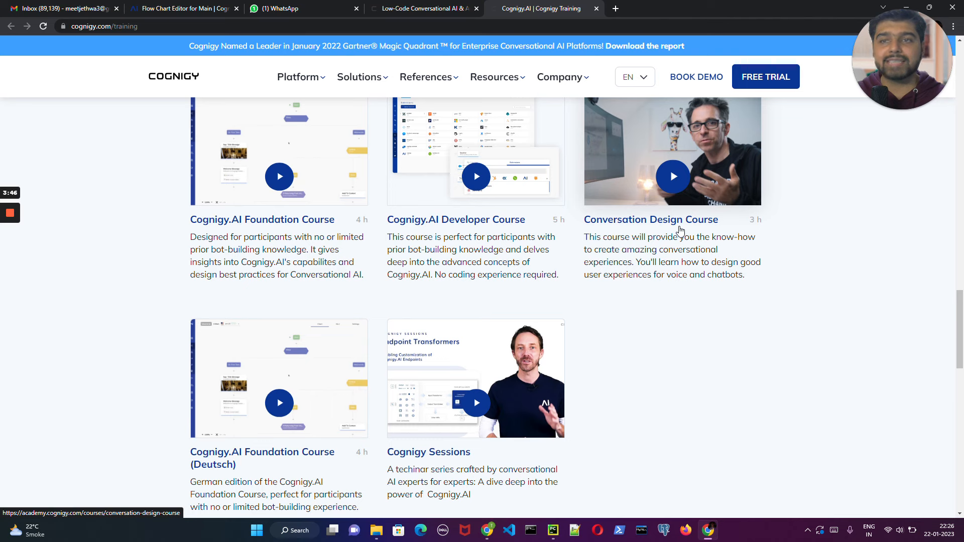
scroll(681, 231, "down", 2)
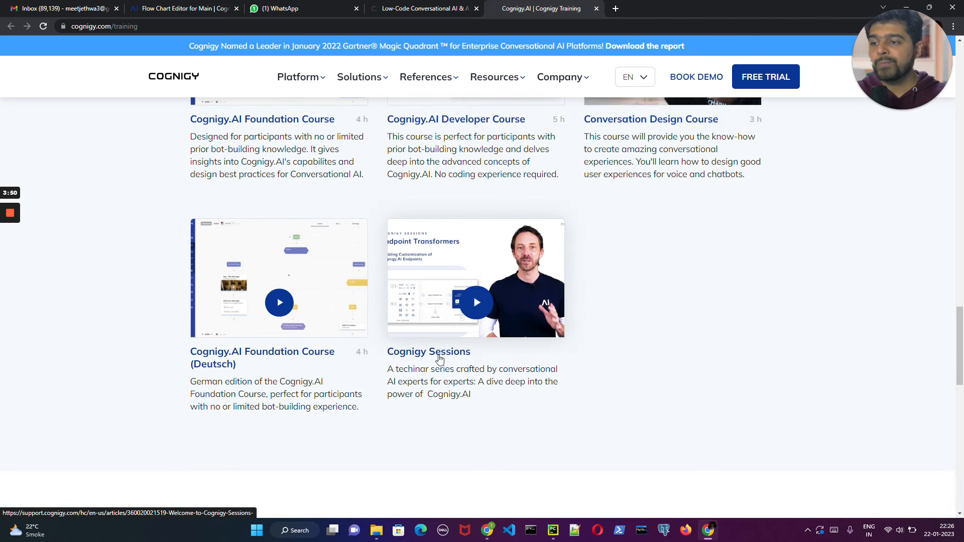
scroll(494, 266, "up", 4)
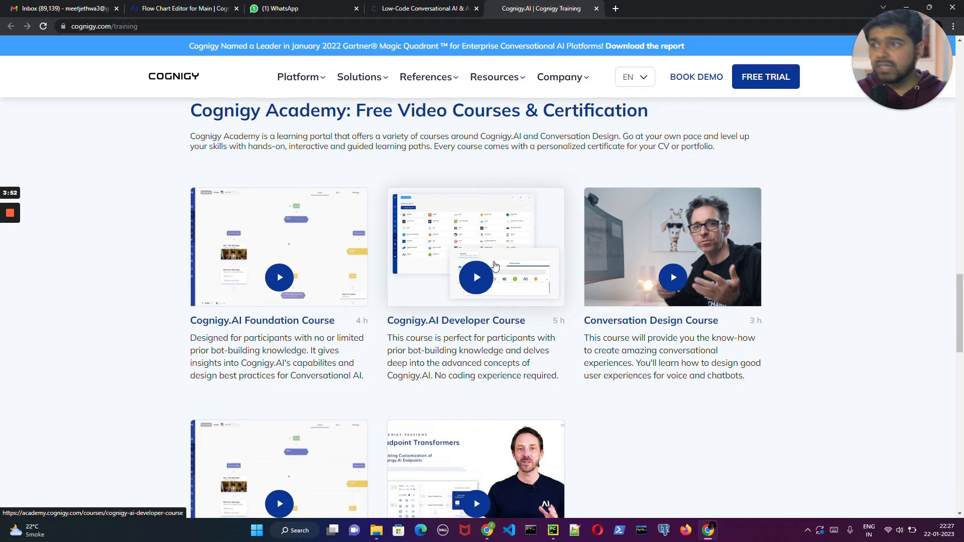
scroll(495, 266, "up", 3)
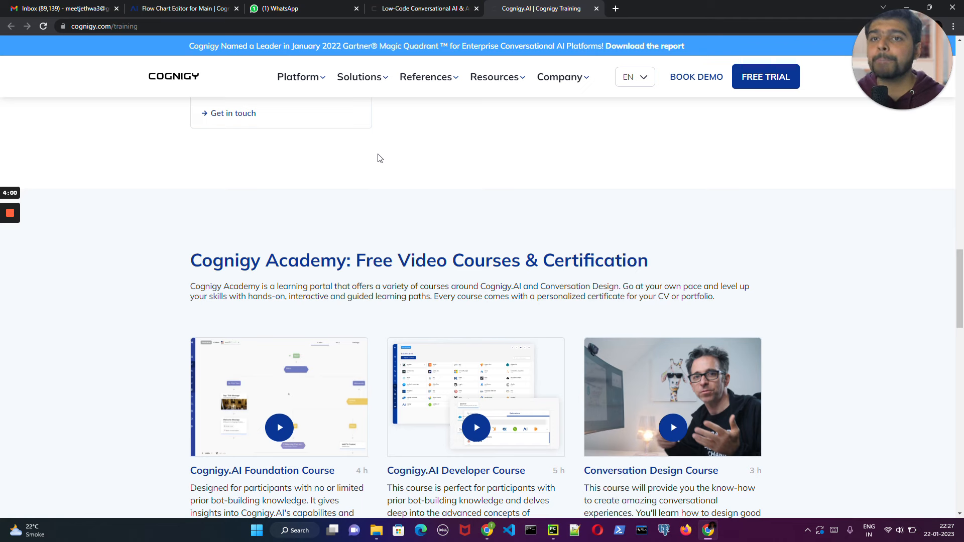
left_click(402, 9)
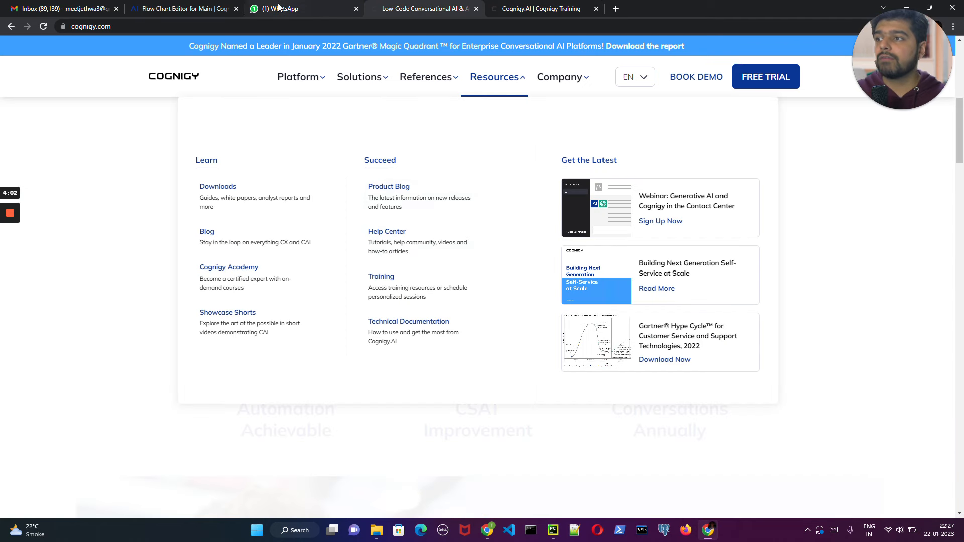
left_click(196, 5)
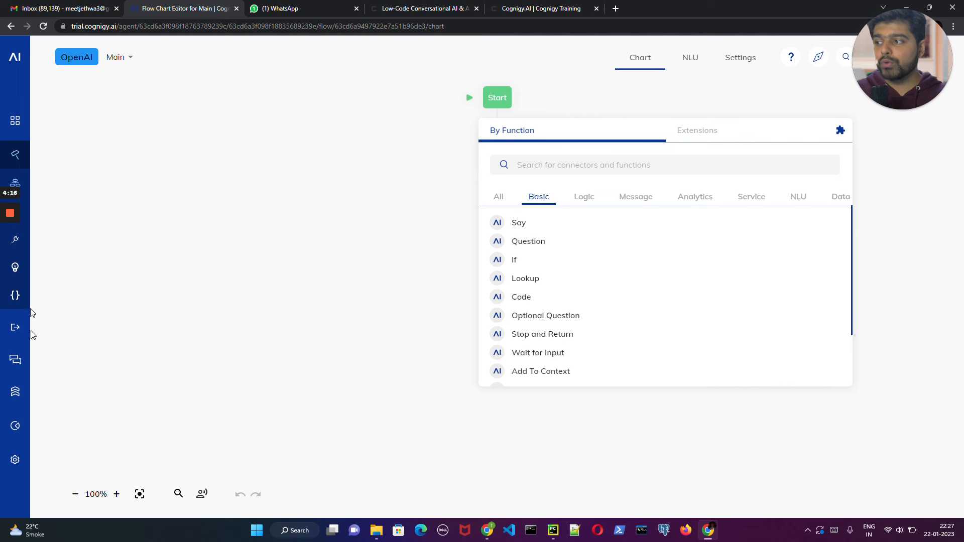
- Open the agent's Extensions page and browse the marketplace extensions down to the OpenAI extension
left_click(11, 459)
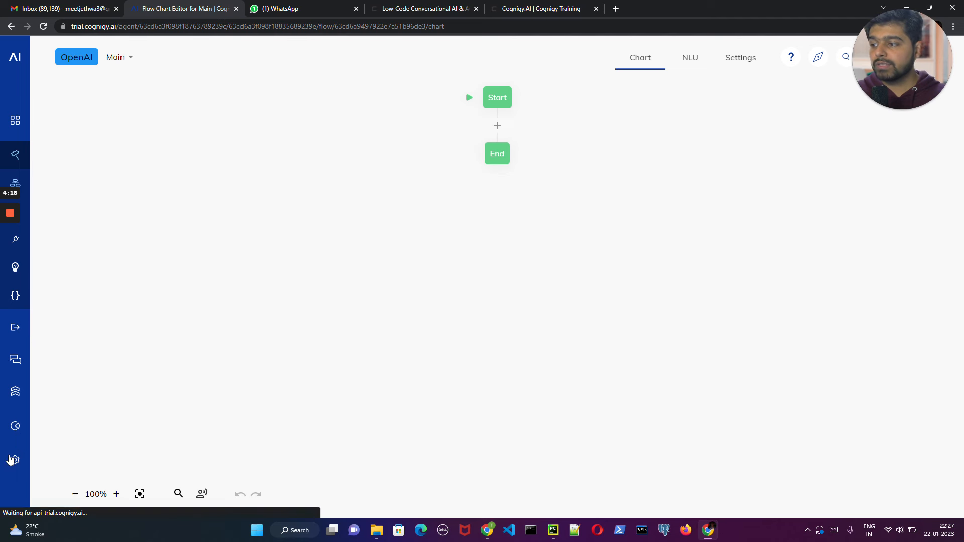
left_click(61, 460)
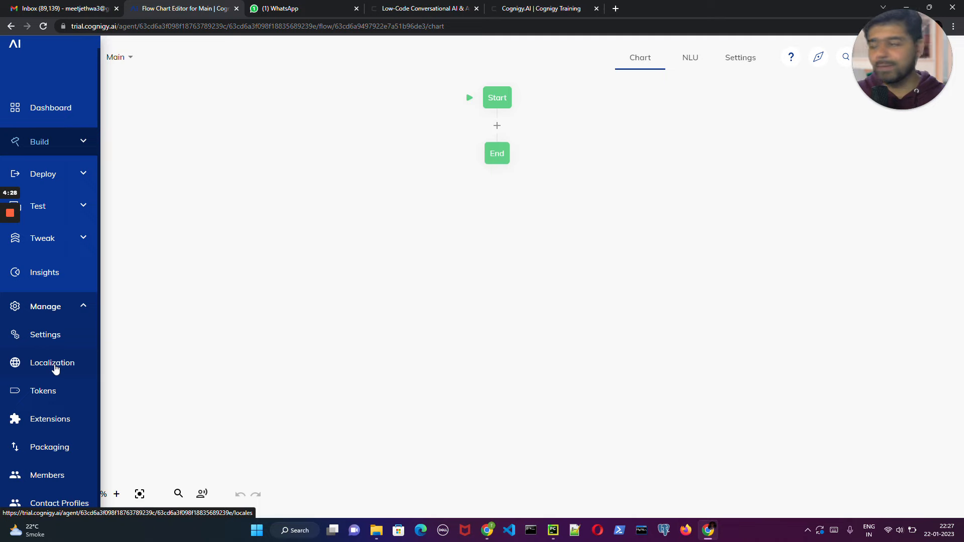
left_click(55, 416)
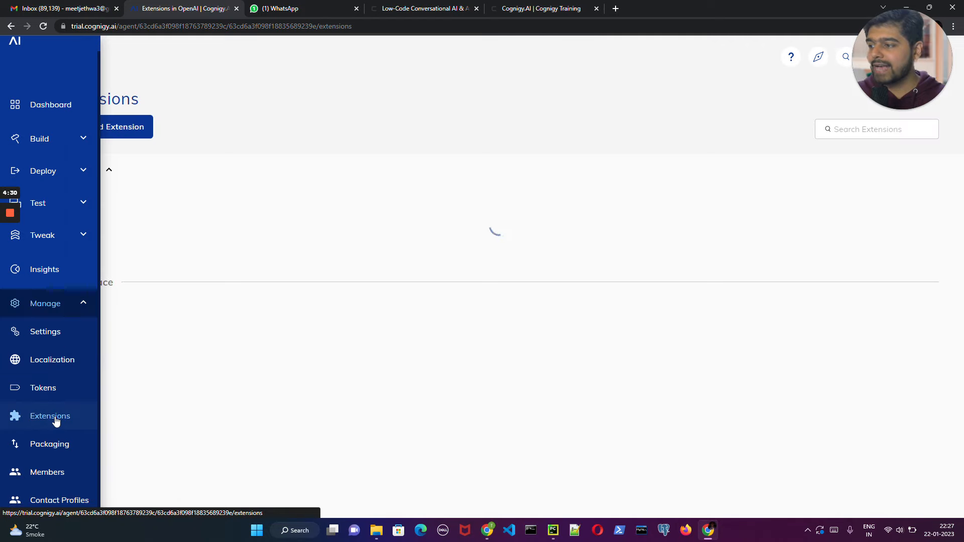
scroll(408, 233, "down", 4)
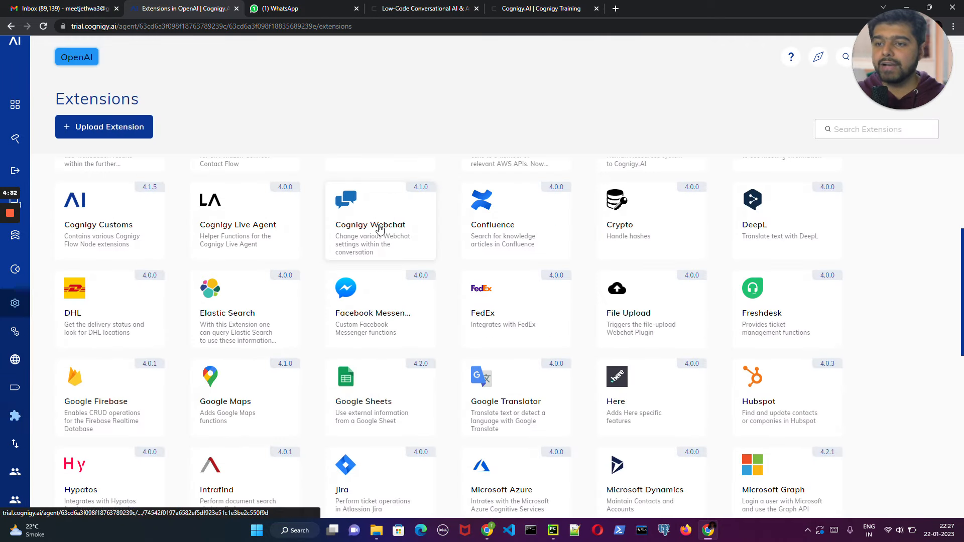
scroll(408, 233, "down", 5)
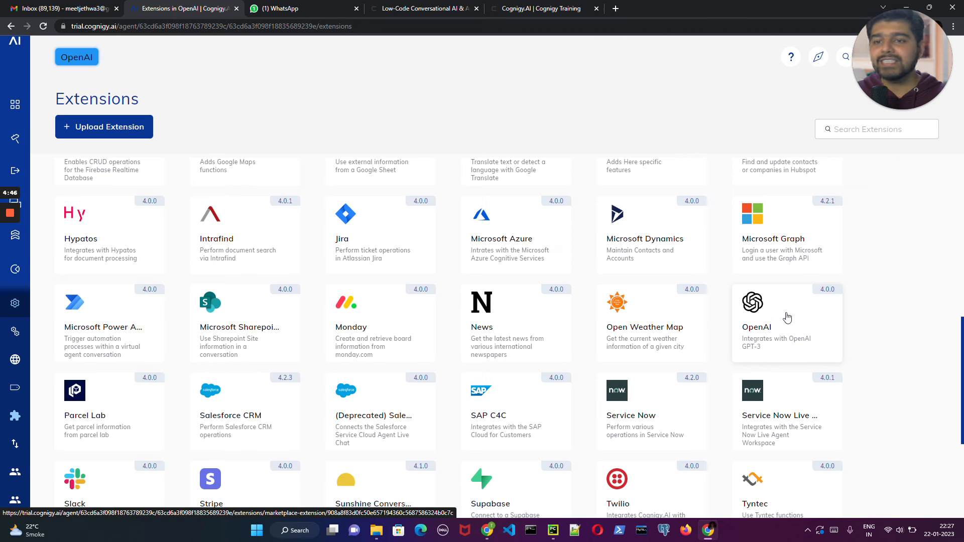
- View the agent's deployment Endpoints page
mouse_move(15, 121)
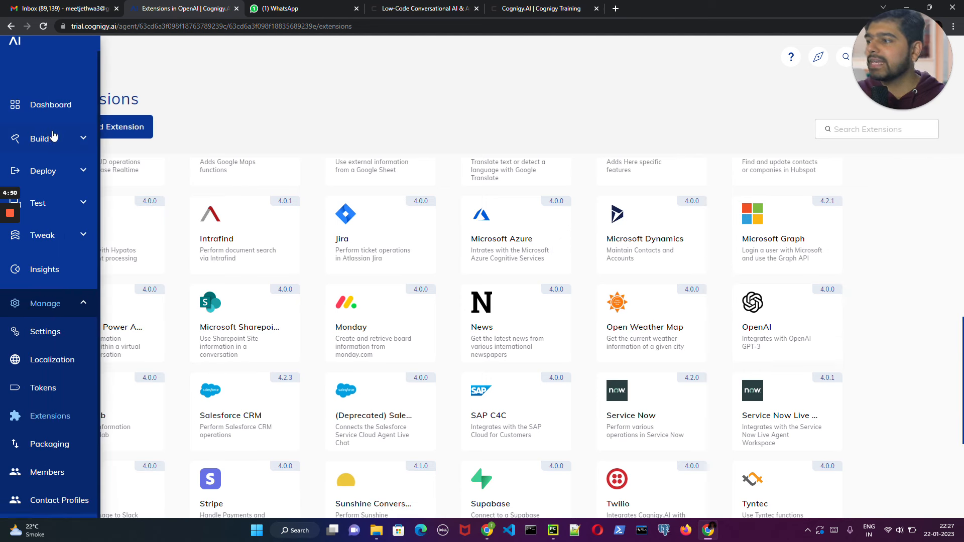
left_click(63, 172)
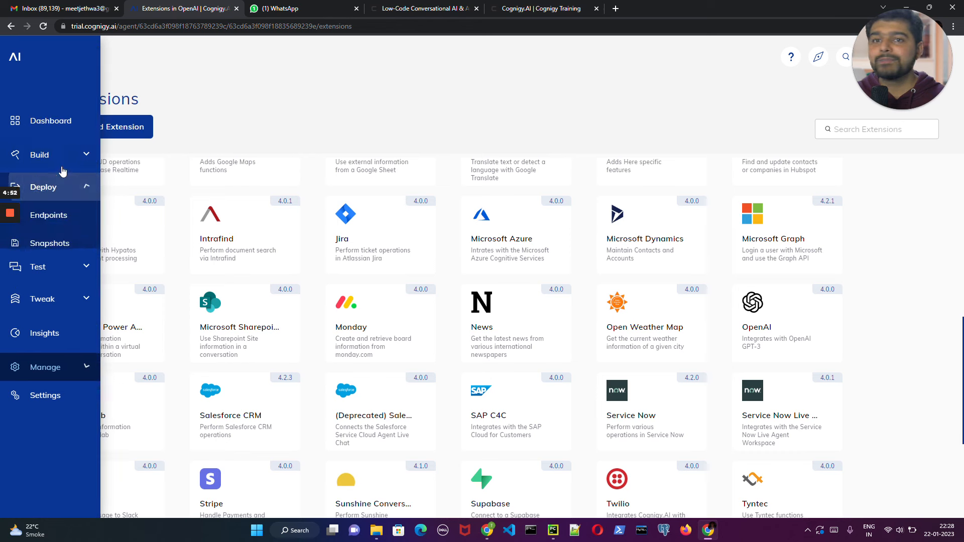
left_click(53, 217)
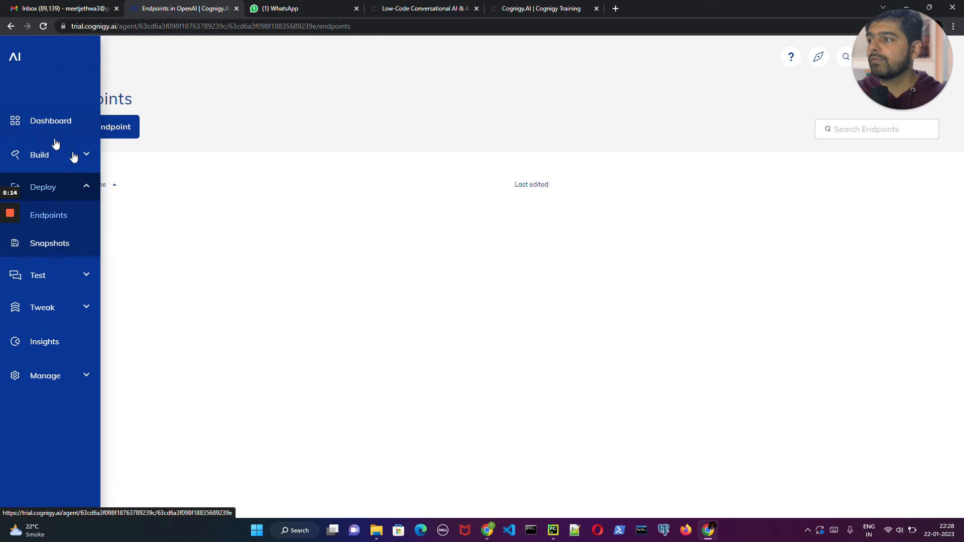
- Go back to the agent's flows and reopen the Main flow
left_click(49, 156)
left_click(50, 187)
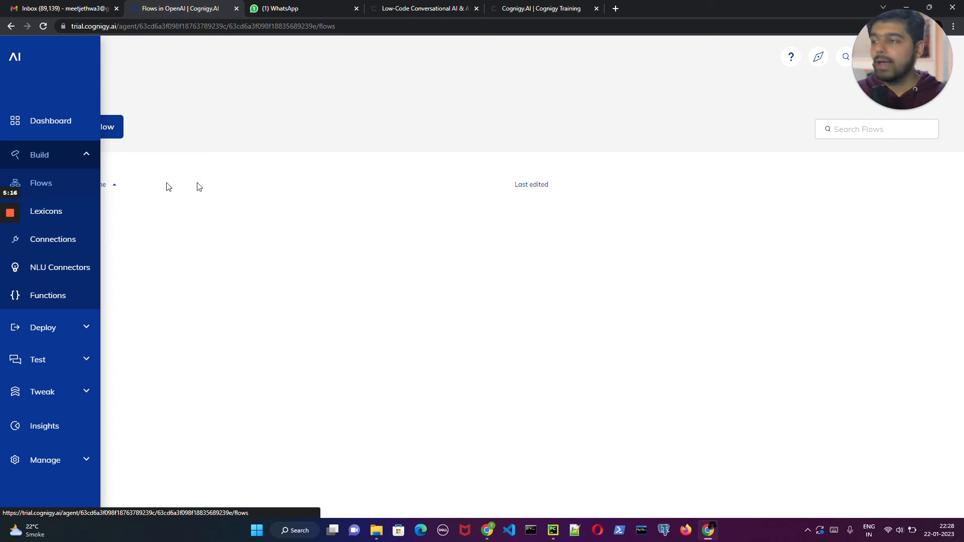
left_click(218, 213)
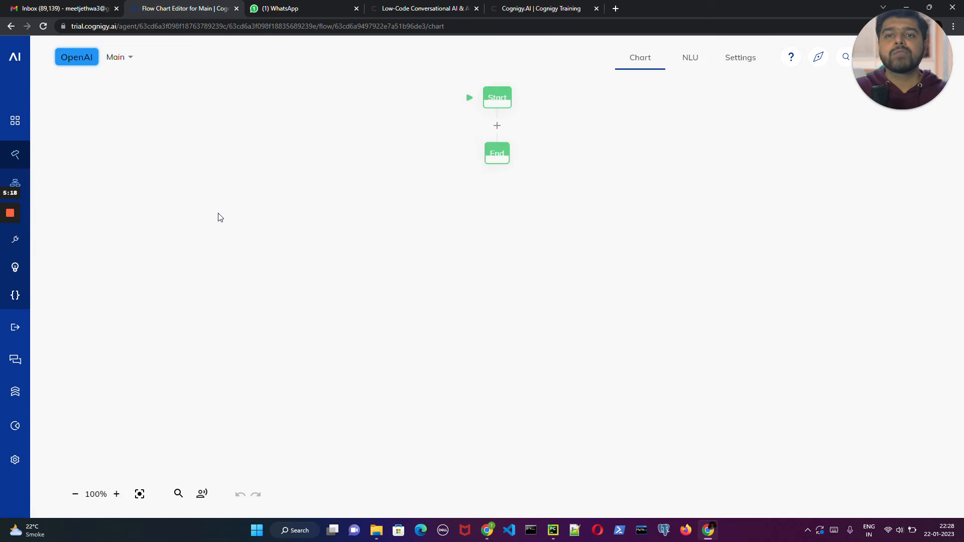
- Add a Say node between Start and End with the text "Welcome to Learn Apply Build" and save it
left_click(493, 131)
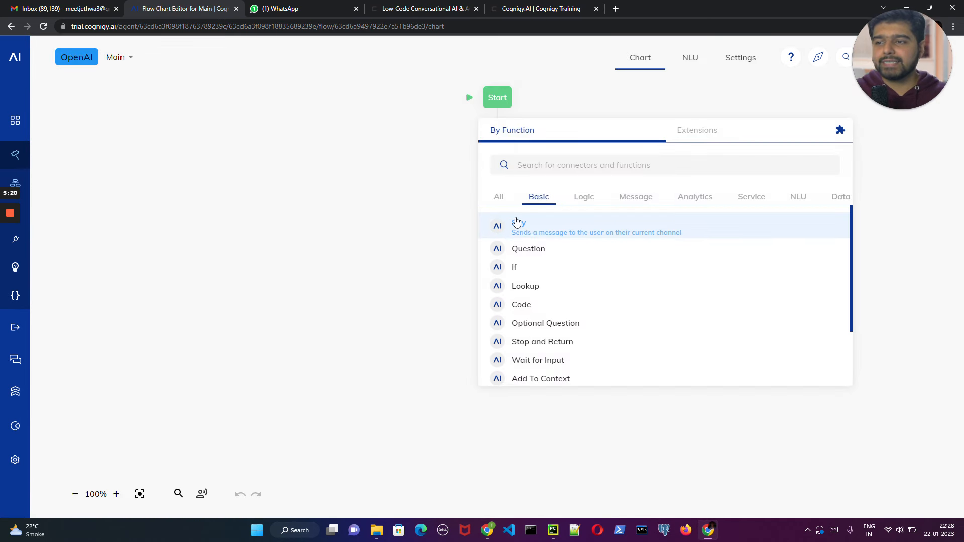
left_click(529, 227)
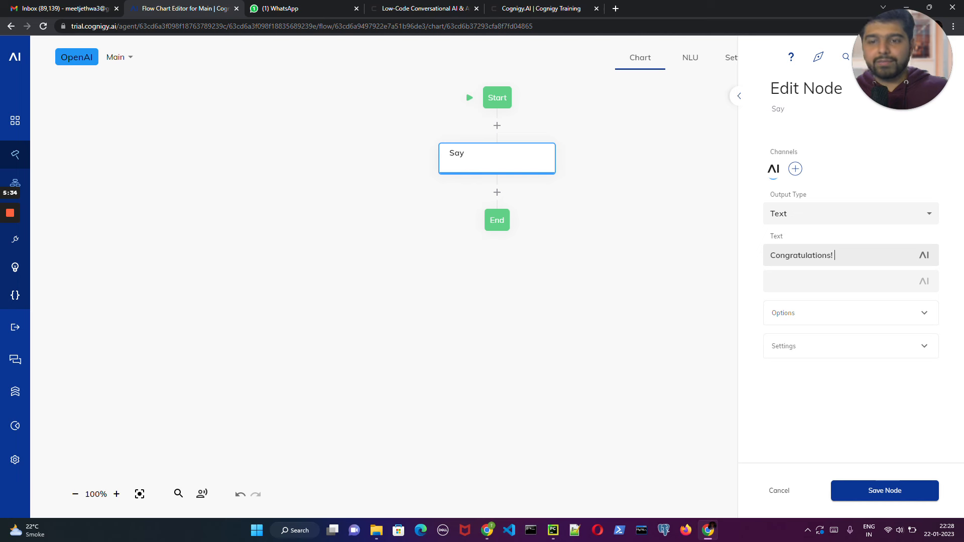
left_click_drag(836, 255, 732, 252)
type("Welcome to Learn Apply Build")
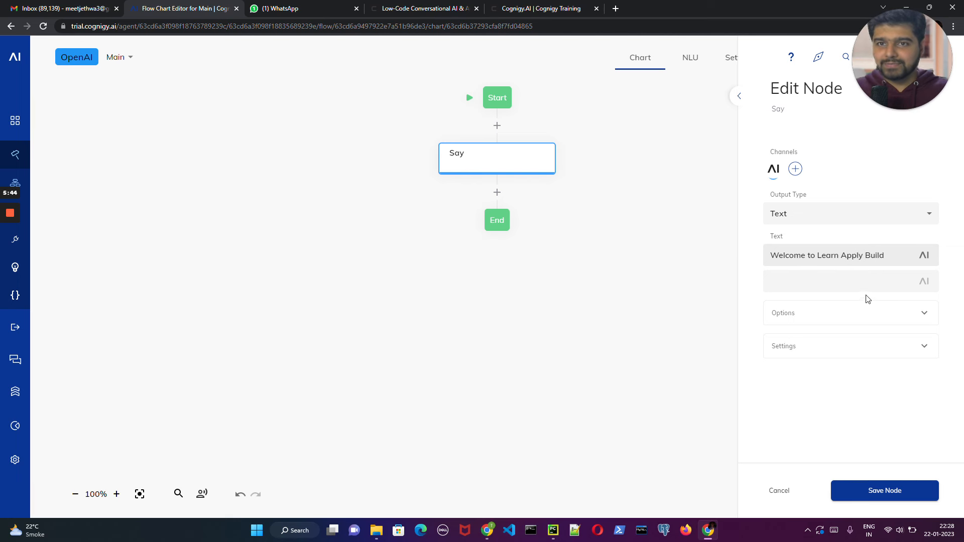
left_click(898, 498)
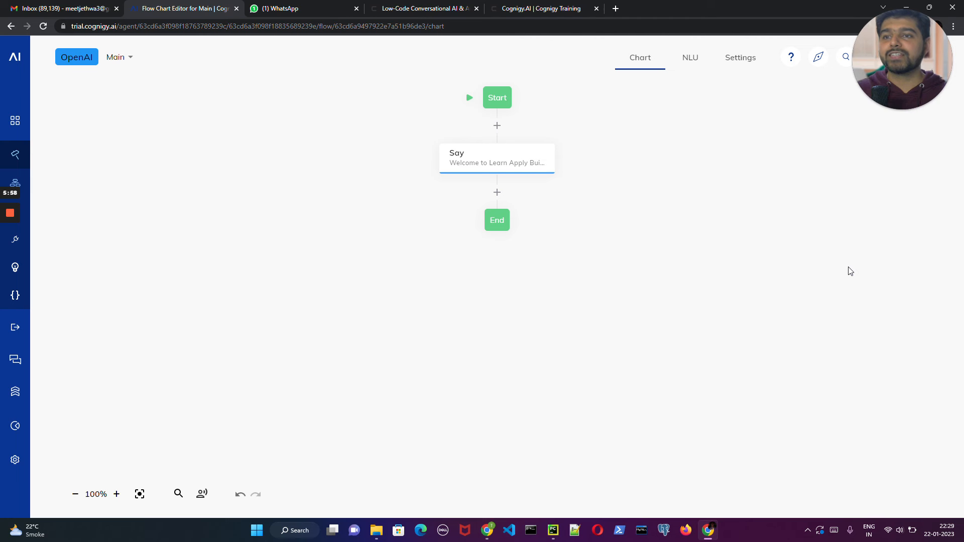
mouse_move(900, 83)
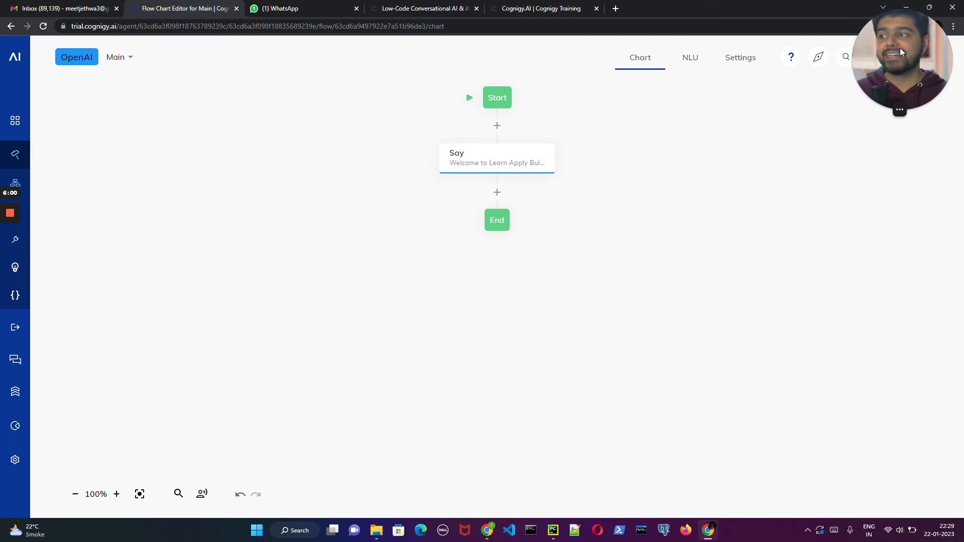
left_click_drag(900, 49, 869, 44)
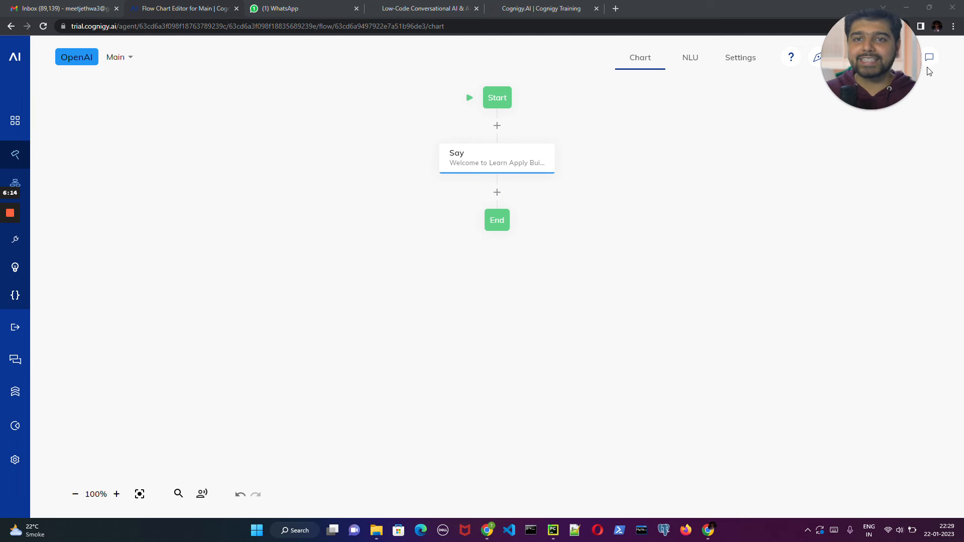
left_click_drag(870, 45, 793, 52)
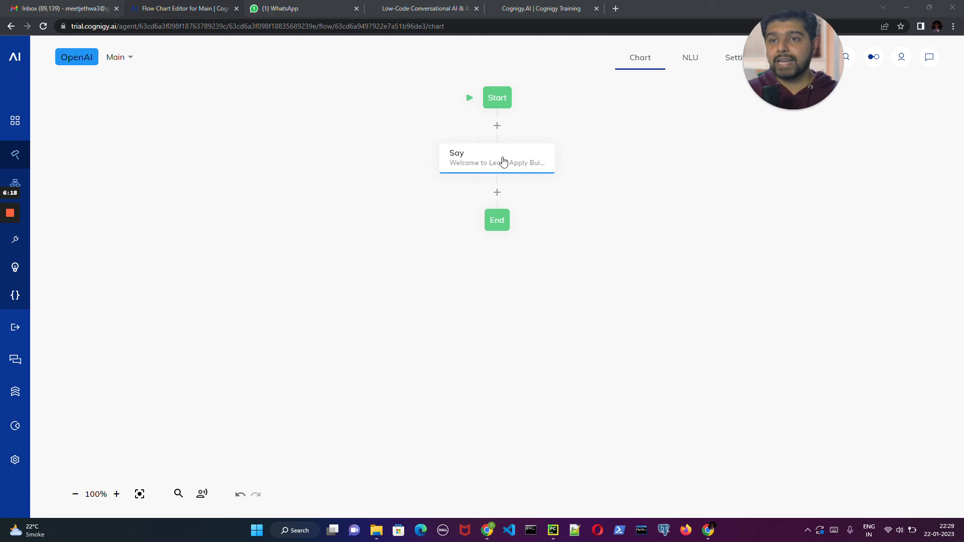
- Test the Main flow in the interaction chat by sending the message "hey"
left_click(929, 58)
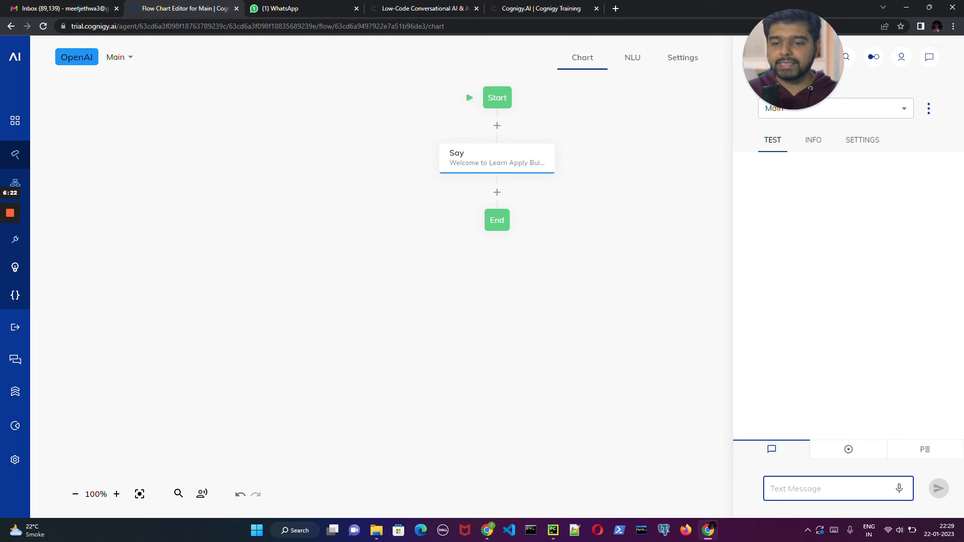
type("hey")
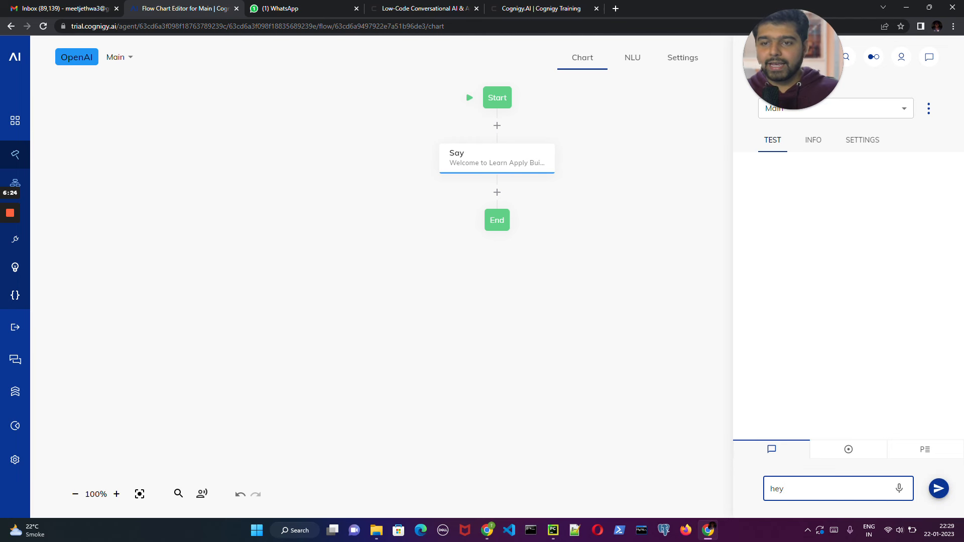
key("Return")
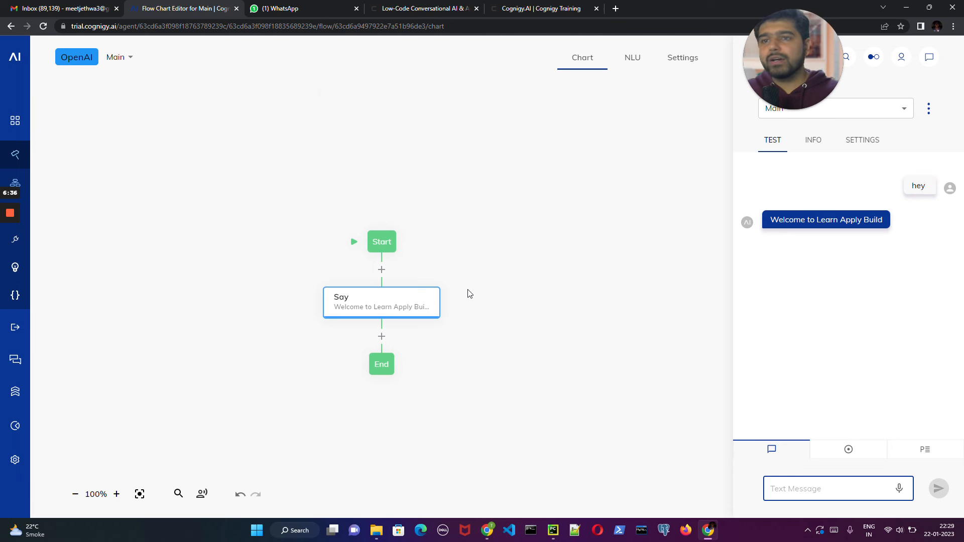
- Add a Question node between the Say node and End, and open the Question node for editing
scroll(469, 294, "down", 4)
scroll(470, 293, "up", 3)
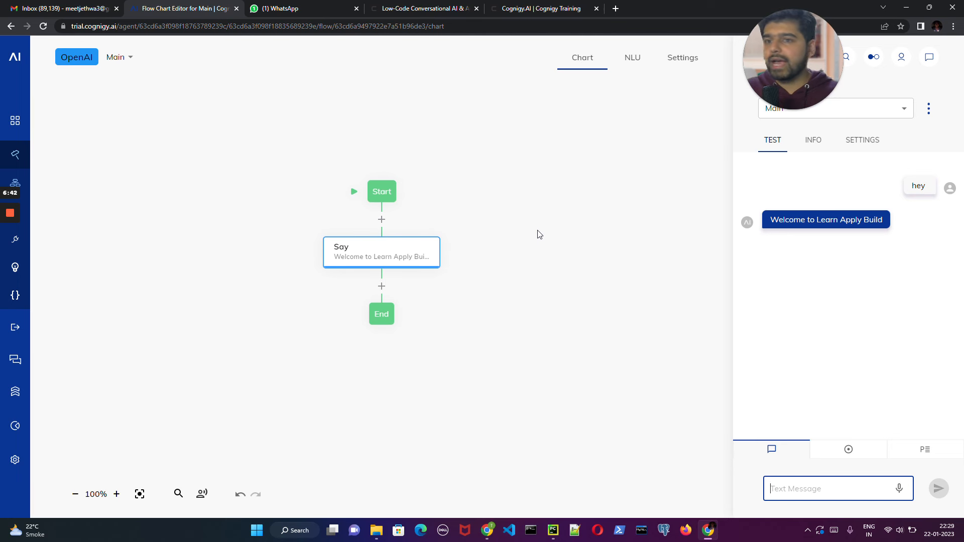
left_click(382, 287)
left_click(435, 367)
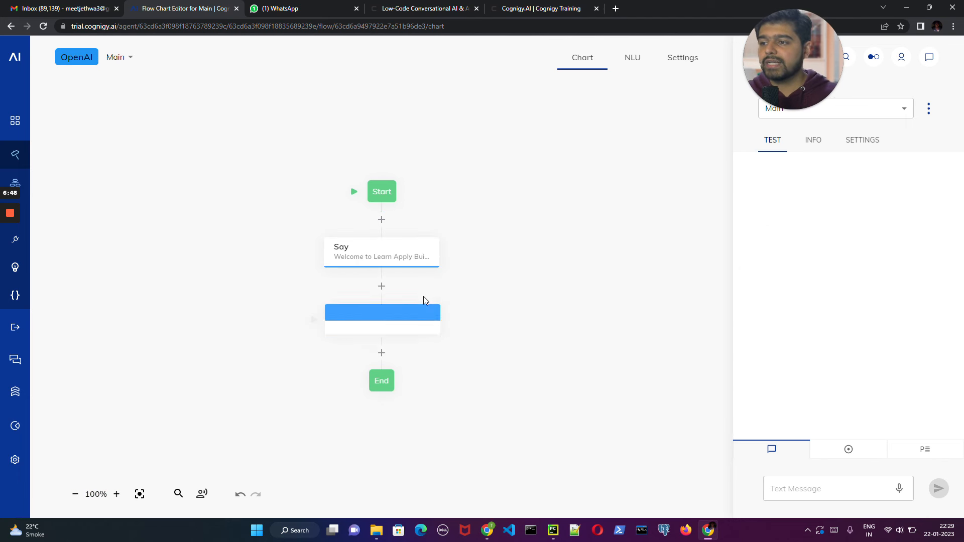
left_click(371, 318)
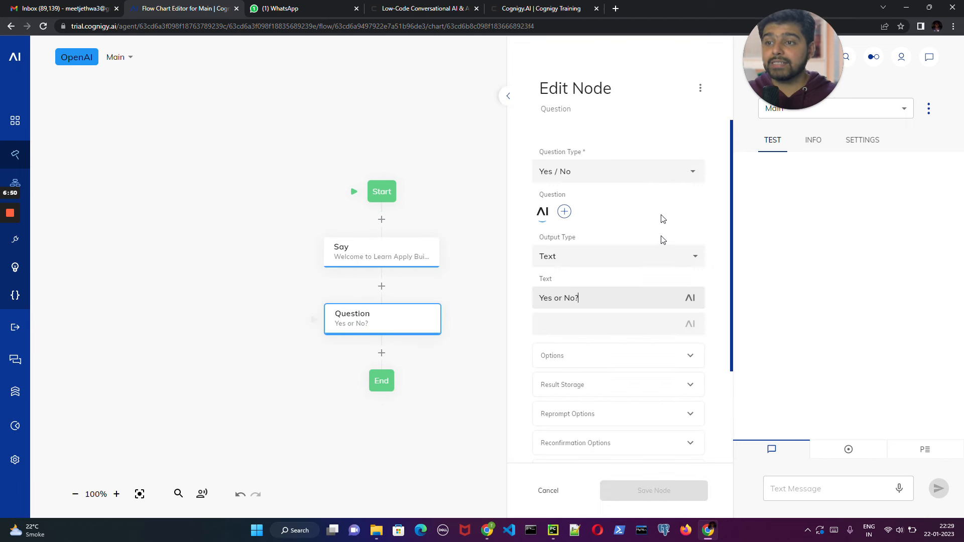
- Look through the question types available for the Question node
left_click(661, 171)
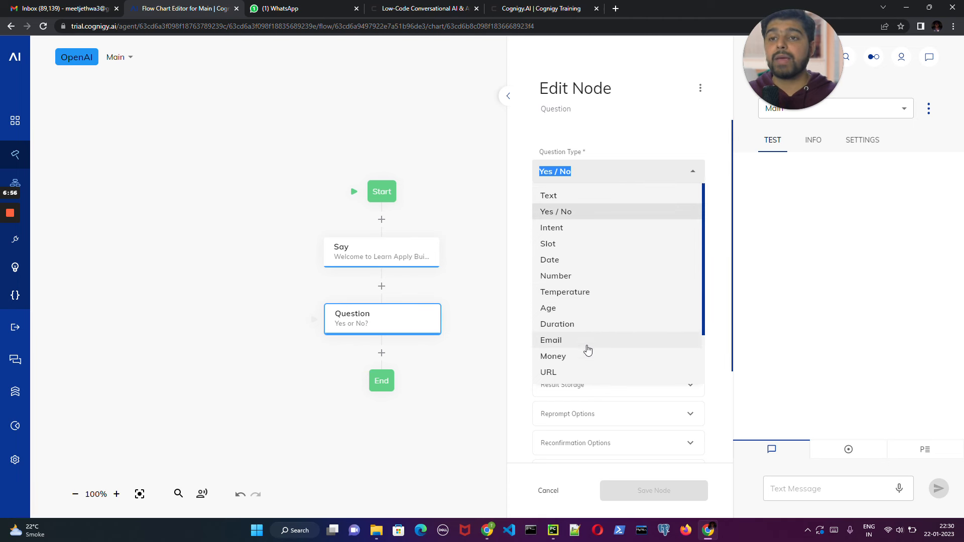
scroll(586, 351, "down", 2)
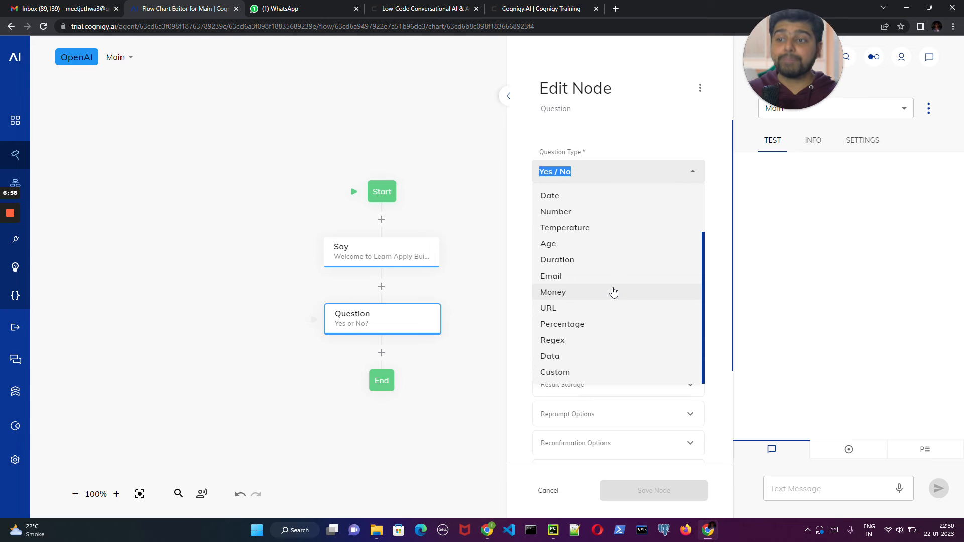
scroll(613, 292, "up", 2)
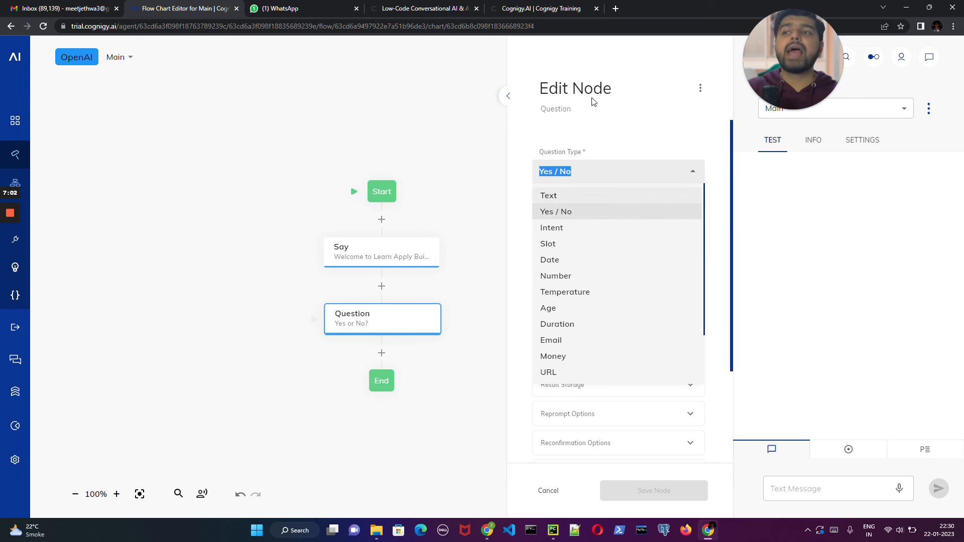
- Look again at the video courses on the Cognigy Training page and return to the Question node's settings
left_click(537, 4)
scroll(528, 372, "down", 5)
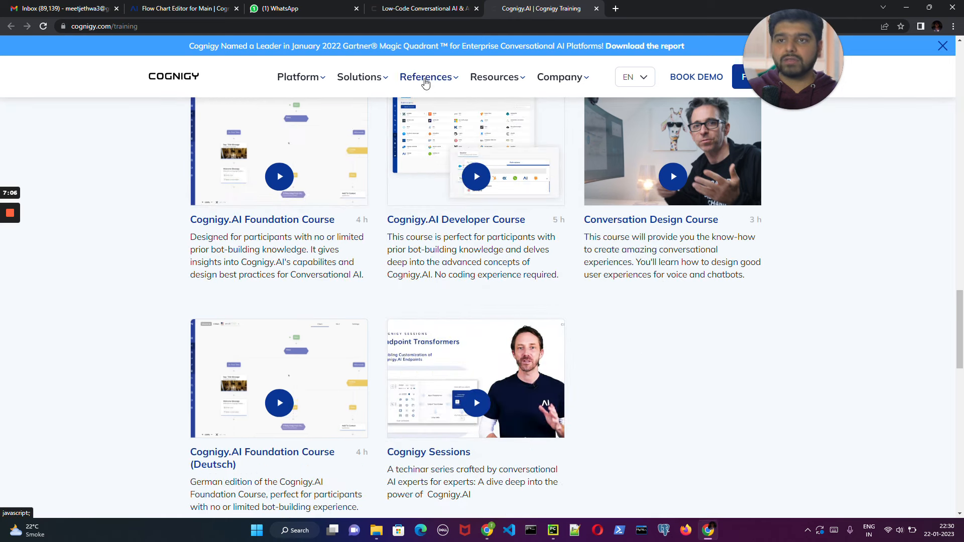
left_click(181, 8)
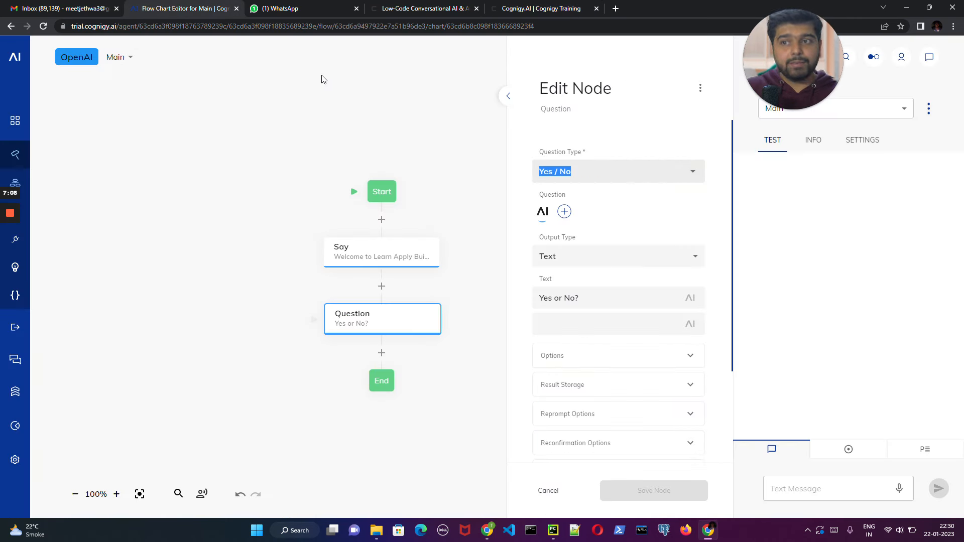
- Set the Question node's type to Text, change its question to "What's Your name?" and save the node
left_click(602, 171)
left_click(575, 194)
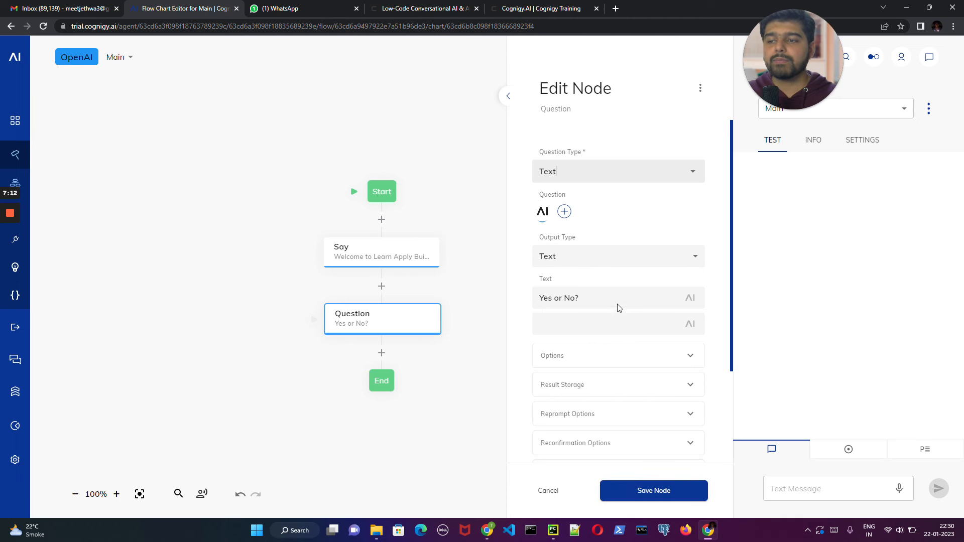
left_click_drag(582, 297, 522, 294)
key("BackSpace")
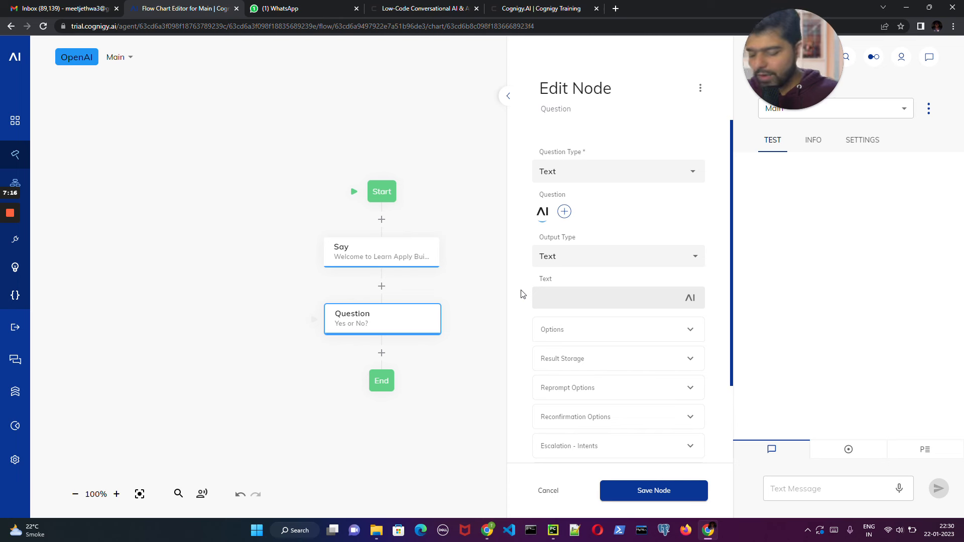
type("Whats")
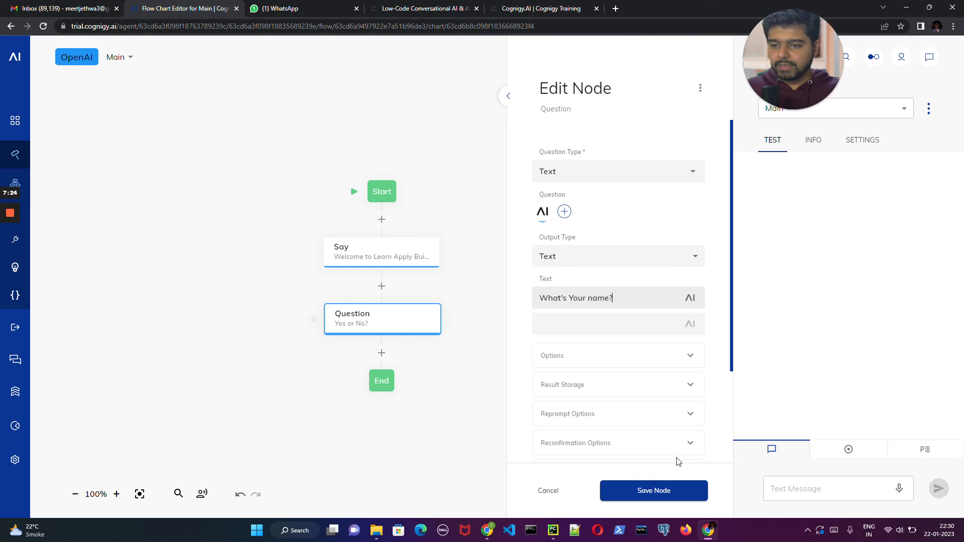
left_click(655, 490)
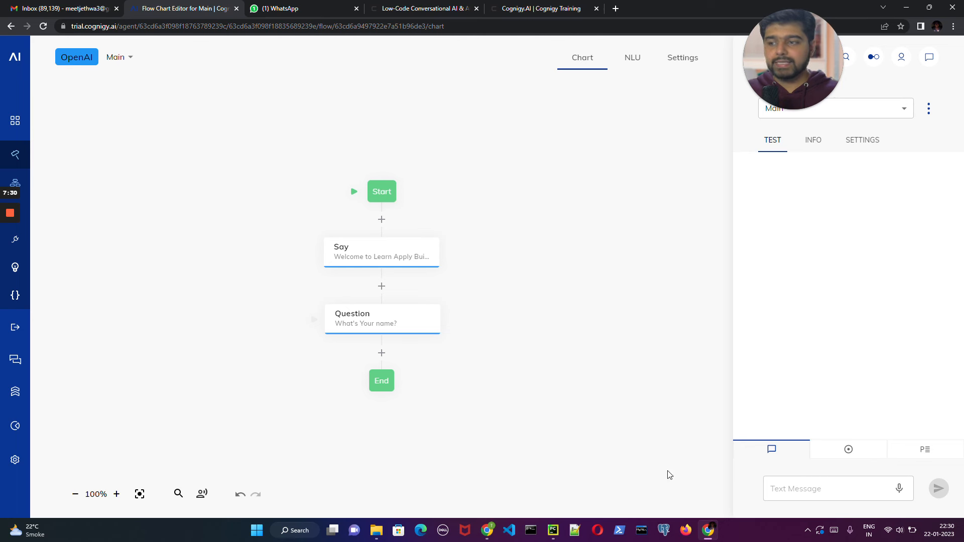
- Test the greeting and the name question in the interaction chat by sending "hey"
left_click(382, 353)
left_click(308, 362)
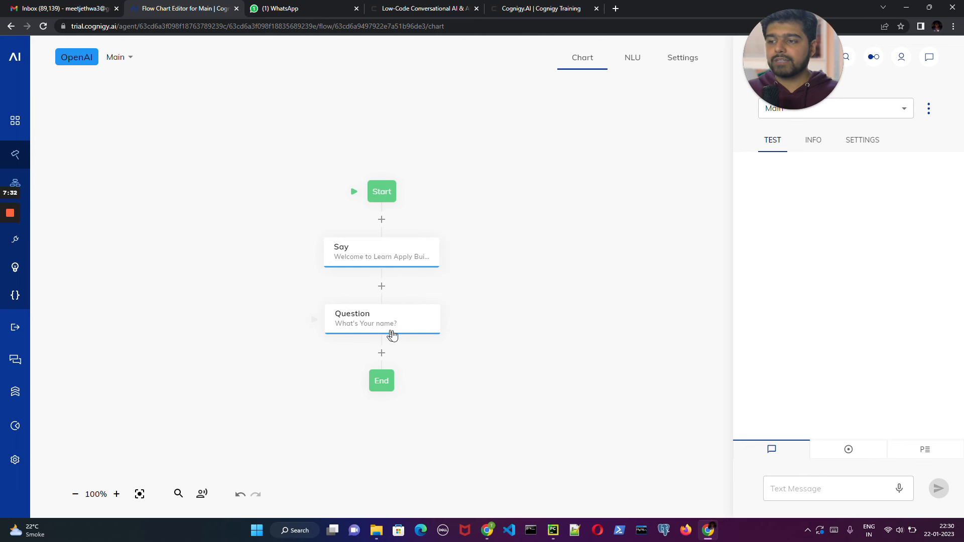
left_click(826, 489)
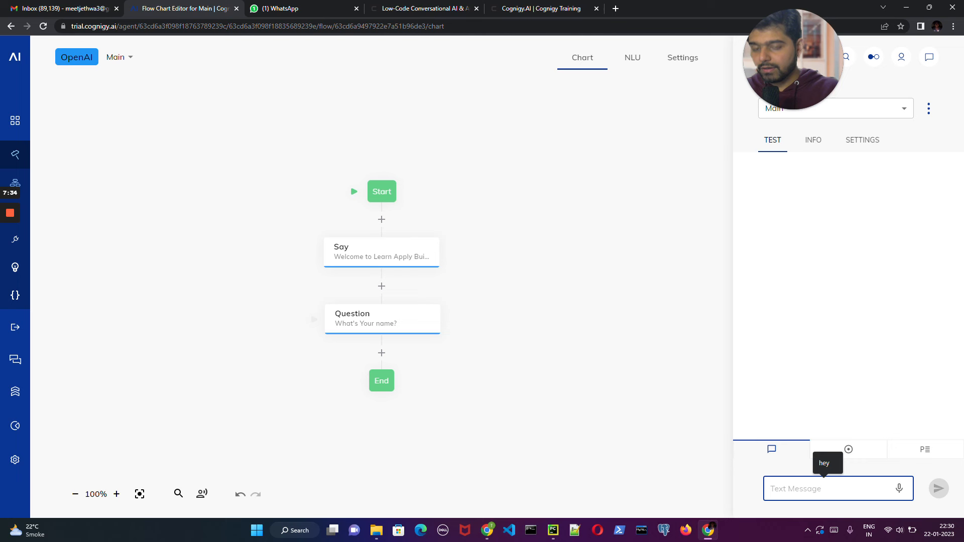
type("hey")
key("Return")
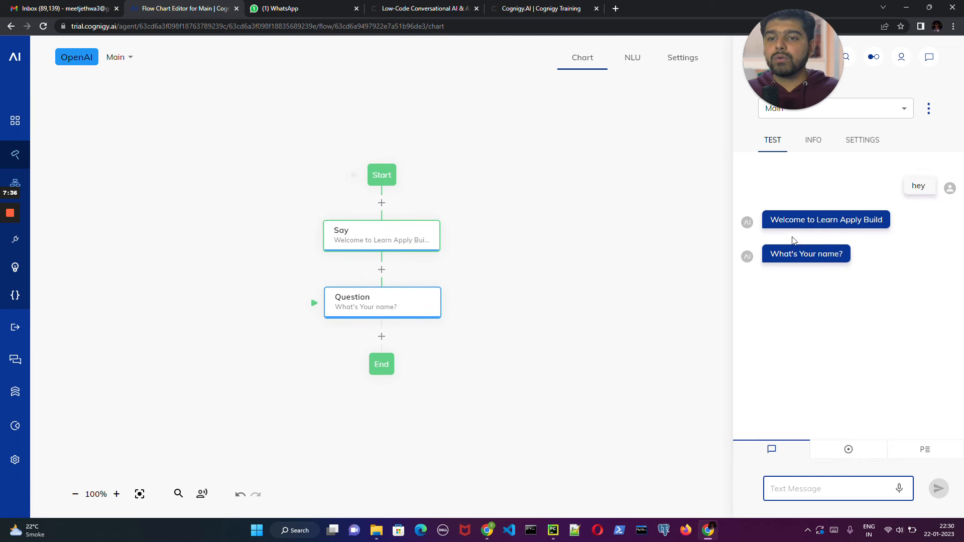
mouse_move(766, 234)
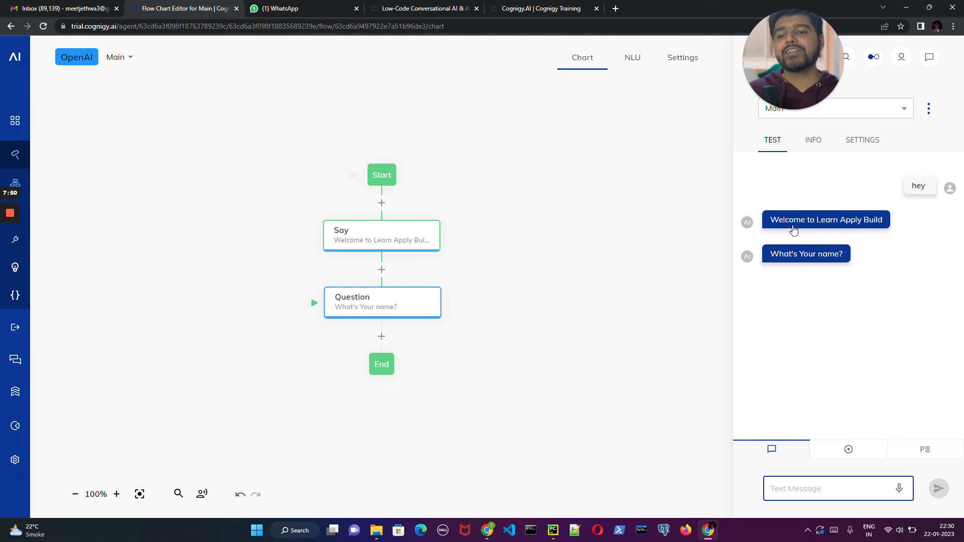
mouse_move(840, 226)
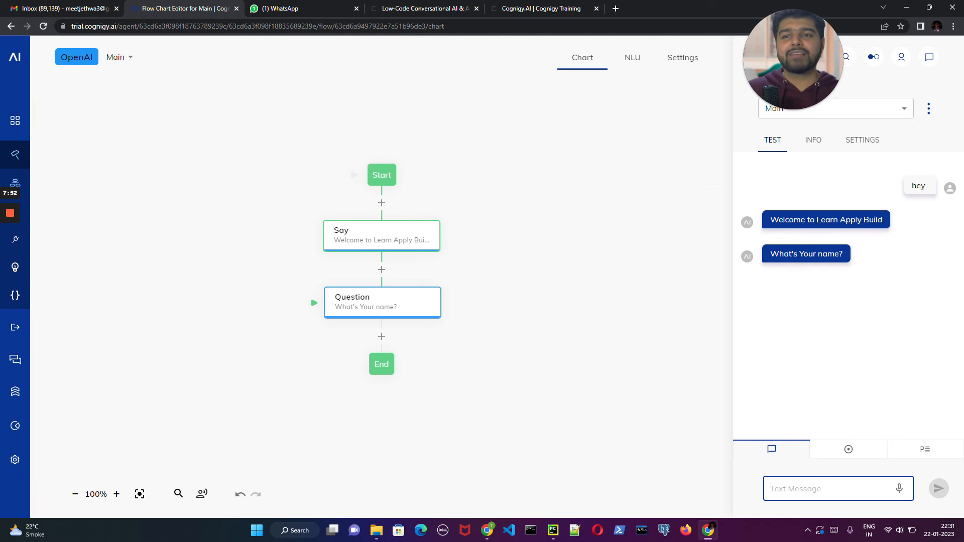
- Browse the Basic and Logic node types and add a Sleep node between the Say and Question nodes
left_click(383, 269)
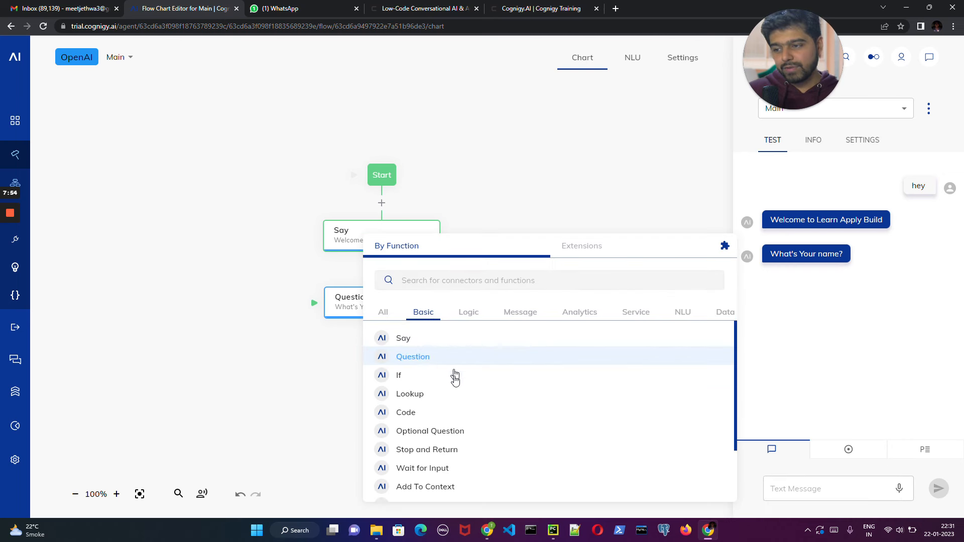
scroll(452, 396, "down", 2)
scroll(452, 412, "down", 1)
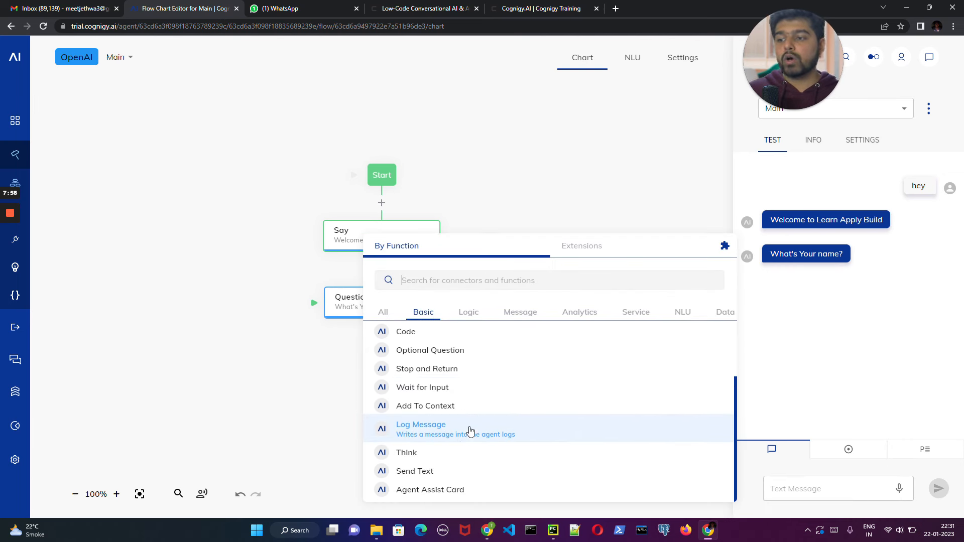
scroll(484, 377, "up", 2)
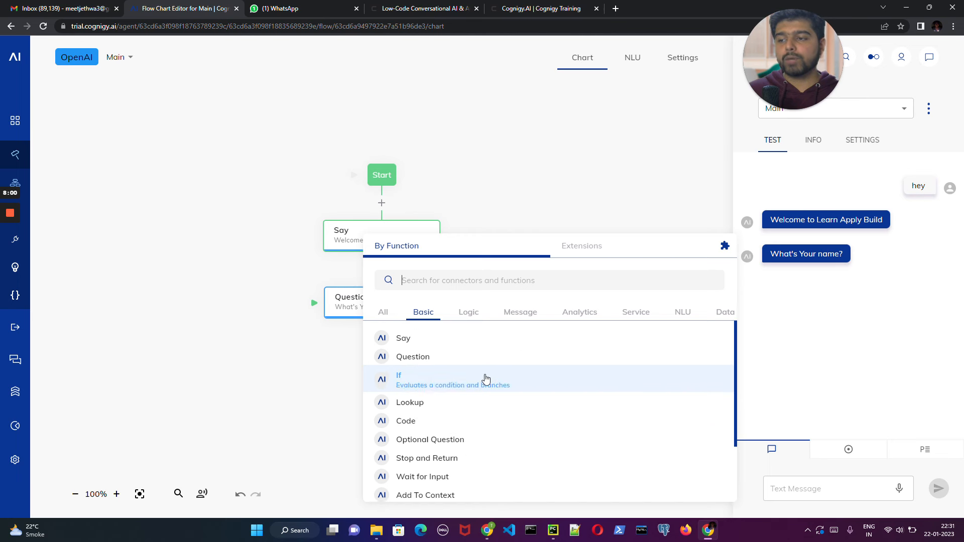
left_click(468, 312)
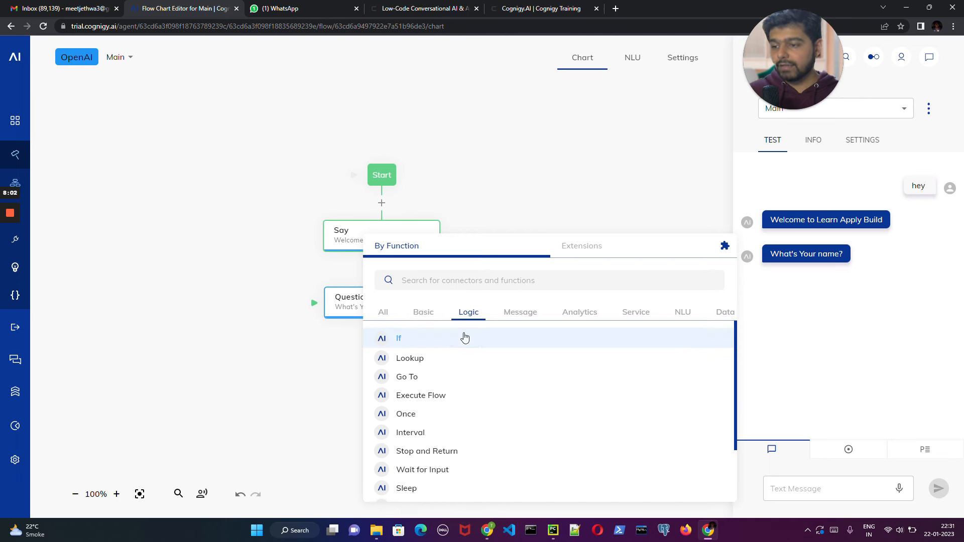
scroll(469, 422, "down", 2)
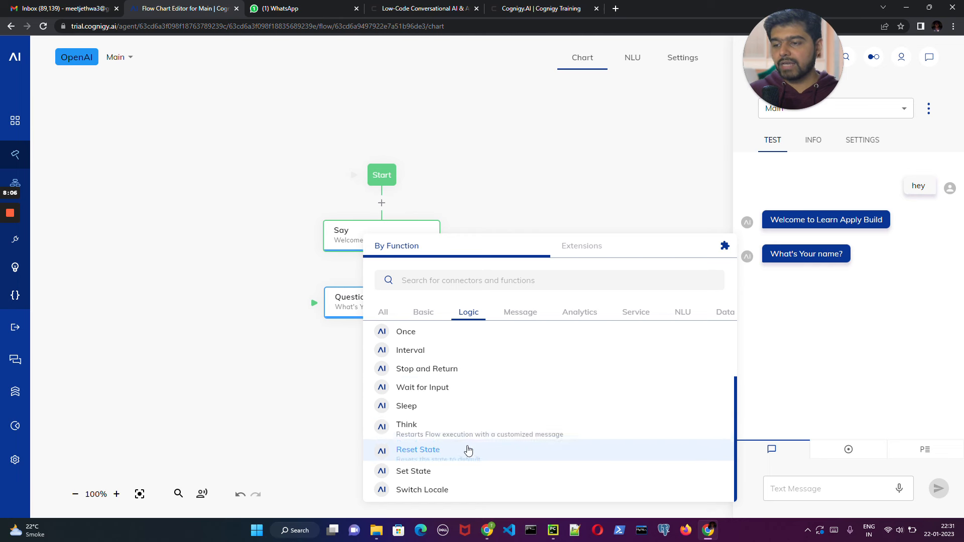
scroll(451, 415, "up", 2)
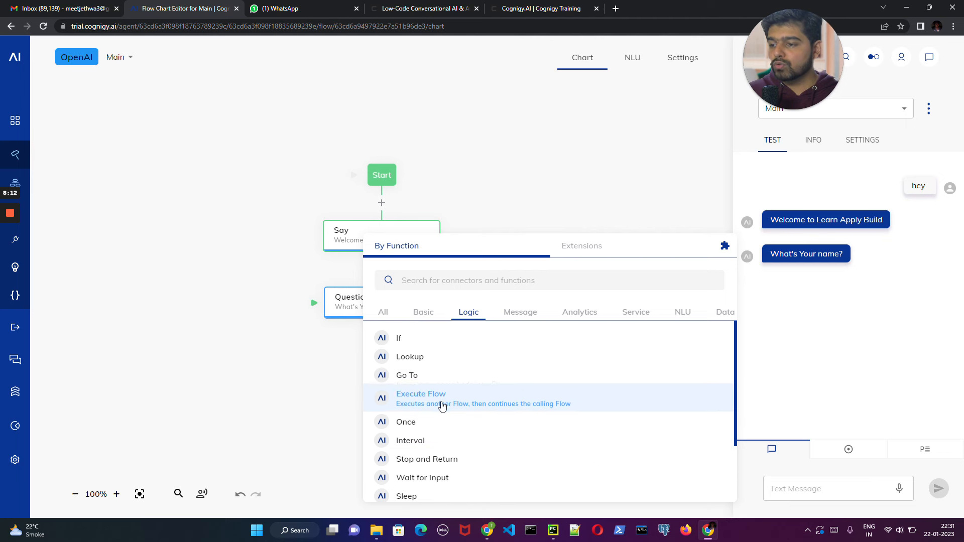
scroll(437, 402, "down", 2)
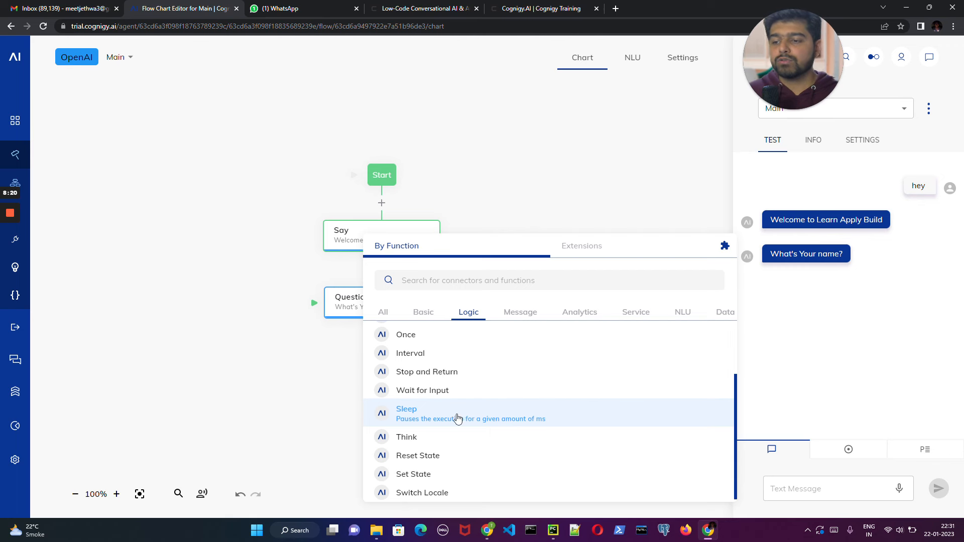
left_click(474, 413)
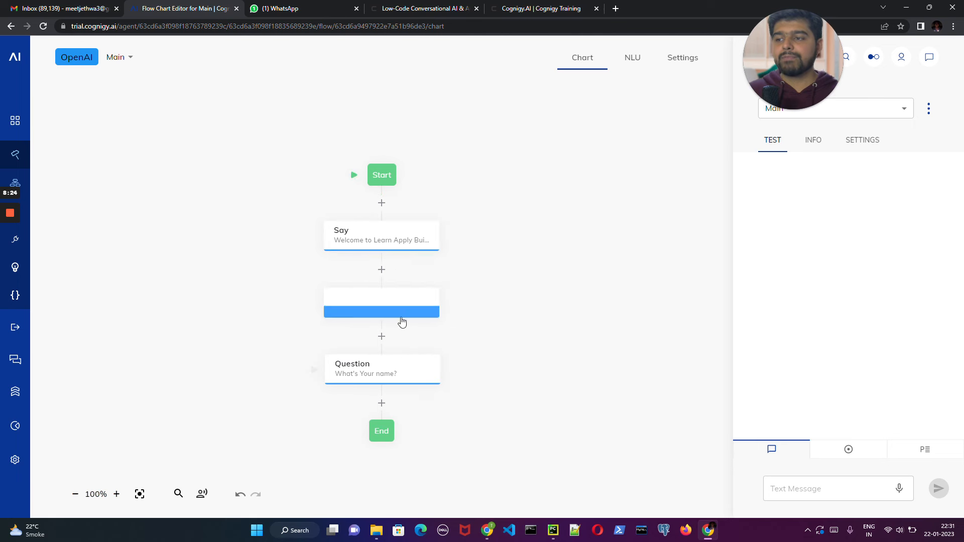
- Set the Sleep node's duration to 10 milliseconds and save the node
left_click(393, 306)
left_click(580, 172)
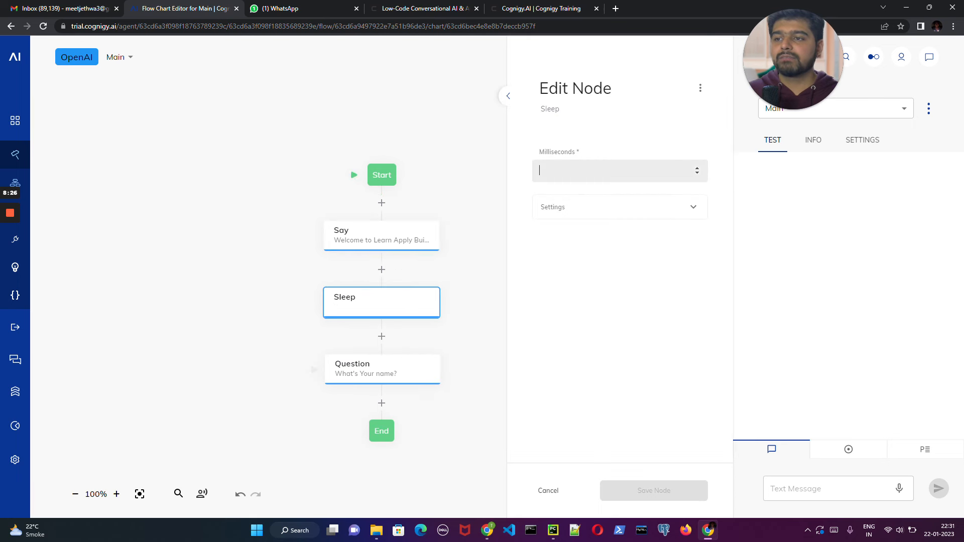
type("10")
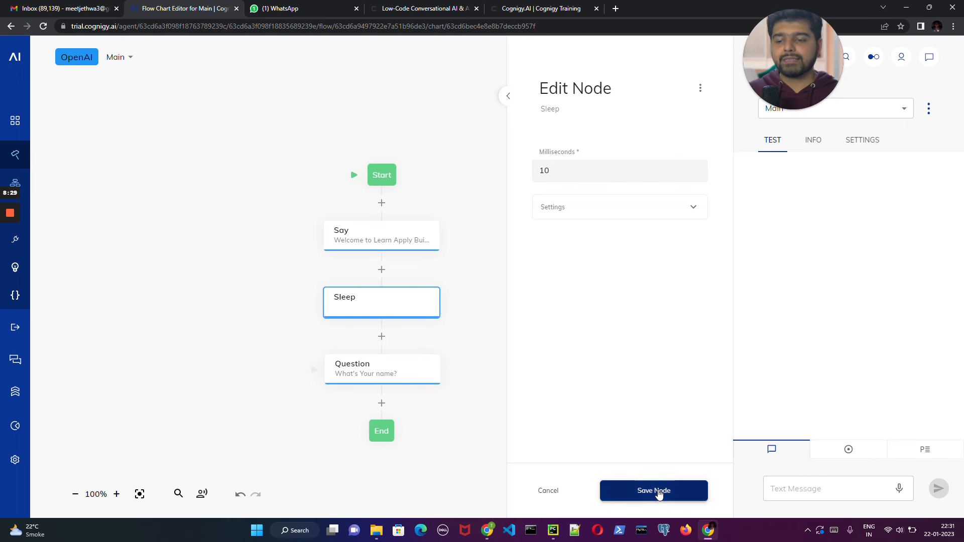
left_click(658, 492)
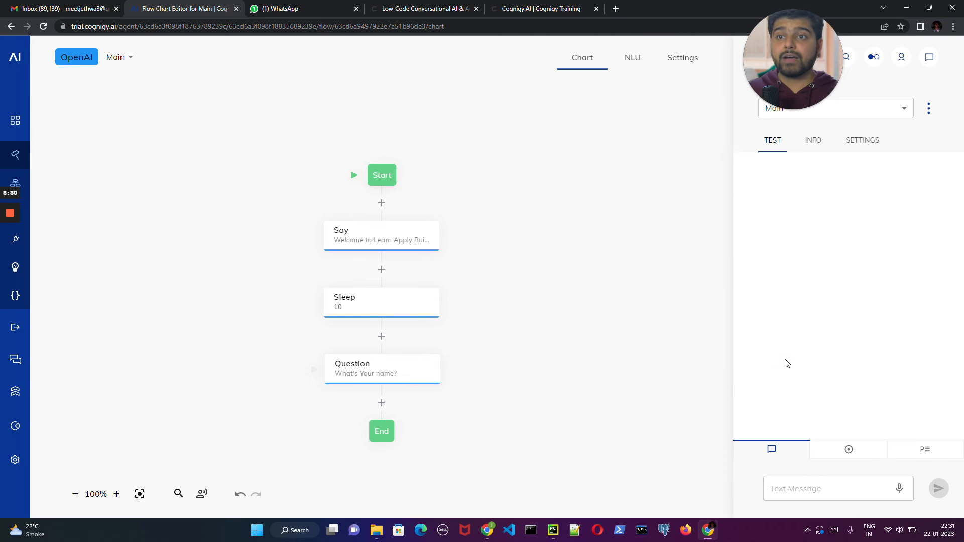
- Test the 10-millisecond pause in the interaction chat by sending "hey"
left_click(824, 489)
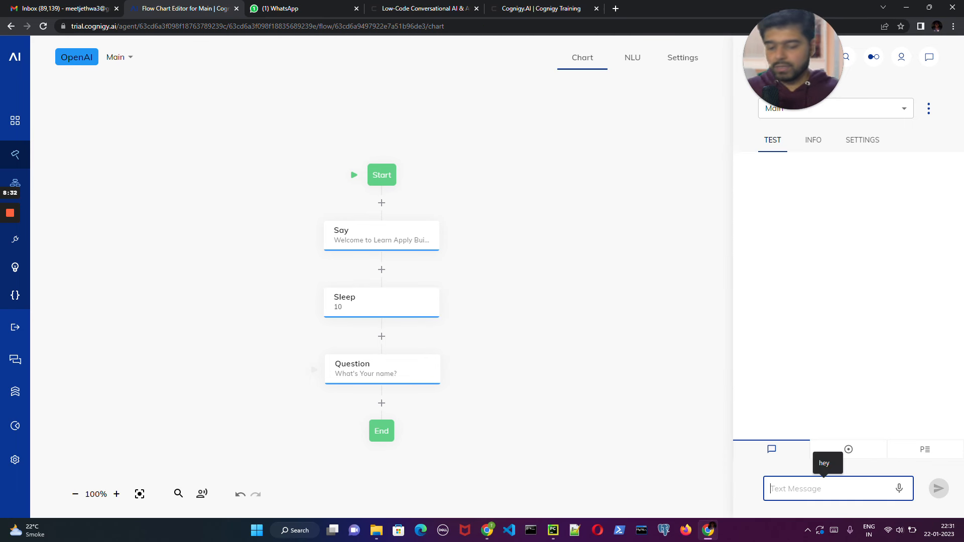
type("hey")
key("Return")
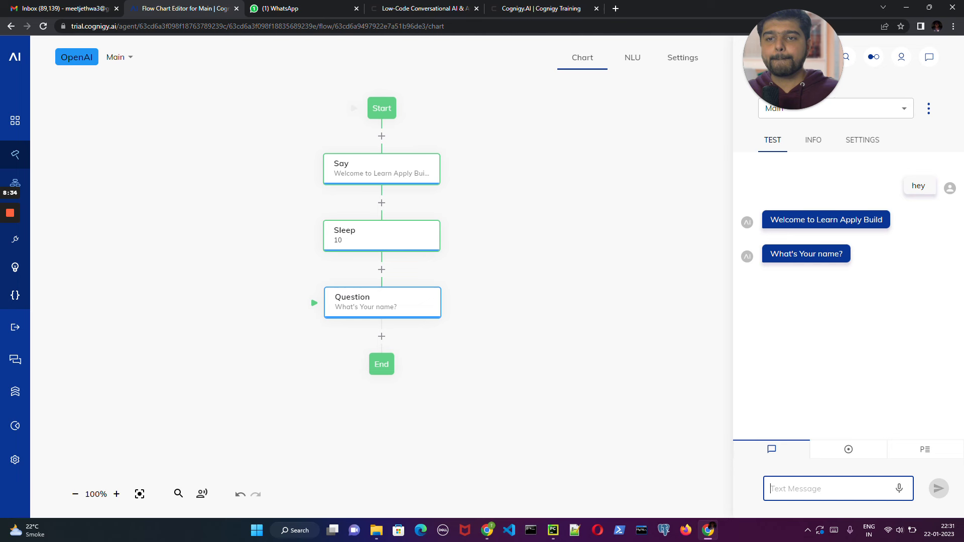
- Set the Sleep node's duration to 100 milliseconds and save the node
left_click(354, 233)
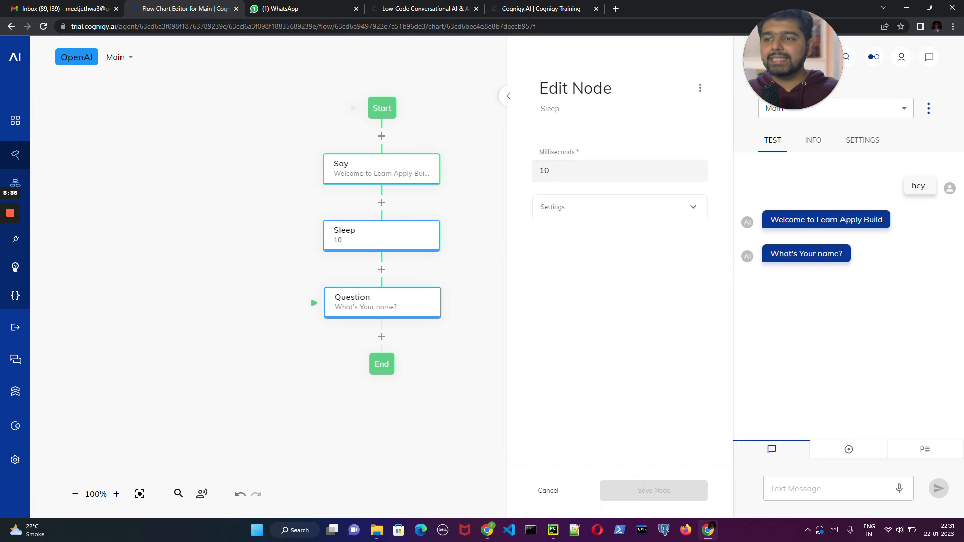
key("BackSpace")
key("BackSpace")
type("100")
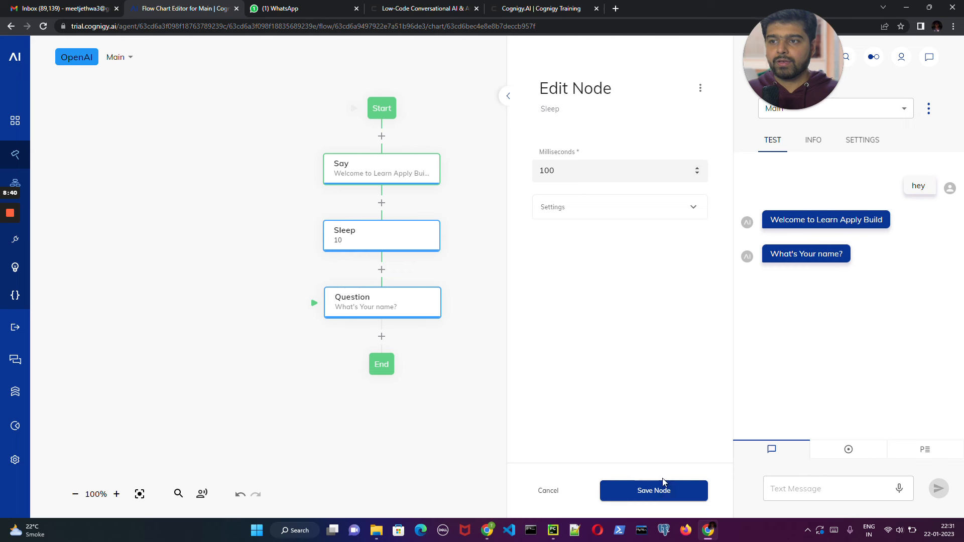
left_click(663, 489)
- Test the flow with the 100-millisecond pause by sending "hey" in the interaction chat
left_click(824, 481)
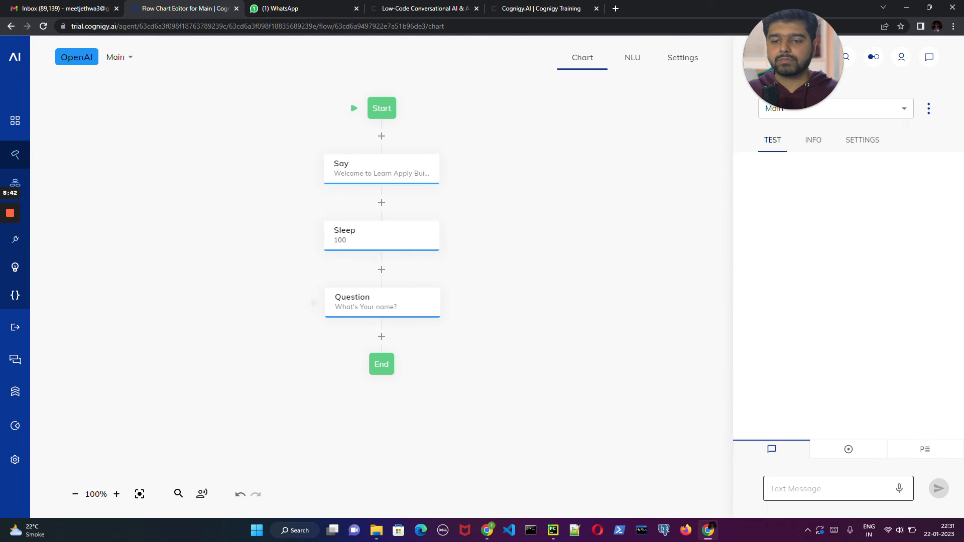
type("hey")
key("Return")
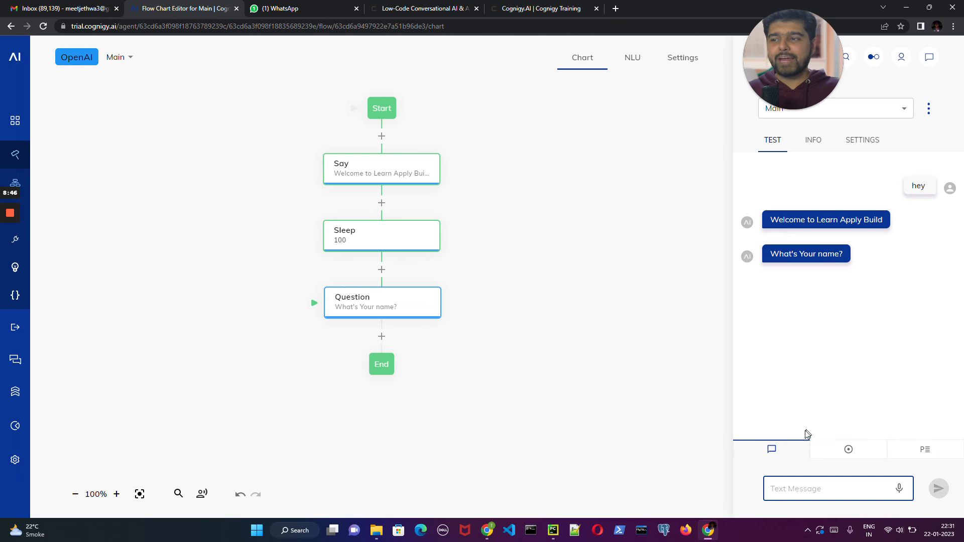
- Delete the Sleep node from between the Say and Question nodes
left_click(404, 243)
right_click(404, 244)
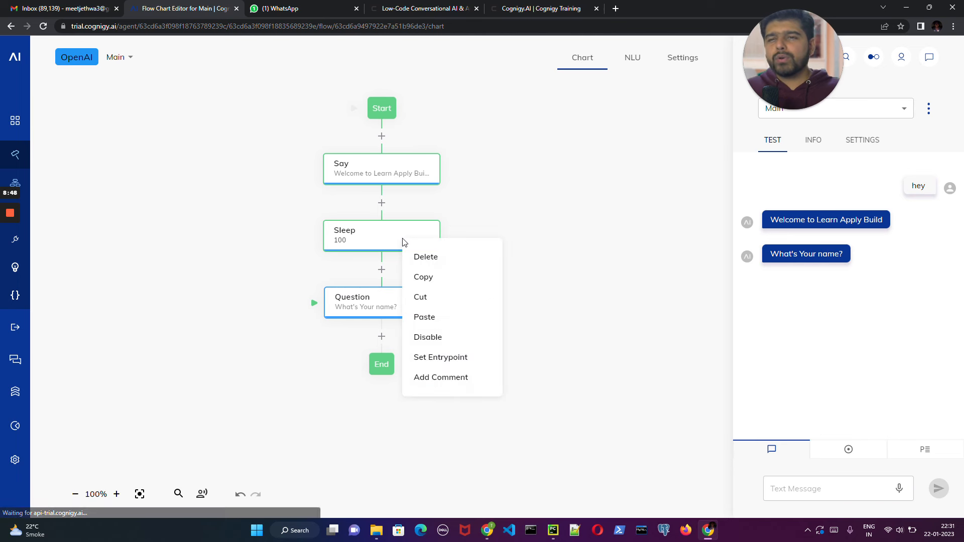
left_click(440, 259)
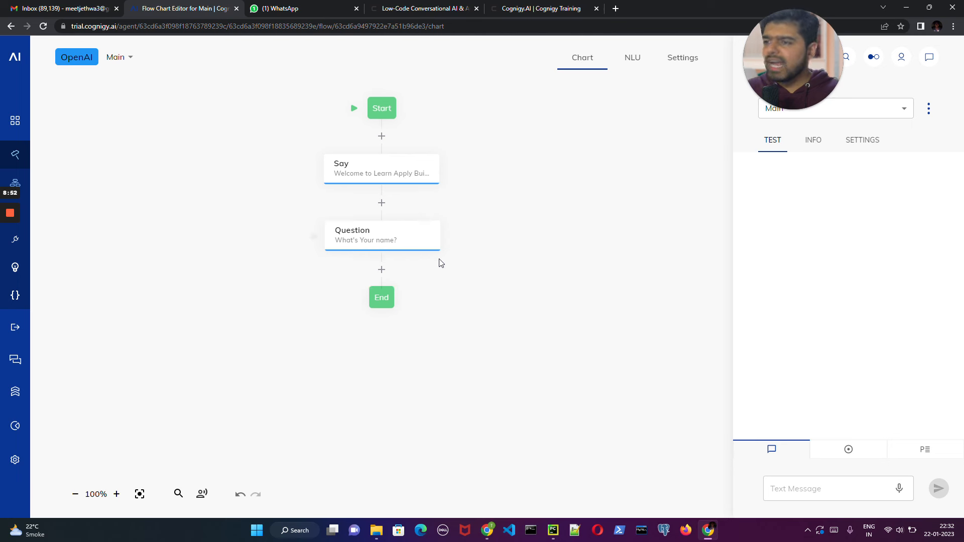
- Store the Question node's result in the context under the key "name" and save the node
left_click(393, 242)
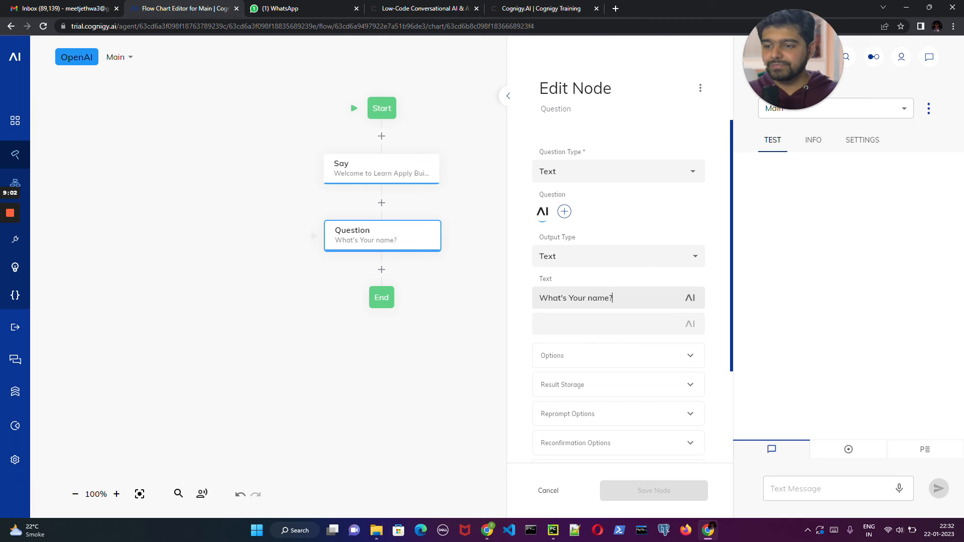
left_click(581, 387)
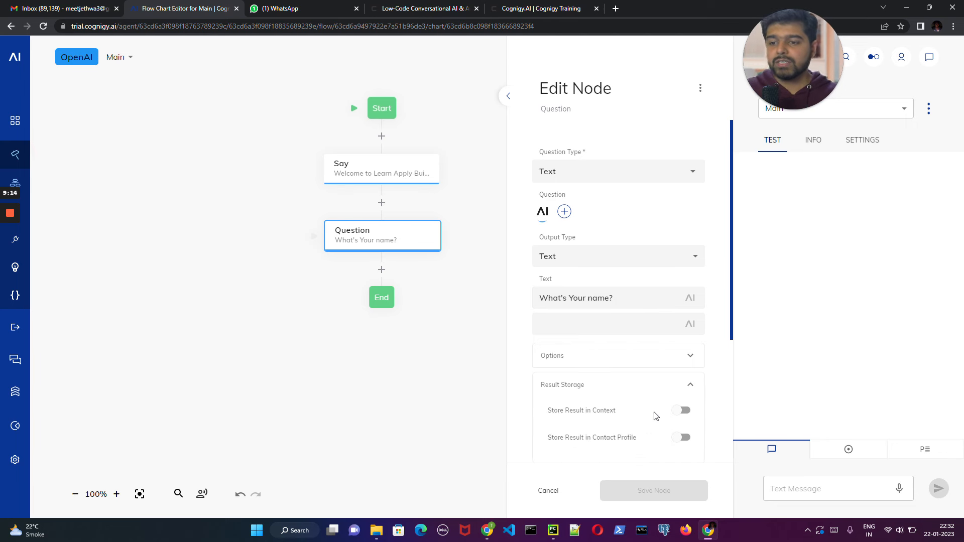
left_click(682, 411)
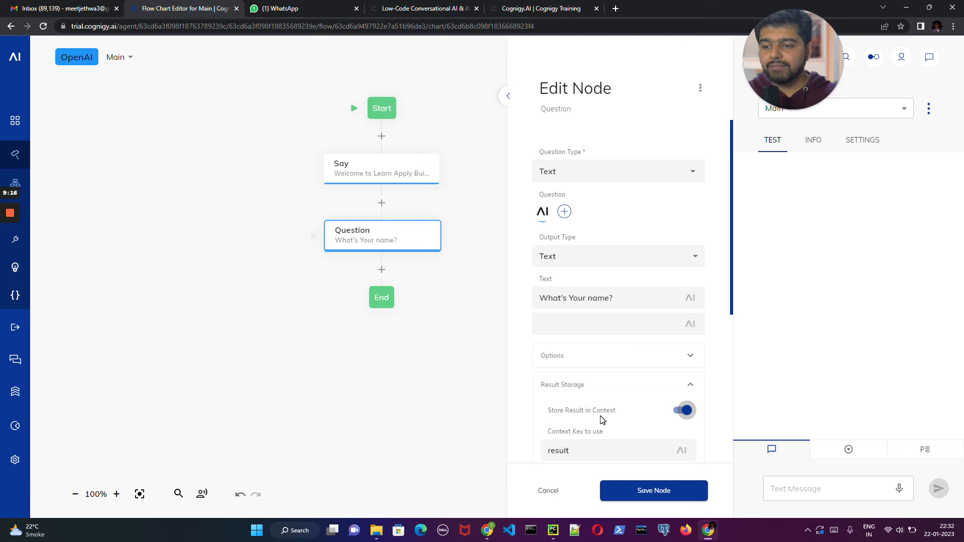
scroll(601, 420, "down", 2)
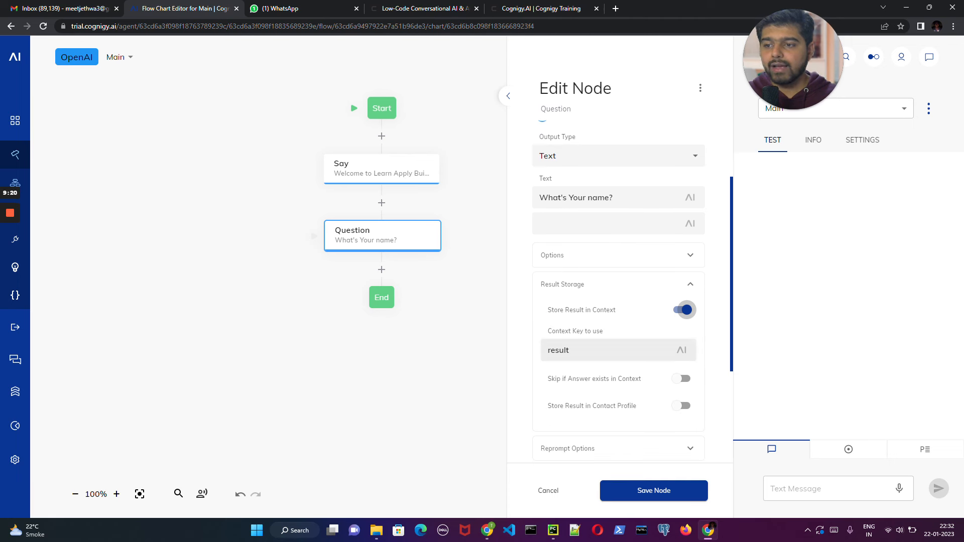
left_click_drag(573, 351, 524, 360)
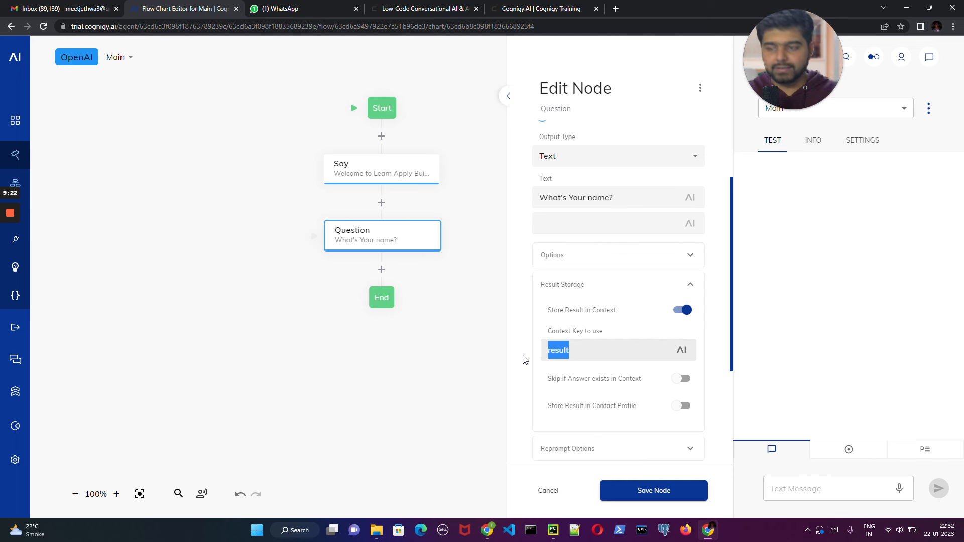
key("BackSpace")
type("name")
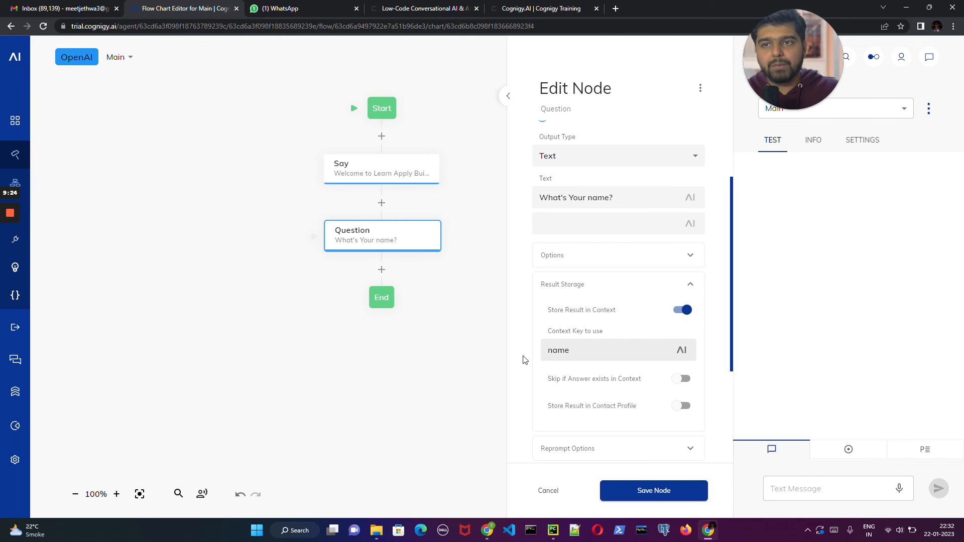
left_click(645, 490)
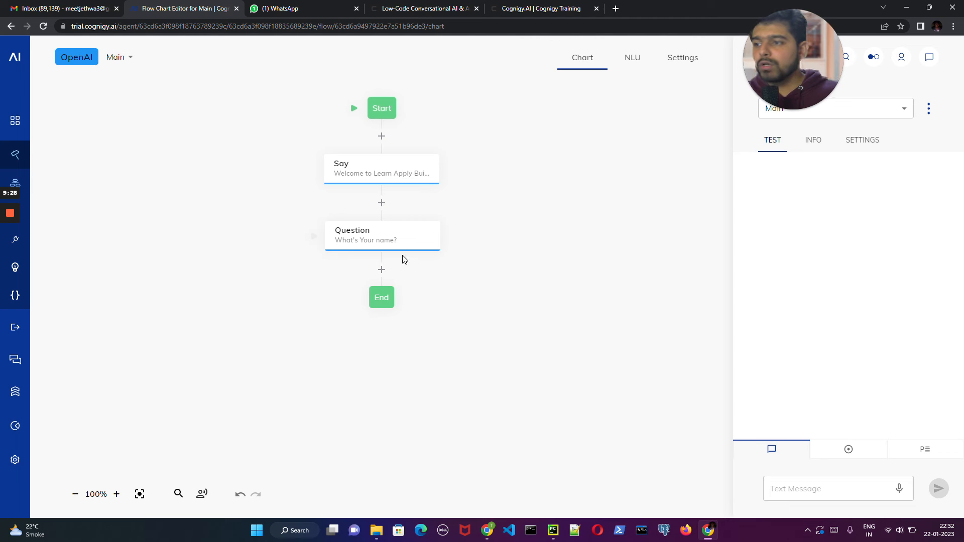
- Add a Say node between the Question node and End with the text {{context.name}}
left_click(382, 271)
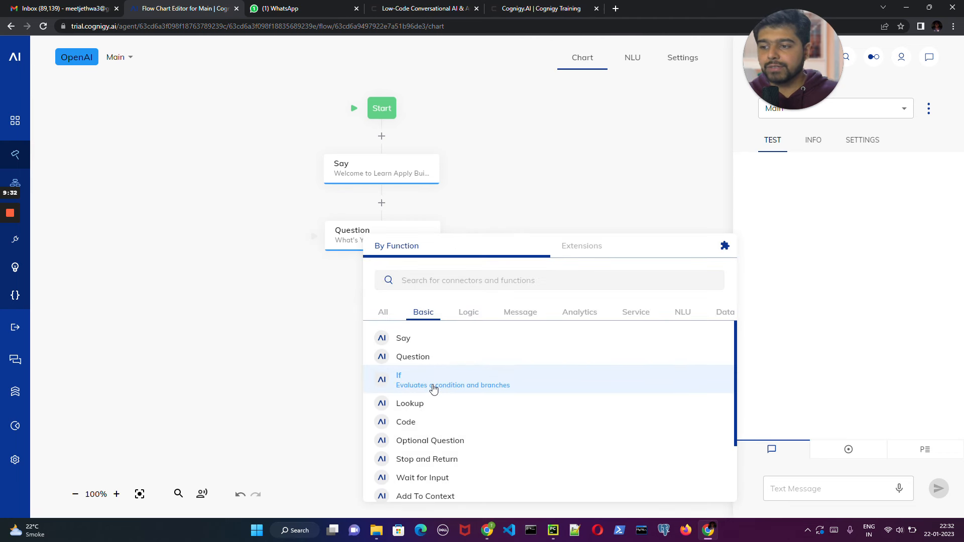
key("Escape")
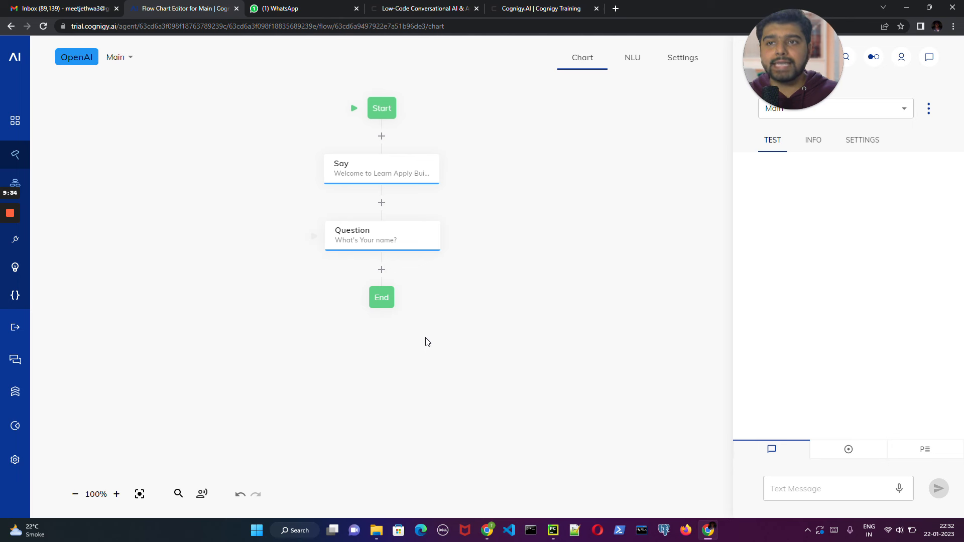
left_click(367, 305)
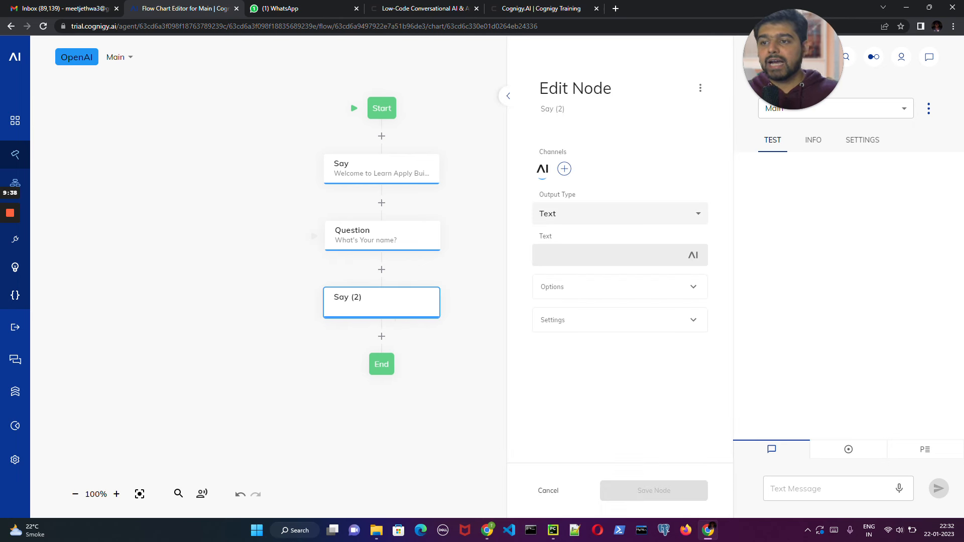
type("{{context.")
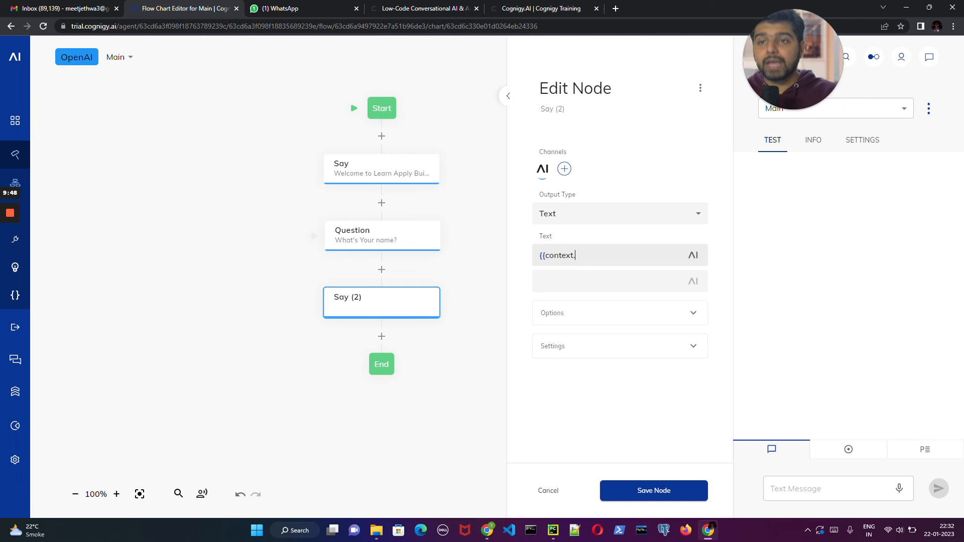
type("name")
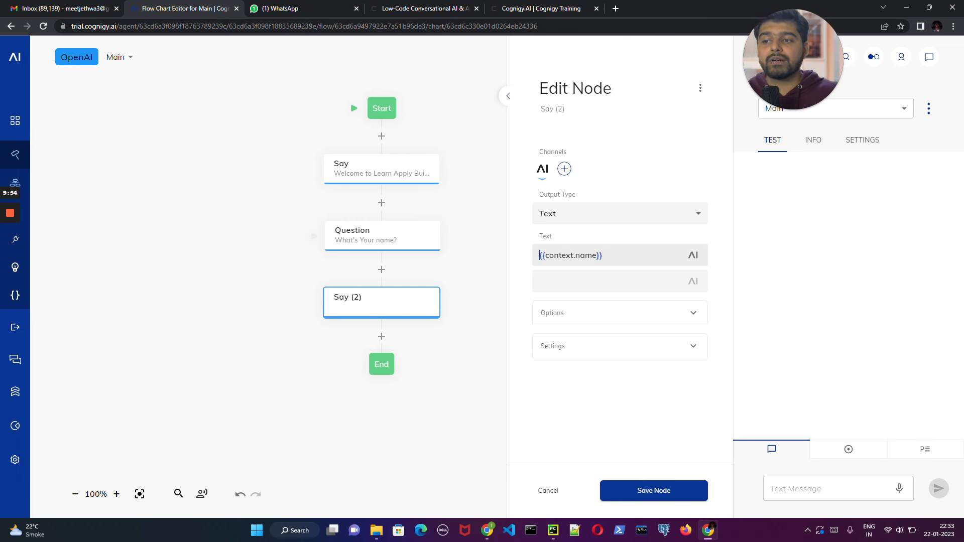
double_click(559, 256)
double_click(586, 255)
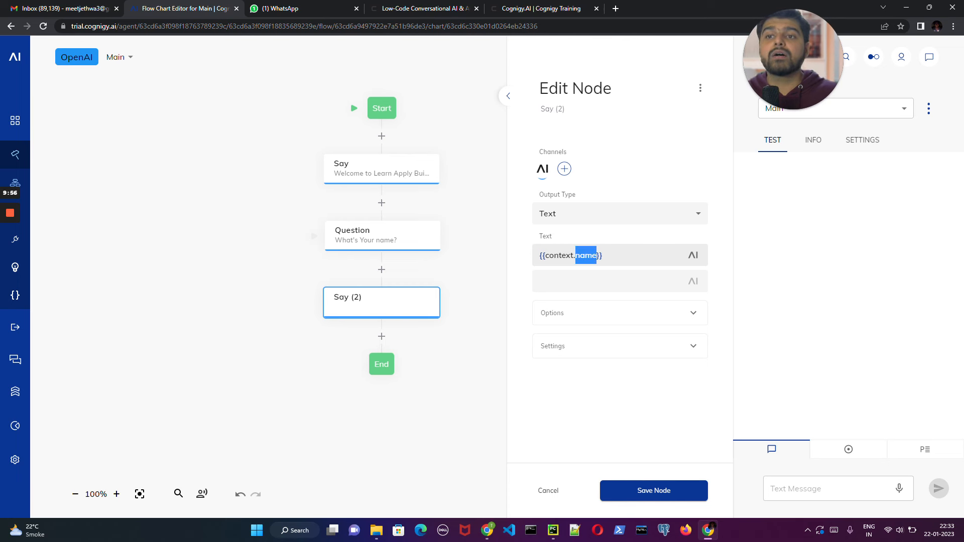
left_click(603, 256)
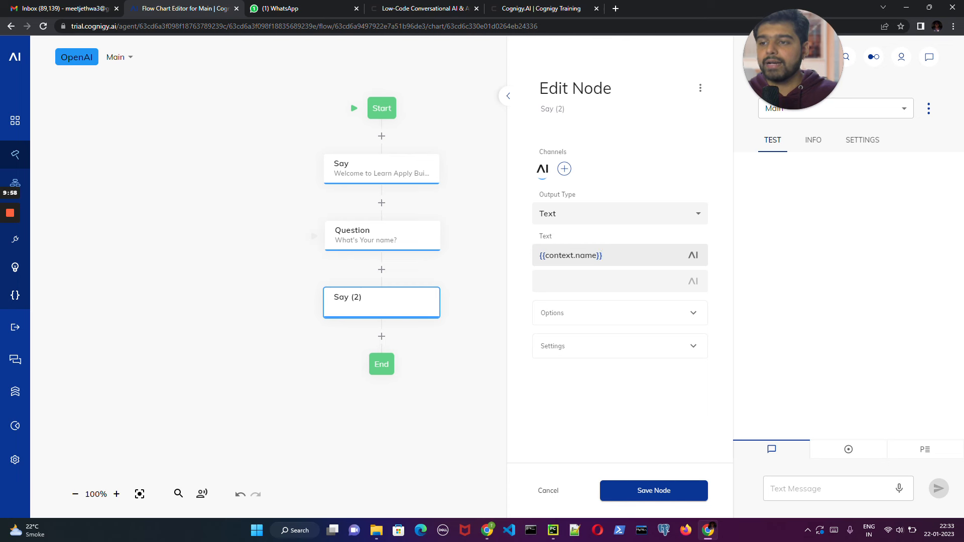
- Put "Your name is" before {{context.name}} in the second Say node's text and save the node
left_click(540, 255)
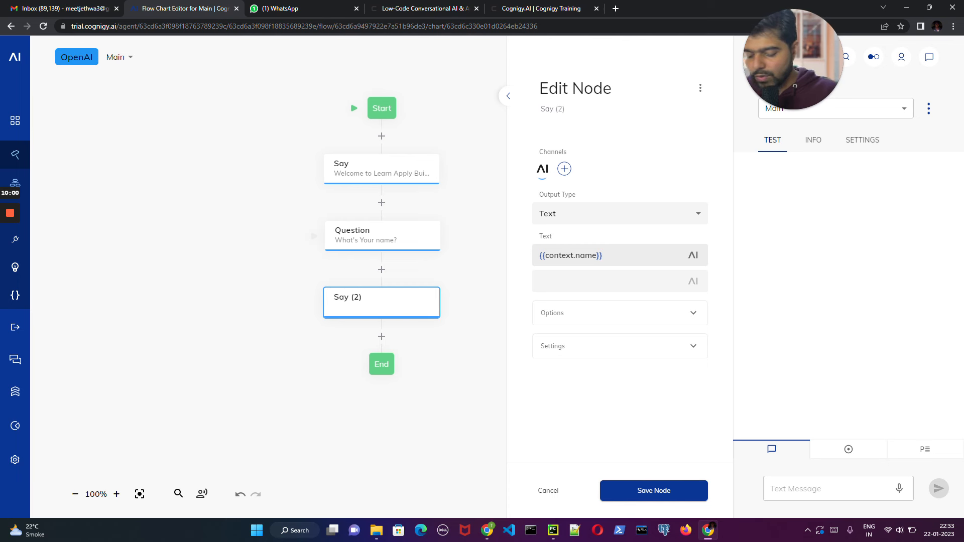
type("You enter")
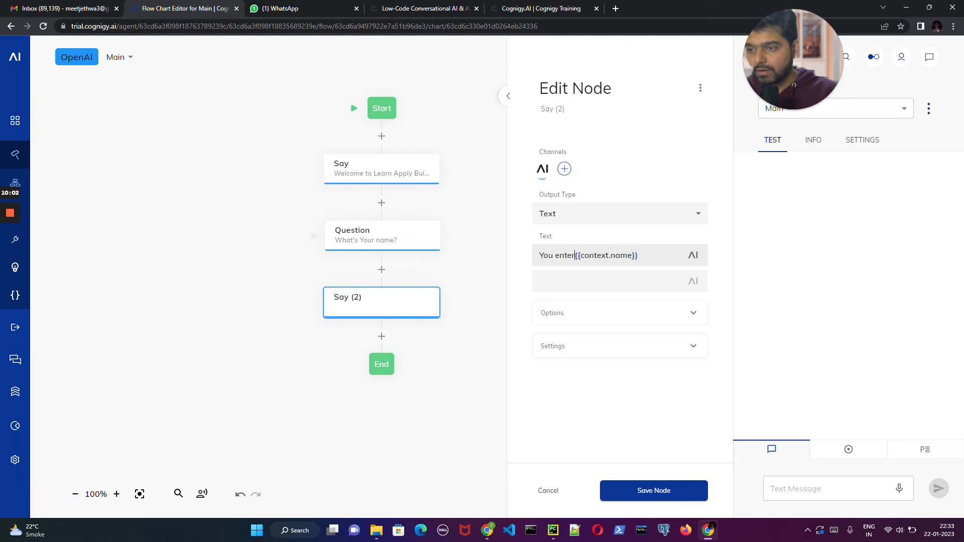
type("ed")
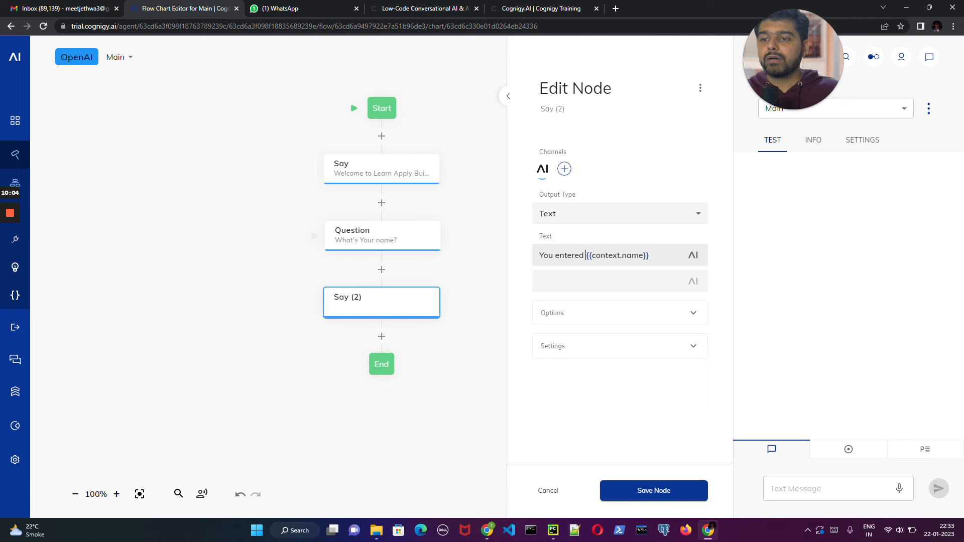
key("ctrl+shift+Left")
key("BackSpace")
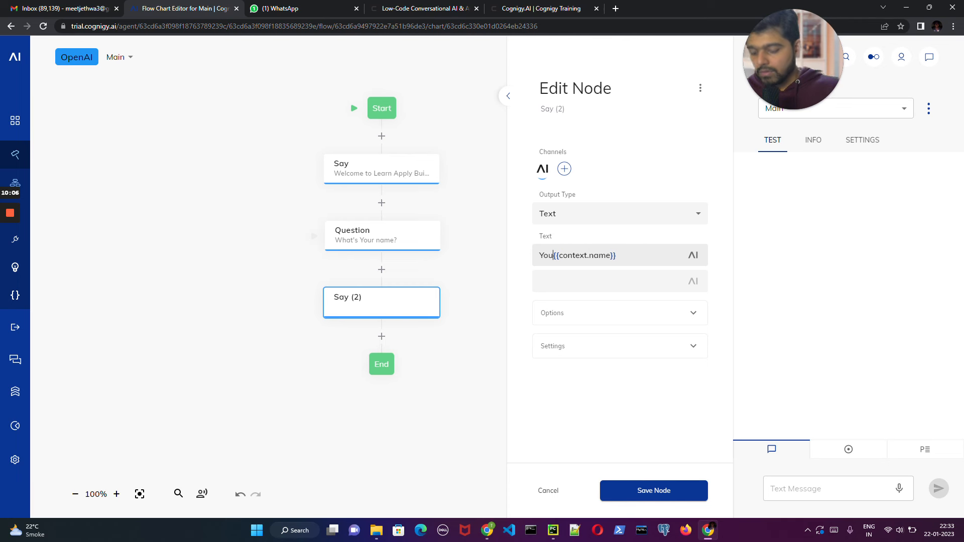
type("r name ")
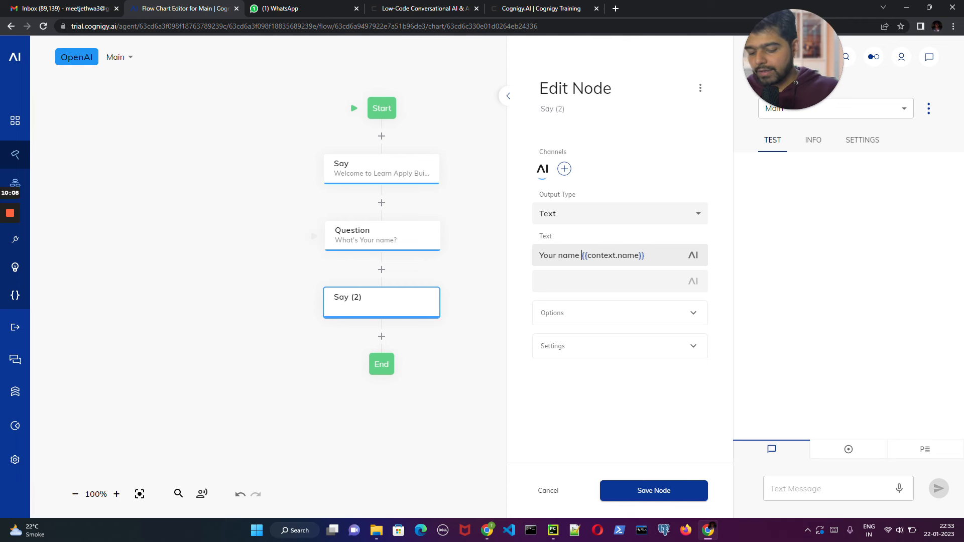
type("is")
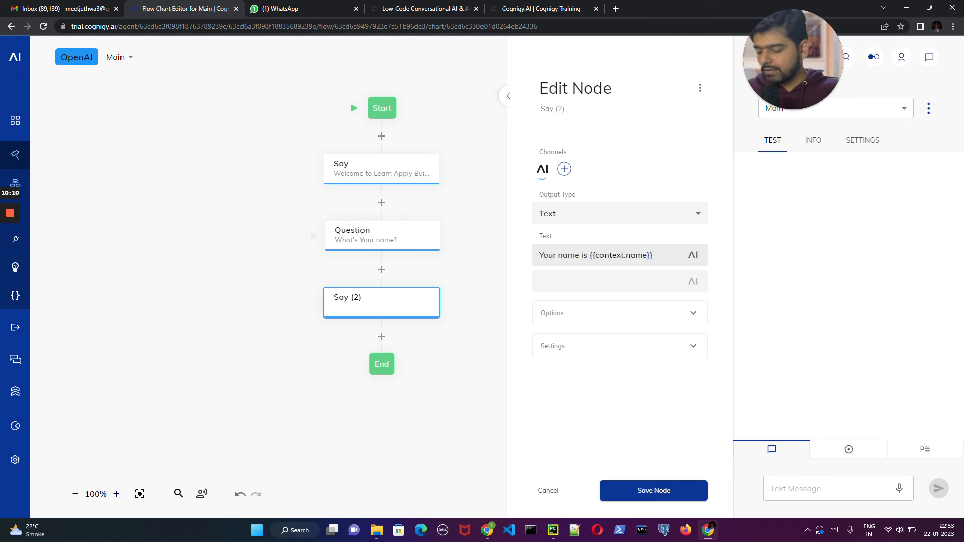
left_click(658, 489)
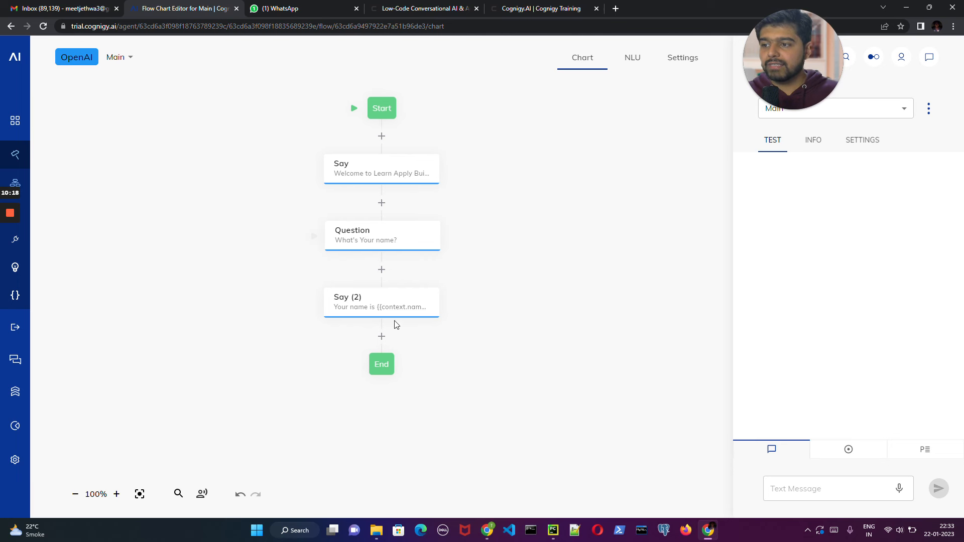
- Test the flow in the interaction chat by sending "hey" and answering the question with a first name
left_click(823, 488)
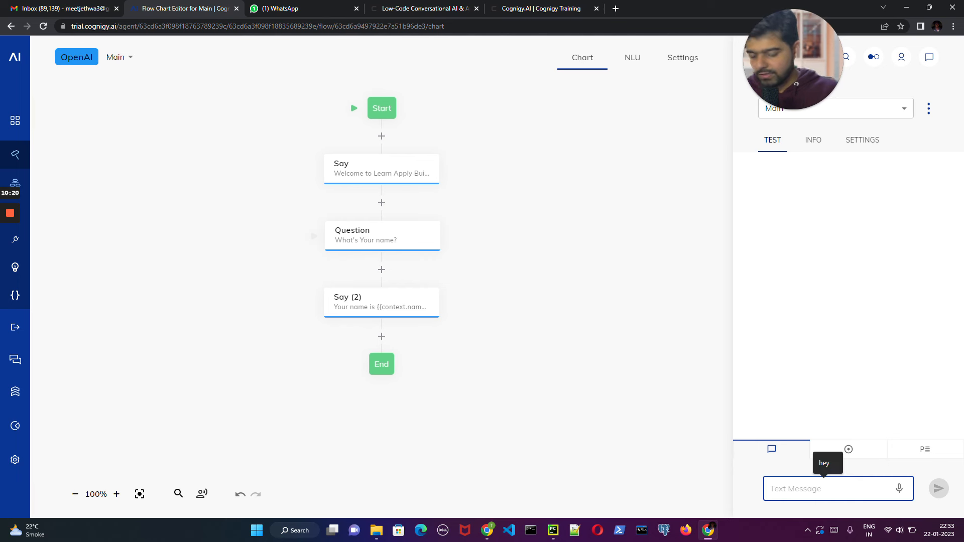
type("hey")
key("Return")
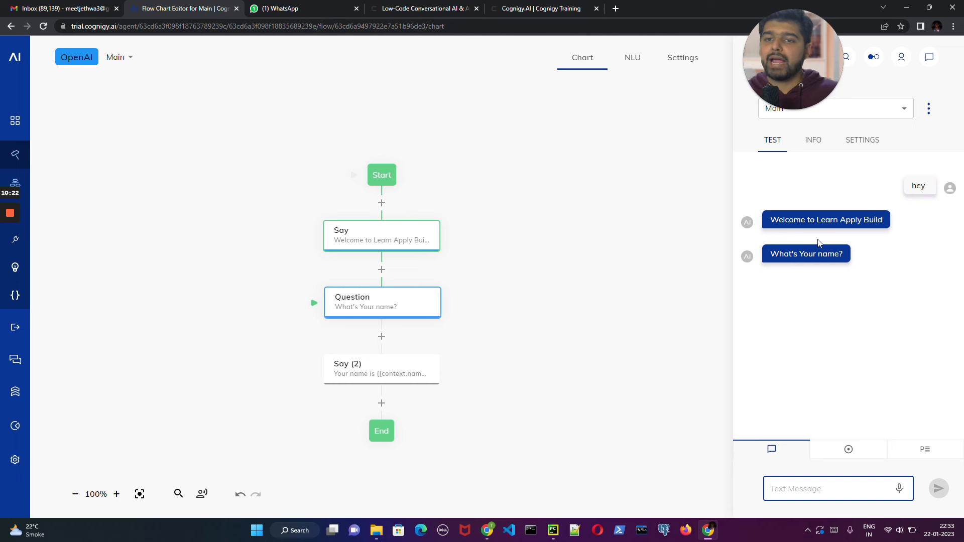
type("M")
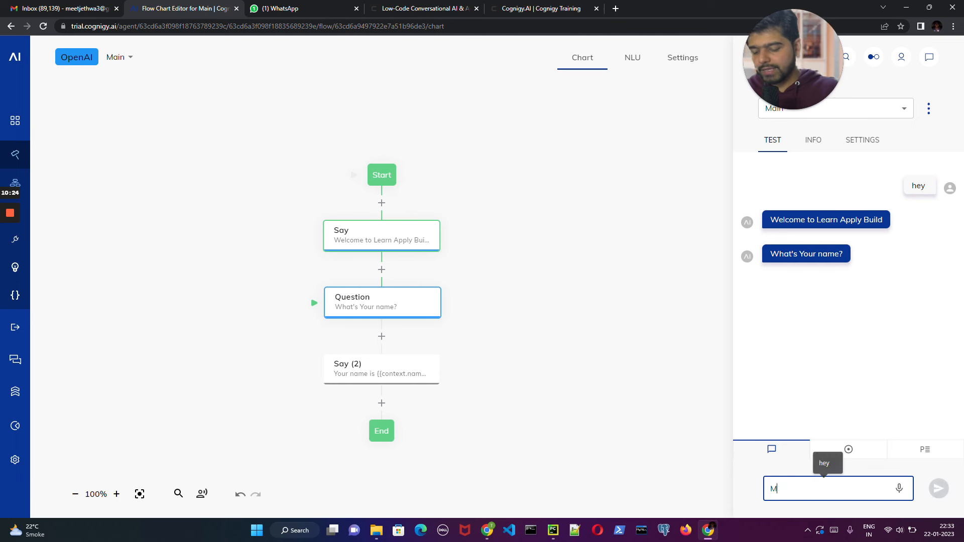
type("eet")
key("Return")
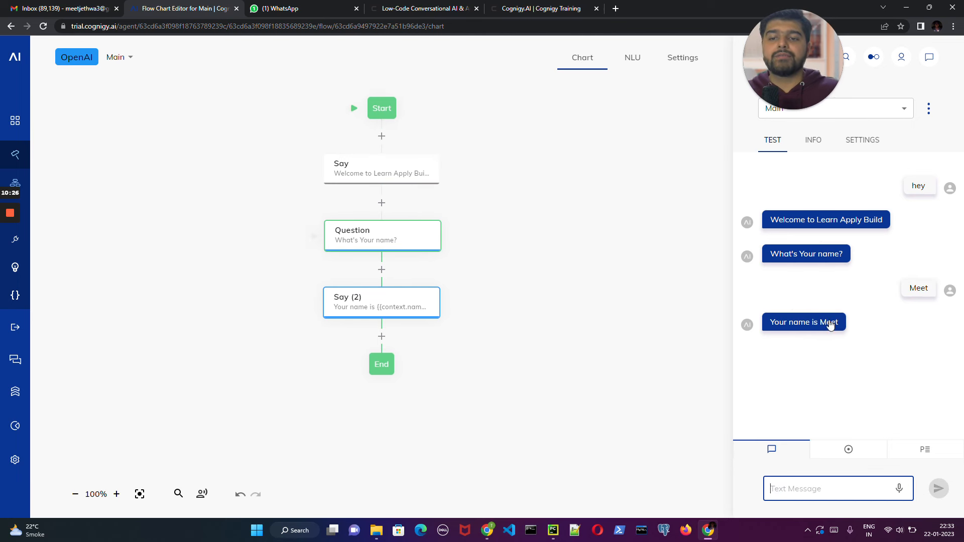
mouse_move(841, 327)
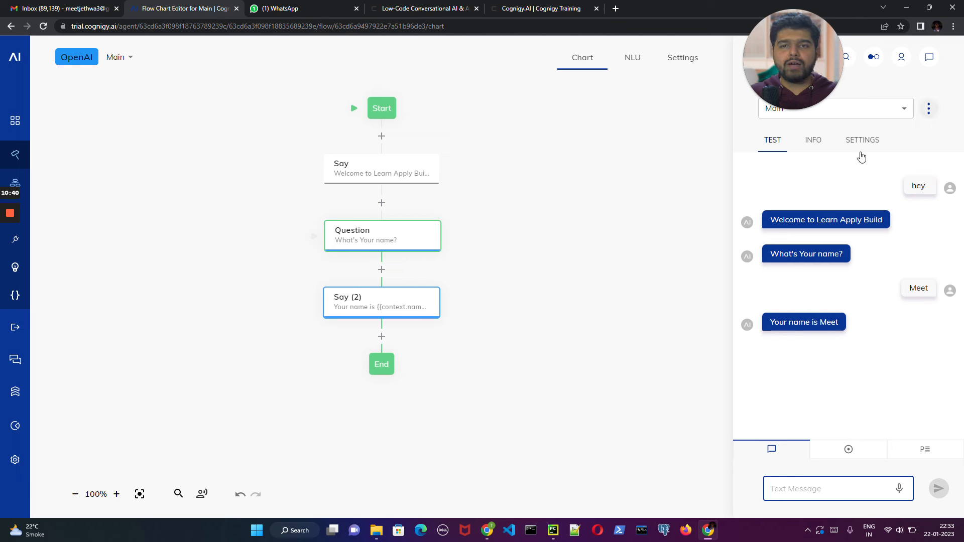
- Delete the Question node and the second Say node, leaving only the welcome Say node in the flow
right_click(388, 244)
left_click(446, 263)
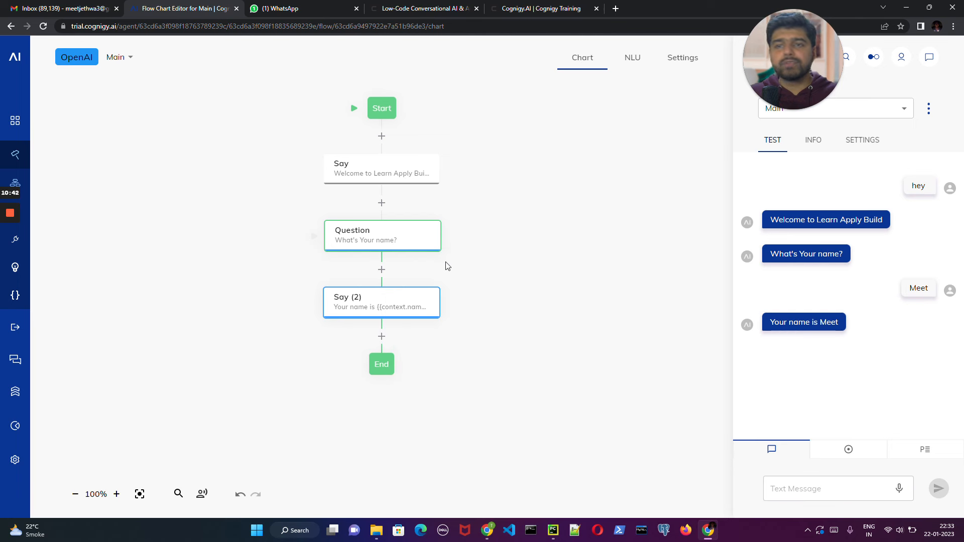
right_click(409, 239)
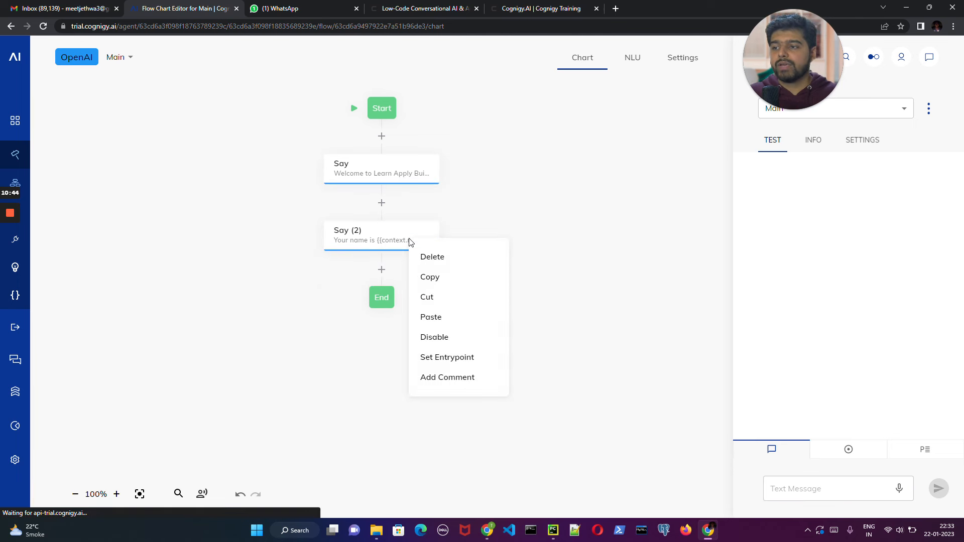
left_click(380, 236)
right_click(389, 238)
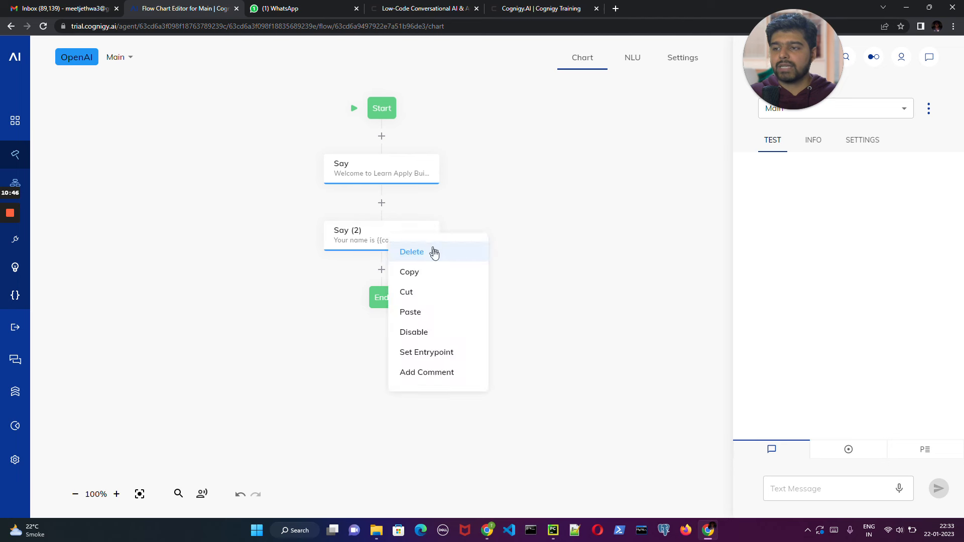
left_click(432, 253)
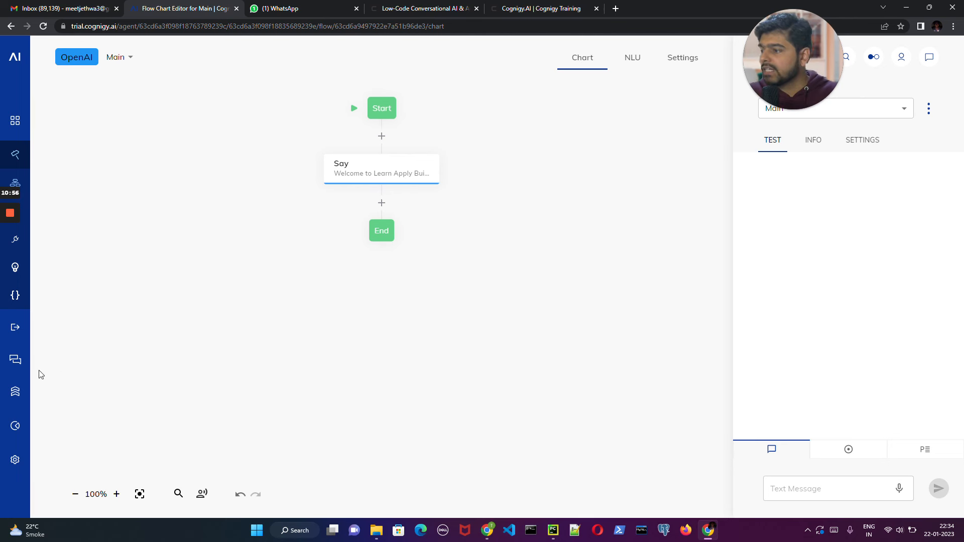
- Install the OpenAI 4.0.0 extension from the extensions Marketplace
left_click(17, 458)
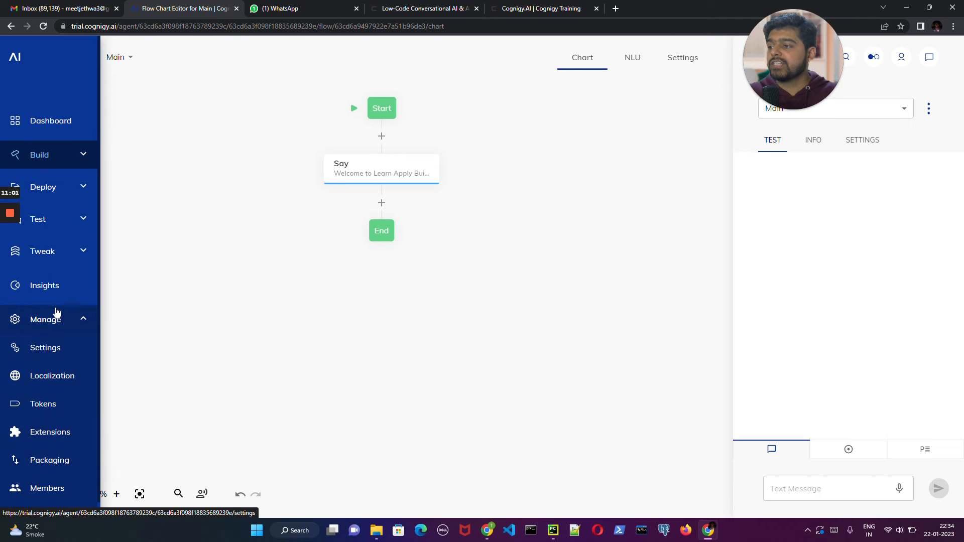
left_click(55, 433)
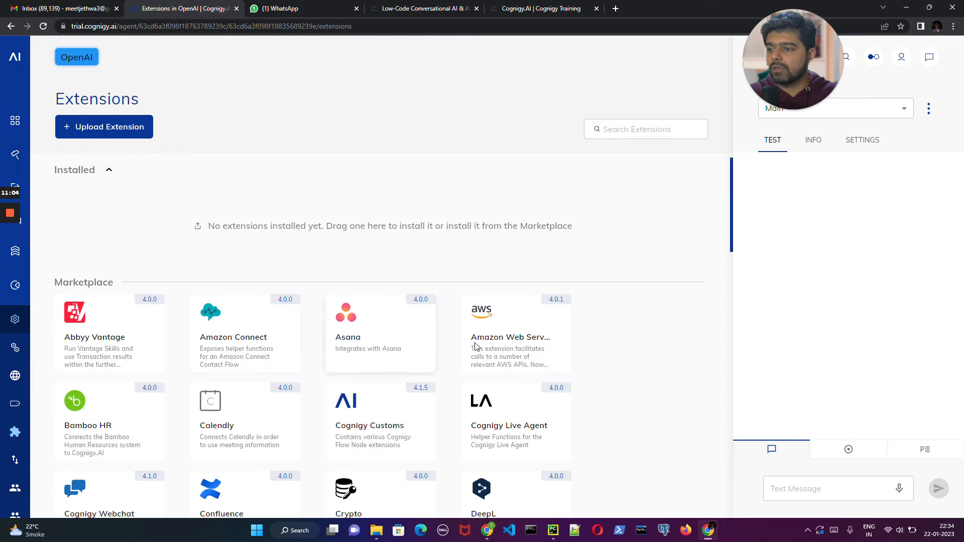
scroll(521, 353, "down", 5)
scroll(522, 355, "down", 10)
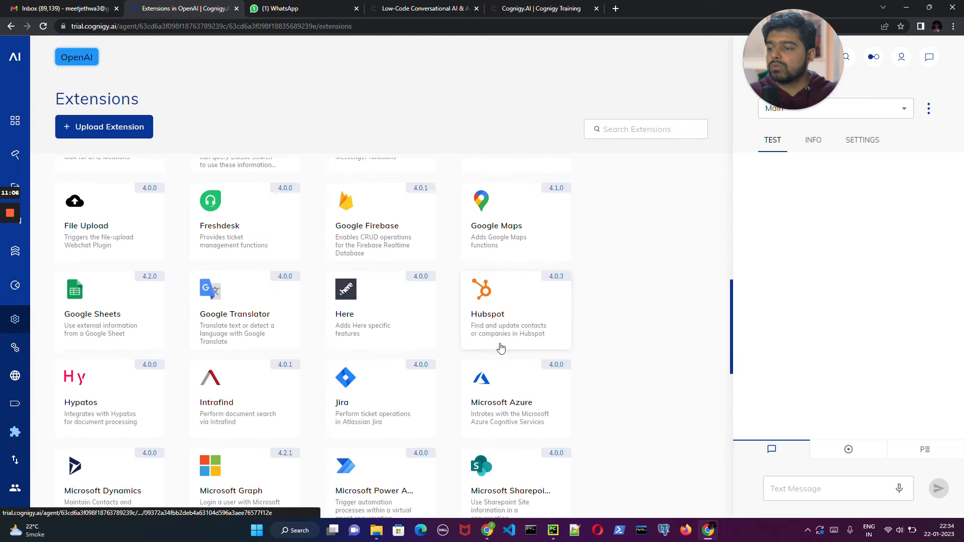
left_click(500, 303)
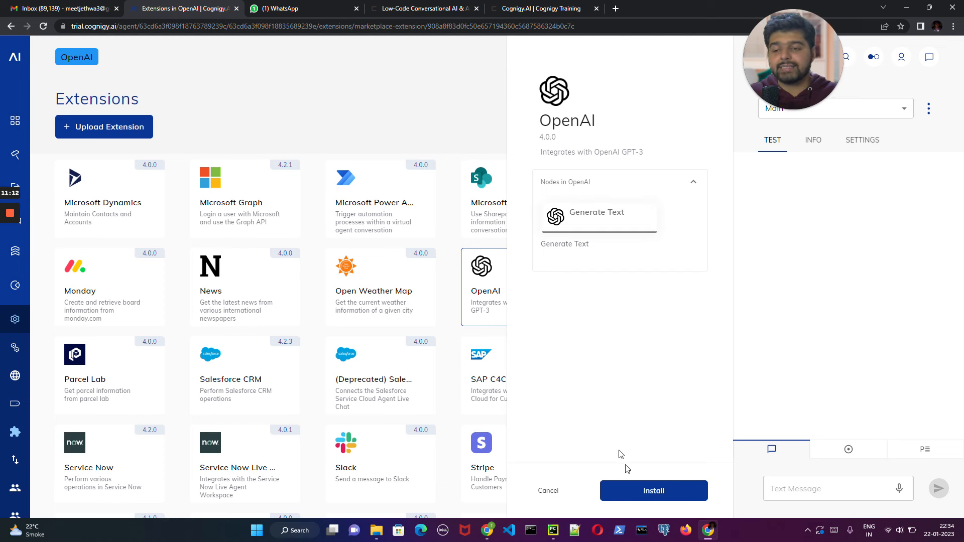
left_click(653, 490)
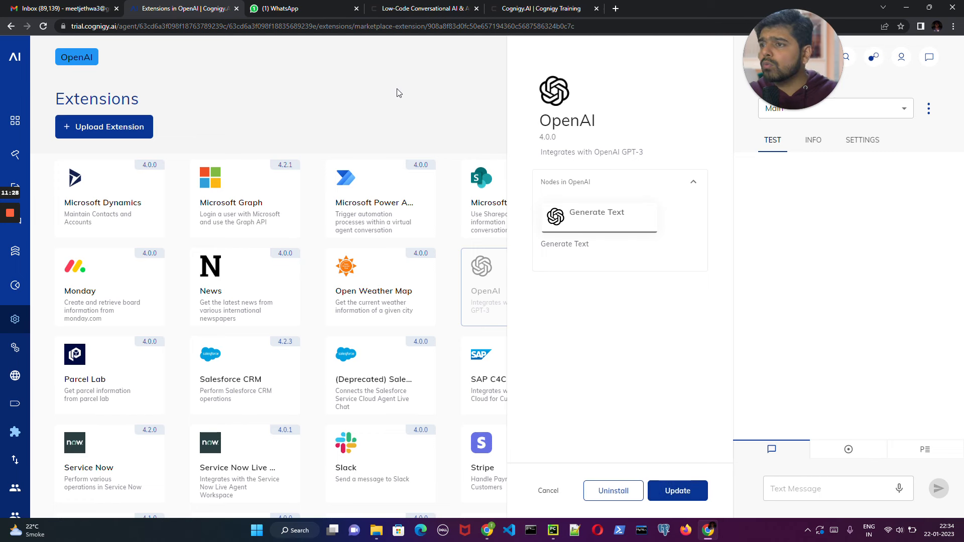
- Close the interaction chat and reopen the Main flow's chart
left_click(39, 155)
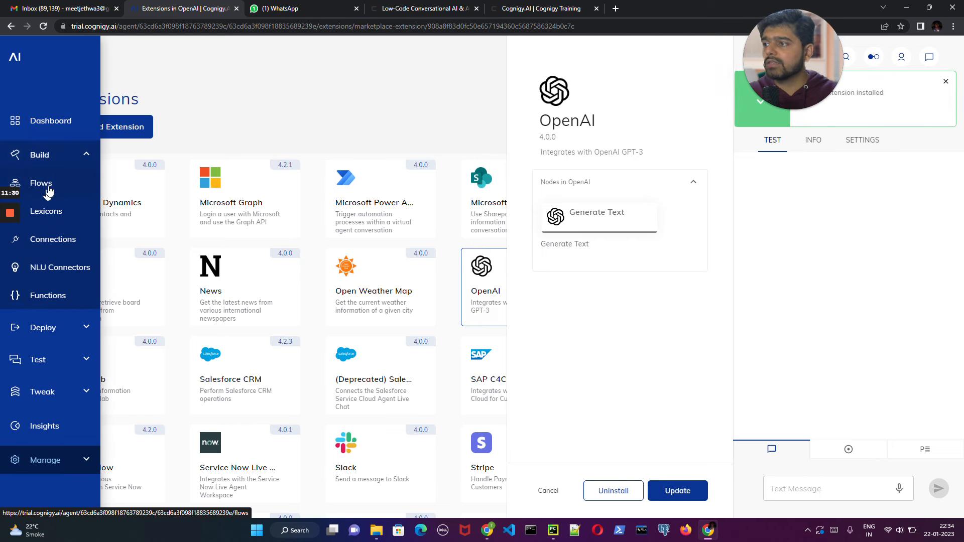
left_click(49, 186)
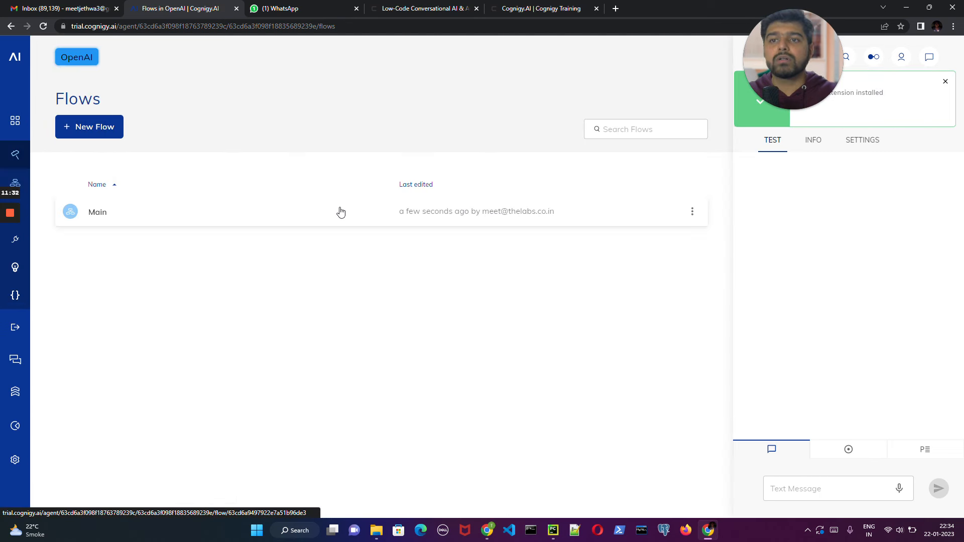
left_click(938, 60)
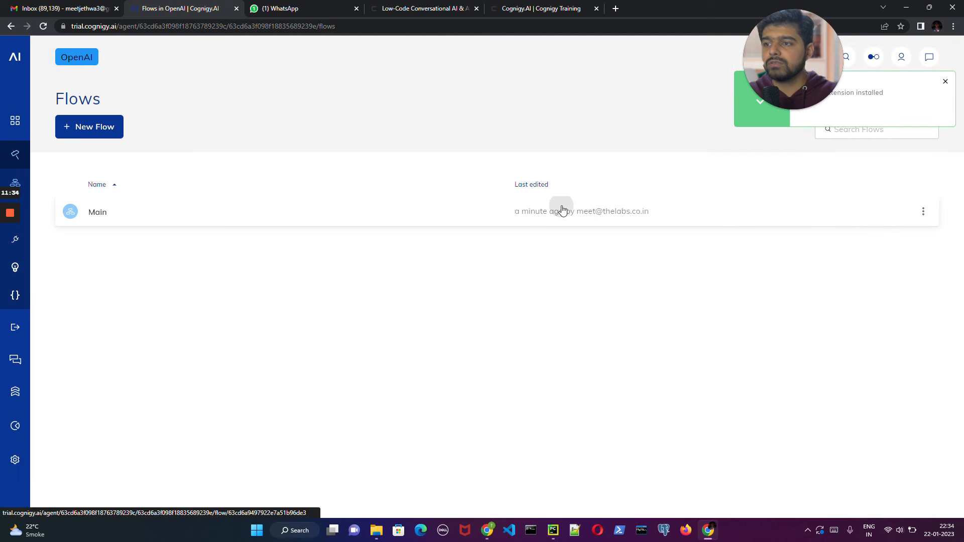
left_click(562, 210)
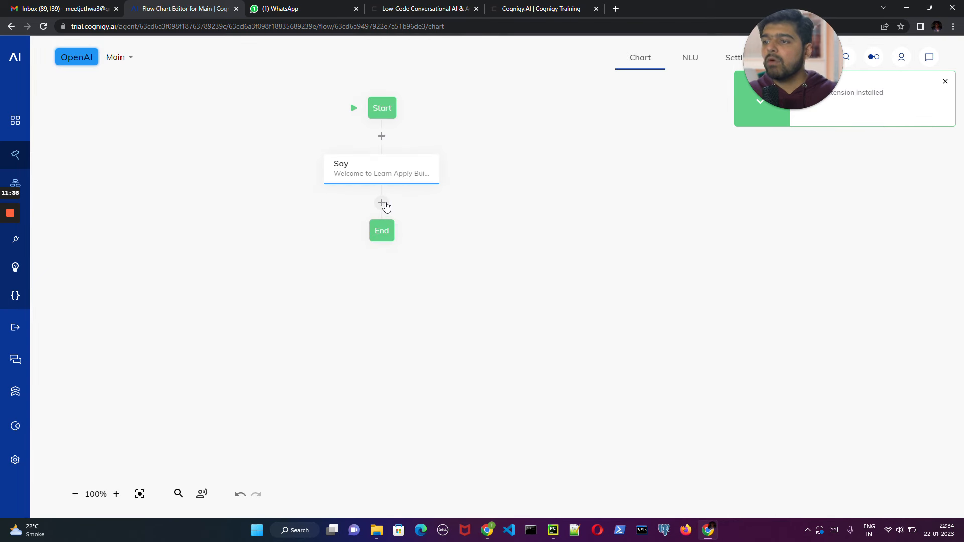
- Add a Generate Text node from the OpenAI extension between the welcome Say node and the End node
left_click(386, 204)
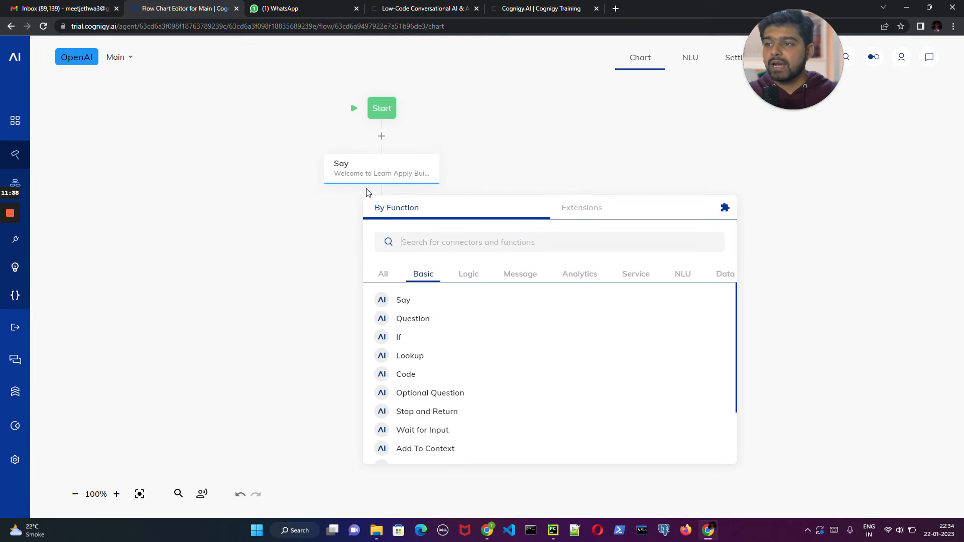
left_click(303, 199)
left_click(380, 205)
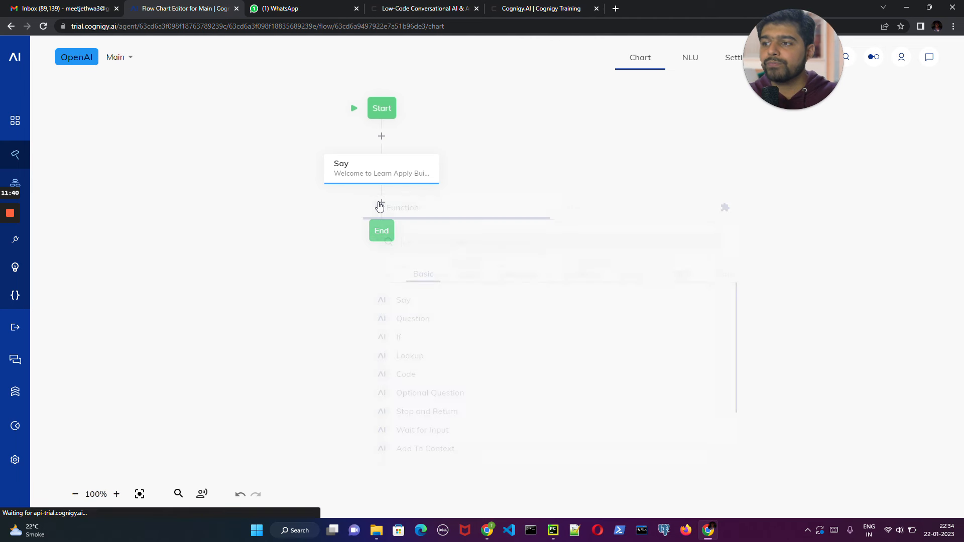
left_click(594, 211)
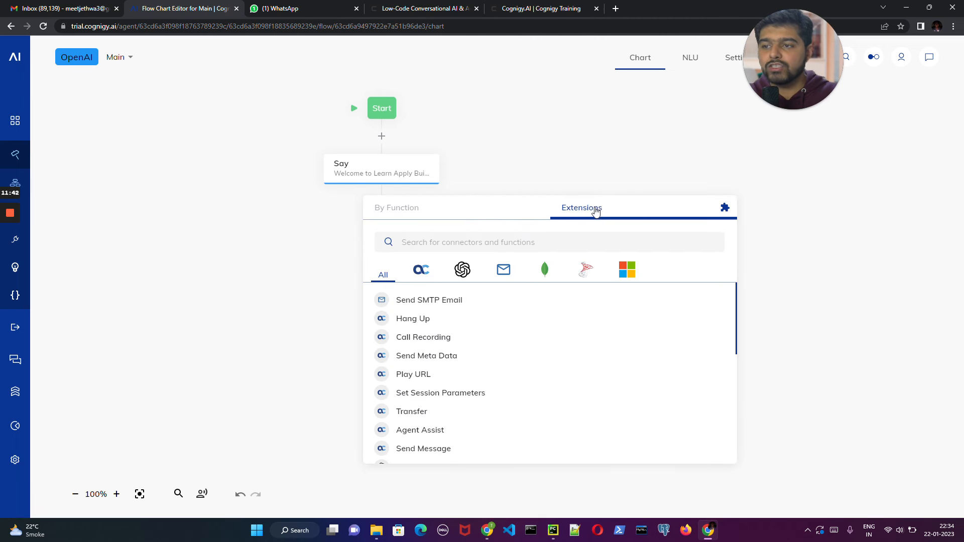
left_click(463, 273)
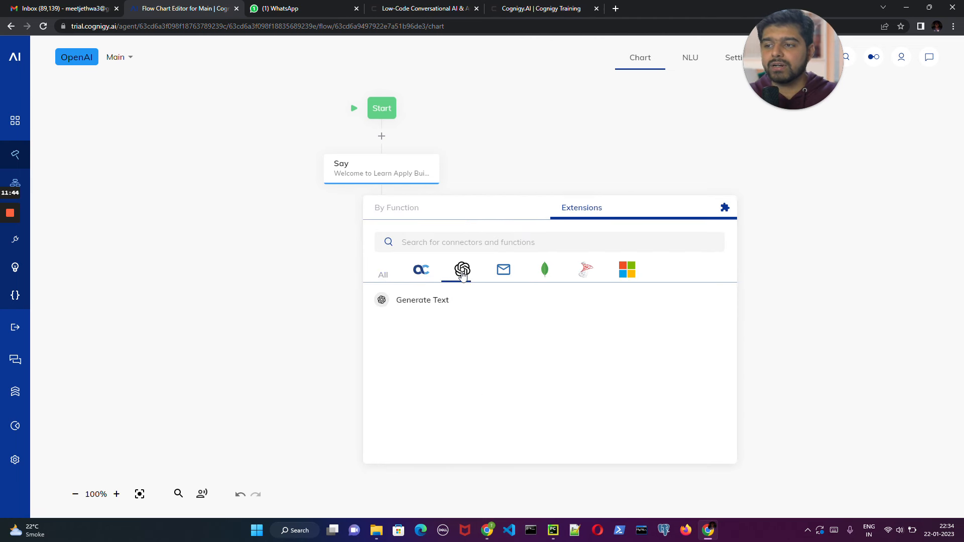
left_click(452, 301)
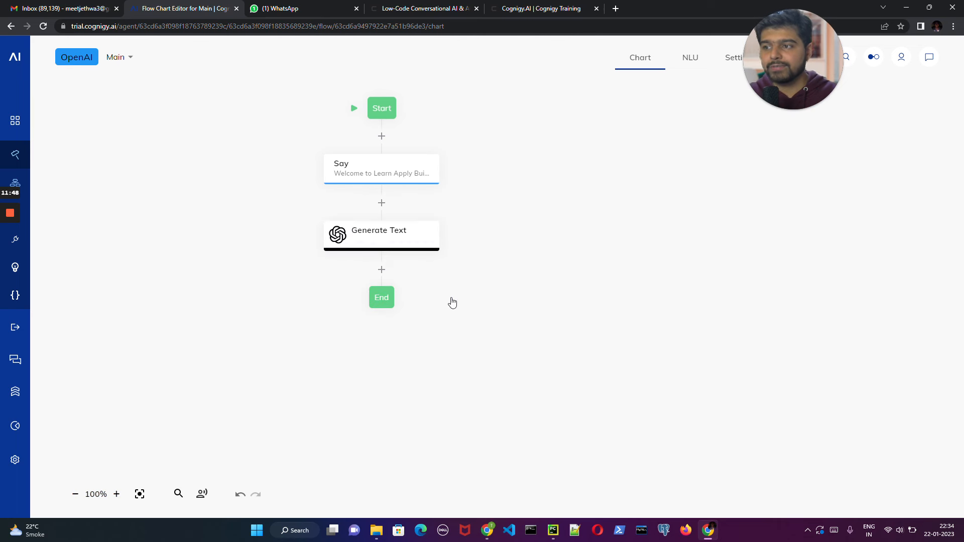
- Clear the entire default Einstein prompt from the Generate Text node
left_click(416, 241)
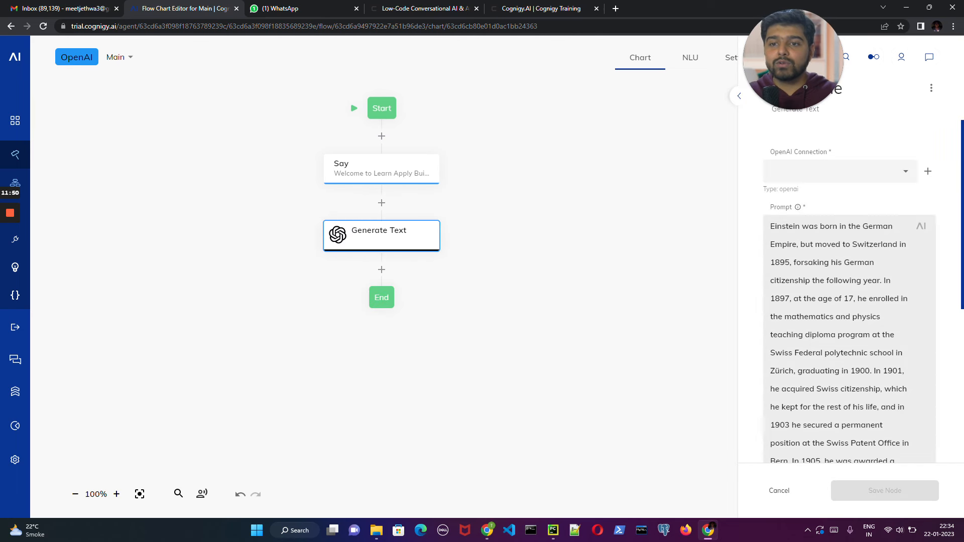
scroll(772, 228, "down", 5)
left_click_drag(772, 228, 913, 356)
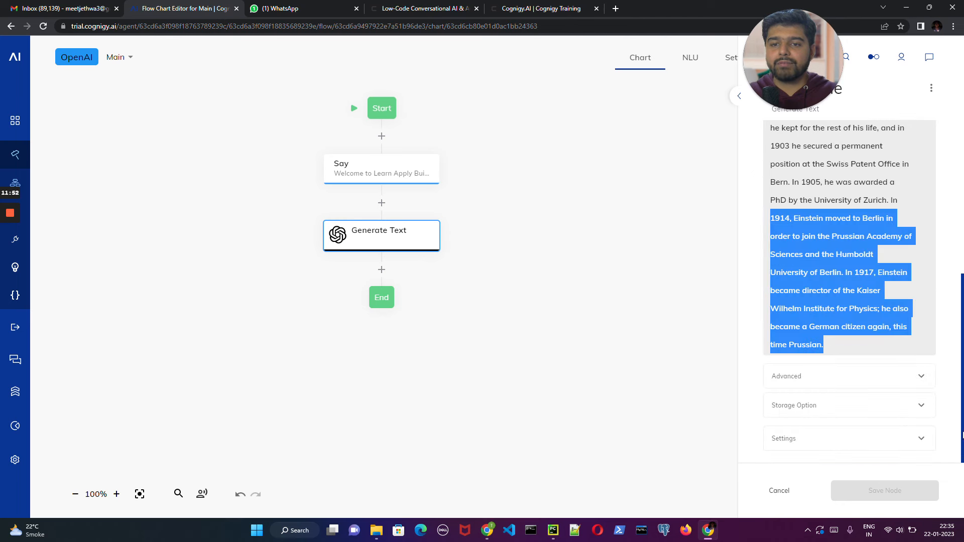
left_click_drag(833, 347, 753, 117)
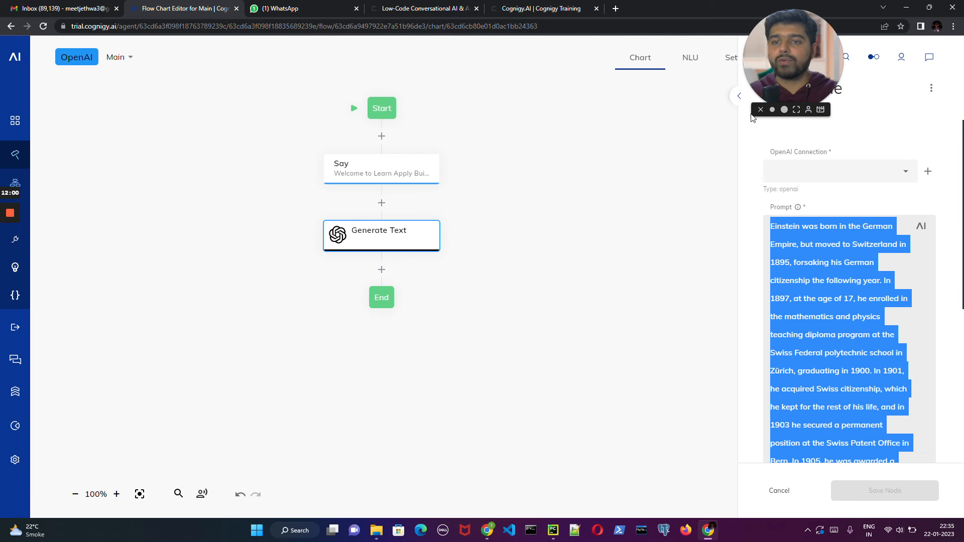
key("BackSpace")
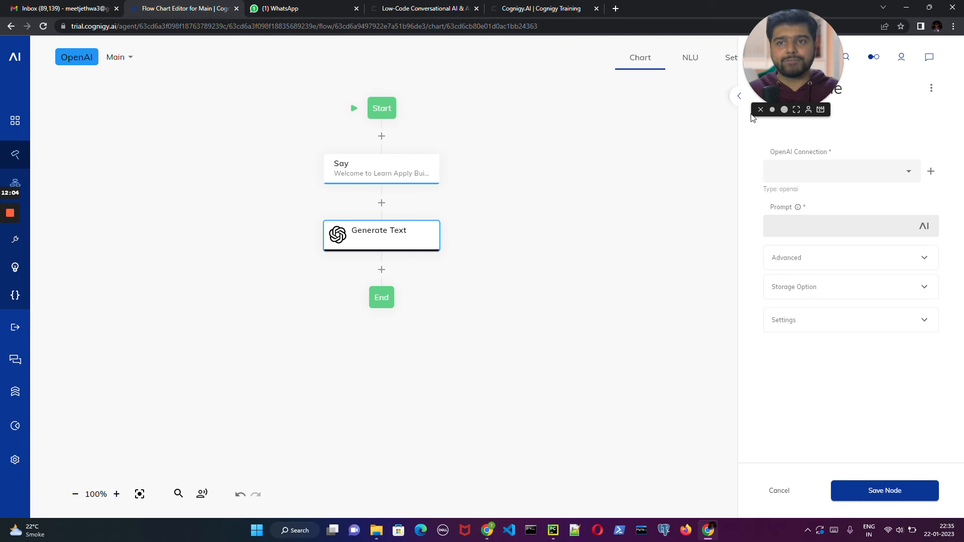
- Start a new OpenAI connection for the Generate Text node and clear the autofilled connection name and API key
left_click(828, 171)
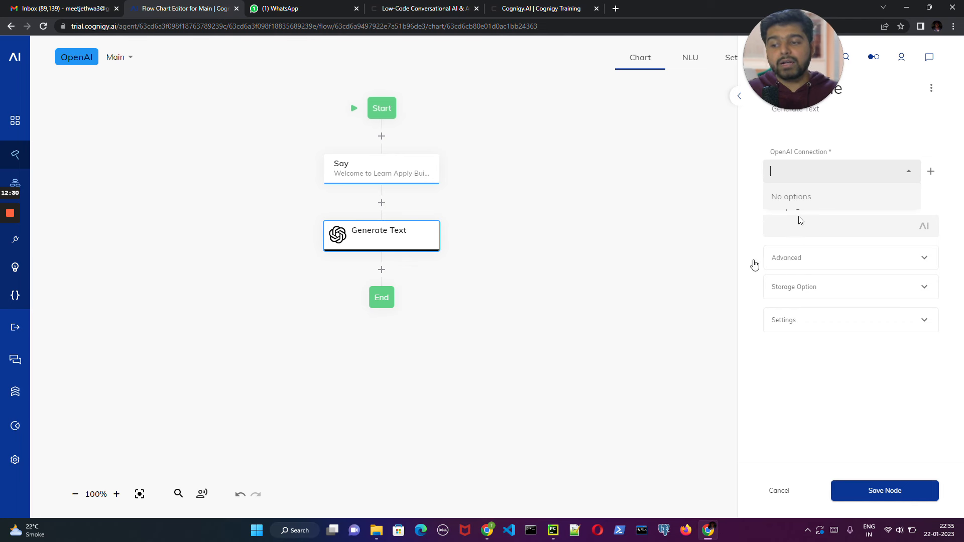
left_click(293, 529)
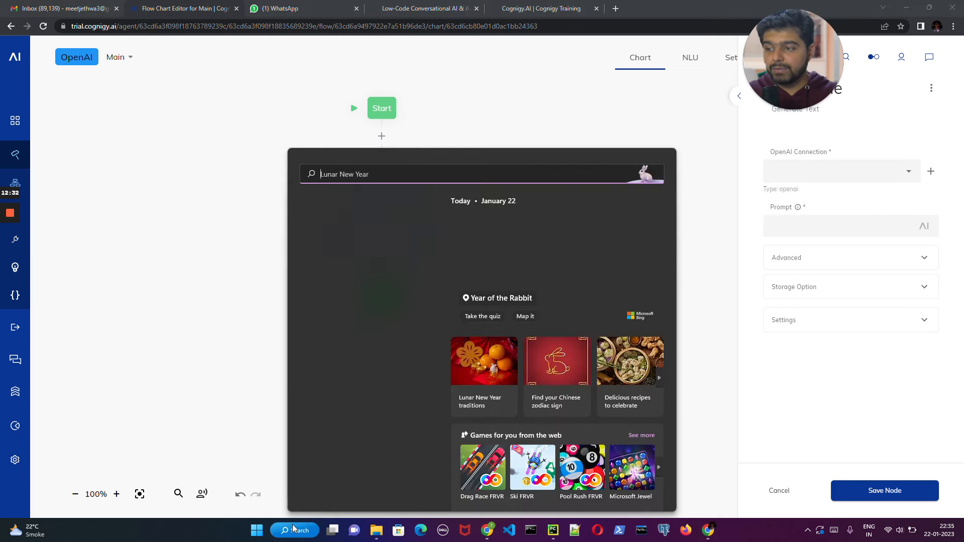
left_click(616, 104)
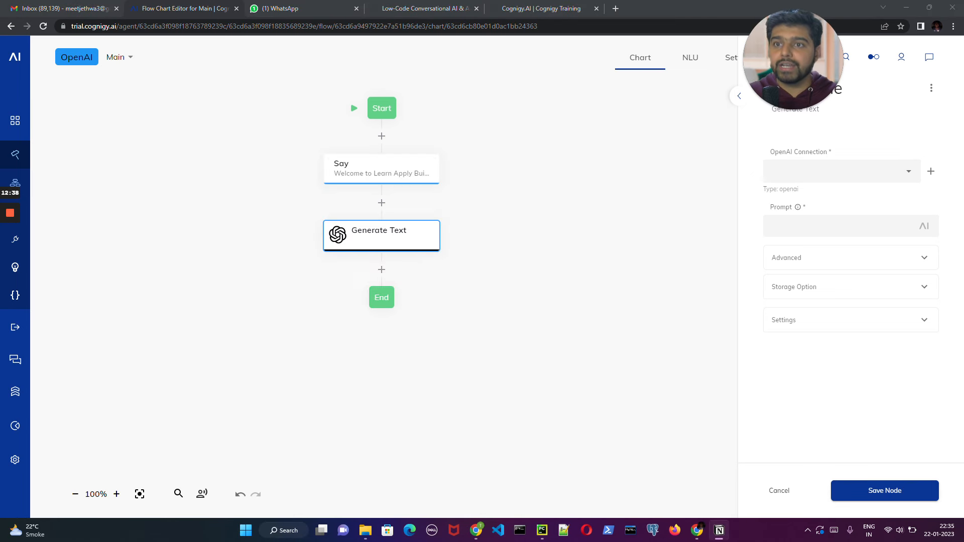
left_click(934, 173)
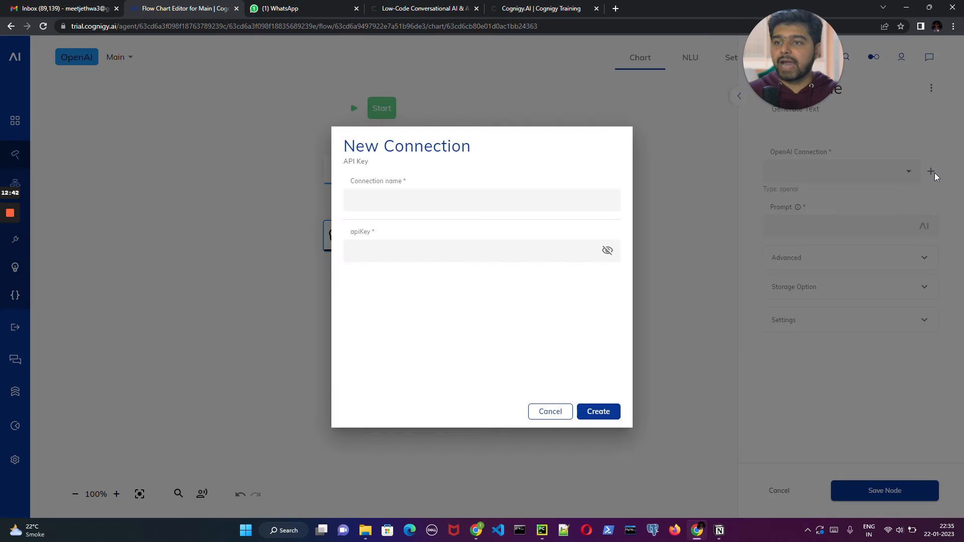
left_click_drag(444, 199, 358, 199)
key("ctrl+a")
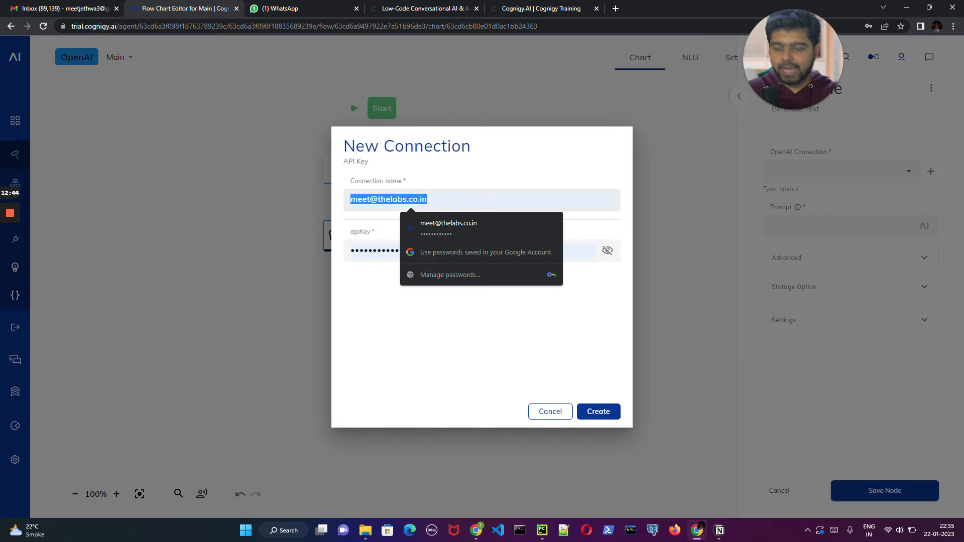
key("BackSpace")
key("Tab")
key("ctrl+a")
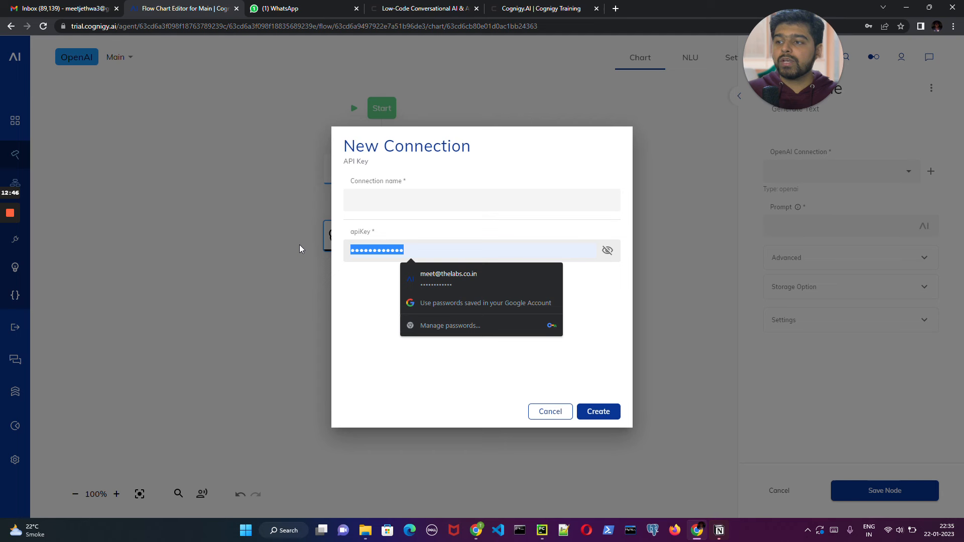
key("BackSpace")
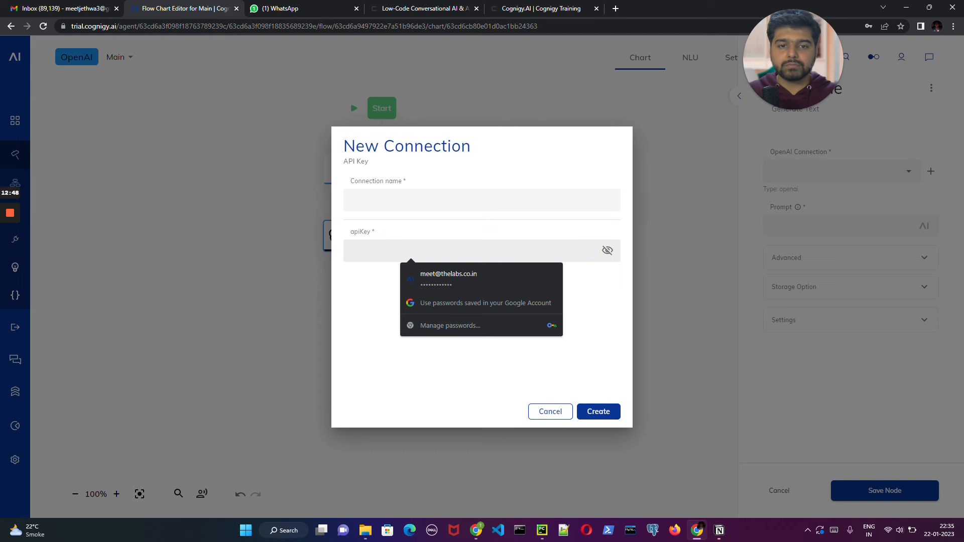
- Name the new connection LAB_YT
left_click(719, 530)
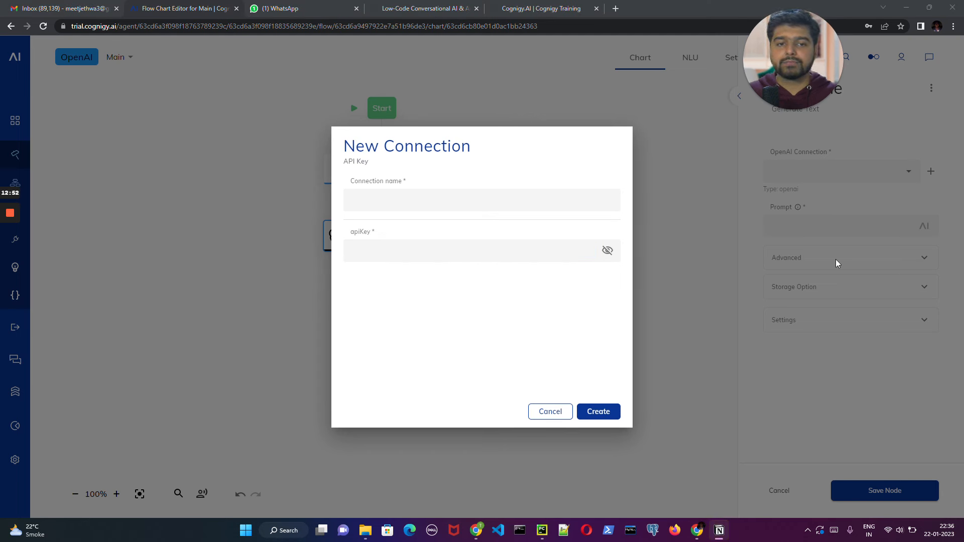
left_click(482, 200)
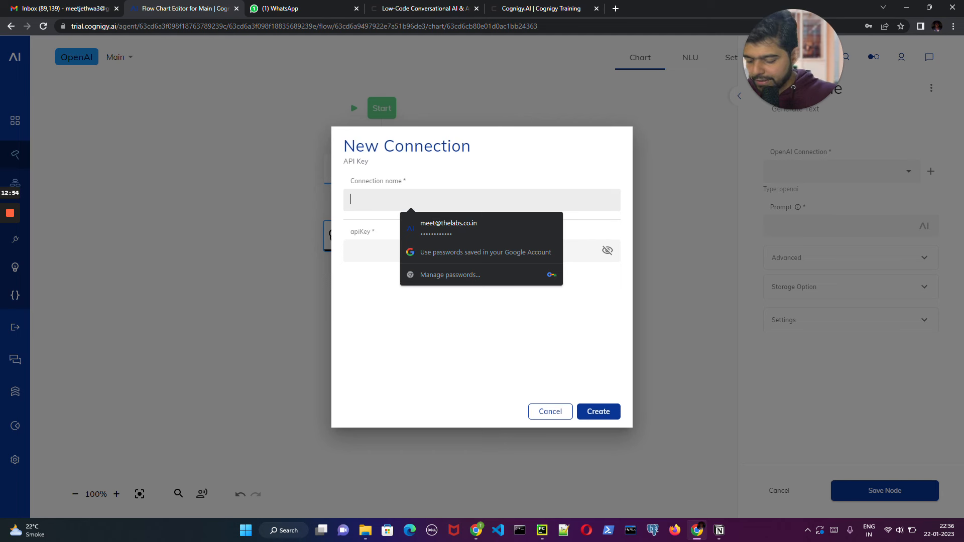
type("Meet")
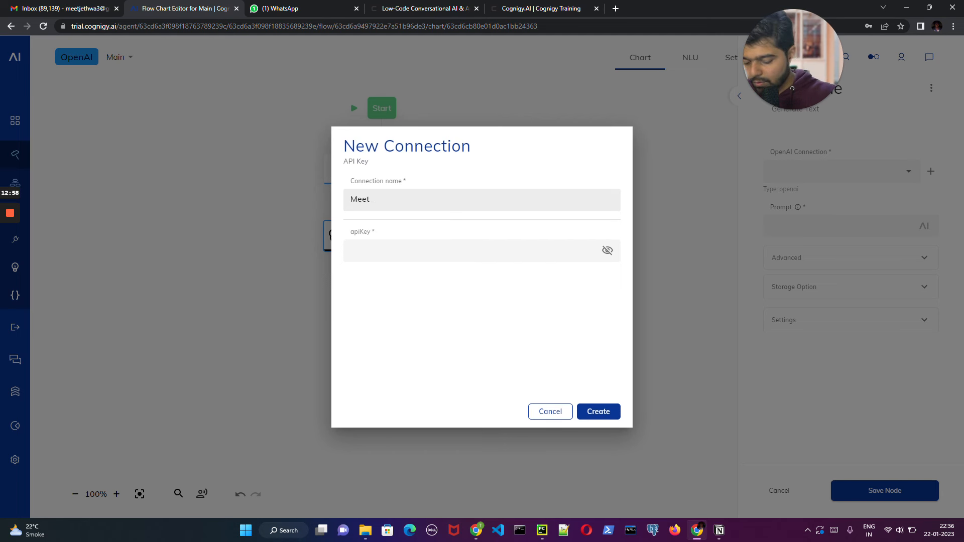
type("_YT")
key("BackSpace")
key("BackSpace")
key("BackSpace")
key("BackSpace")
key("BackSpace")
key("BackSpace")
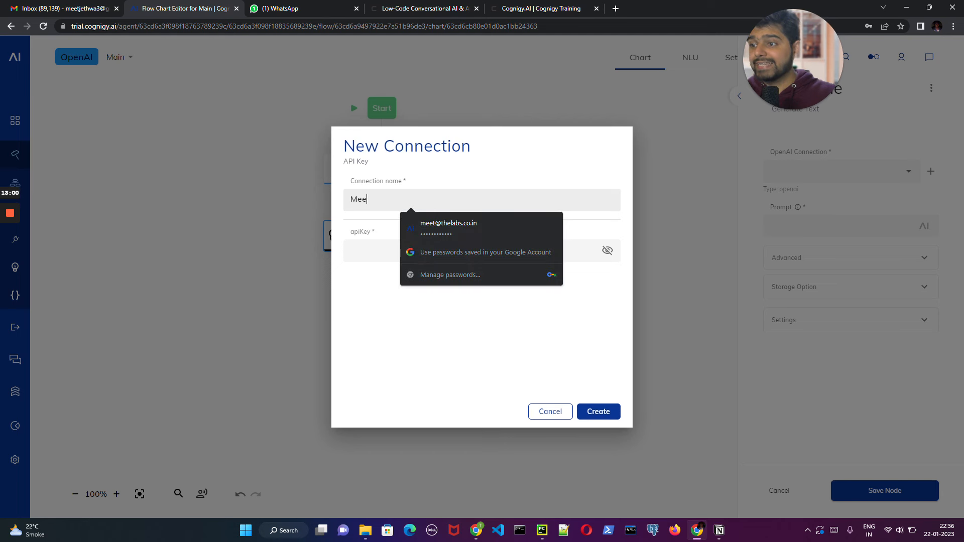
type("LAB")
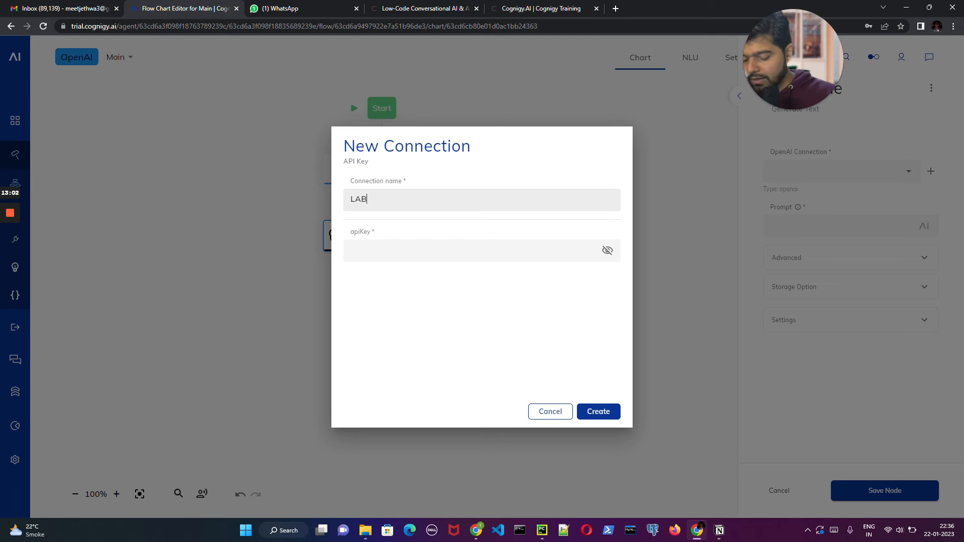
type("_YT")
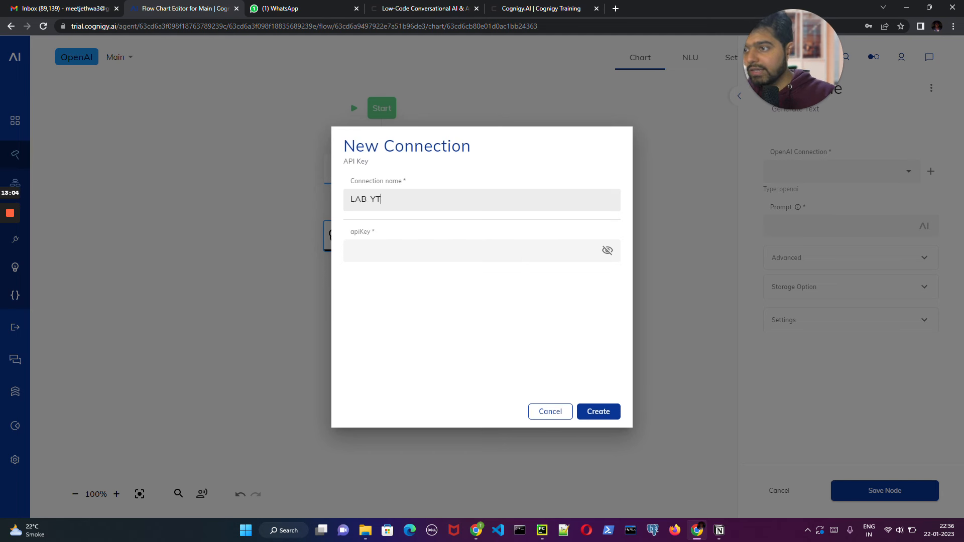
- Paste the API key from the notes app, create the connection, and decline saving the credentials in the browser
left_click(382, 243)
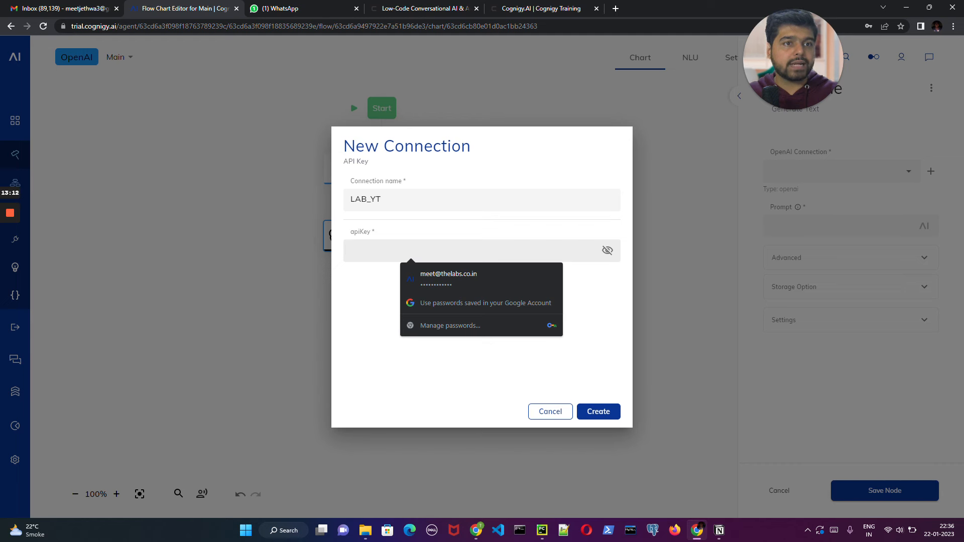
key("alt+Tab")
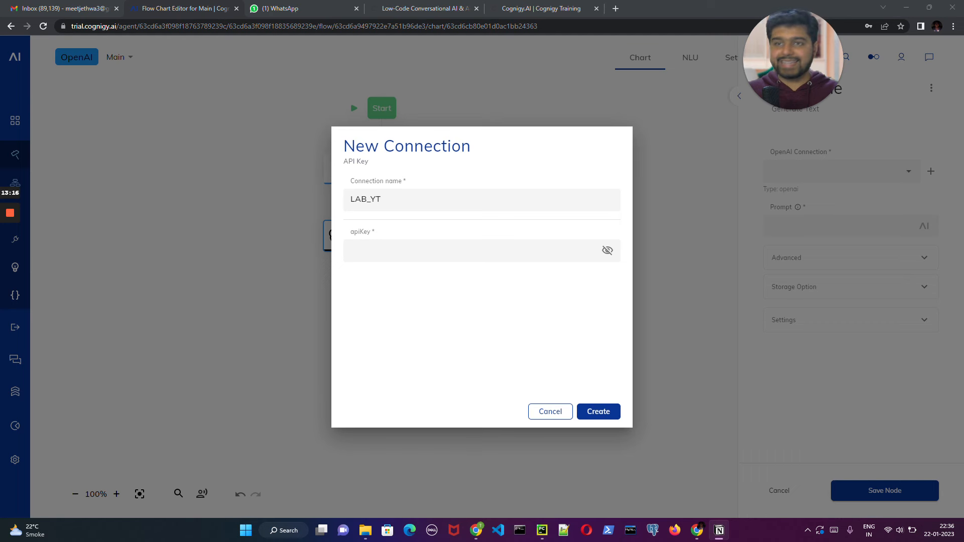
key("alt+Tab")
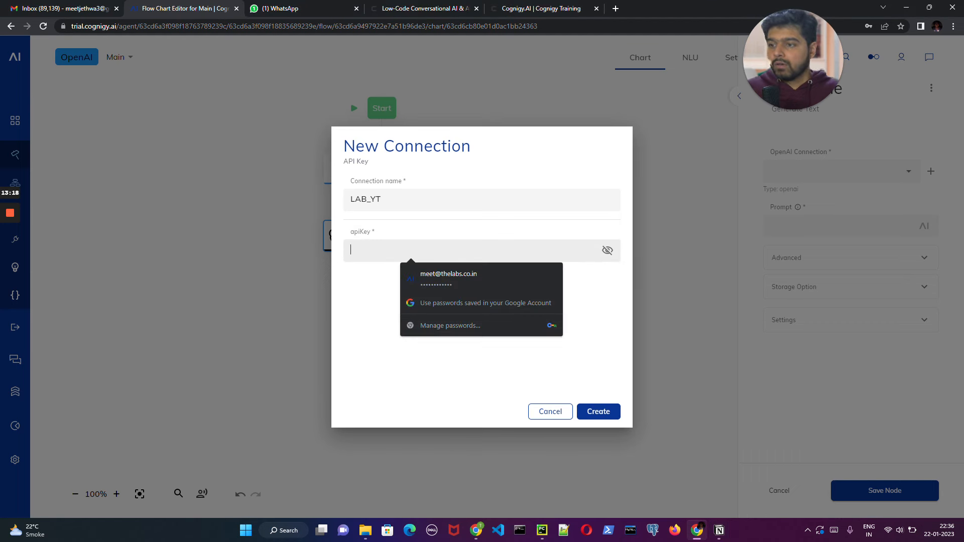
key("ctrl+v")
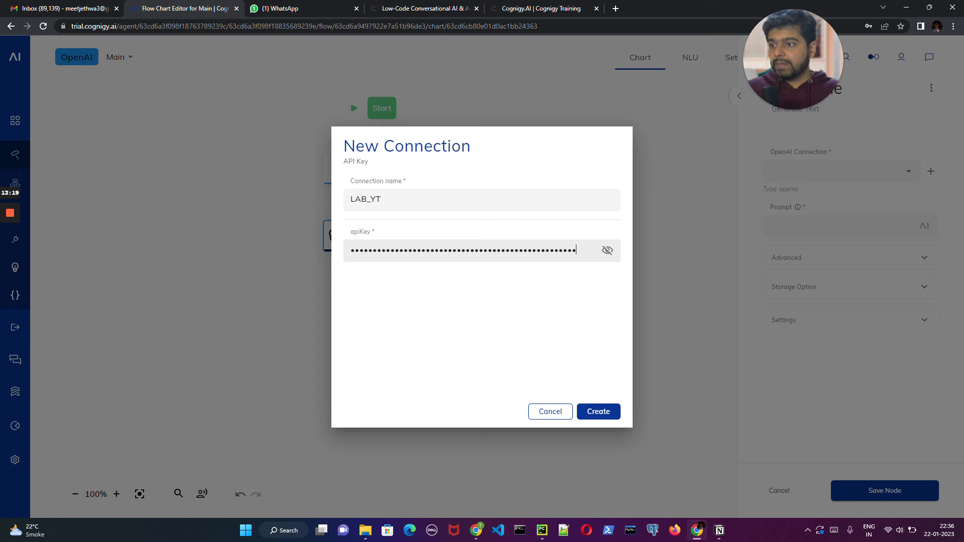
left_click(589, 411)
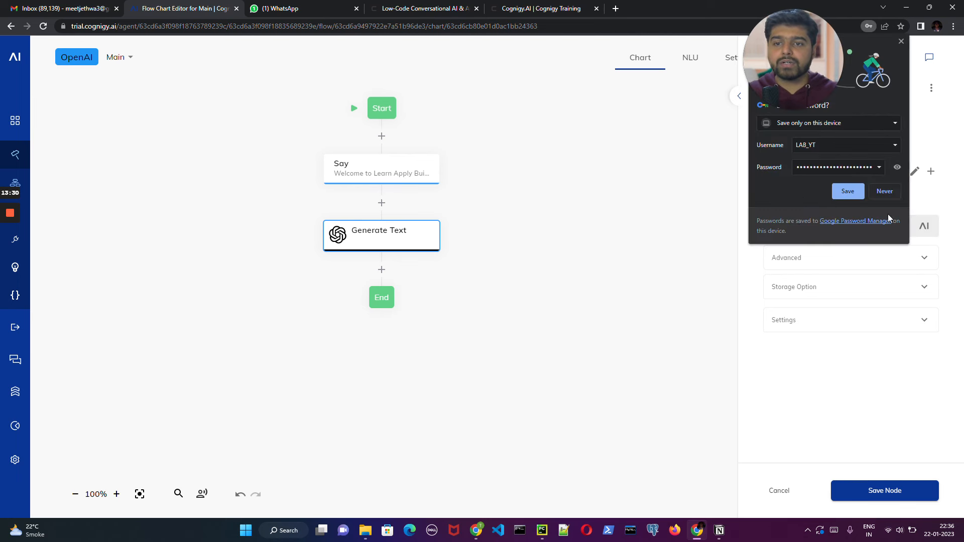
left_click(878, 192)
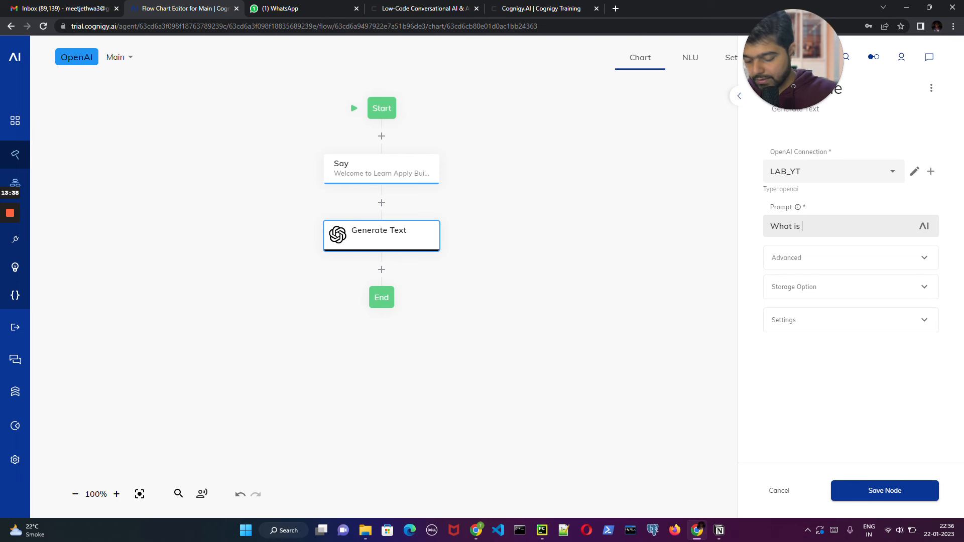
- Set the Generate Text node's prompt to "What is Open AI?" and save the node
type("Open")
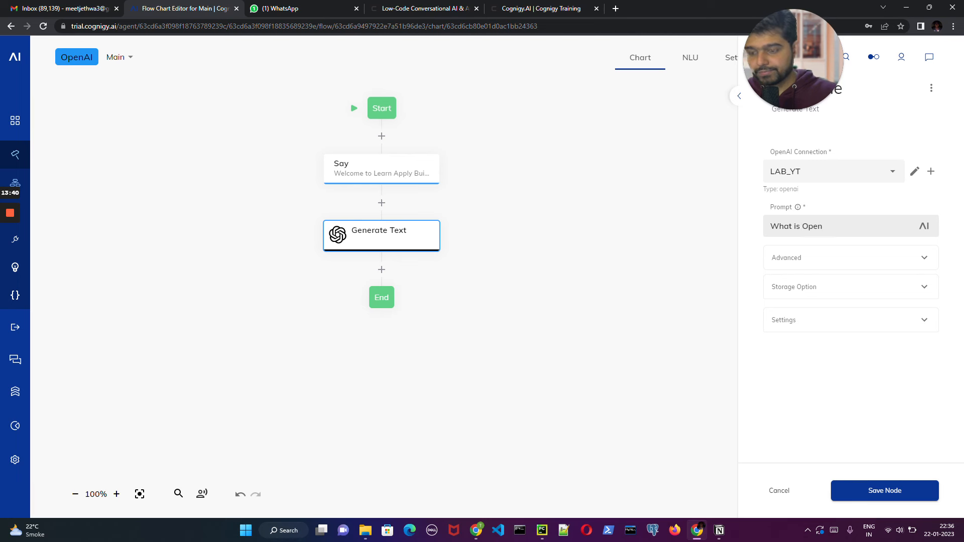
type(" AI")
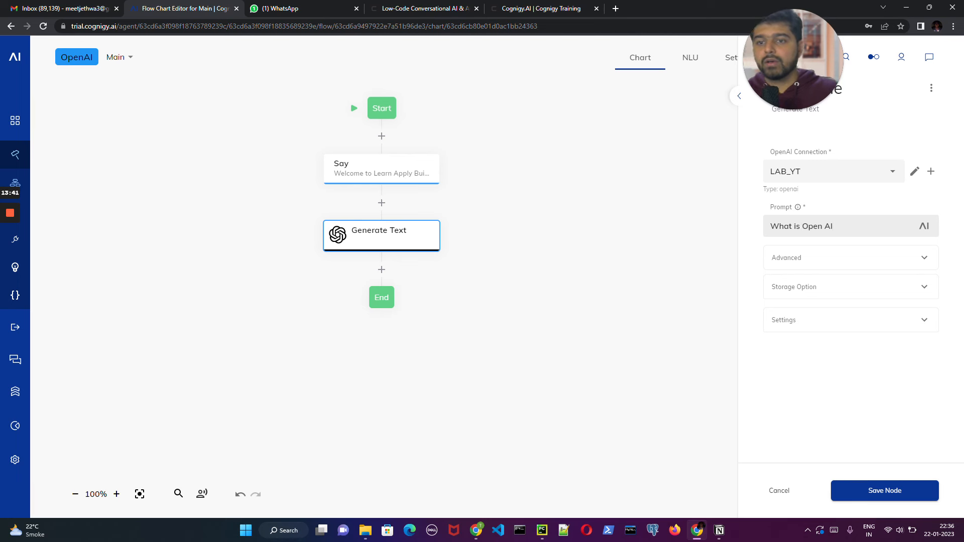
left_click(887, 490)
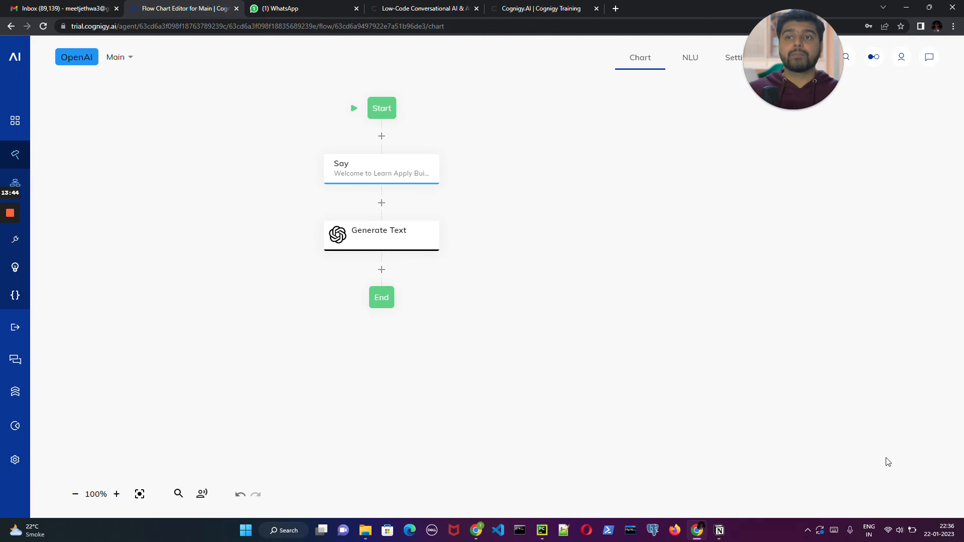
left_click(381, 240)
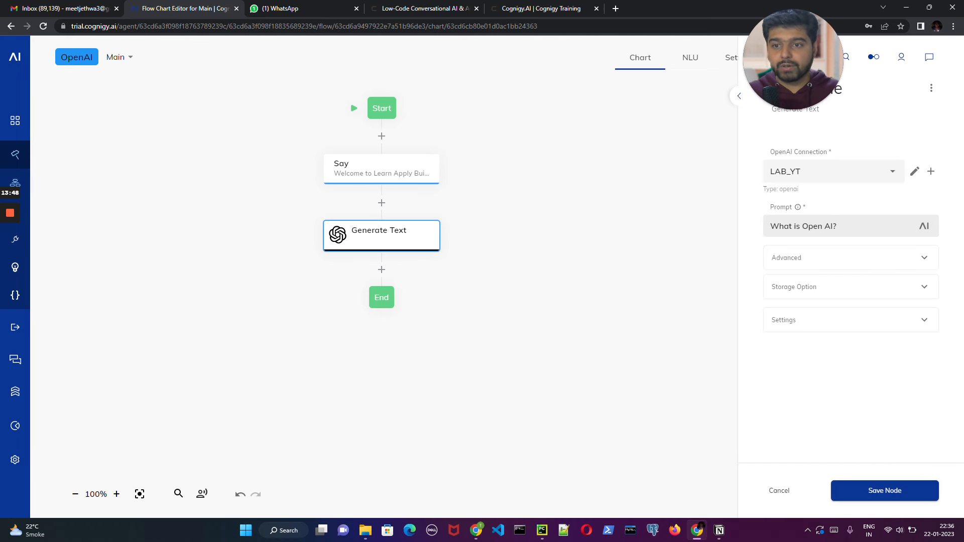
left_click(905, 491)
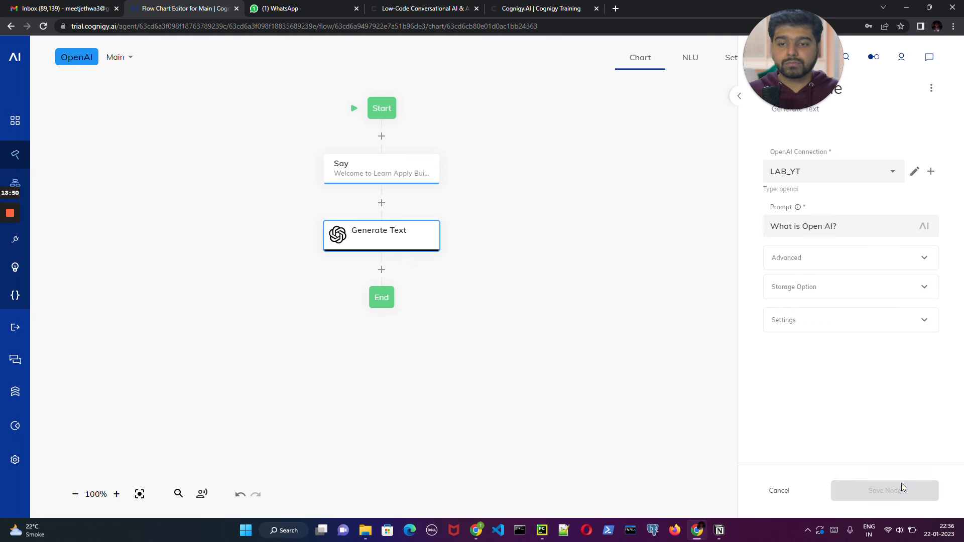
- Set the Generate Text node to store its result in Context under the key "answer" and save the node
left_click(417, 236)
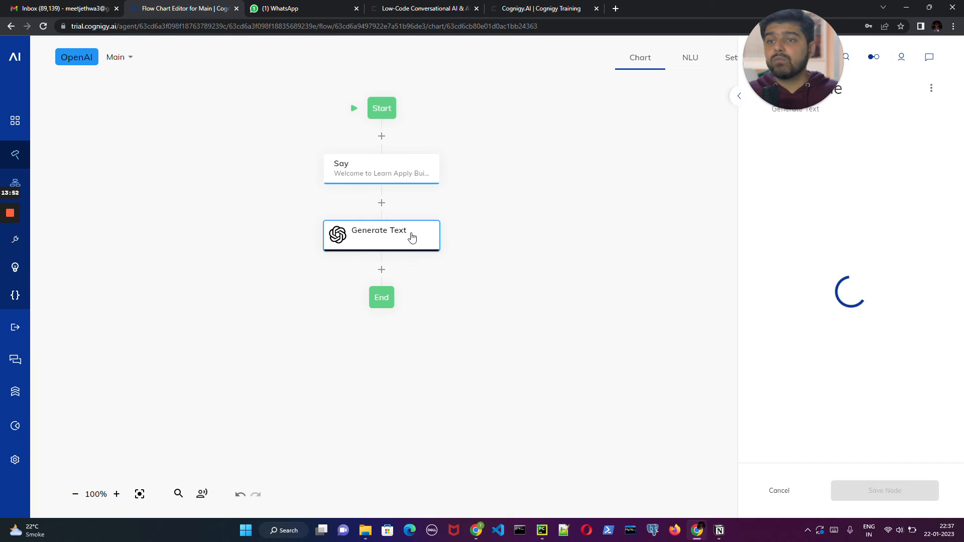
left_click(827, 293)
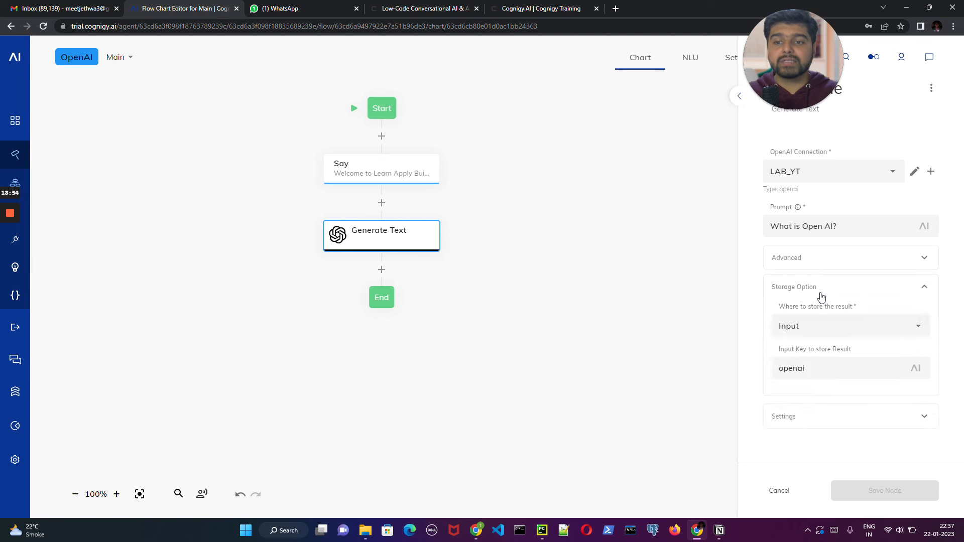
left_click(801, 326)
left_click(793, 366)
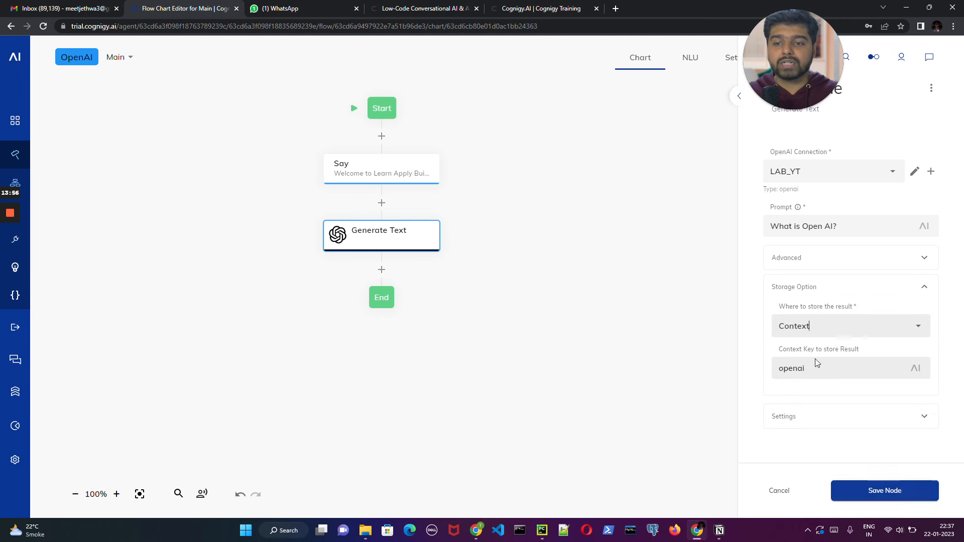
left_click(805, 368)
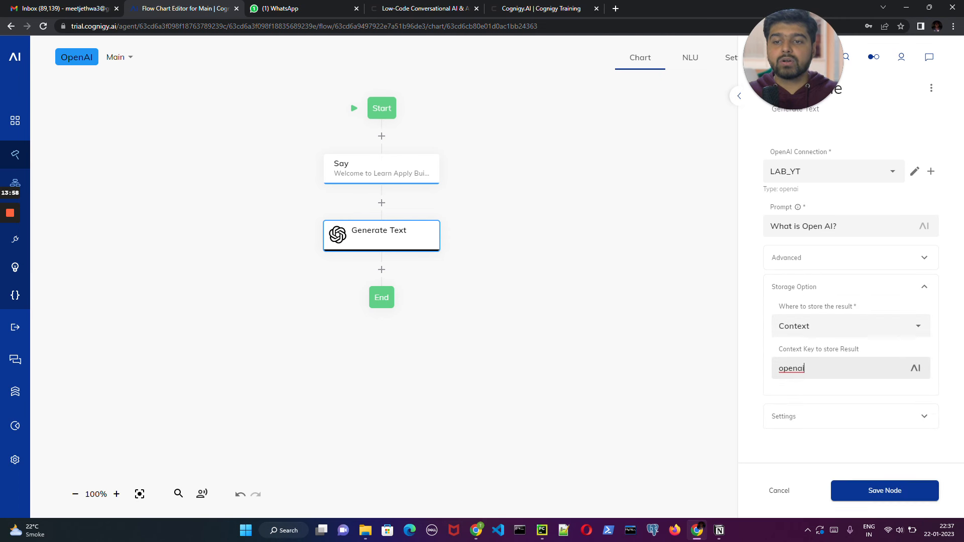
left_click_drag(805, 368, 751, 361)
key("BackSpace")
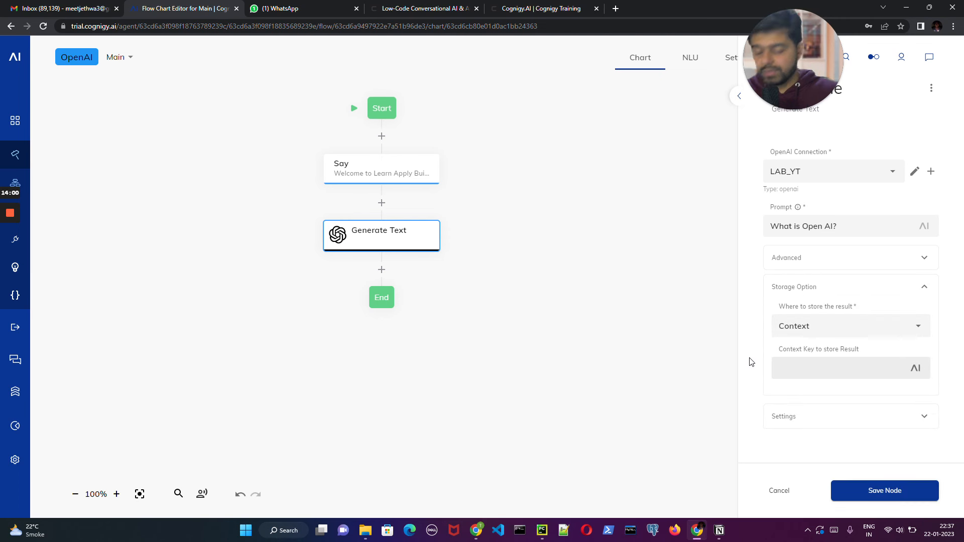
type("answer")
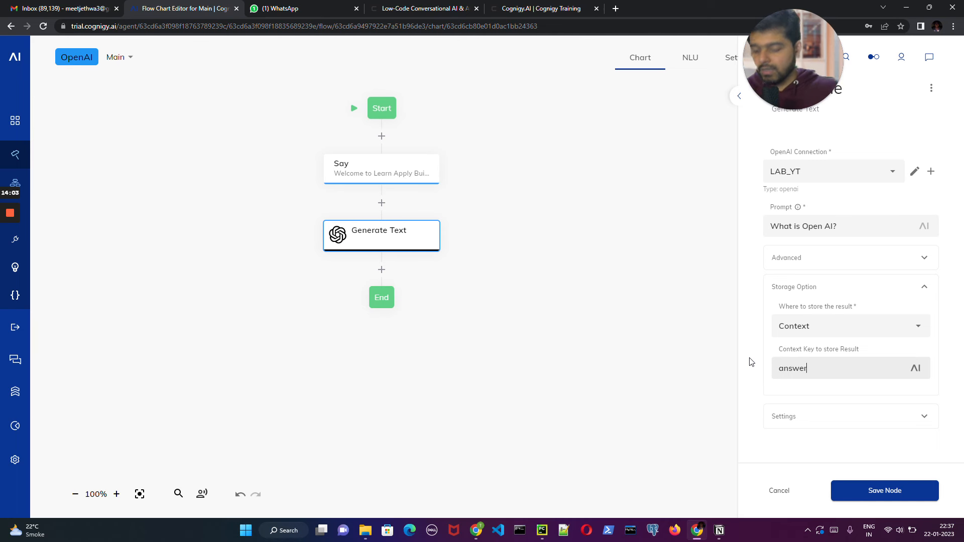
left_click(885, 488)
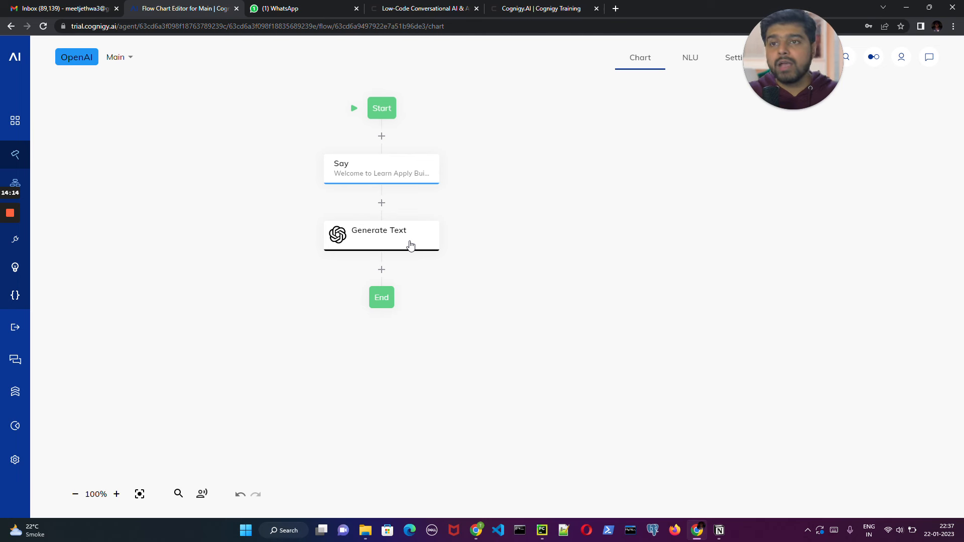
- Add a Say node after Generate Text that outputs {{context.answer}}, and save it
left_click(382, 270)
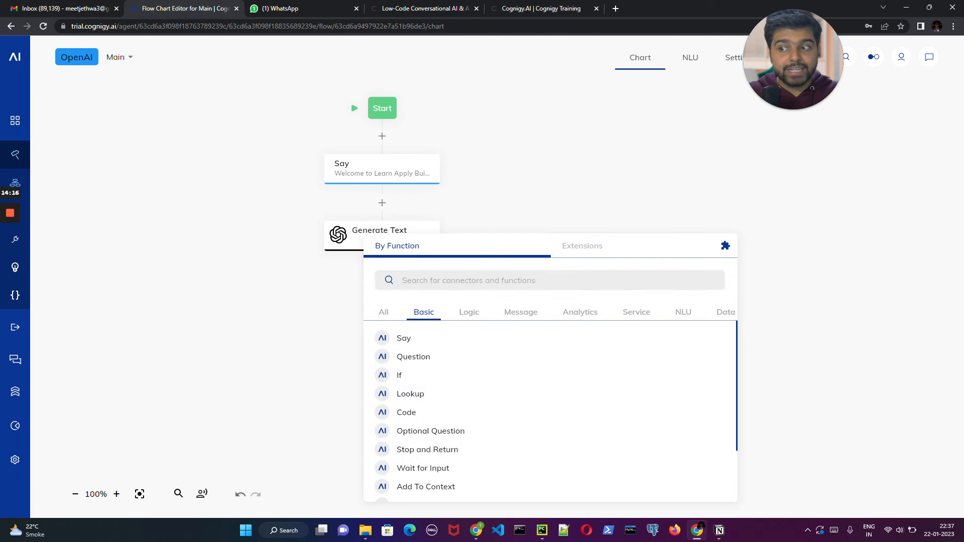
left_click(434, 340)
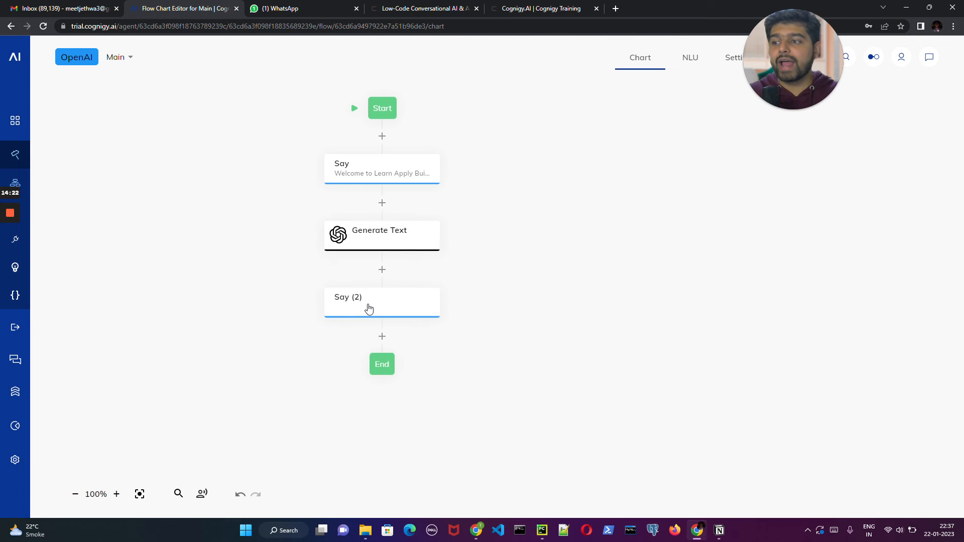
left_click(369, 308)
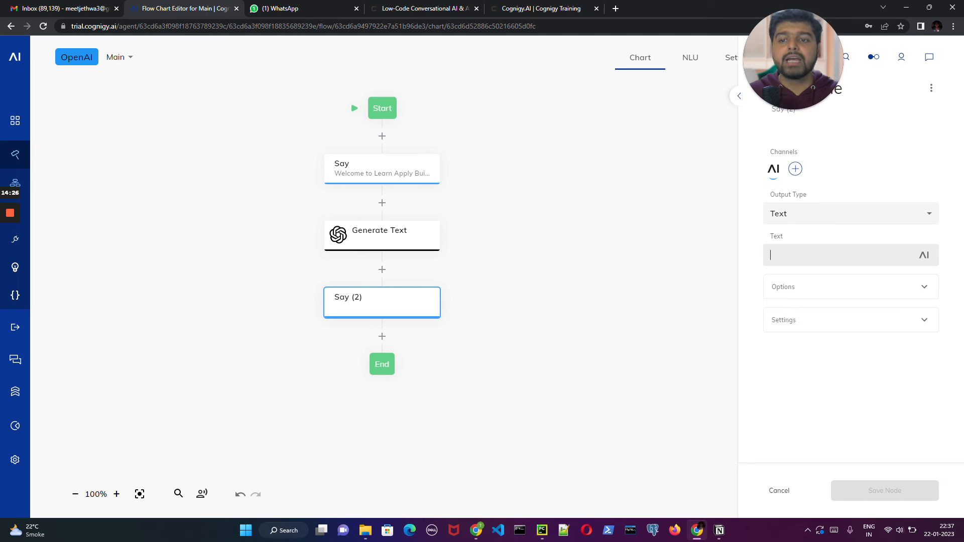
type("{{")
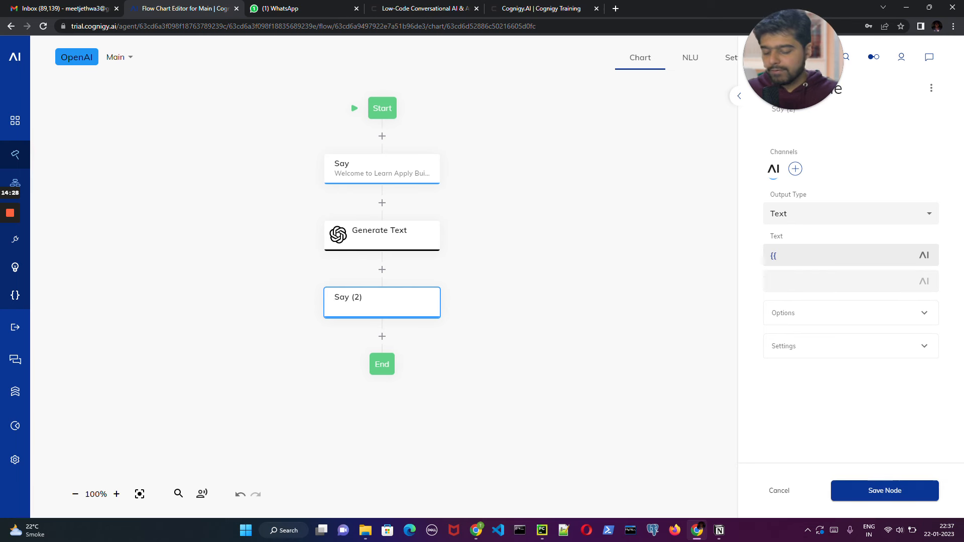
type("conte")
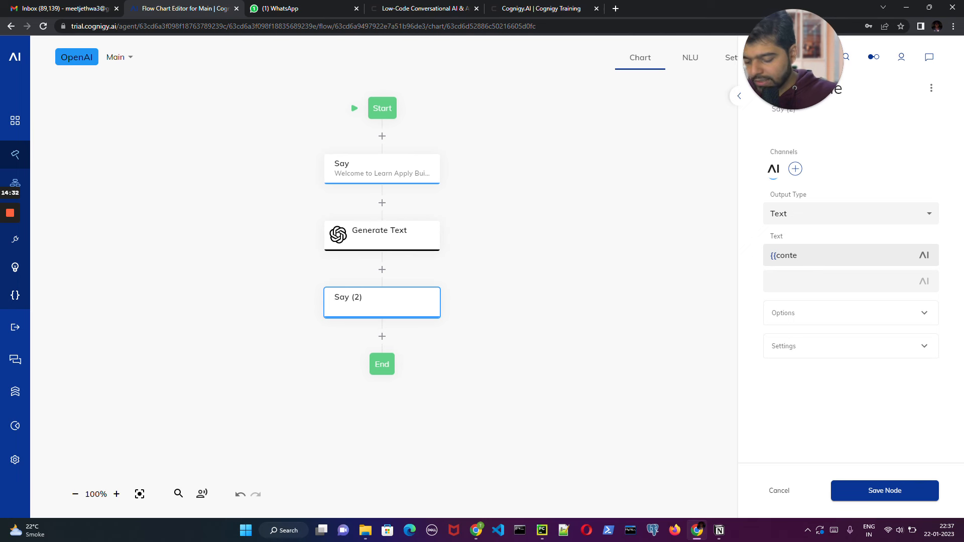
type("ct.")
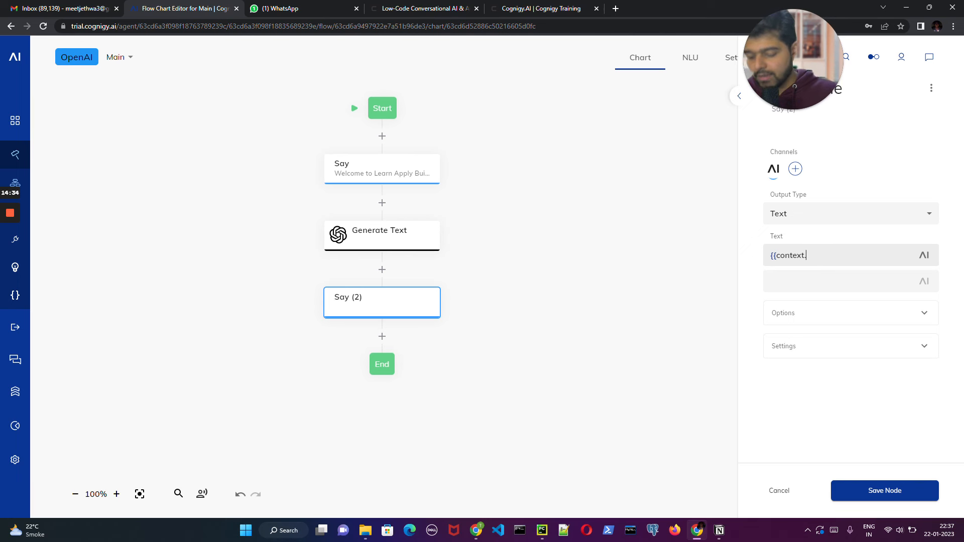
type("answer")
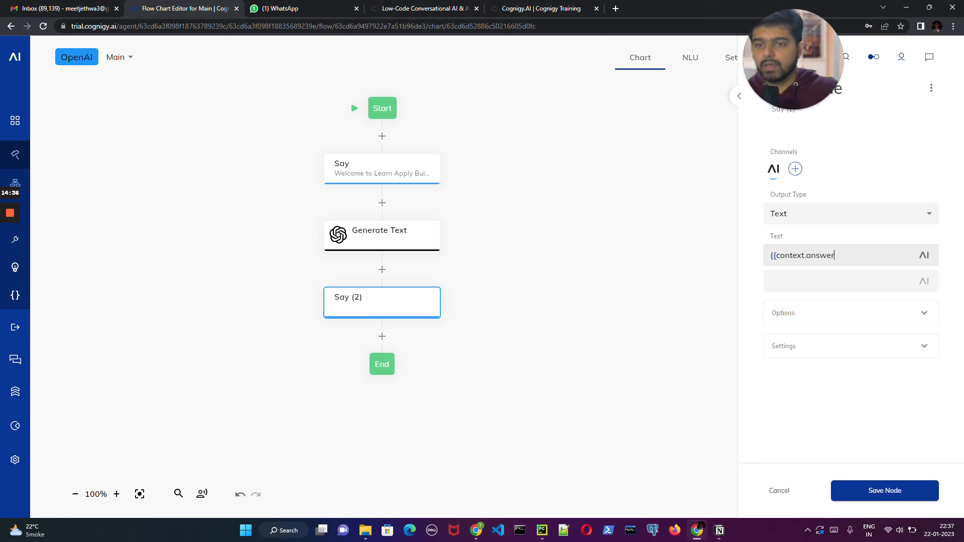
type("}}")
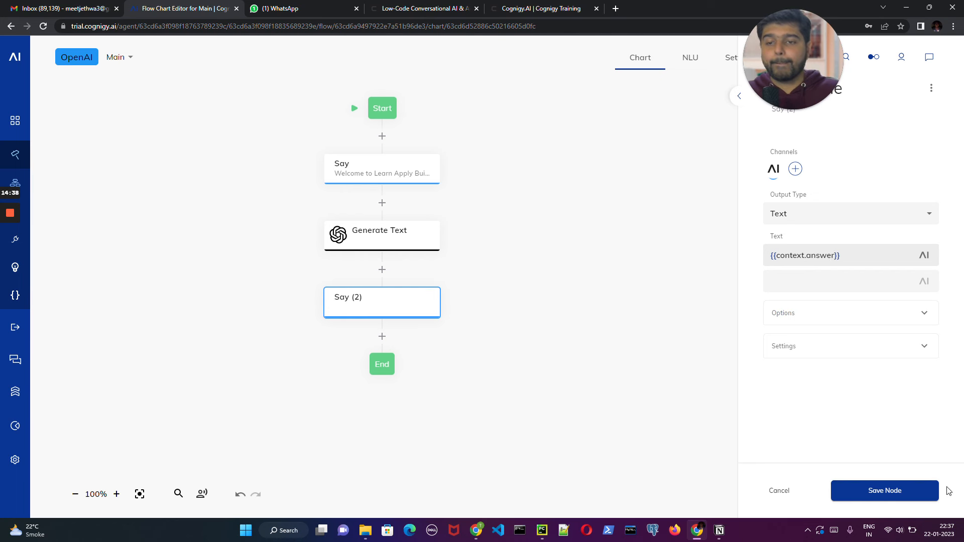
left_click(875, 486)
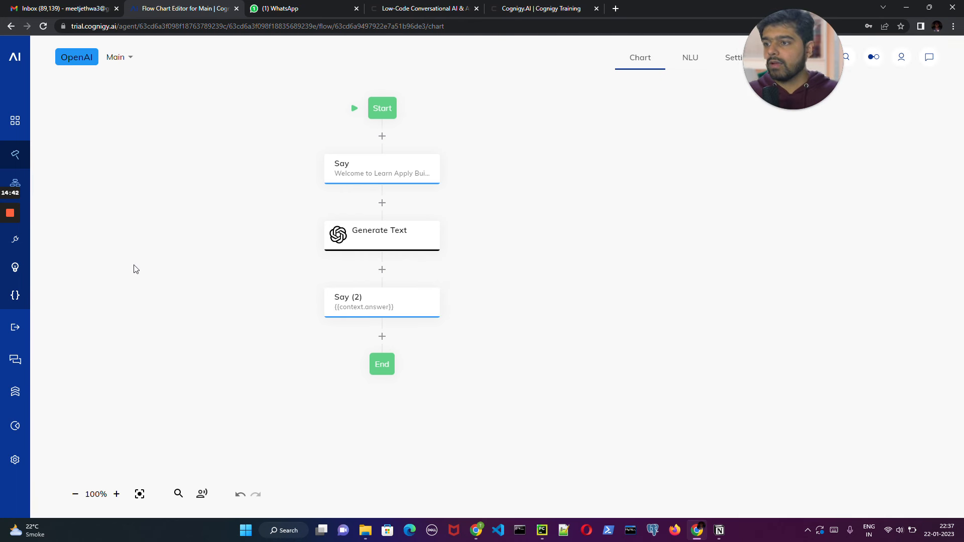
- Test the agent by sending it "hey" in the chat, and check the Generate Text node's prompt setting
left_click(929, 57)
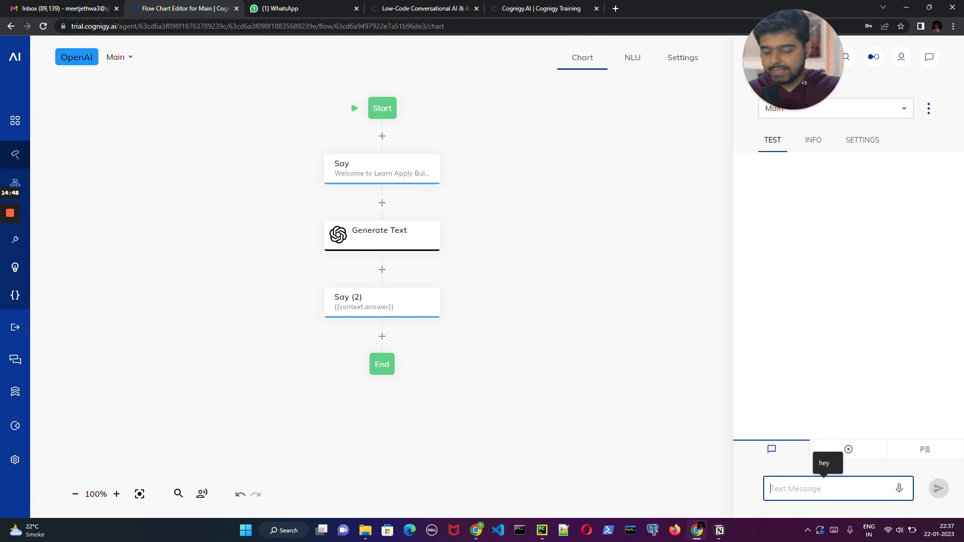
type("hey")
key("Return")
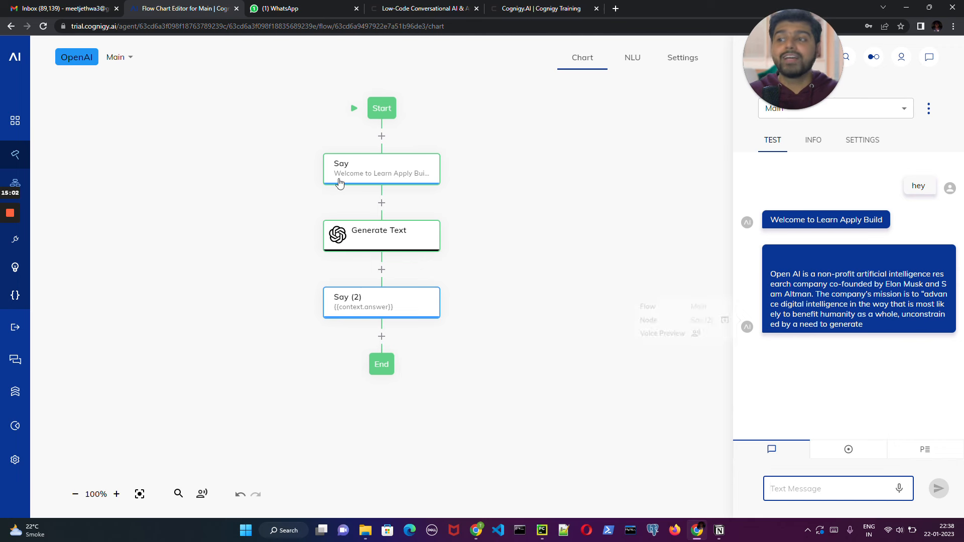
left_click(396, 249)
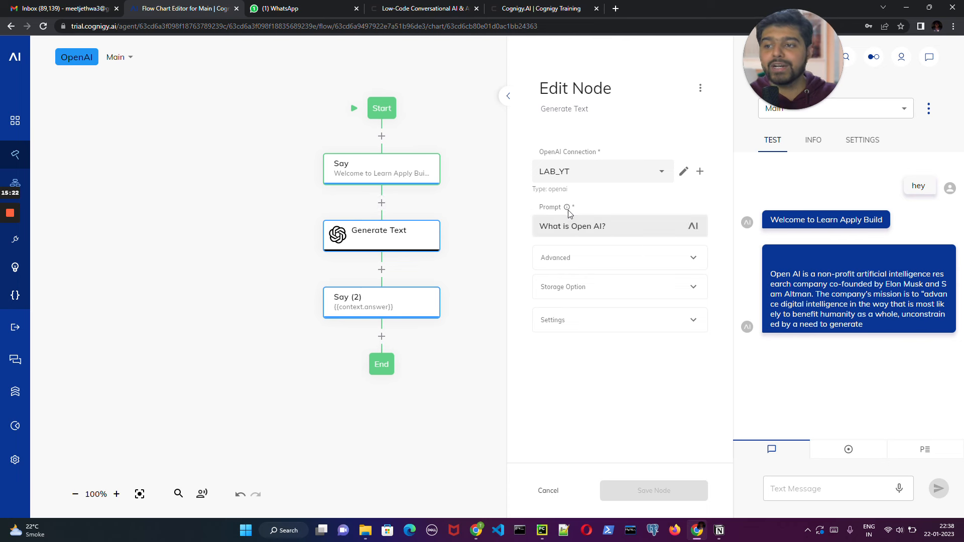
mouse_move(568, 211)
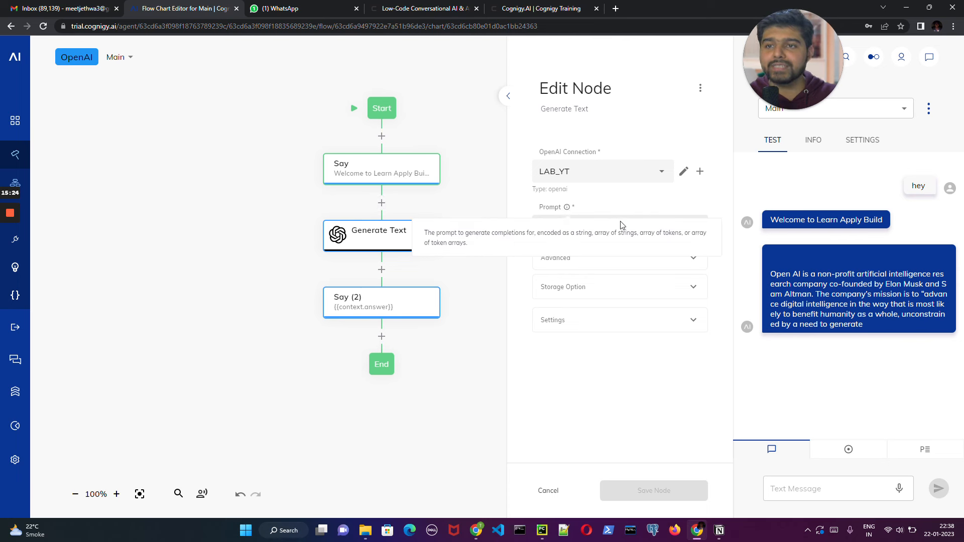
- Insert a Question node between the first Say node and Generate Text, with Text as its question type
left_click(381, 203)
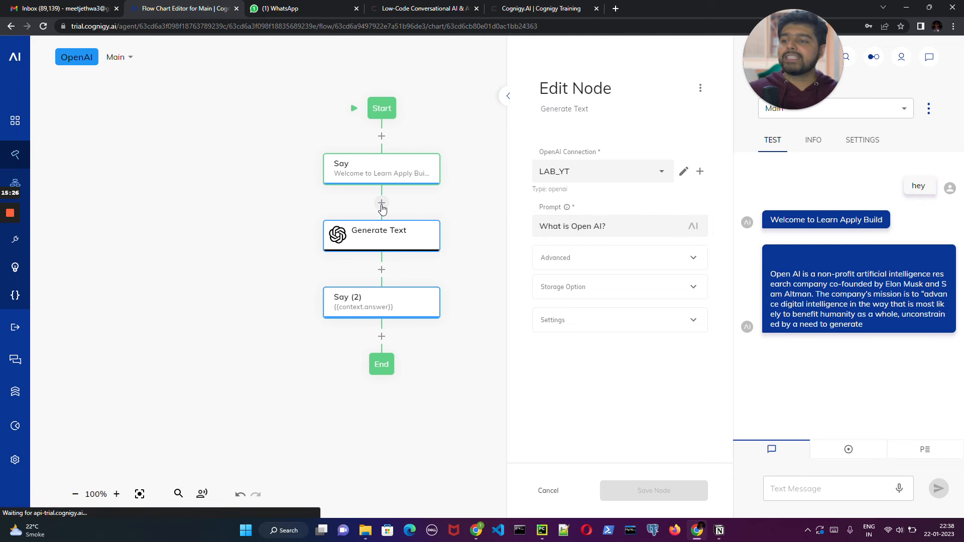
left_click(423, 320)
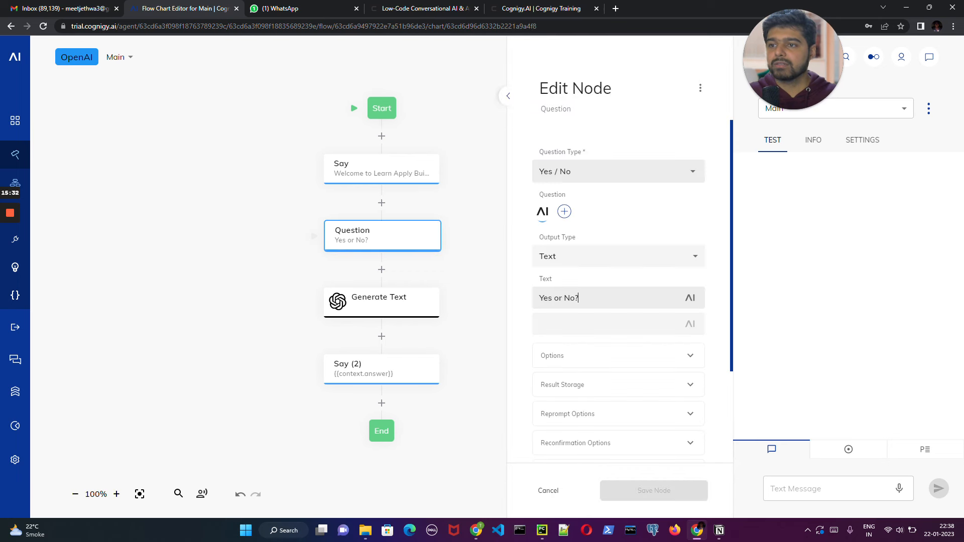
left_click(618, 172)
left_click(549, 194)
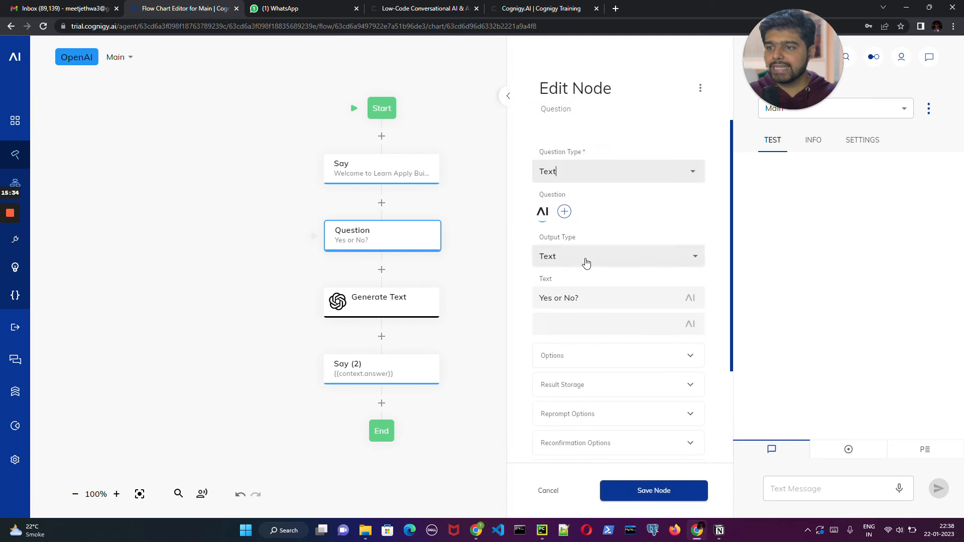
left_click(593, 262)
left_click(594, 262)
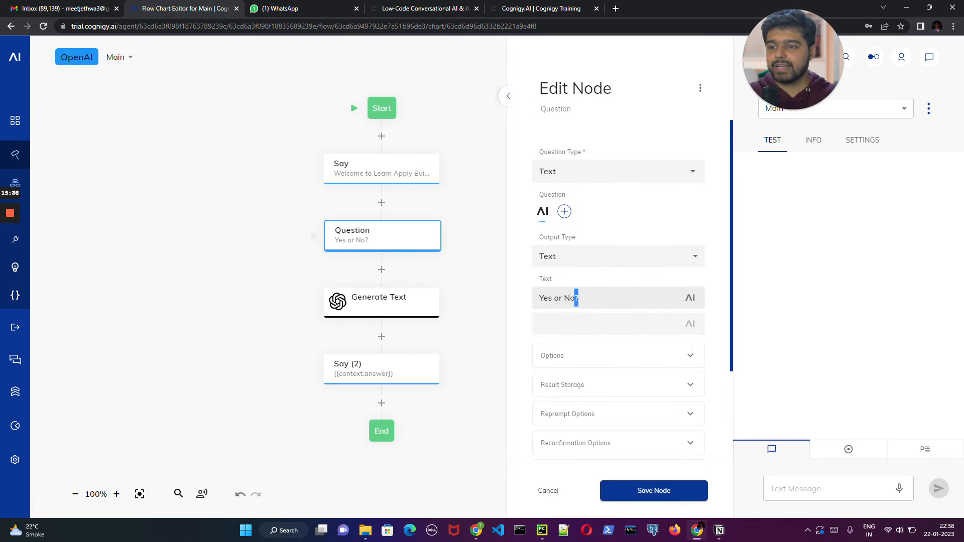
- Replace the Question node's text with "Ask me anything!"
left_click_drag(577, 298, 519, 301)
key("BackSpace")
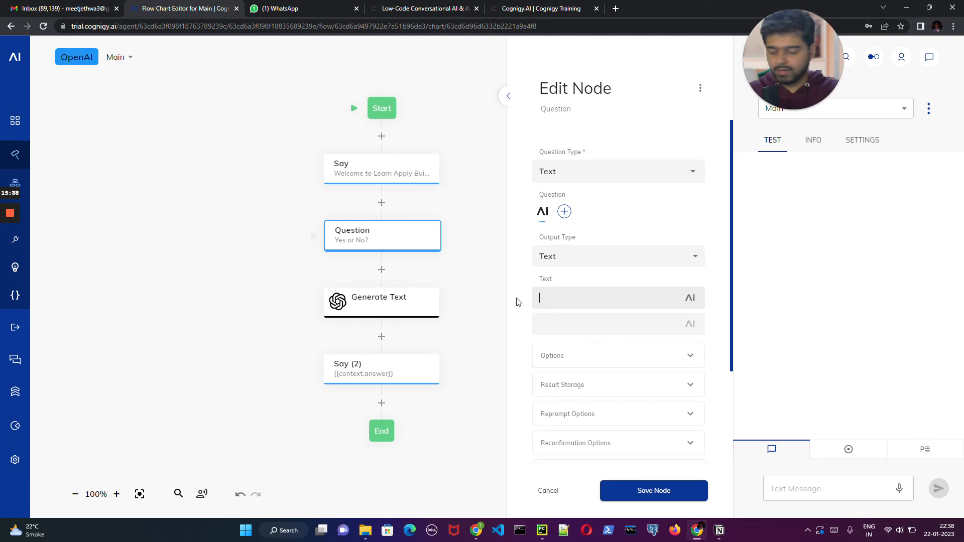
type("Ask ")
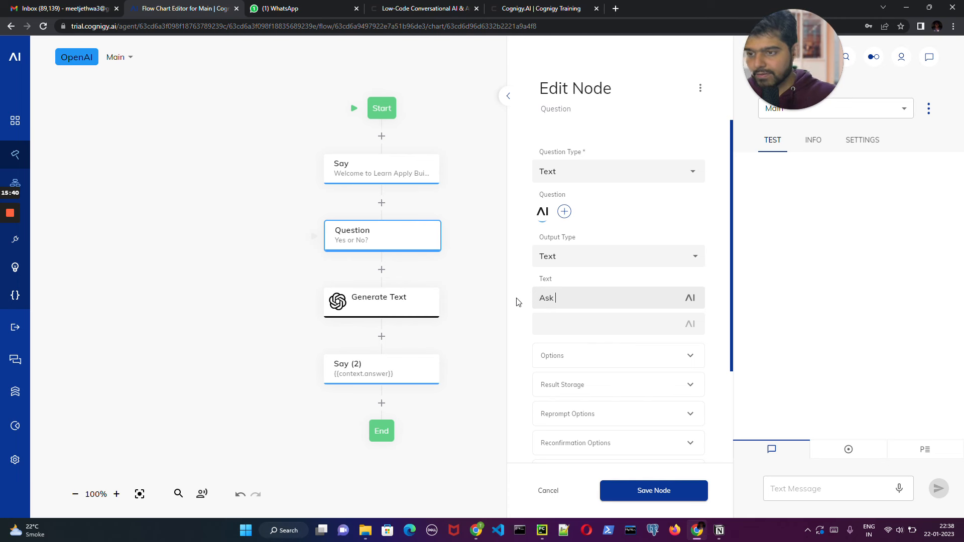
type("me")
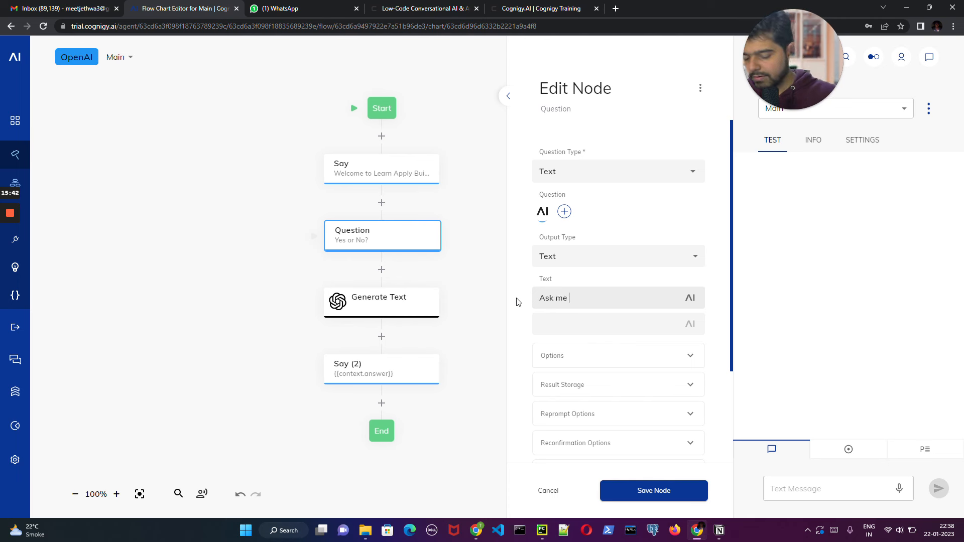
type(" bot")
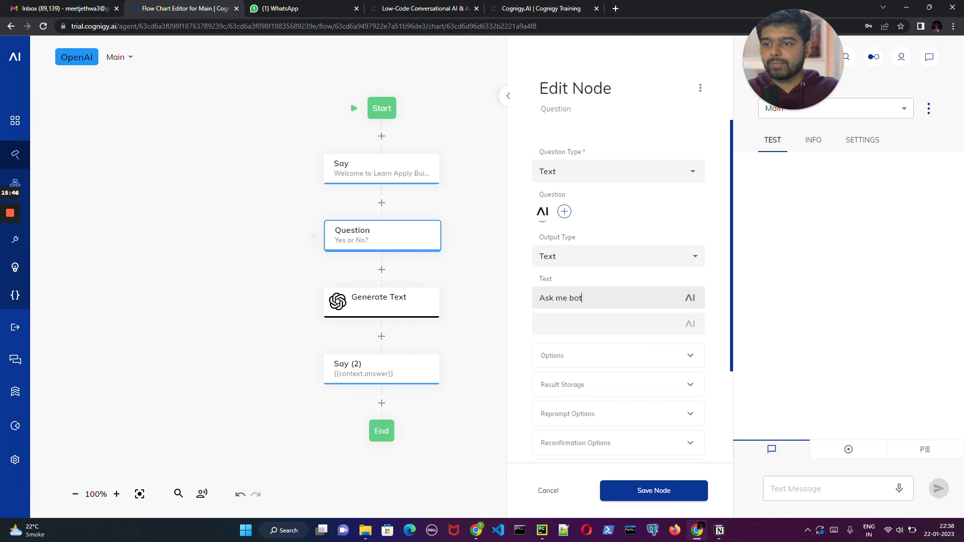
key("BackSpace")
key("BackSpace")
key("BackSpace")
type("an")
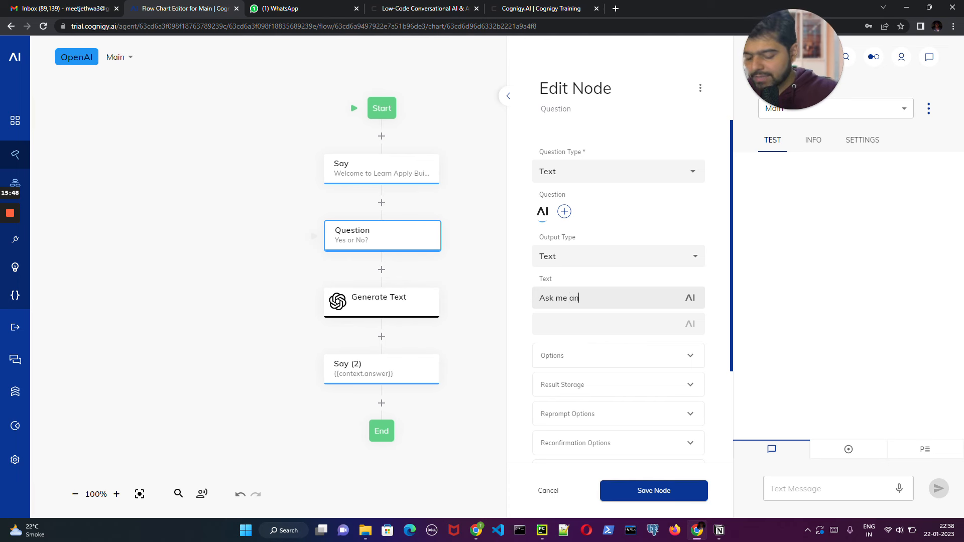
type("ything!")
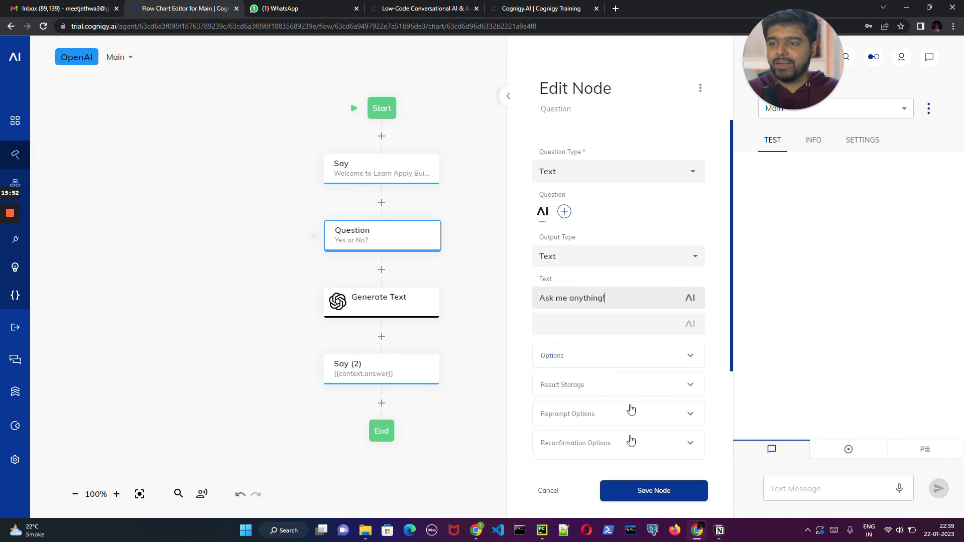
- Enable storing the Question node's result in Context with the key "result" and save the node
left_click(602, 385)
scroll(606, 392, "down", 2)
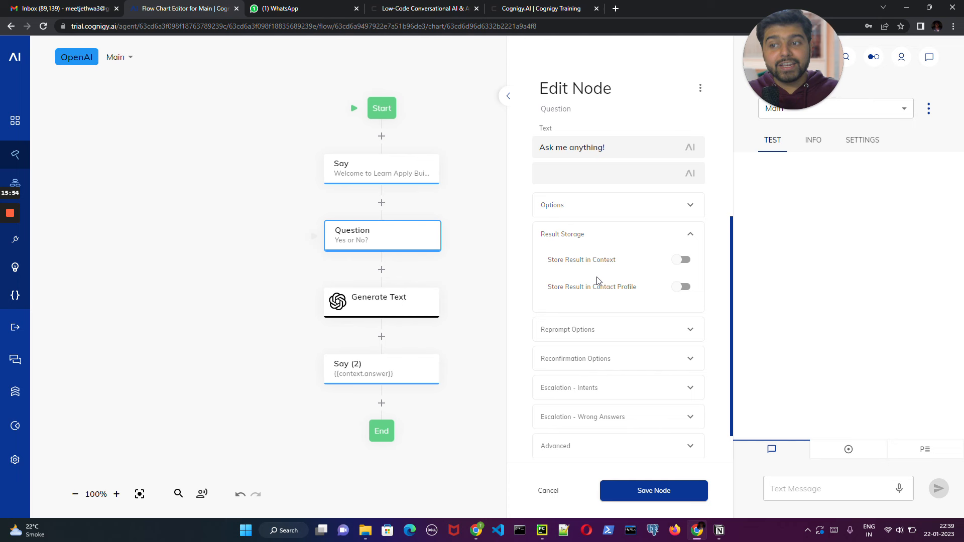
left_click(684, 259)
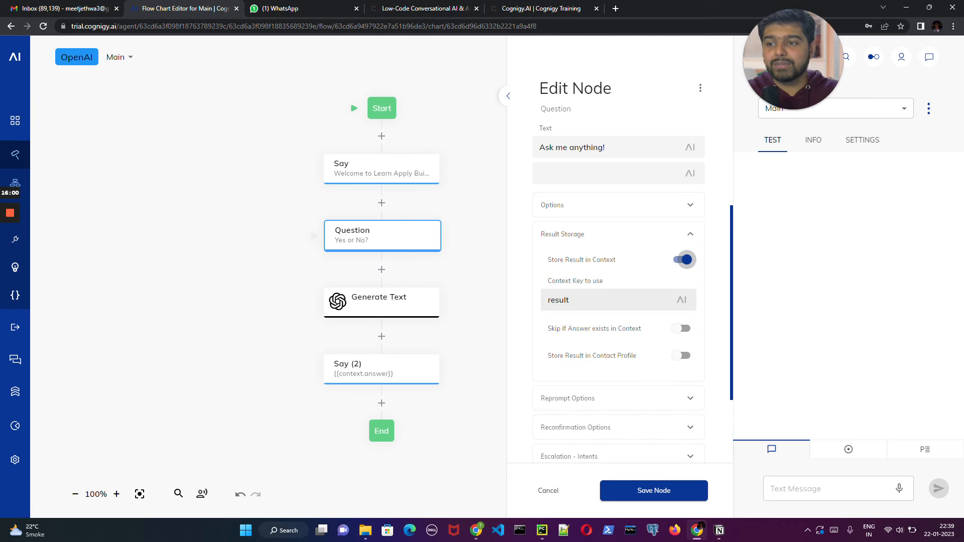
left_click(569, 300)
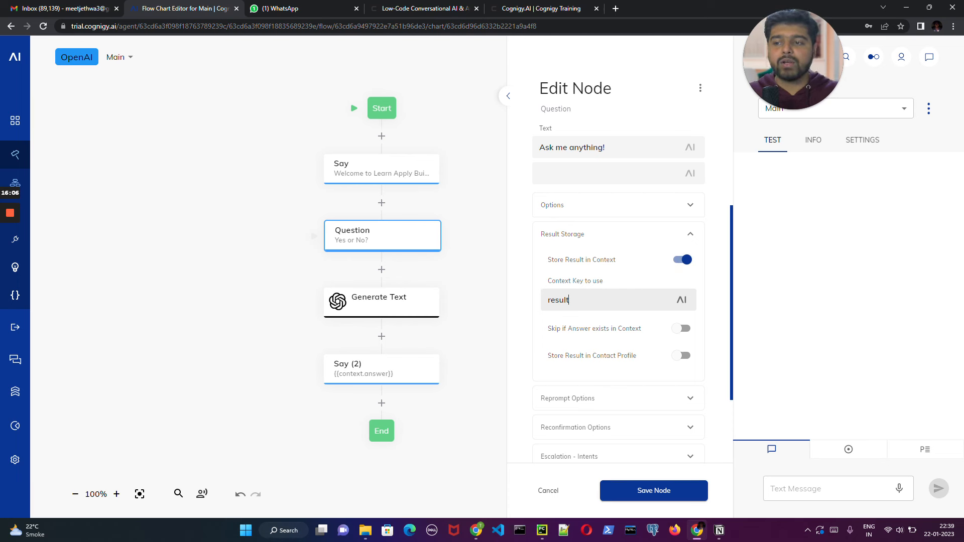
left_click(662, 491)
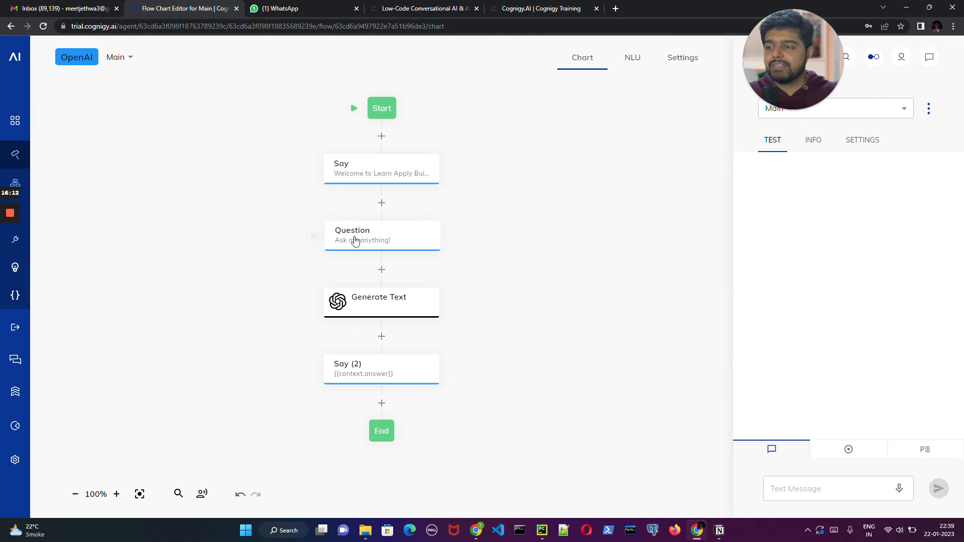
- Check the first Say node's welcome text and save the node
left_click(406, 167)
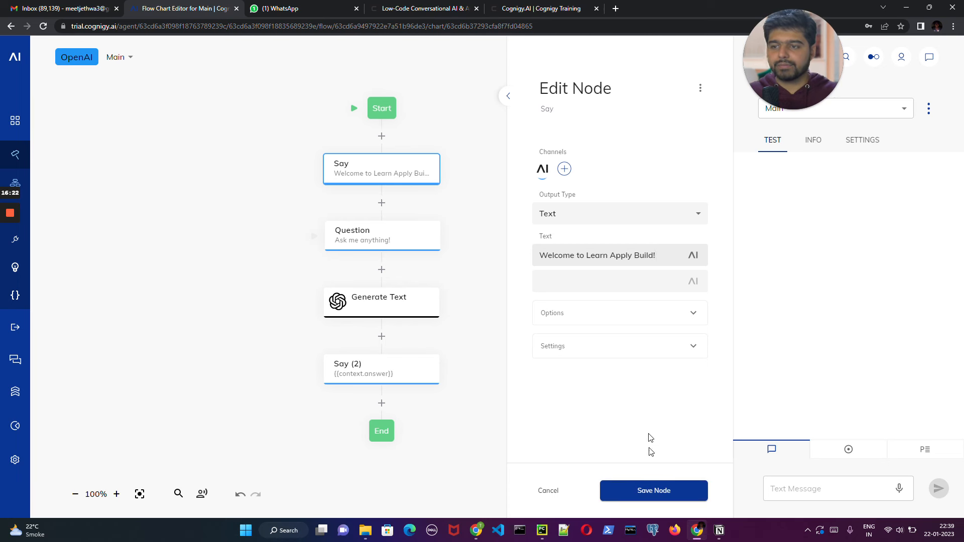
left_click(661, 491)
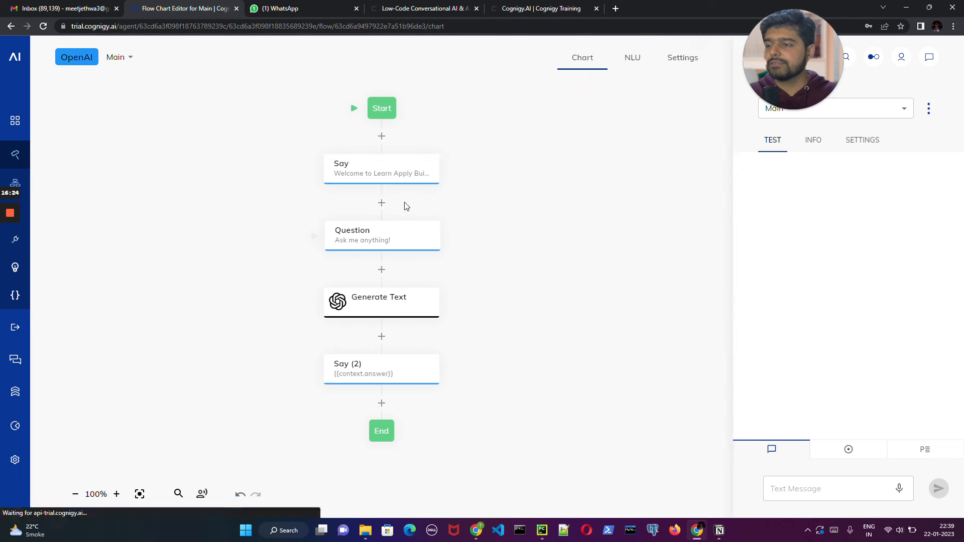
- Replace the Generate Text node's prompt with {{context.result}} and save the node
left_click(395, 308)
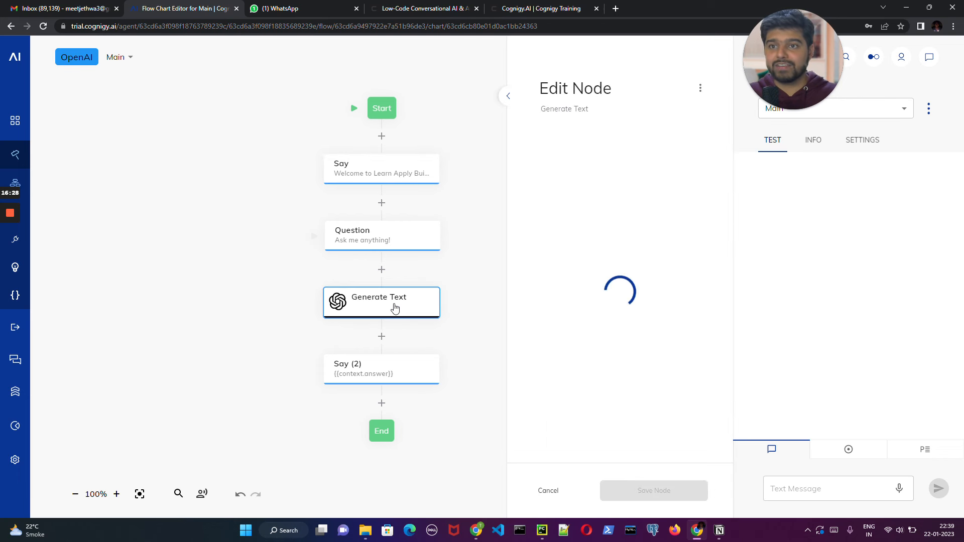
key("ctrl+a")
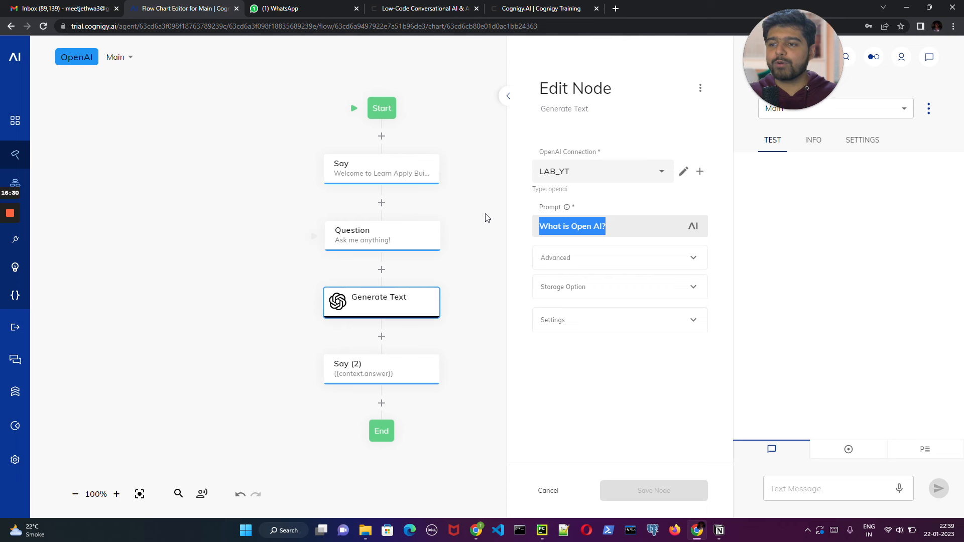
key("BackSpace")
type("{{c")
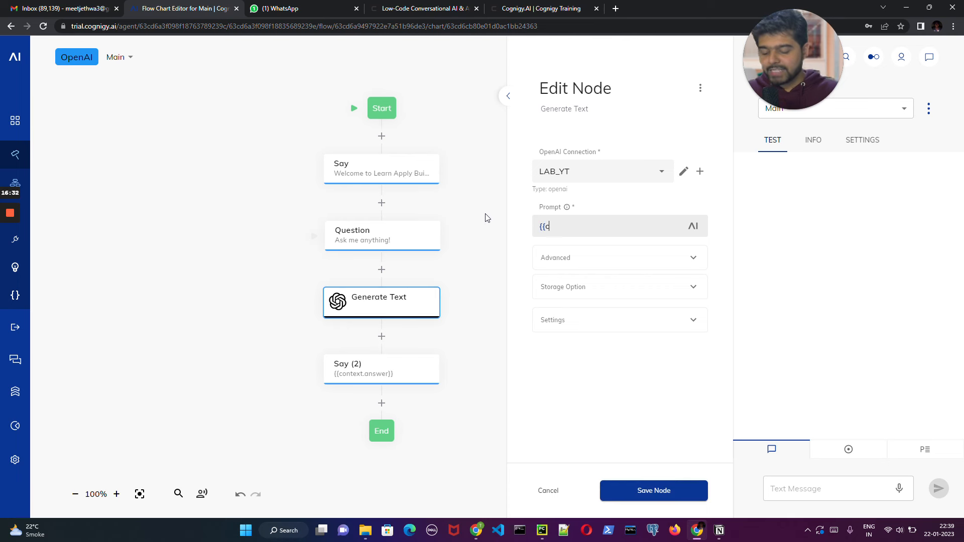
type("onetc")
key("BackSpace")
key("BackSpace")
key("BackSpace")
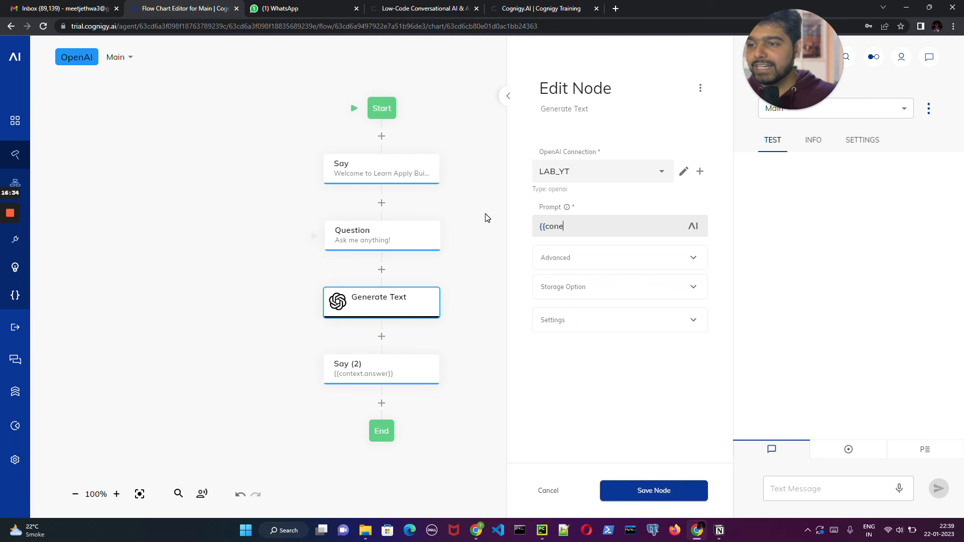
type("ted")
type("xt")
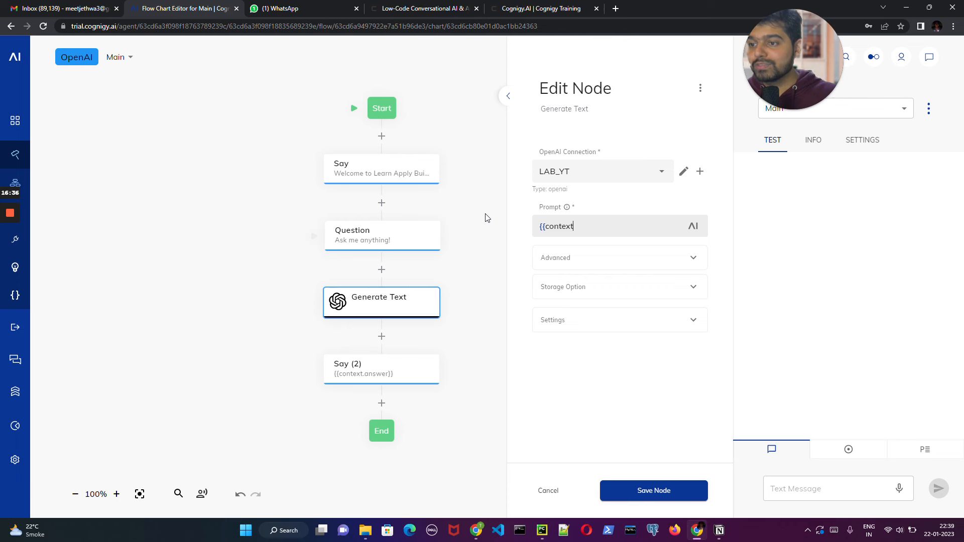
type(".re")
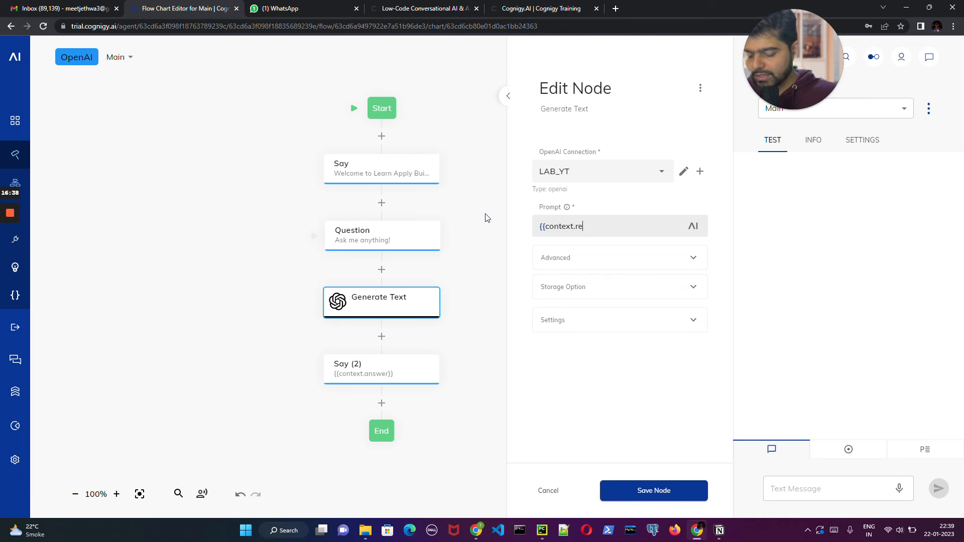
type("sult}}")
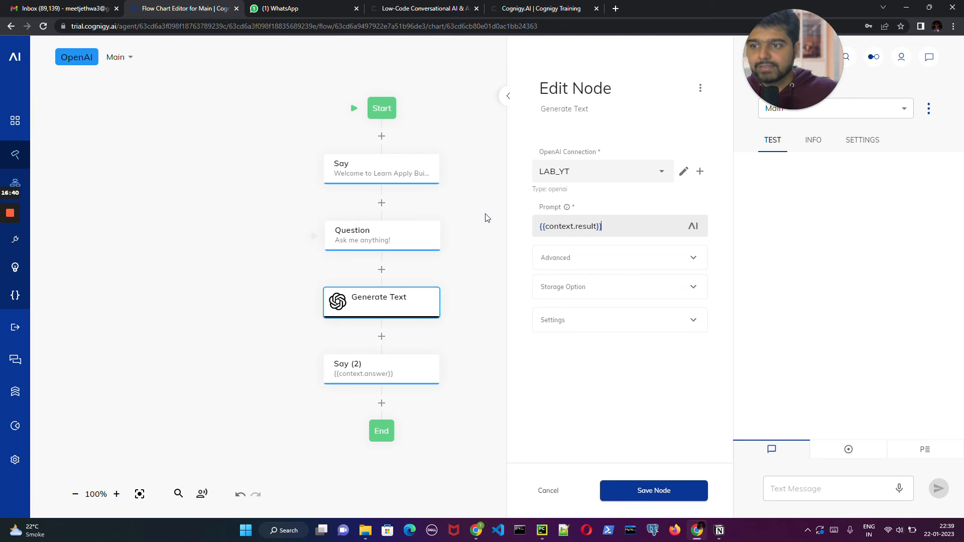
left_click(679, 491)
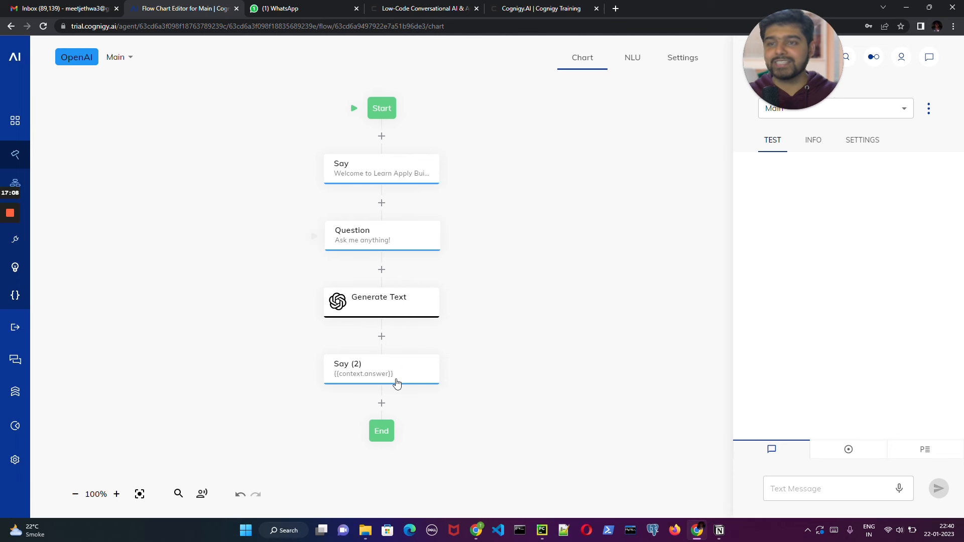
- Test the agent in the chat by sending "hey" and asking "what is chatGPT?"
left_click(824, 488)
type("hey")
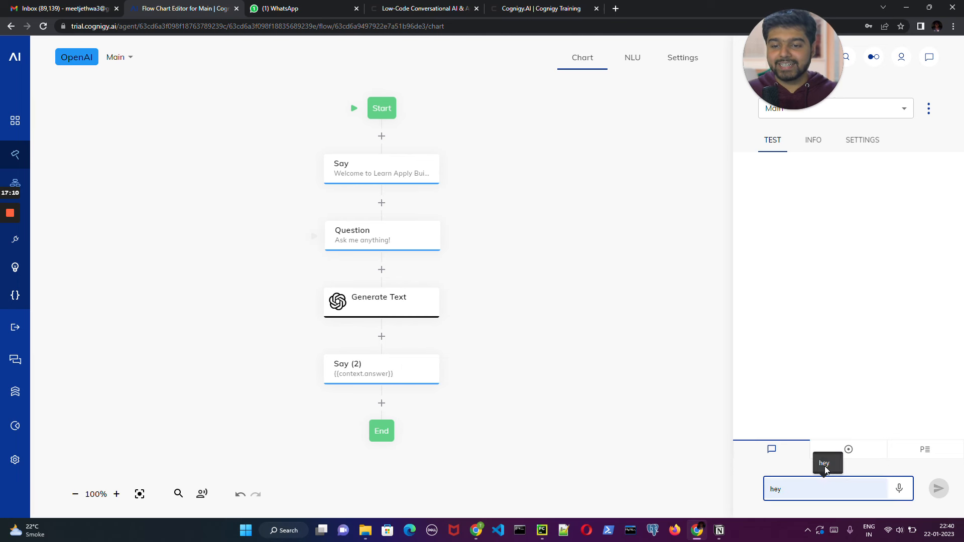
key("Return")
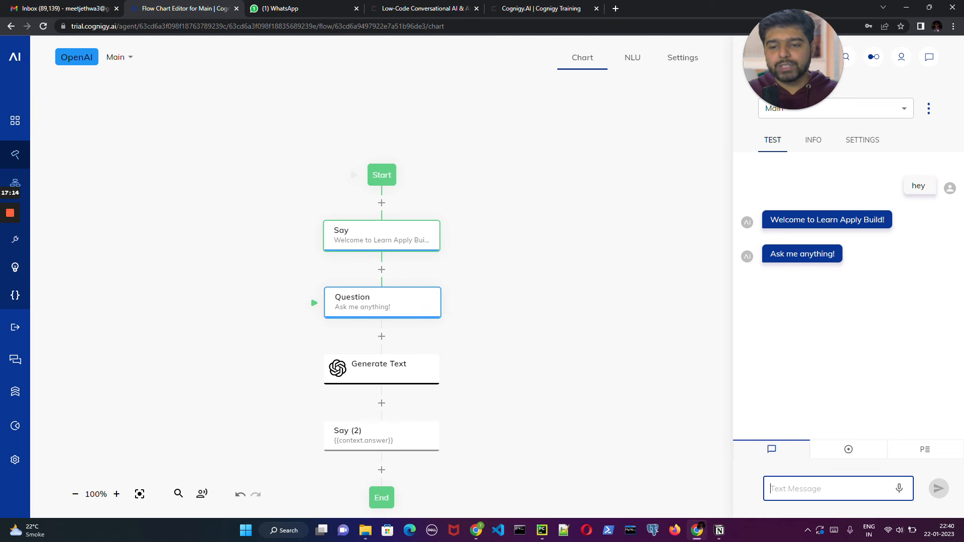
type("what is chatGPT?")
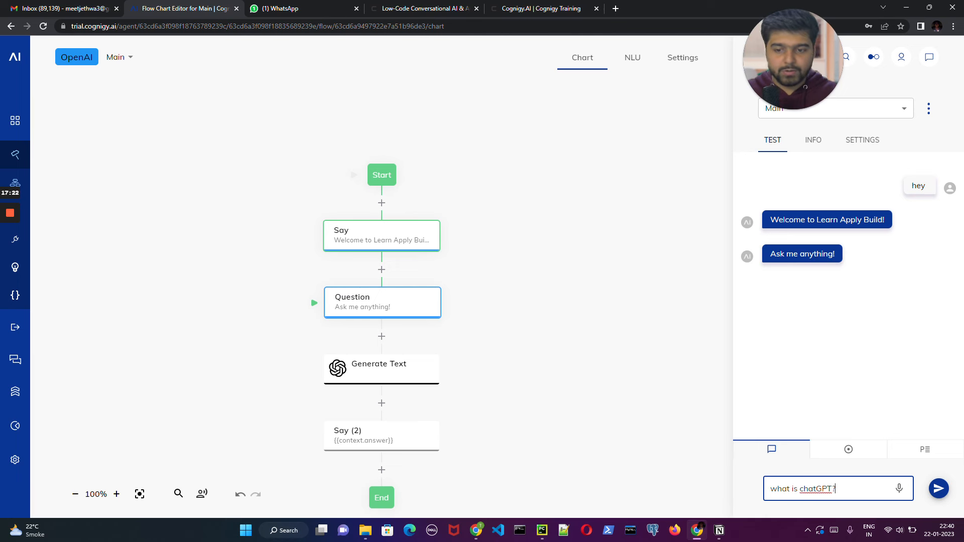
left_click(939, 489)
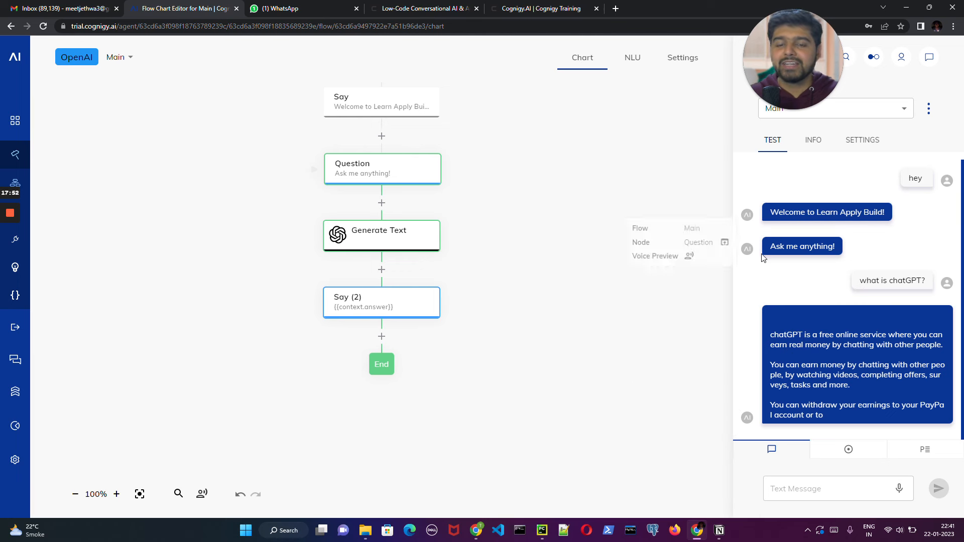
- Run the conversation again by sending "hey" and asking "what is Open AI?"
left_click(823, 488)
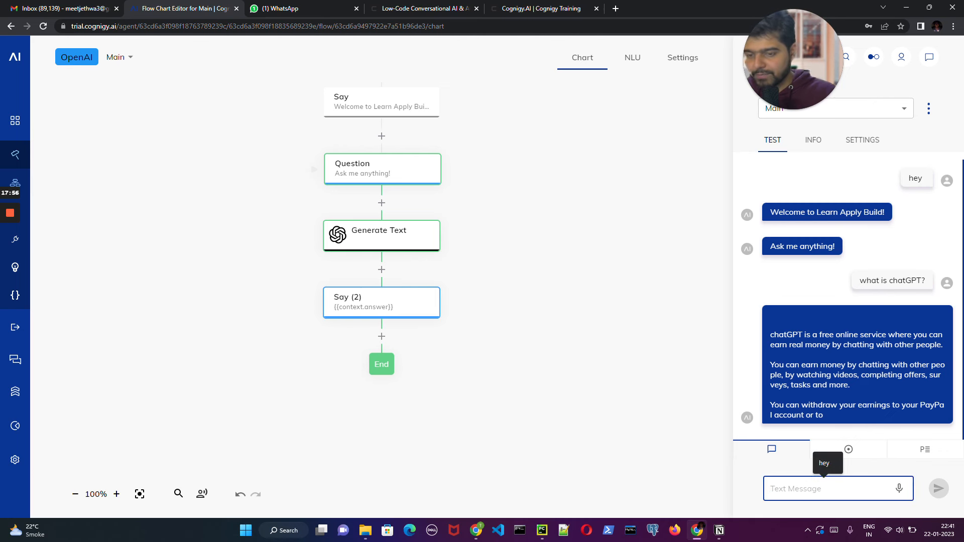
type("hwy")
key("BackSpace")
key("BackSpace")
key("BackSpace")
type("hey")
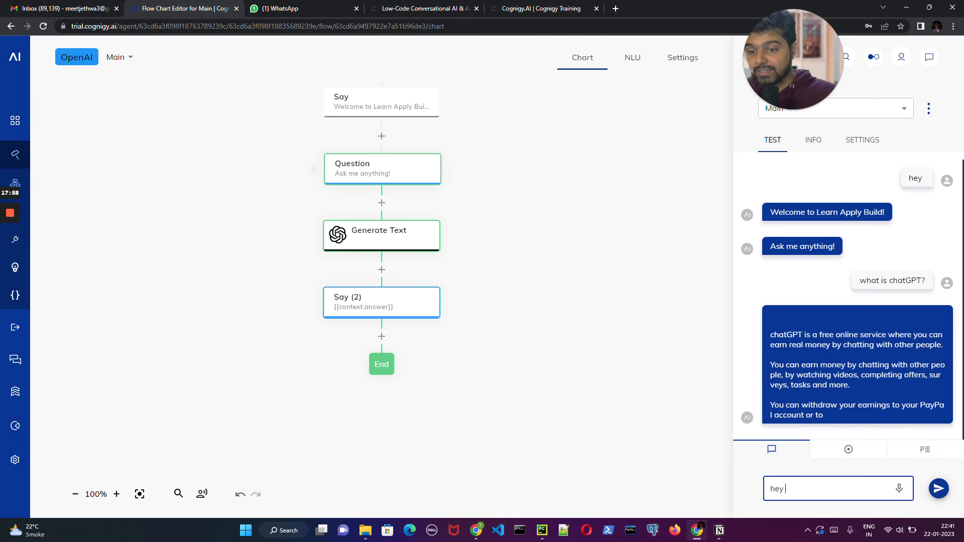
key("Return")
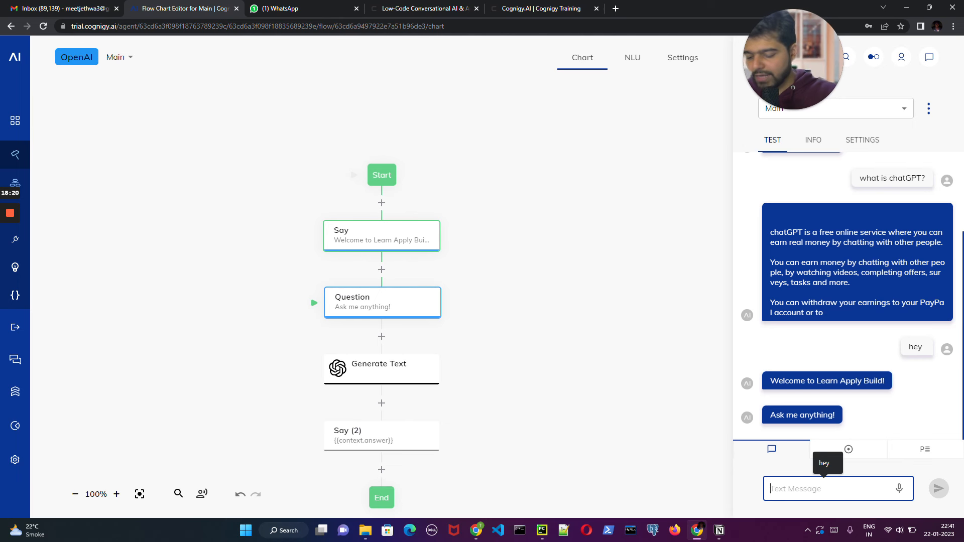
type("what is O")
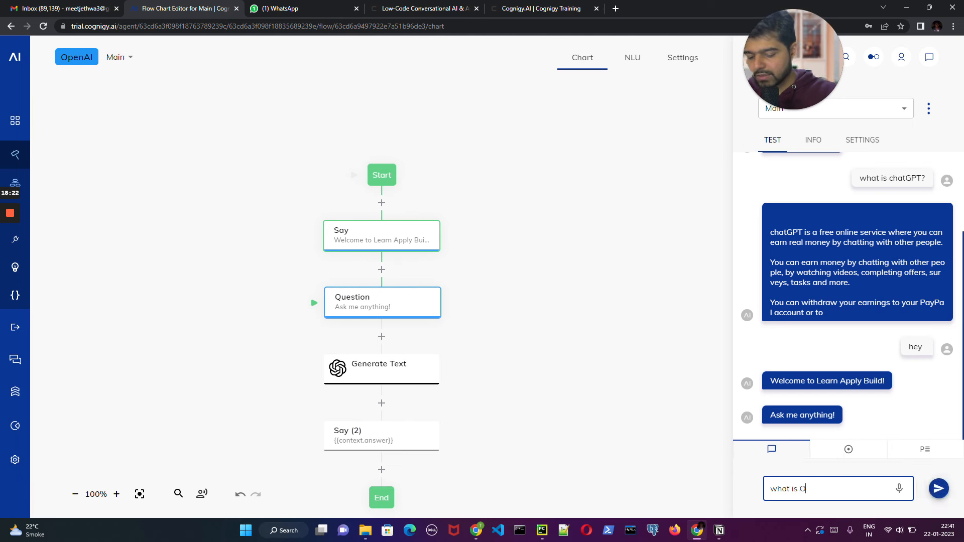
type("pen AI")
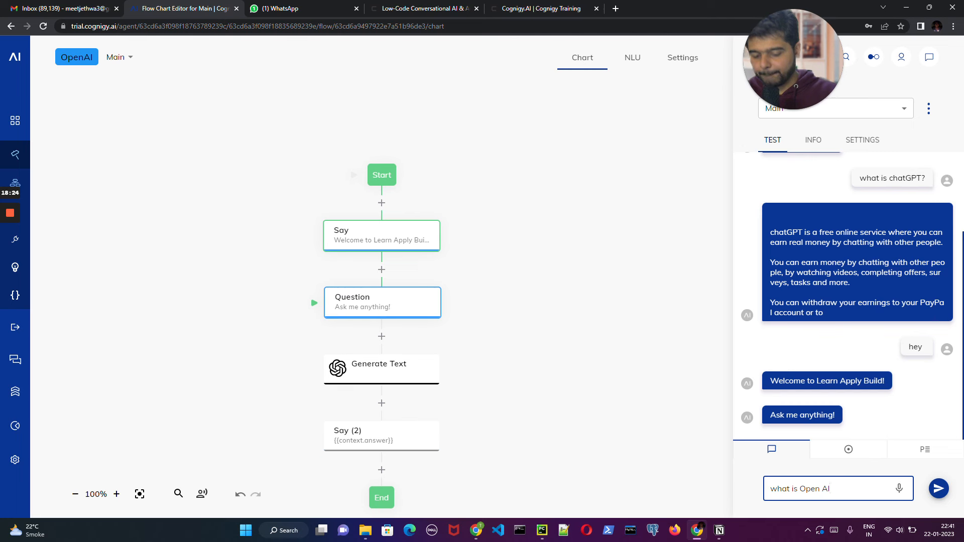
type("?")
key("Return")
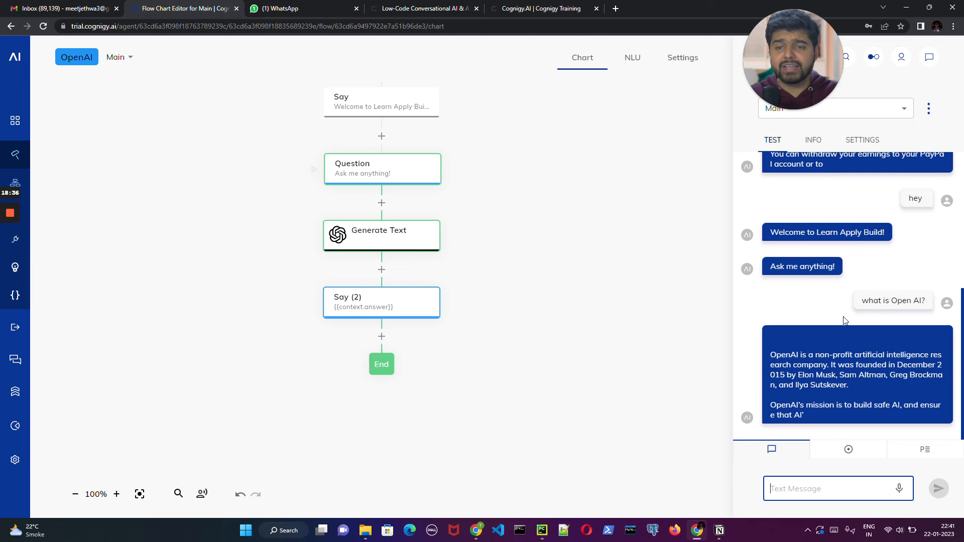
- Inspect the test session's Context data for the stored result and answer keys
left_click(822, 142)
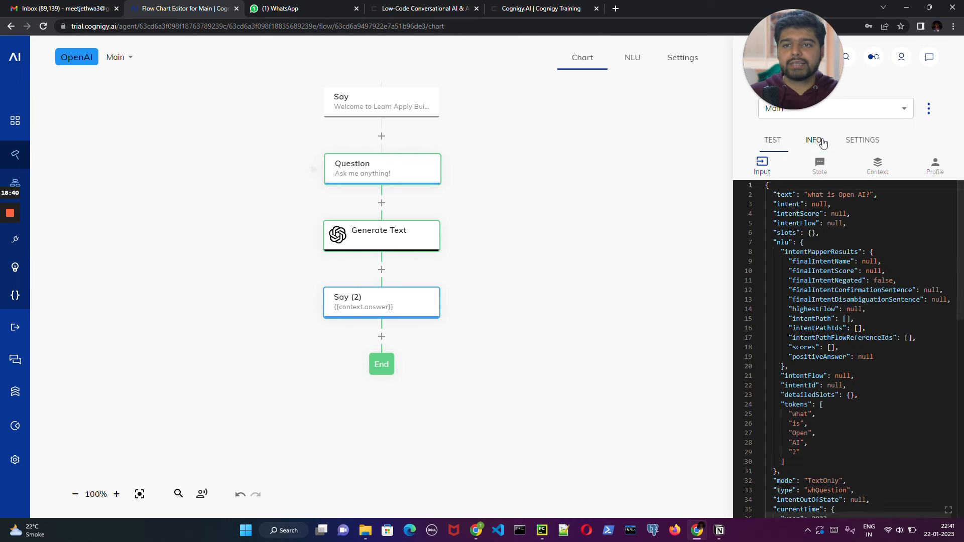
left_click(877, 165)
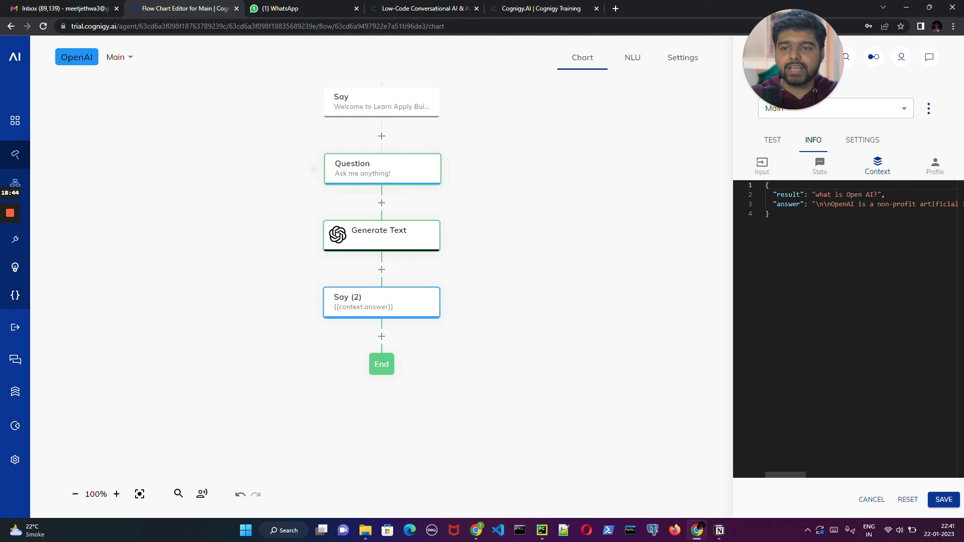
double_click(799, 195)
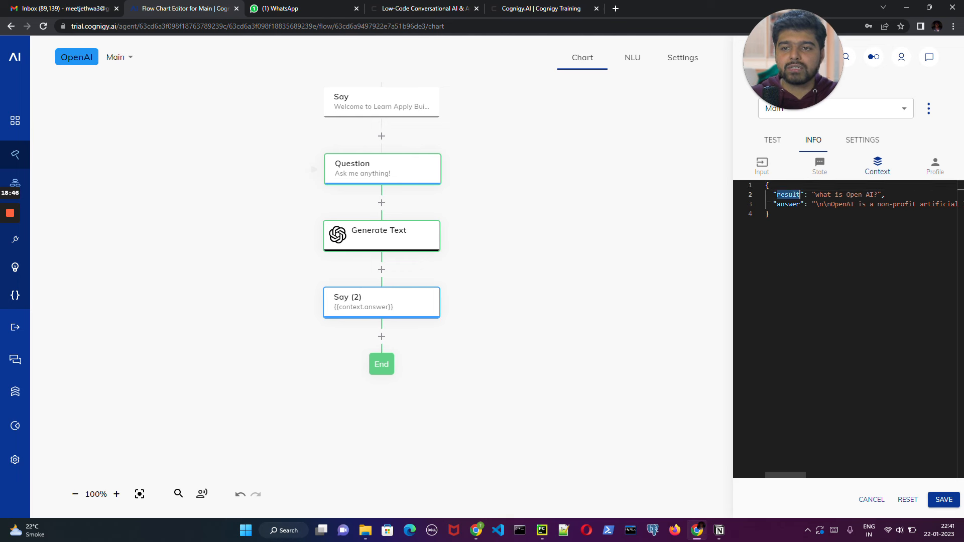
left_click(790, 204)
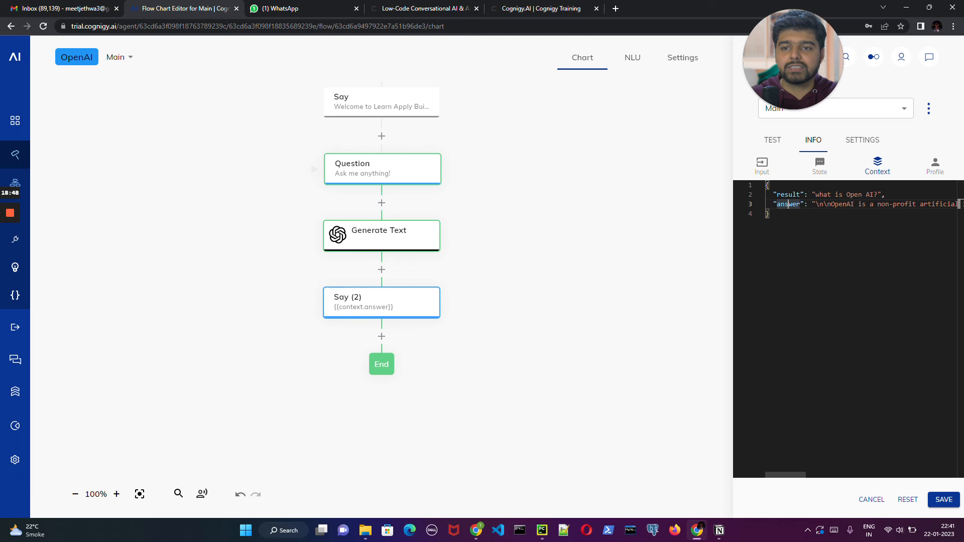
- Read along the answer value in the Context data, cancel the edits and return to the test chat
left_click_drag(812, 204, 949, 205)
left_click(770, 214)
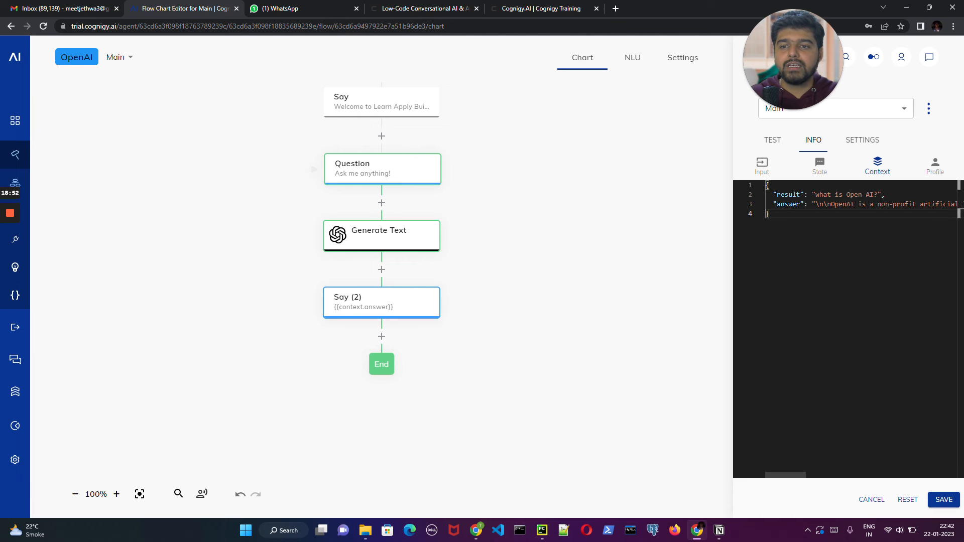
left_click_drag(812, 204, 878, 204)
left_click(913, 204)
left_click(931, 205)
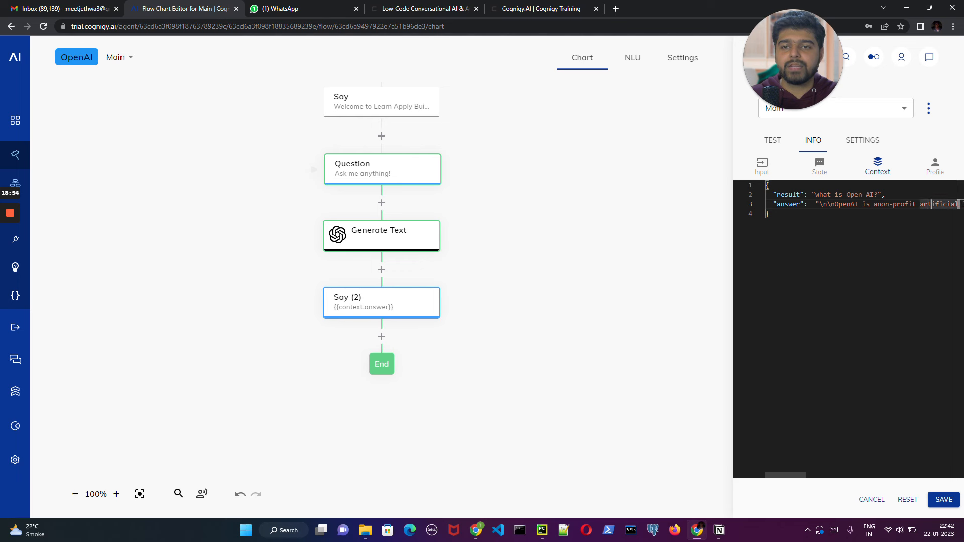
left_click(769, 214)
double_click(908, 204)
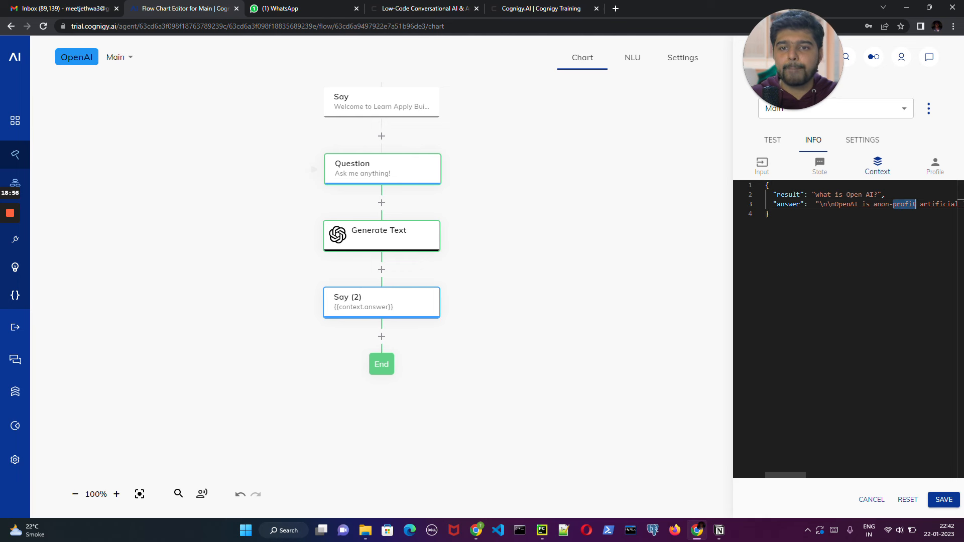
left_click(932, 205)
left_click(881, 204)
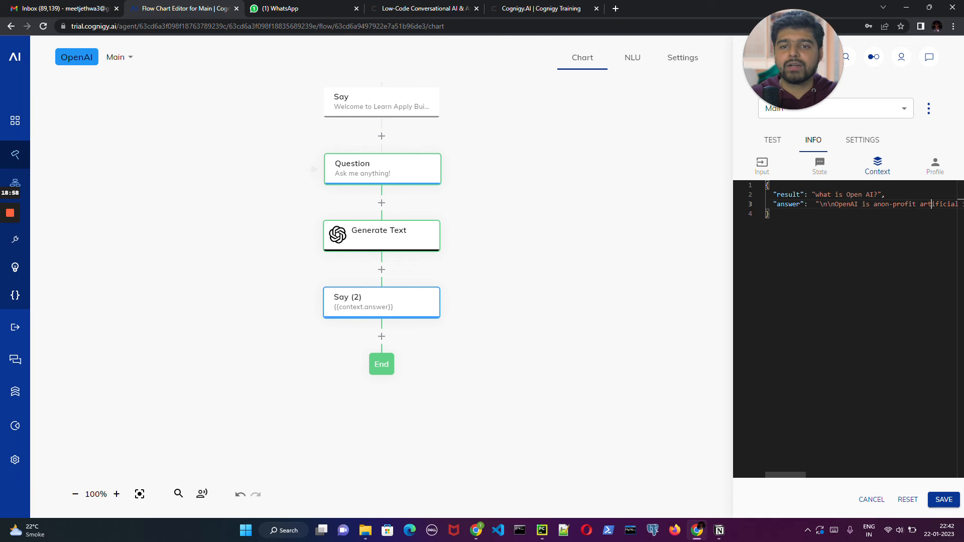
double_click(954, 204)
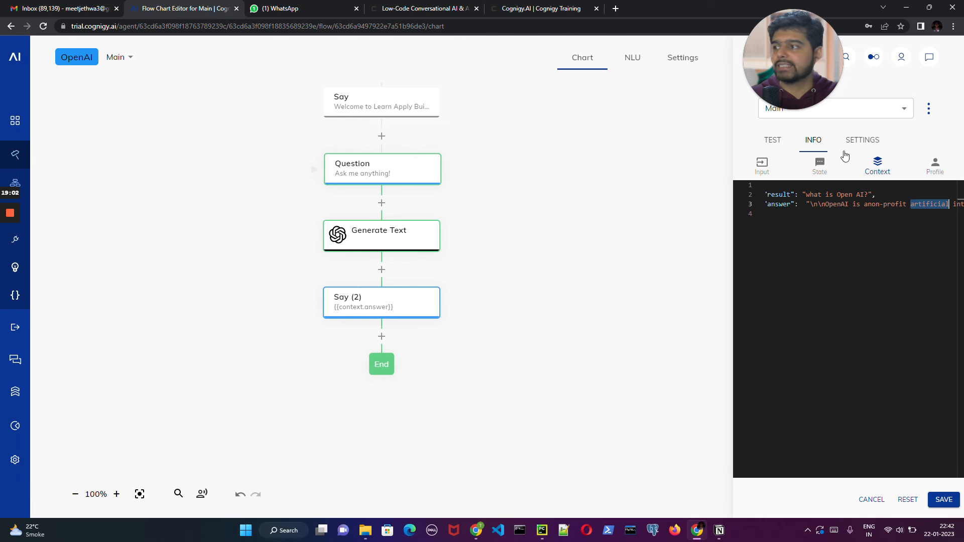
left_click(881, 171)
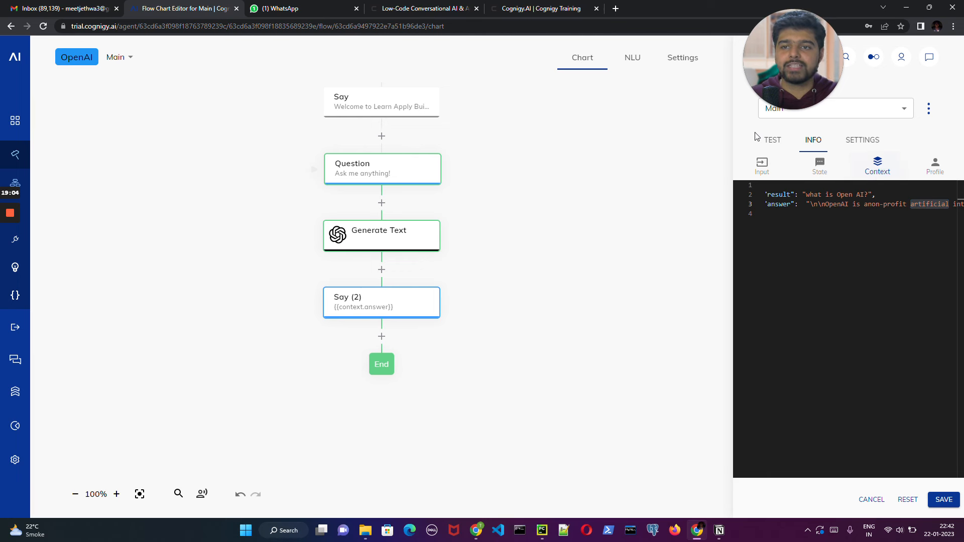
left_click(954, 495)
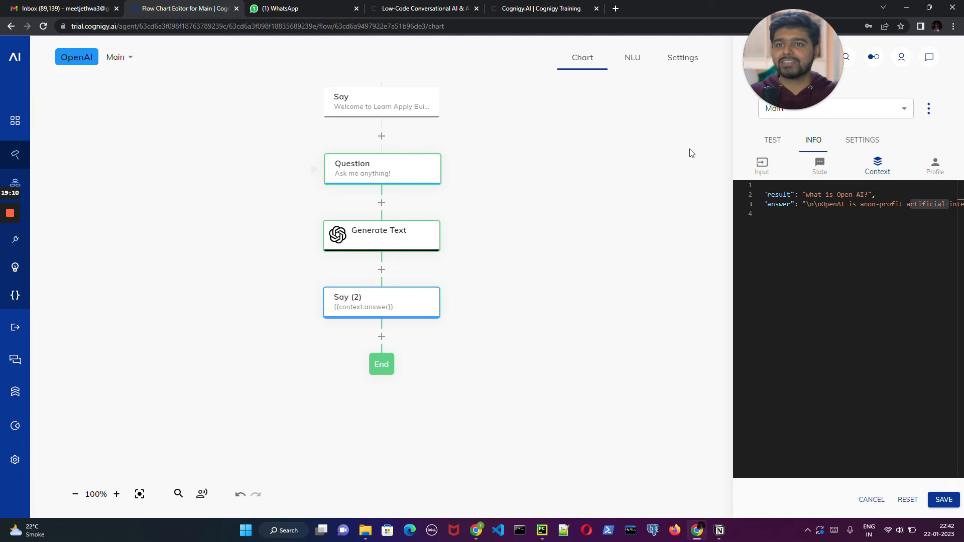
left_click(871, 499)
left_click(772, 141)
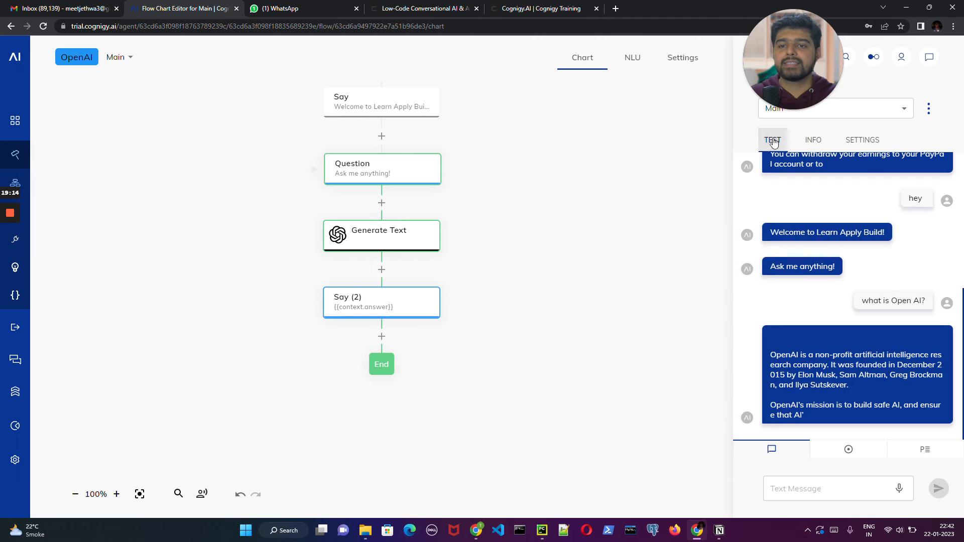
left_click(849, 233)
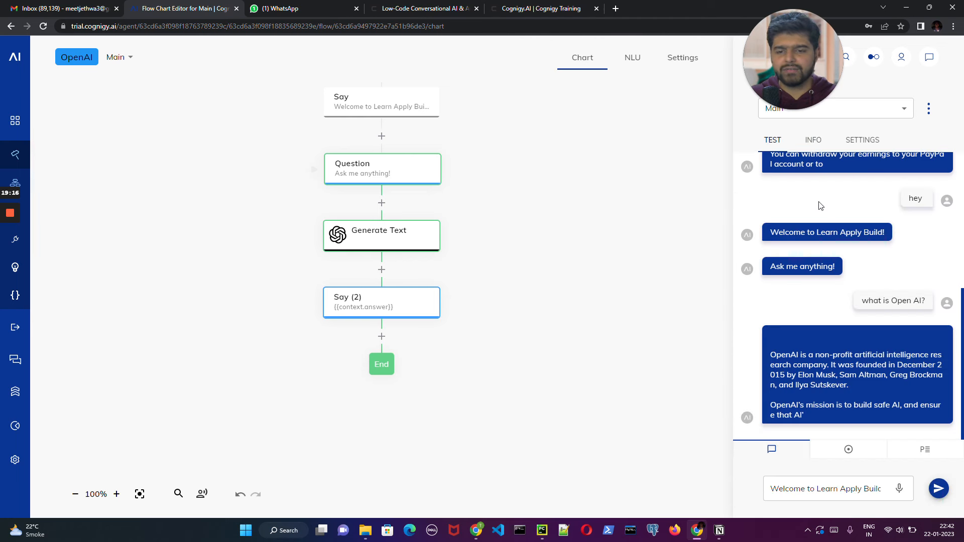
left_click_drag(770, 489, 894, 490)
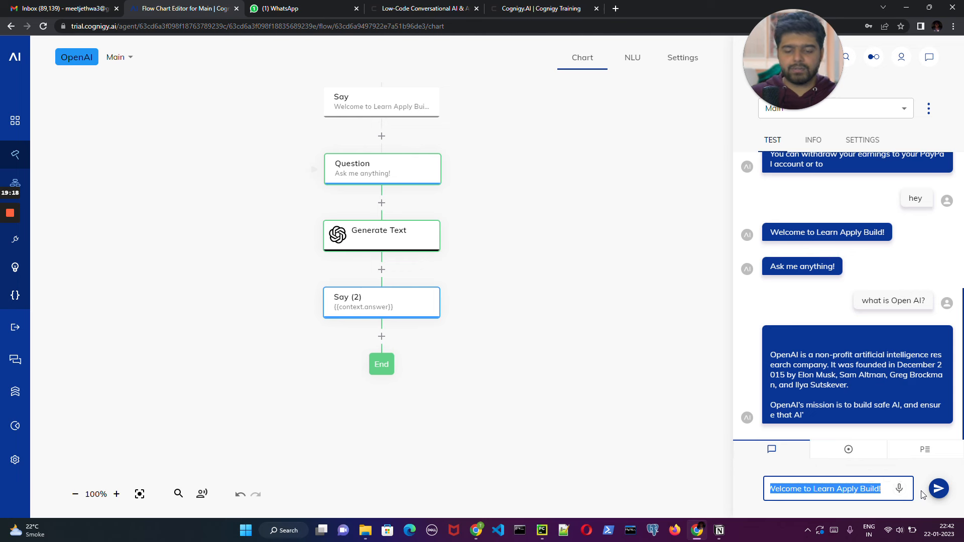
key("BackSpace")
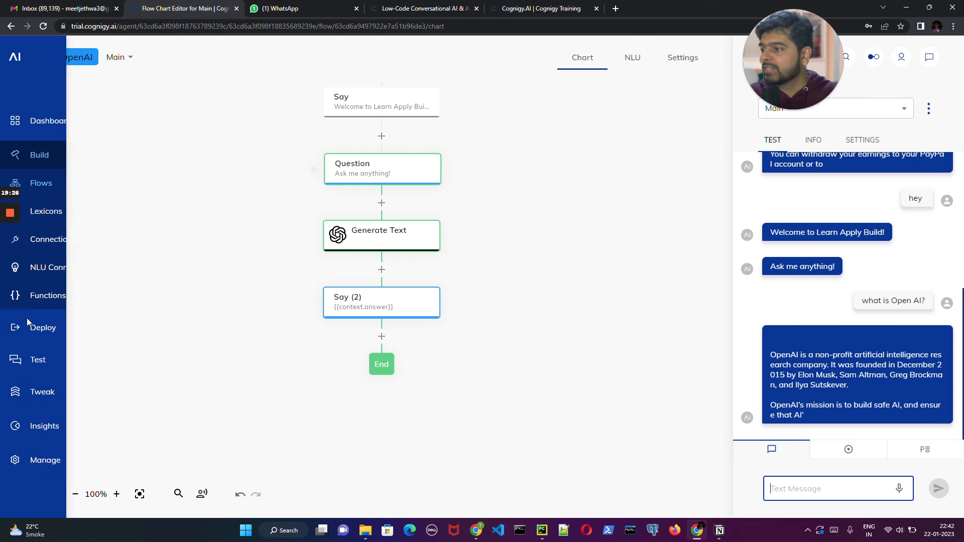
- Open the agent's deployment Endpoints list and close the interaction chat beside it
left_click(33, 328)
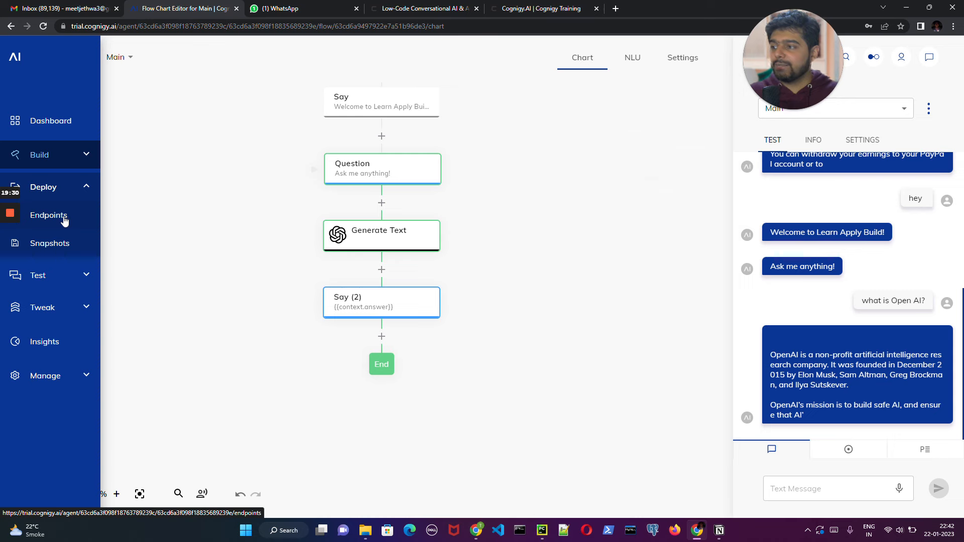
left_click(65, 220)
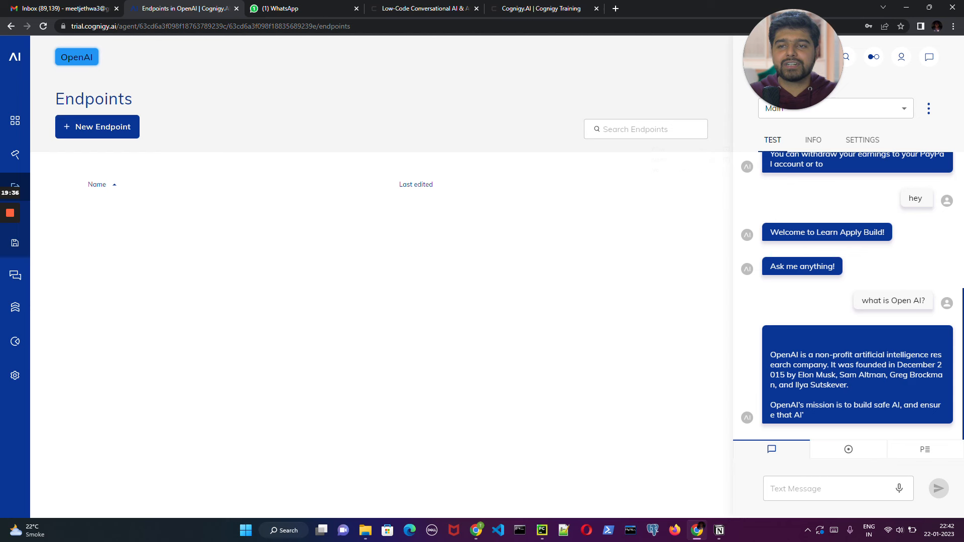
left_click(928, 57)
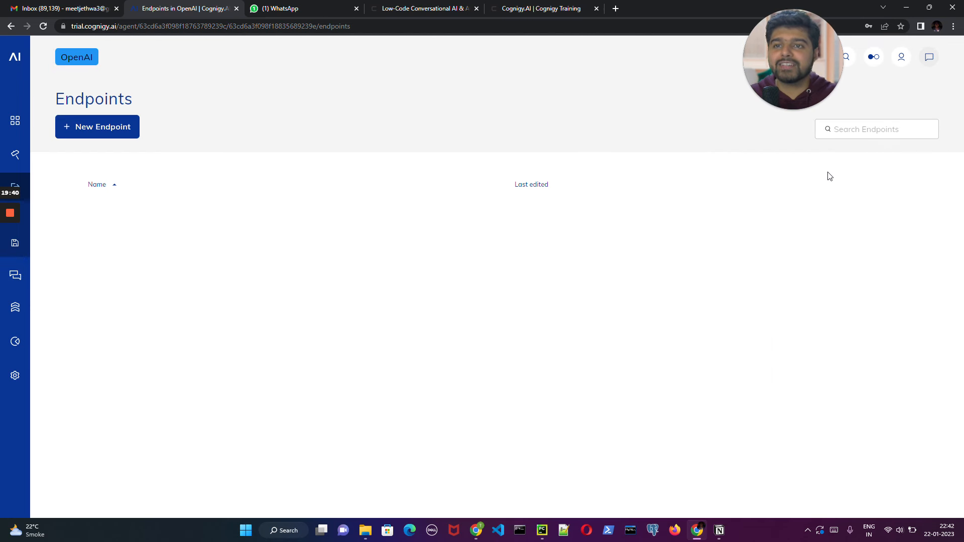
- Create an endpoint of type WhatsApp named "Whatsapp" that uses the Main flow, and save it
left_click(102, 129)
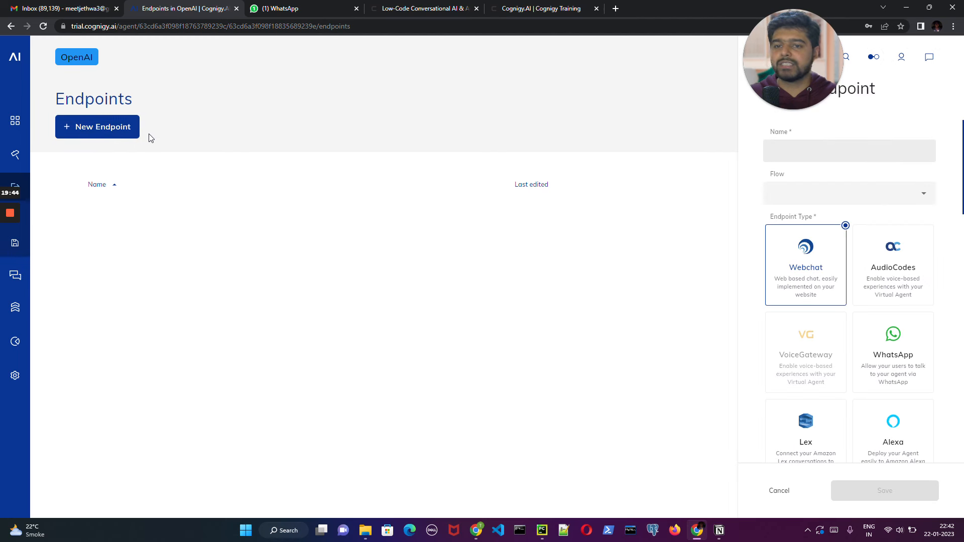
left_click(771, 150)
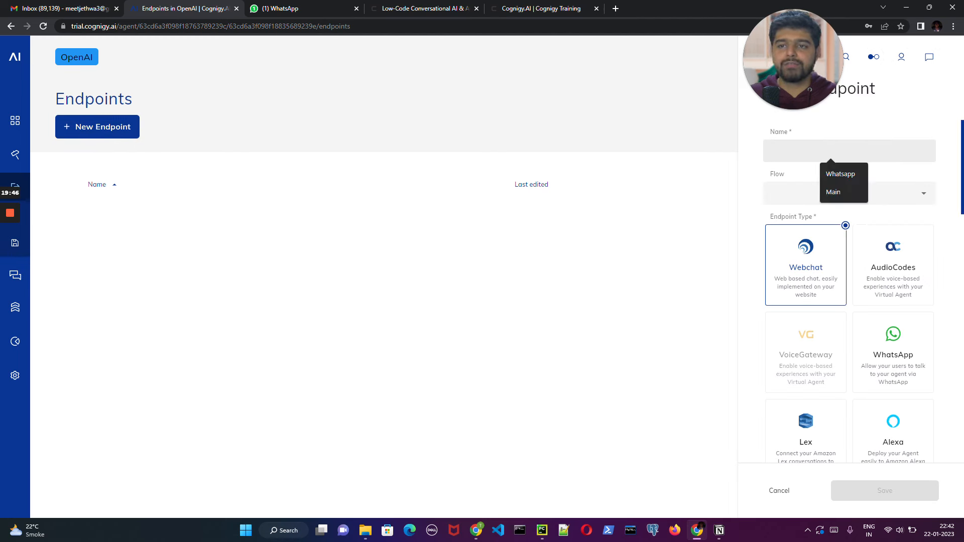
left_click(841, 174)
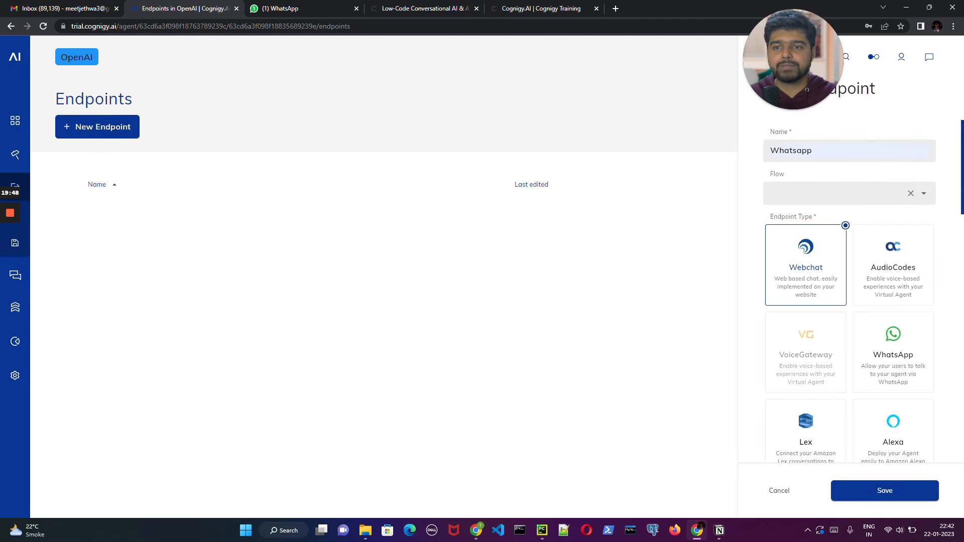
left_click(843, 193)
left_click(807, 218)
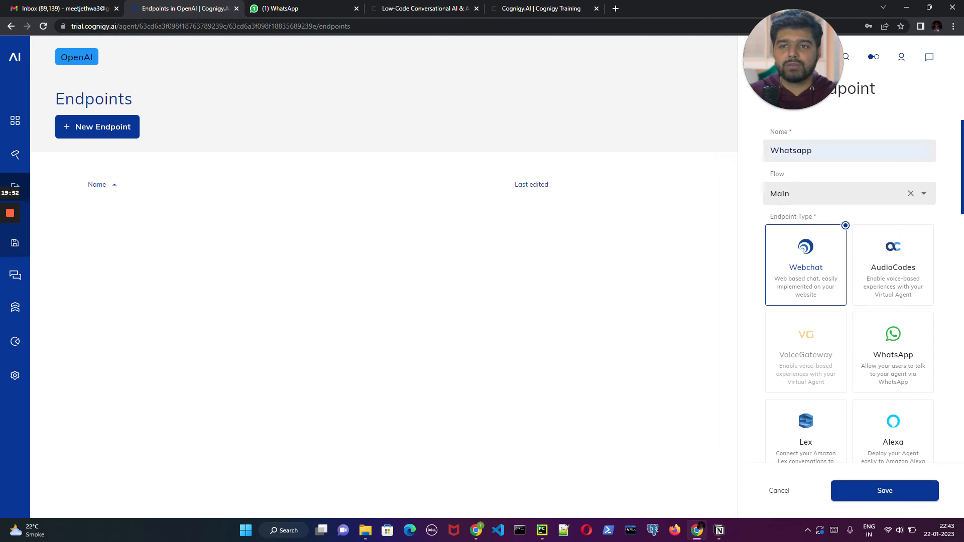
left_click(905, 358)
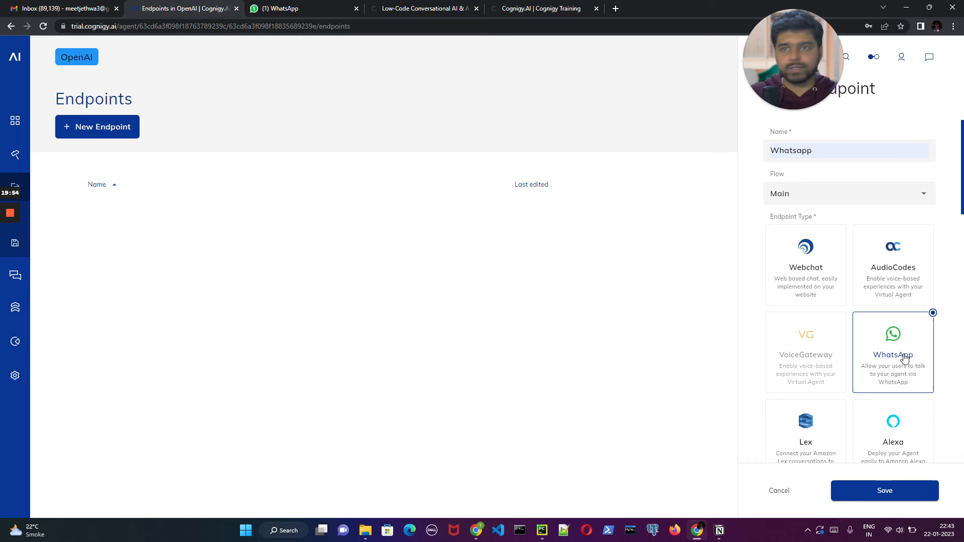
scroll(900, 402, "down", 3)
left_click(889, 486)
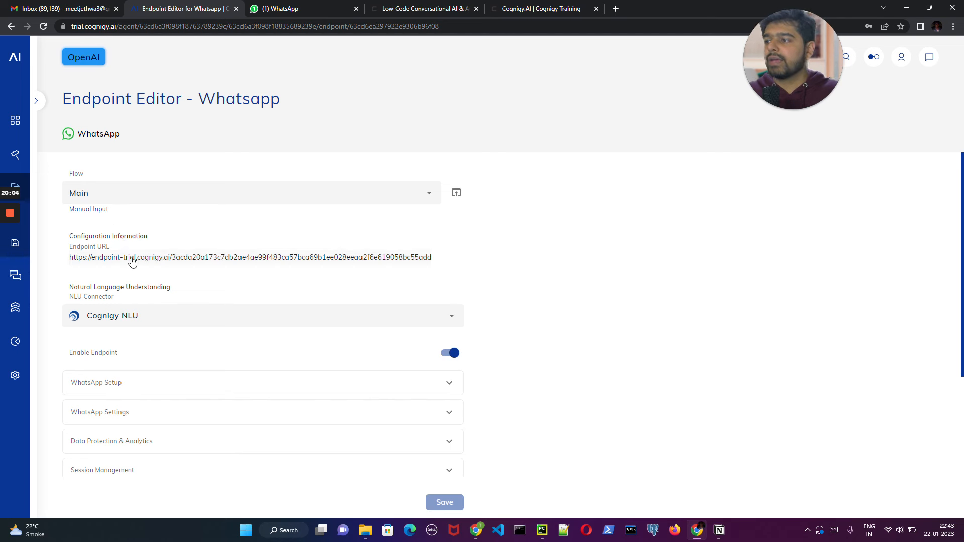
- Copy the Whatsapp endpoint's URL from its configuration information
left_click(242, 257)
left_click(568, 248)
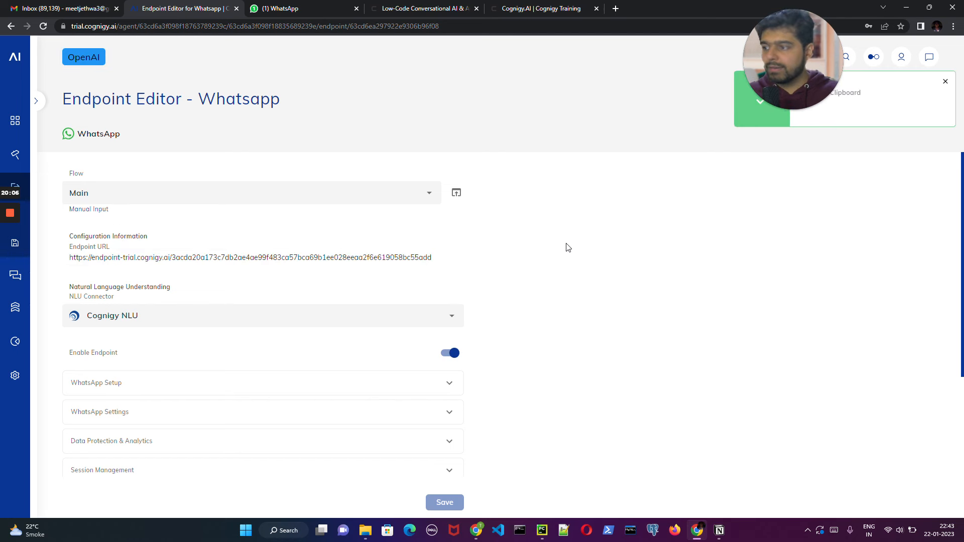
- Keep Cognigy NLU as the endpoint's NLU connector and expand the WhatsApp Setup settings
scroll(451, 379, "down", 2)
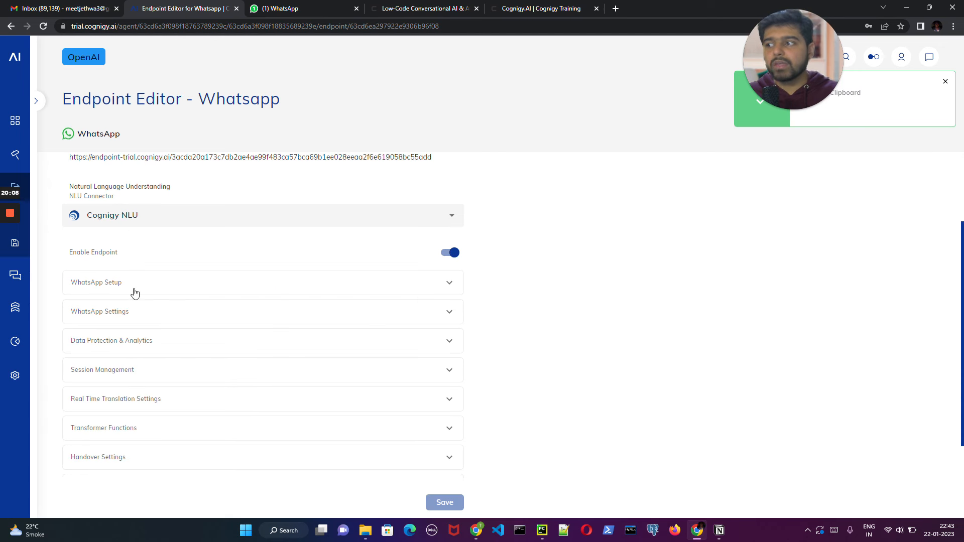
left_click(131, 216)
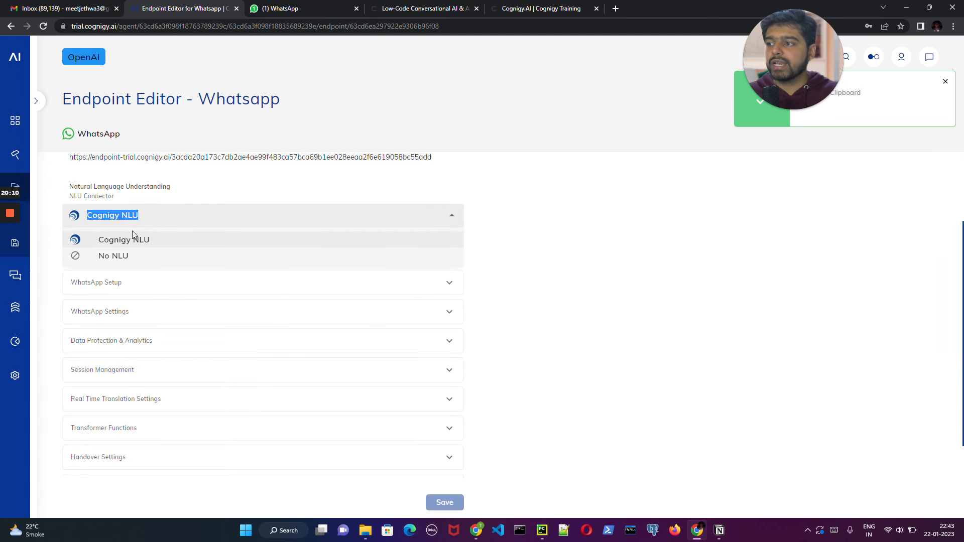
left_click(155, 245)
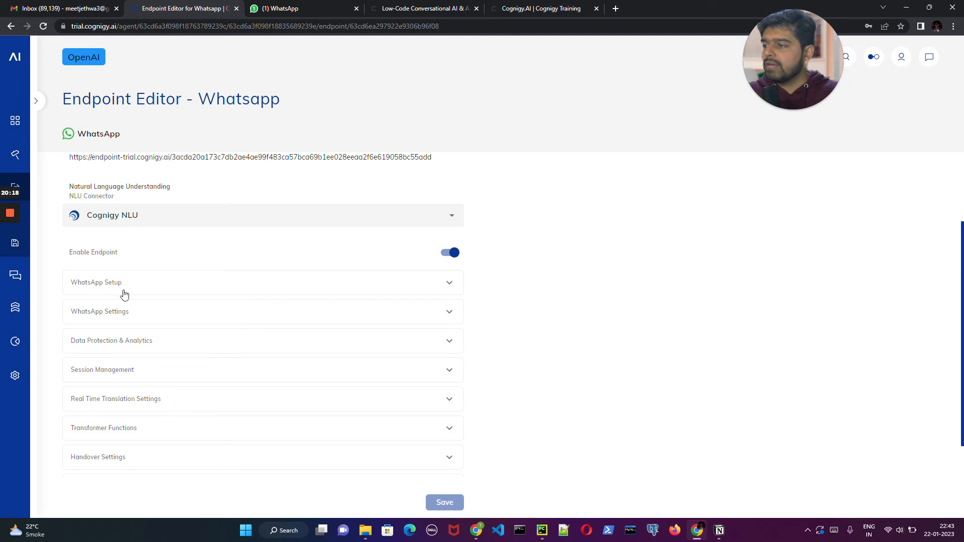
left_click(401, 288)
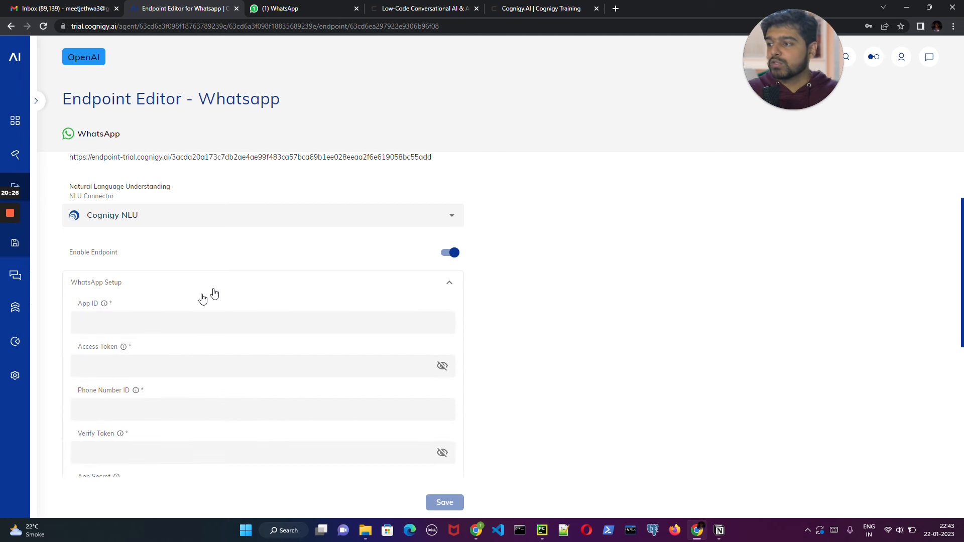
scroll(261, 301, "down", 1)
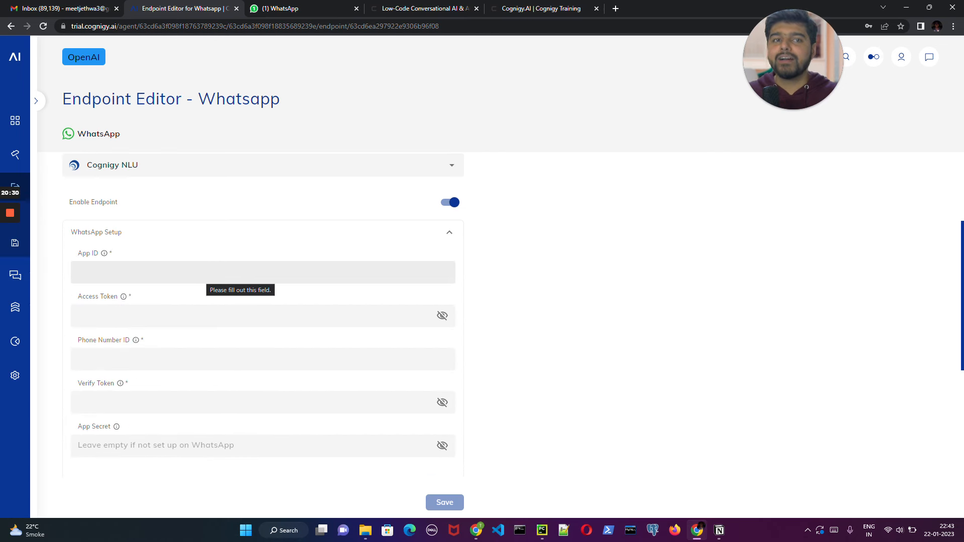
- Search the web for "developer facebook" in a new browser tab and go to My Apps on the Meta for Developers site
left_click(615, 9)
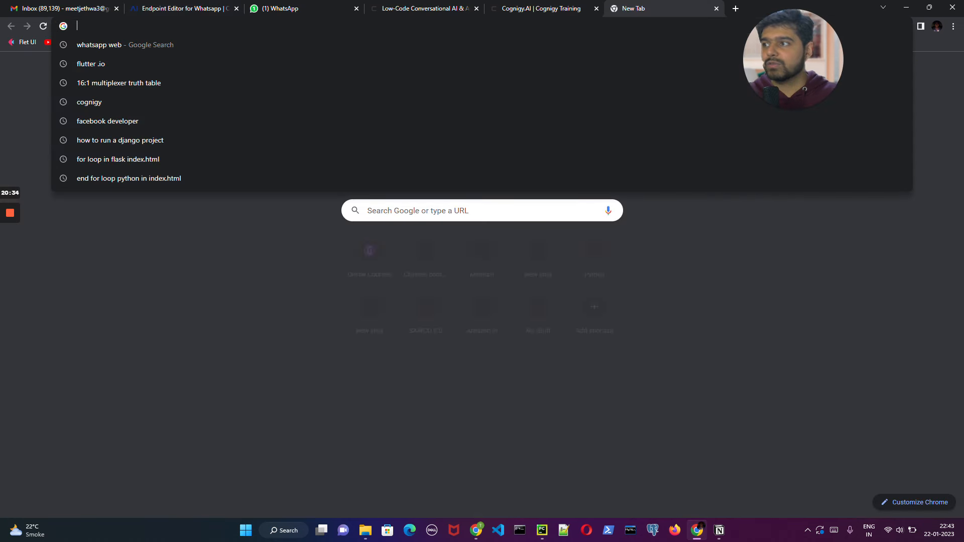
type("deve")
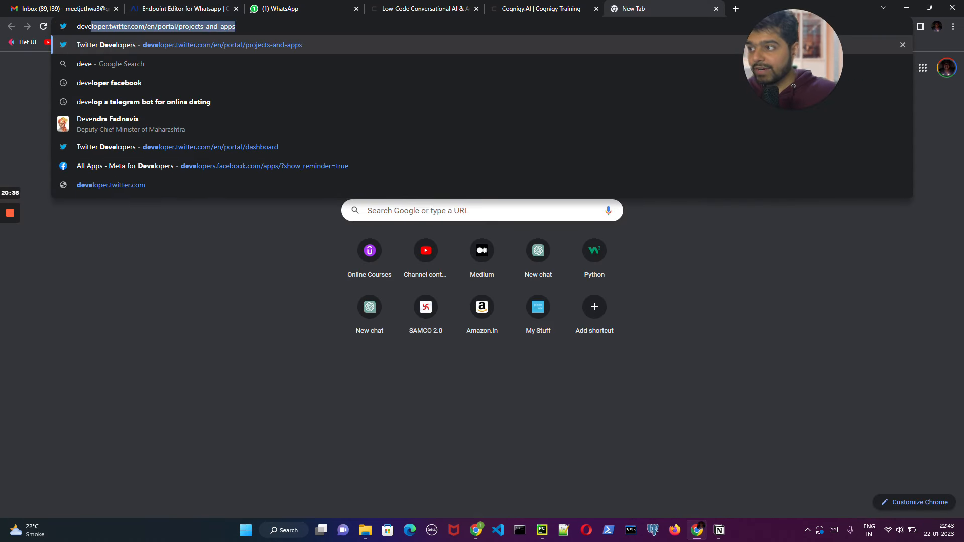
key("Down")
key("Down")
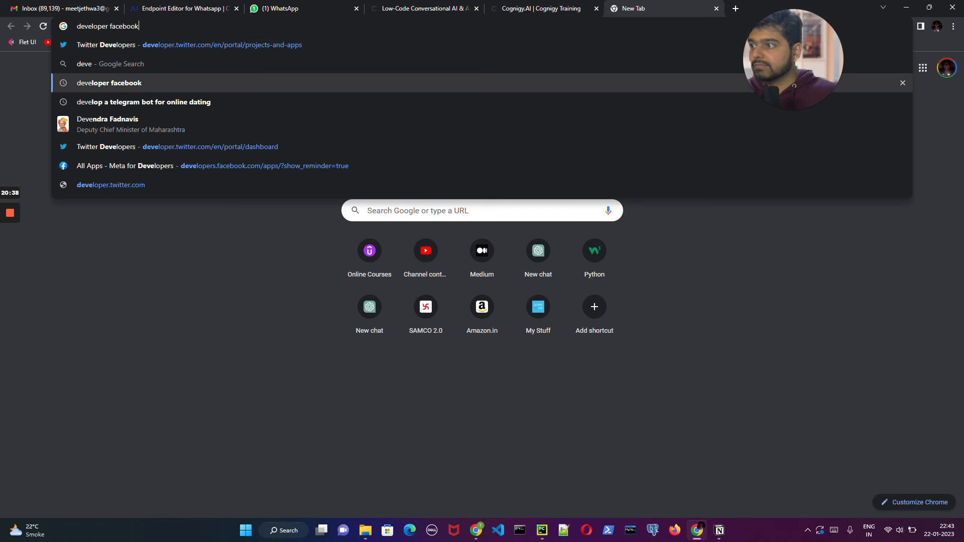
key("Return")
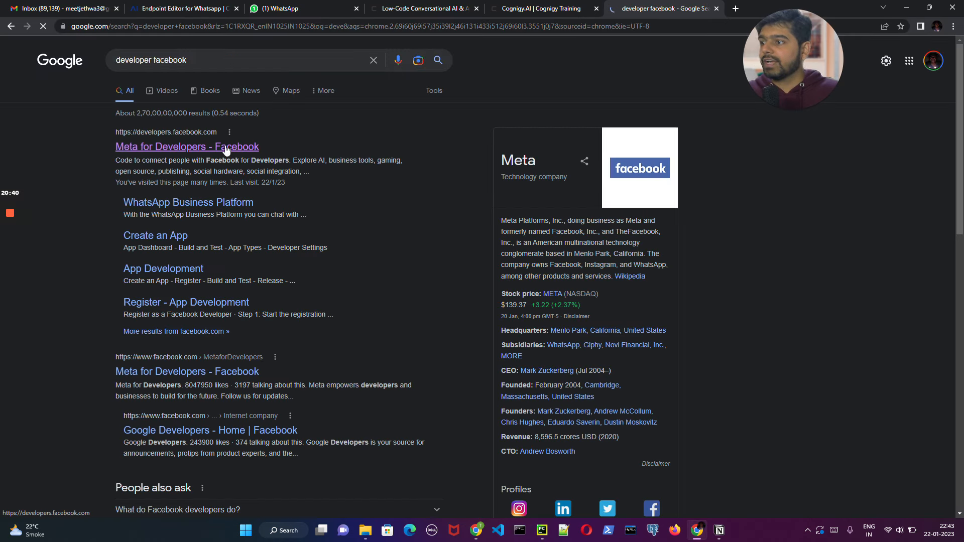
middle_click(226, 148)
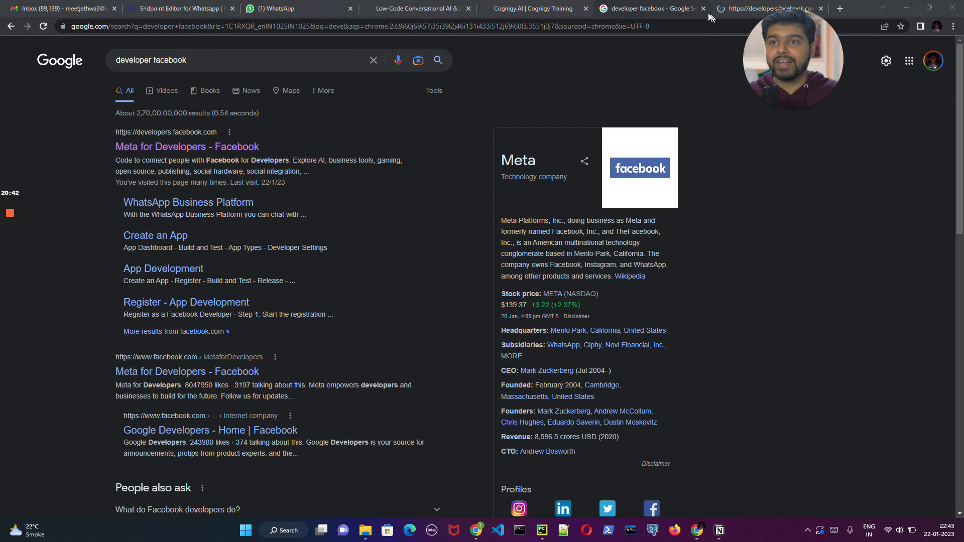
left_click(704, 8)
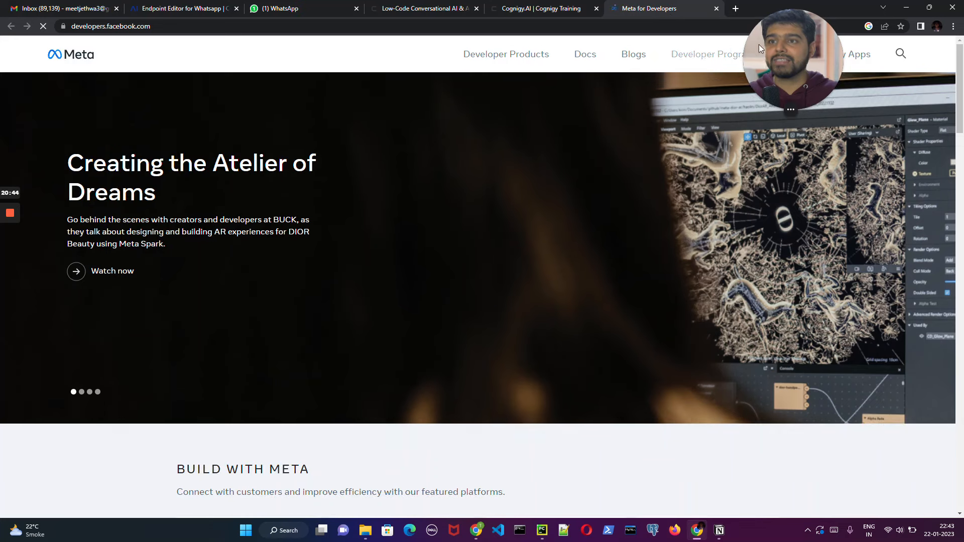
left_click_drag(794, 47, 893, 47)
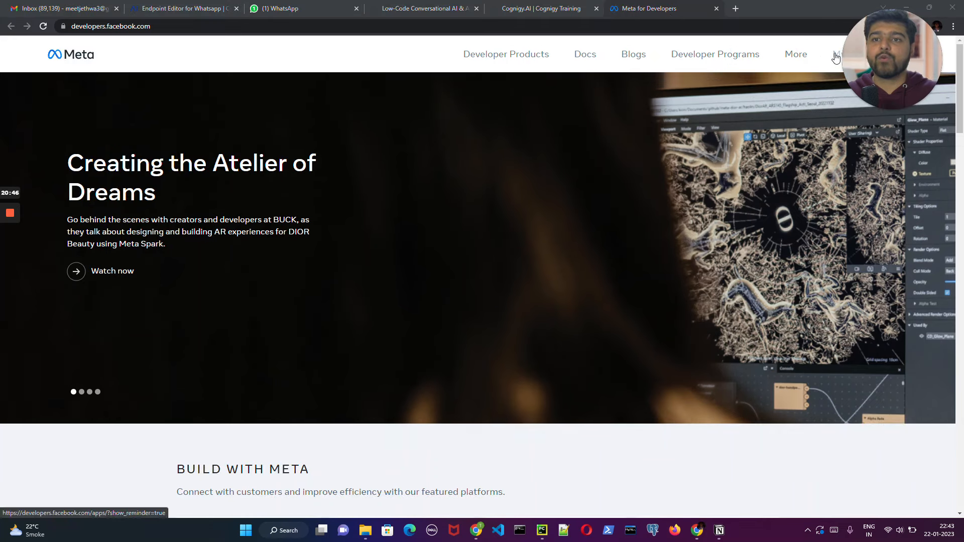
left_click(836, 57)
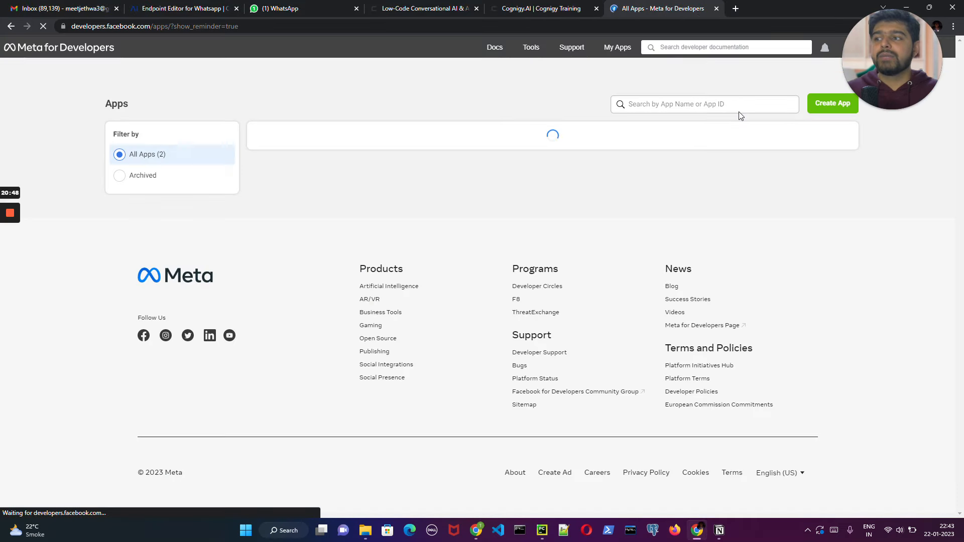
left_click(836, 103)
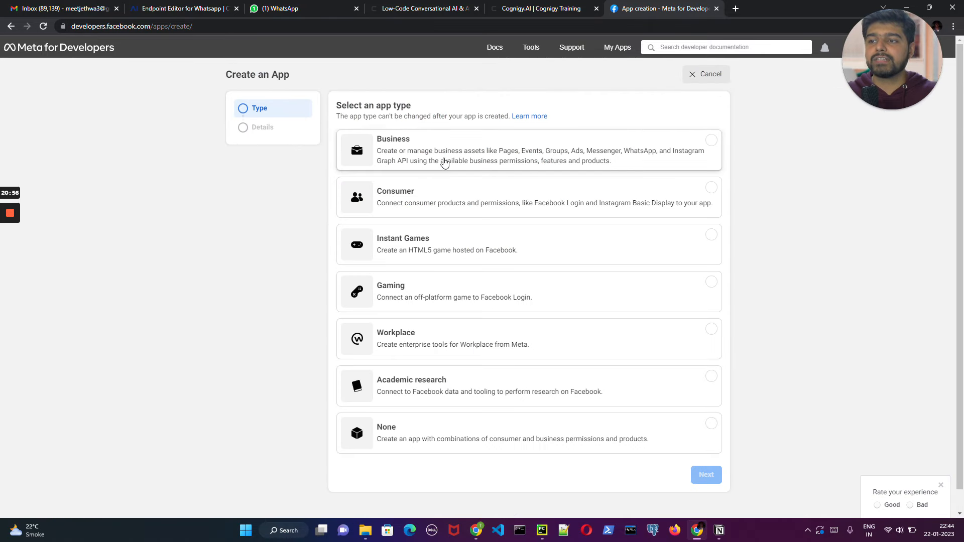
left_click(523, 154)
left_click(705, 474)
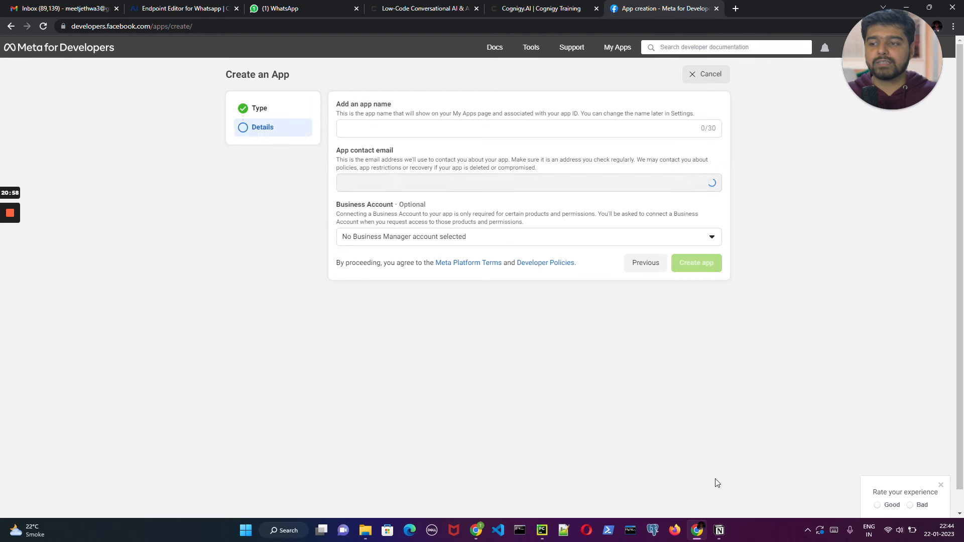
left_click(419, 128)
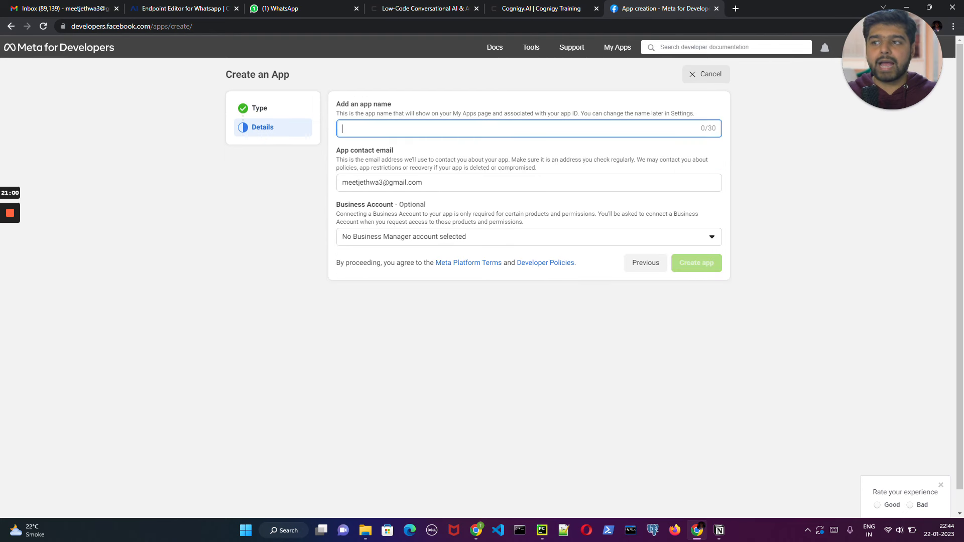
left_click(439, 238)
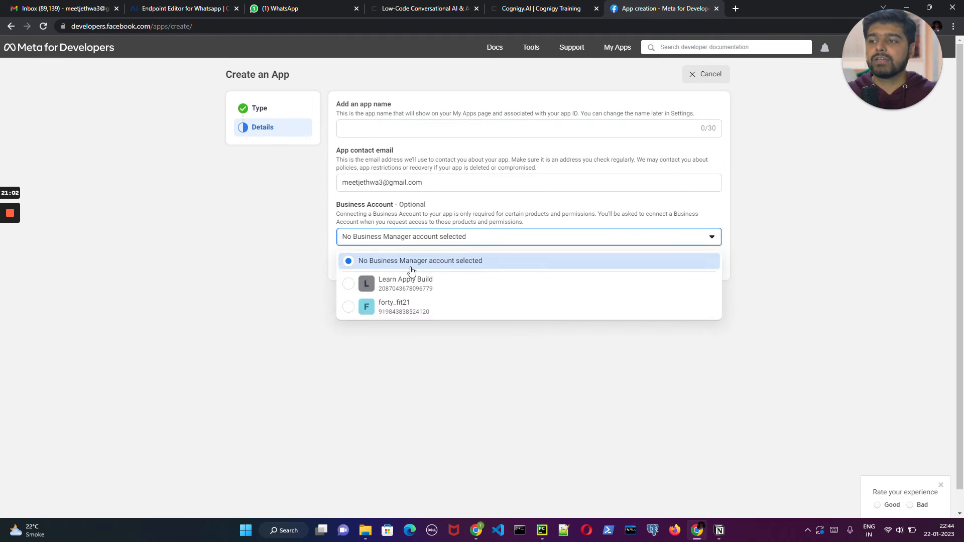
left_click(307, 313)
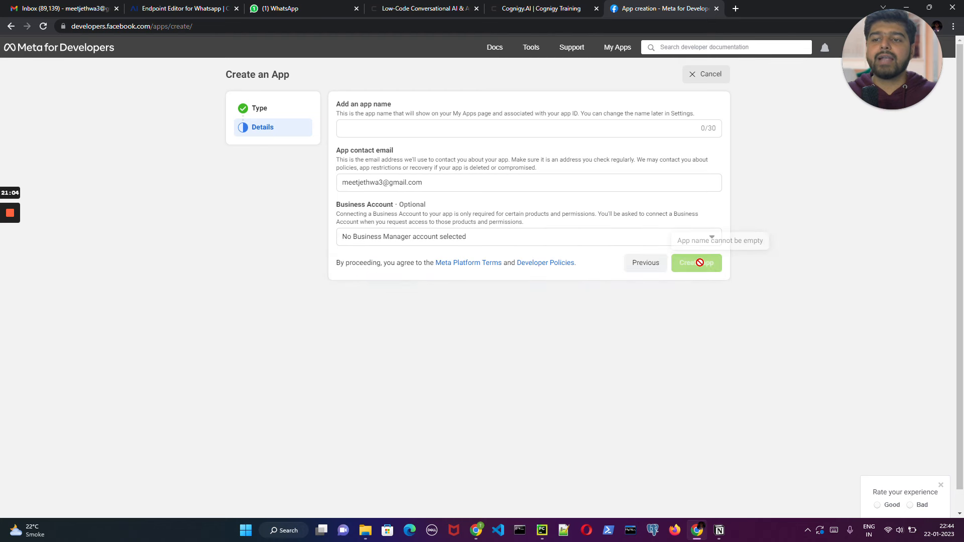
left_click(645, 264)
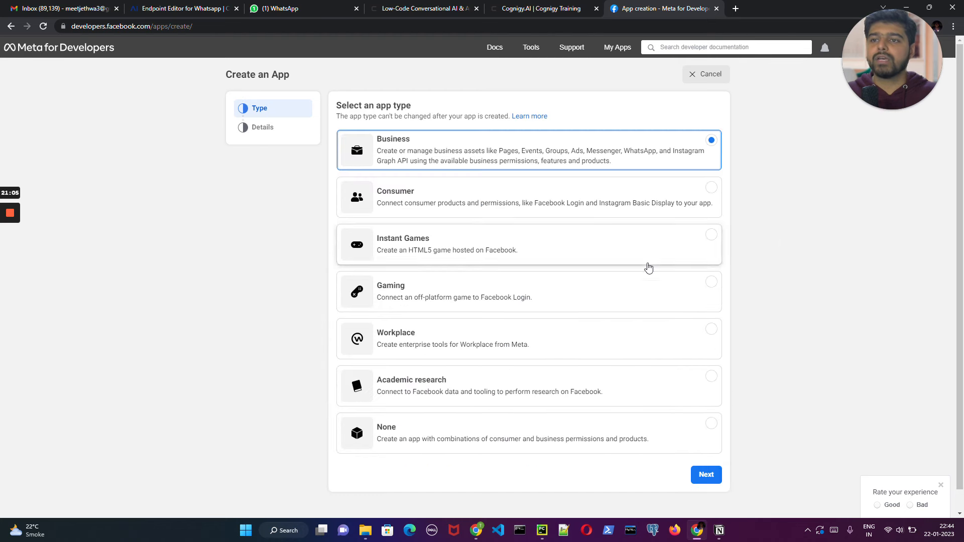
left_click(717, 74)
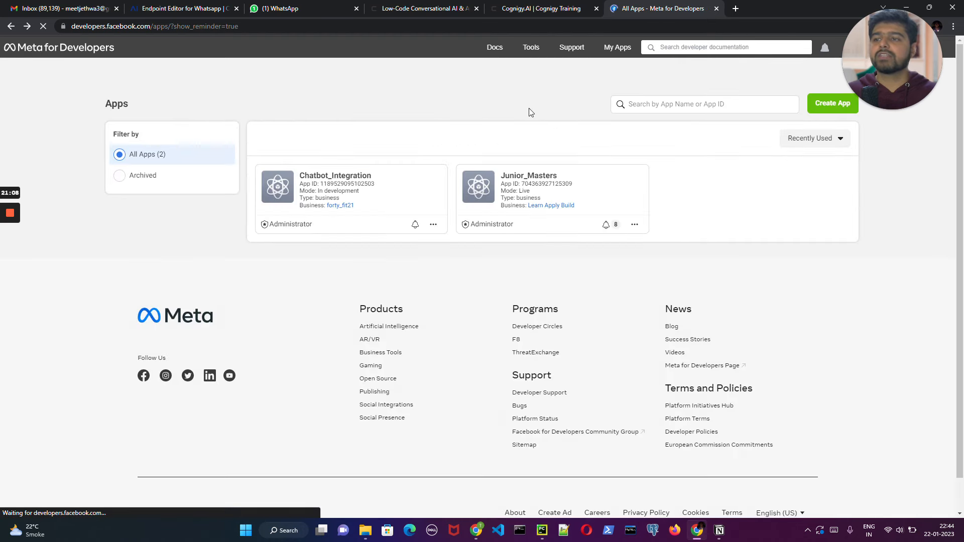
- Copy the App ID of the Chatbot_Integration app and enter it as the App ID in the Cognigy endpoint's WhatsApp Setup
left_click(325, 177)
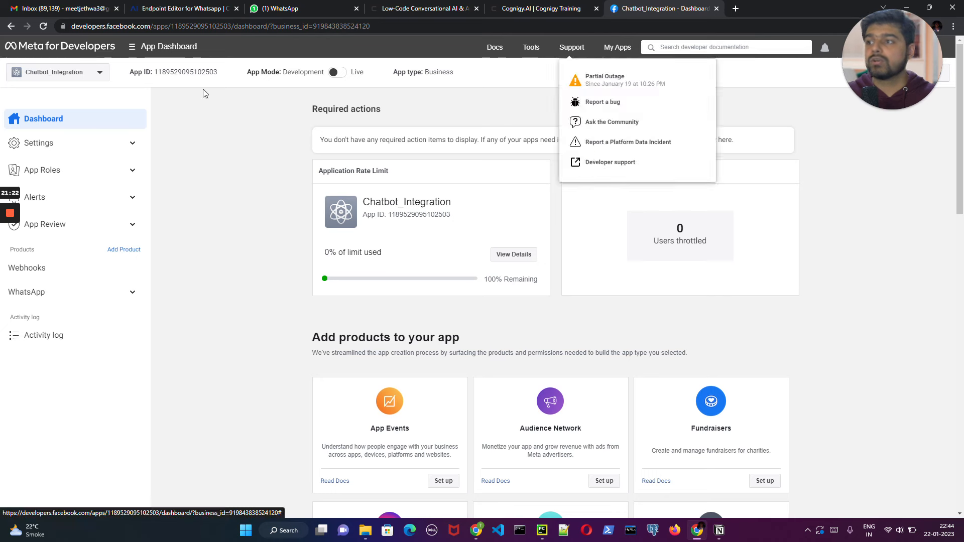
left_click(199, 73)
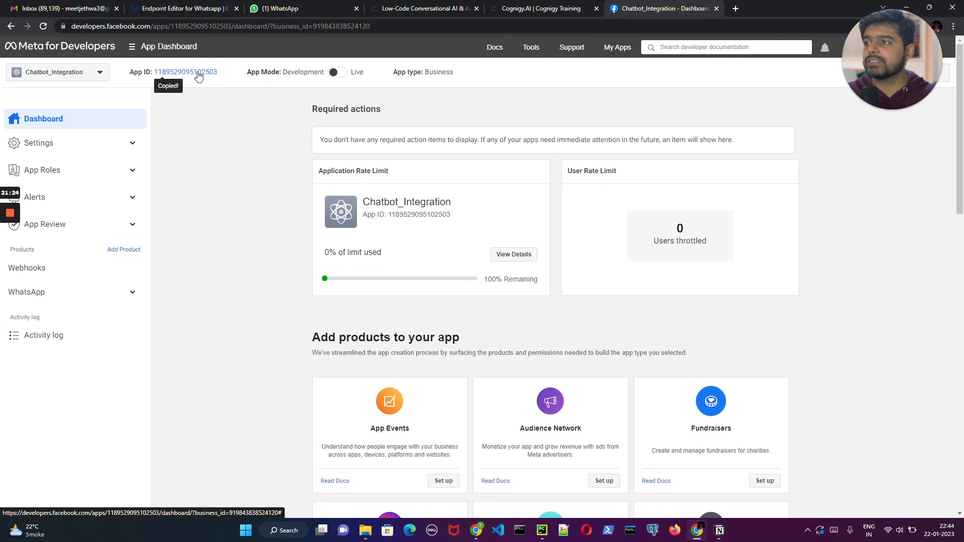
left_click(427, 8)
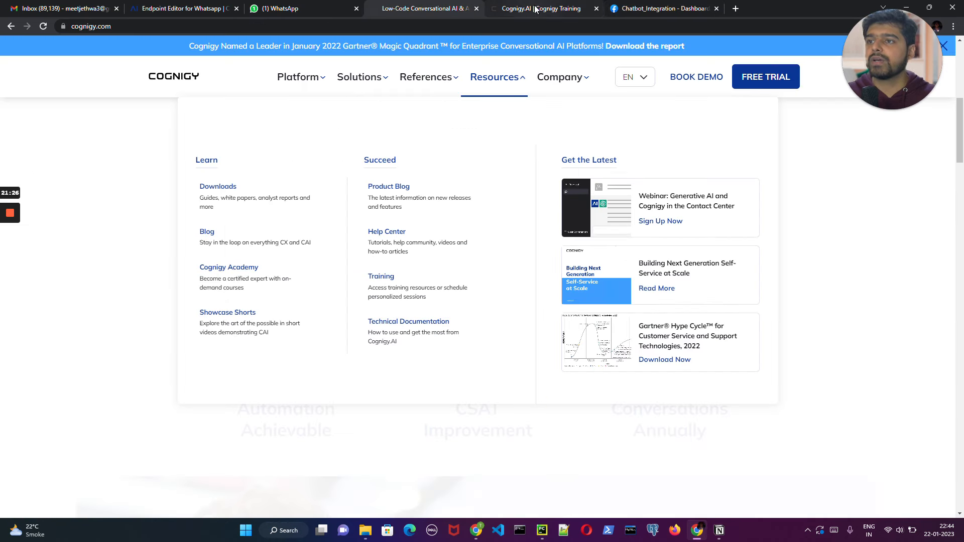
left_click(542, 9)
left_click(166, 8)
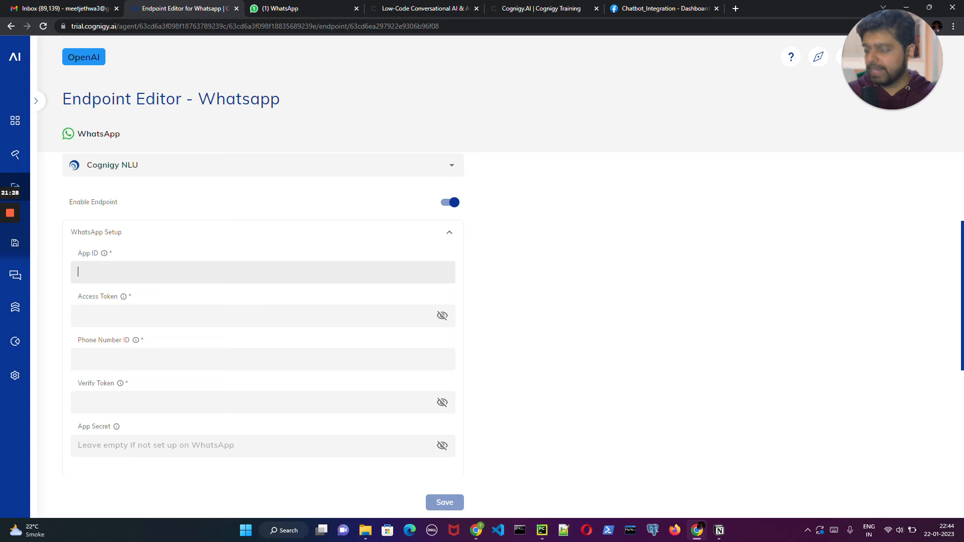
key("ctrl+v")
key("Tab")
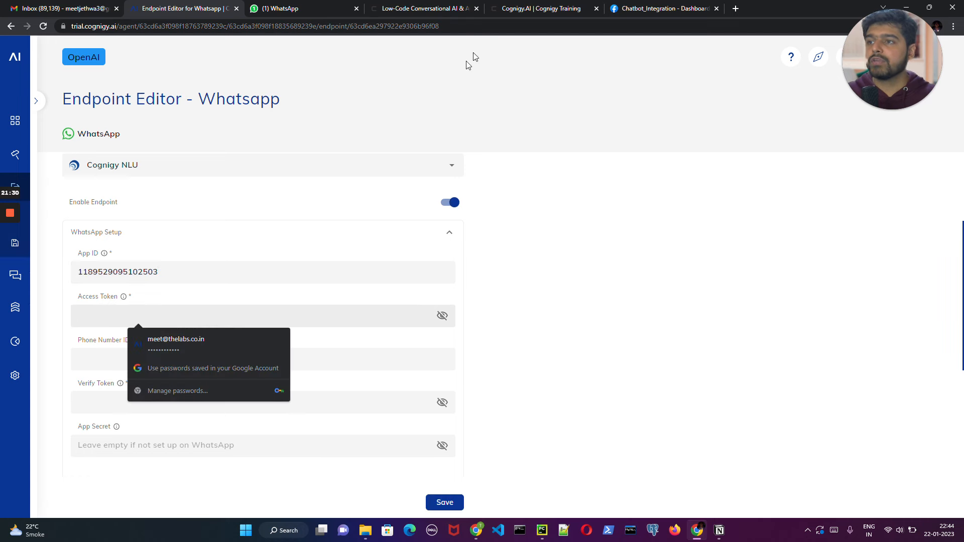
- Switch to the Chatbot_Integration app on Meta for Developers and open the Getting started page of its WhatsApp product
left_click(670, 7)
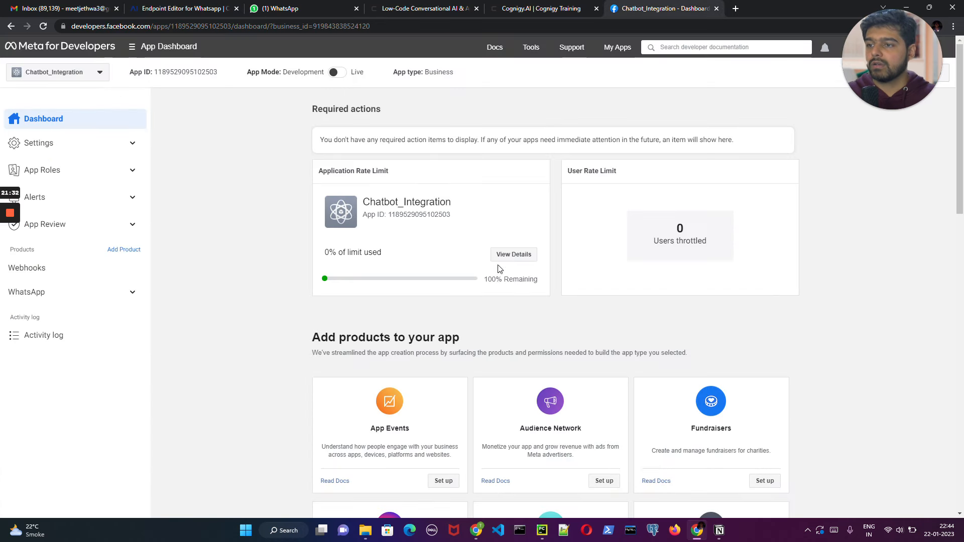
scroll(499, 261, "down", 1)
scroll(442, 215, "up", 1)
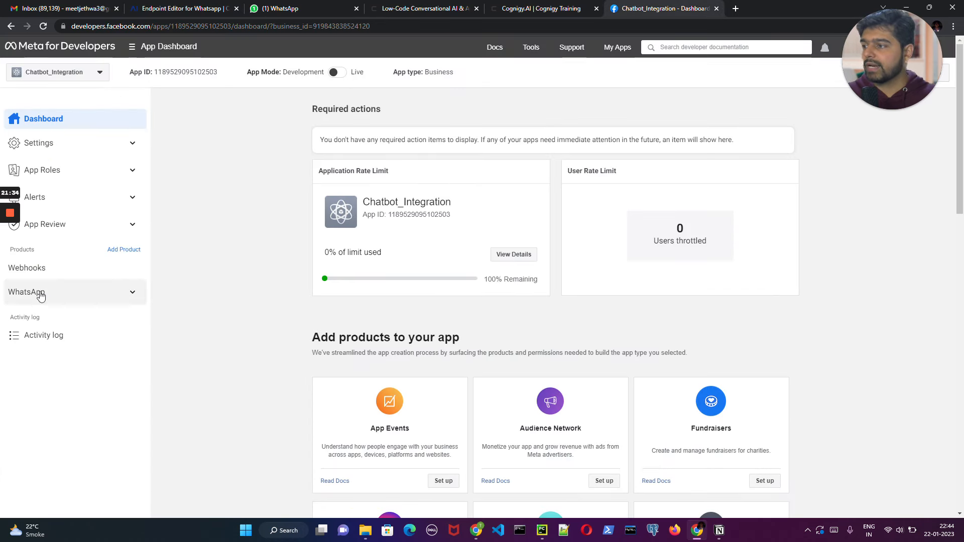
left_click(39, 294)
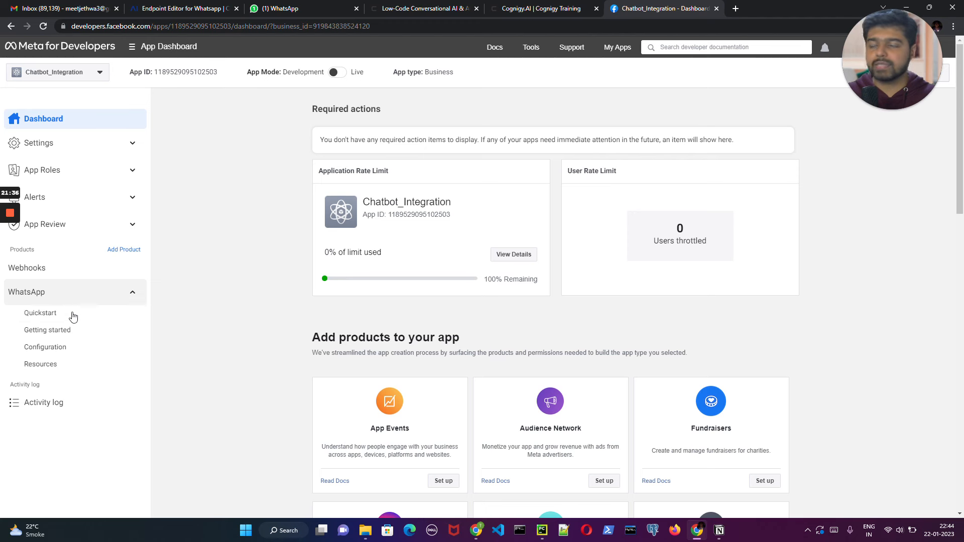
left_click(65, 330)
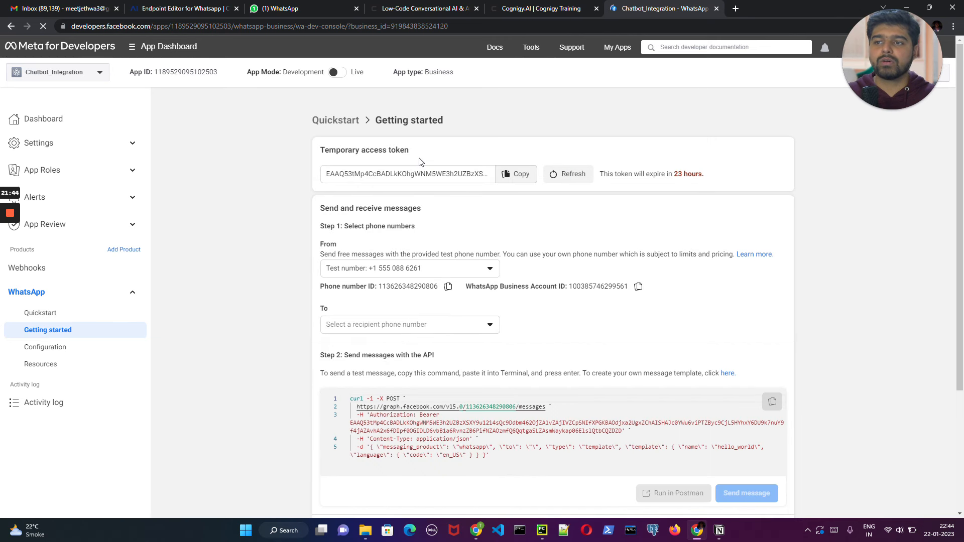
- Copy the temporary access token from Meta and paste it as the Access Token in the Cognigy endpoint's WhatsApp Setup
left_click(518, 181)
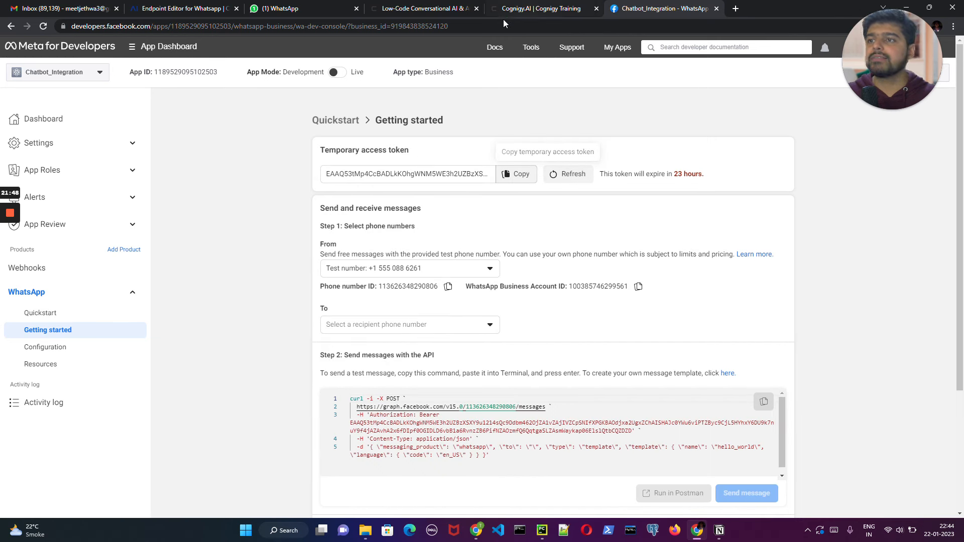
left_click(181, 9)
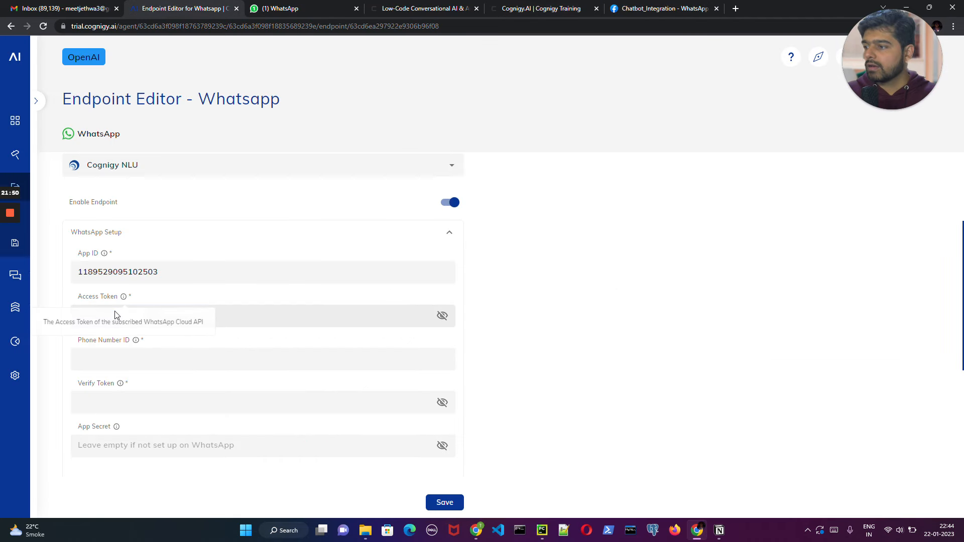
left_click(132, 316)
key("ctrl+v")
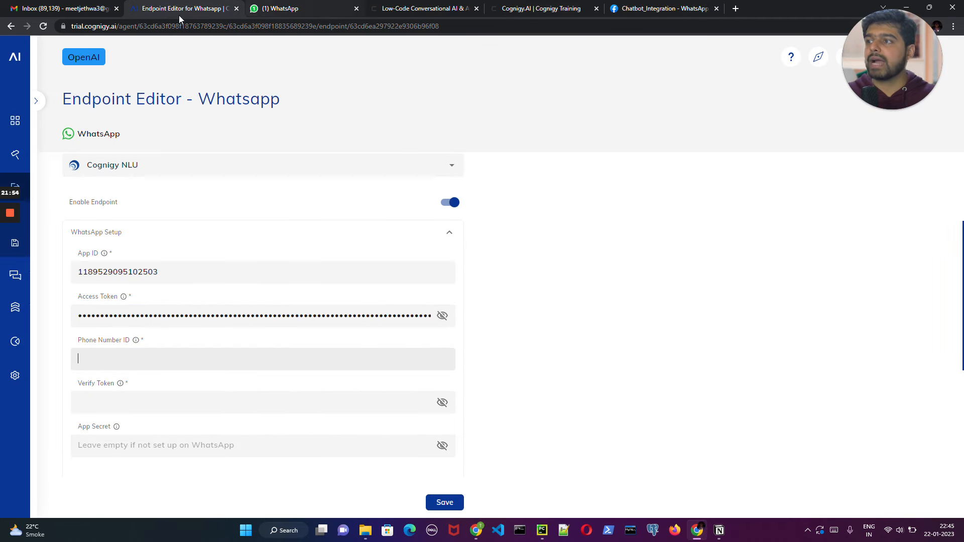
- Copy the test number's Phone number ID from Meta and enter it as the Phone Number ID in the Cognigy endpoint's WhatsApp Setup
left_click(659, 8)
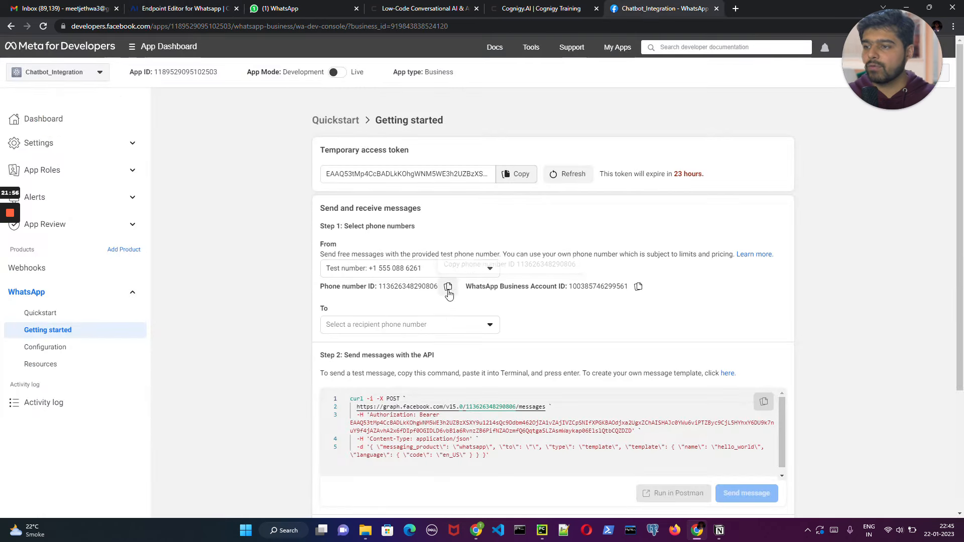
left_click(448, 287)
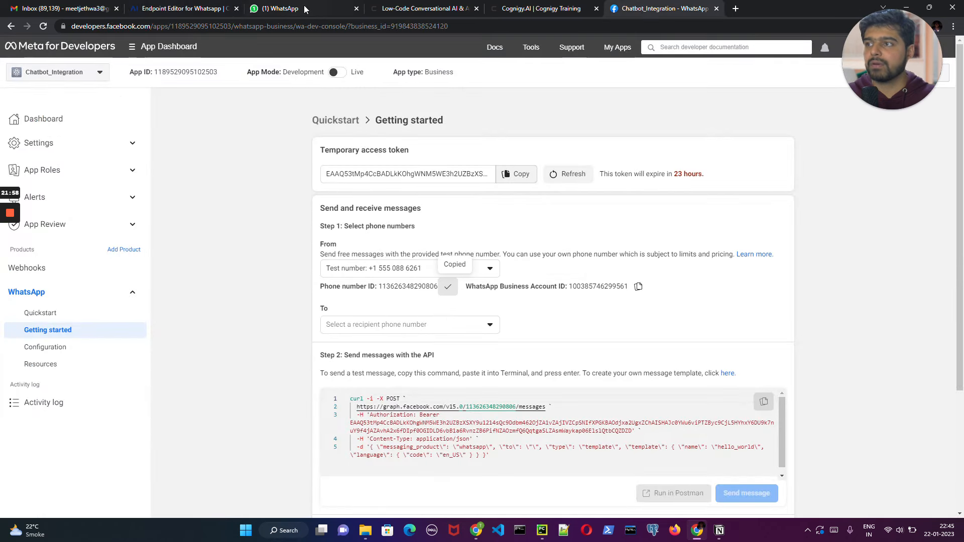
left_click(182, 9)
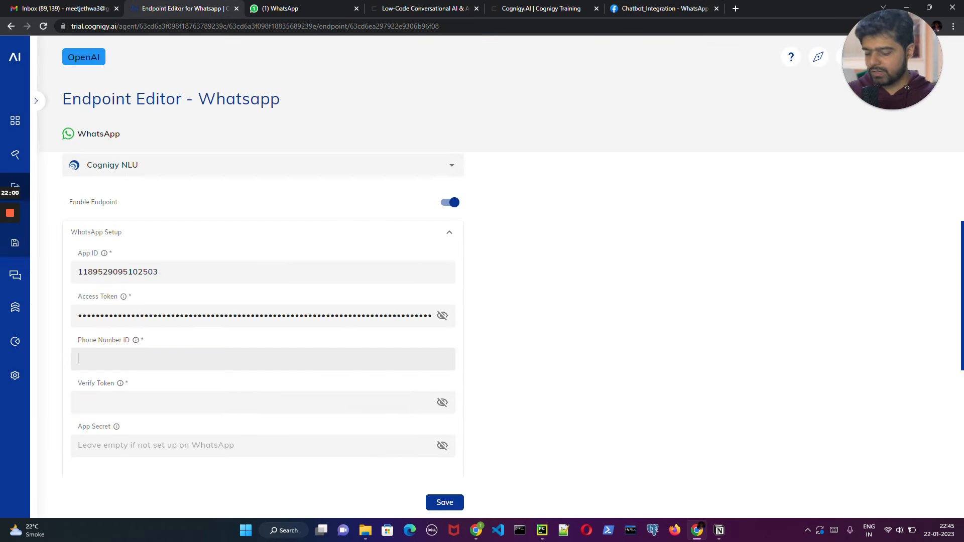
key("ctrl+v")
key("Tab")
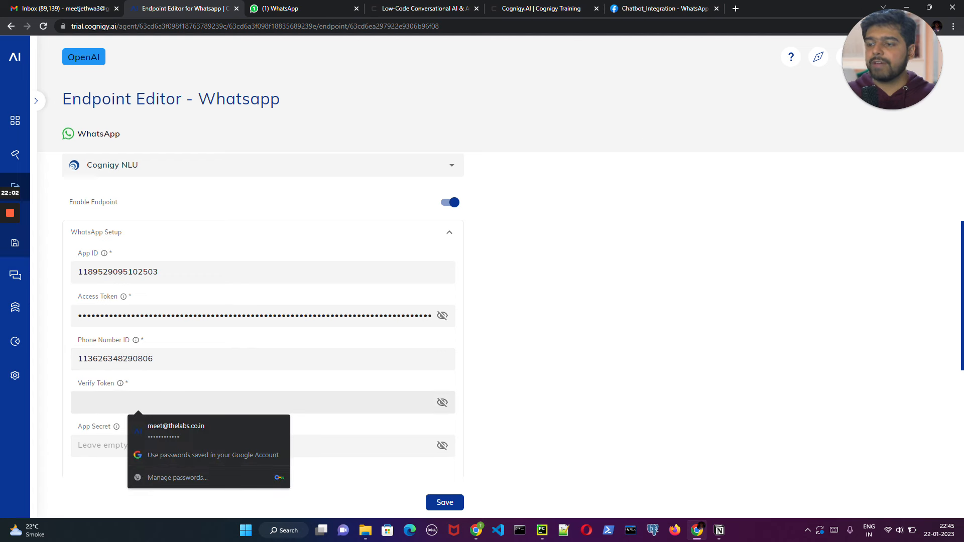
- Enter a self-chosen verify token in the Verify Token field of the endpoint's WhatsApp Setup
scroll(244, 295, "up", 3)
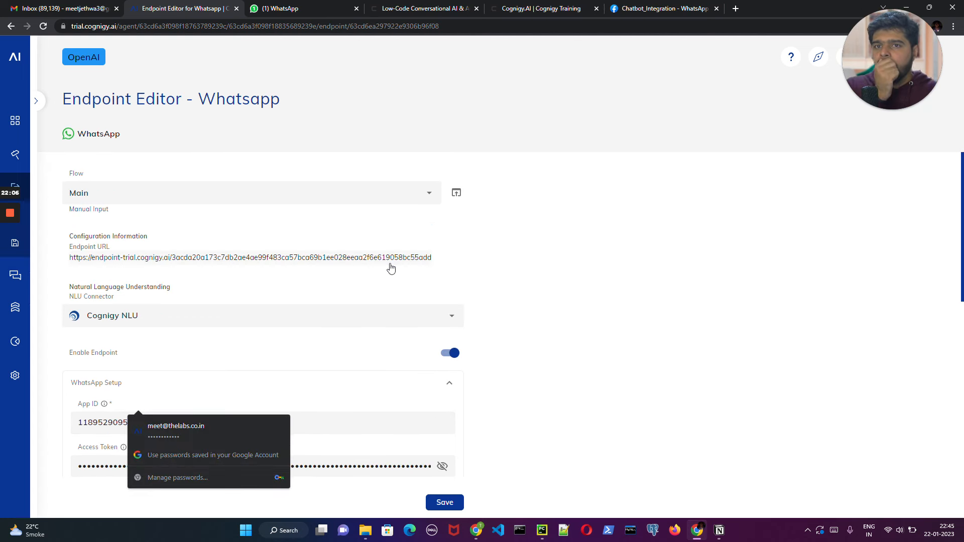
scroll(274, 366, "down", 6)
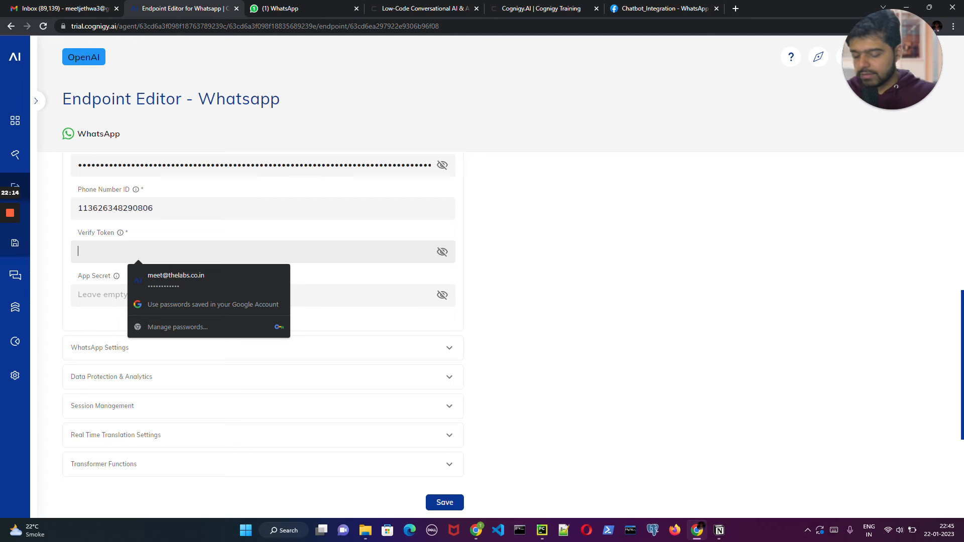
type("•••••")
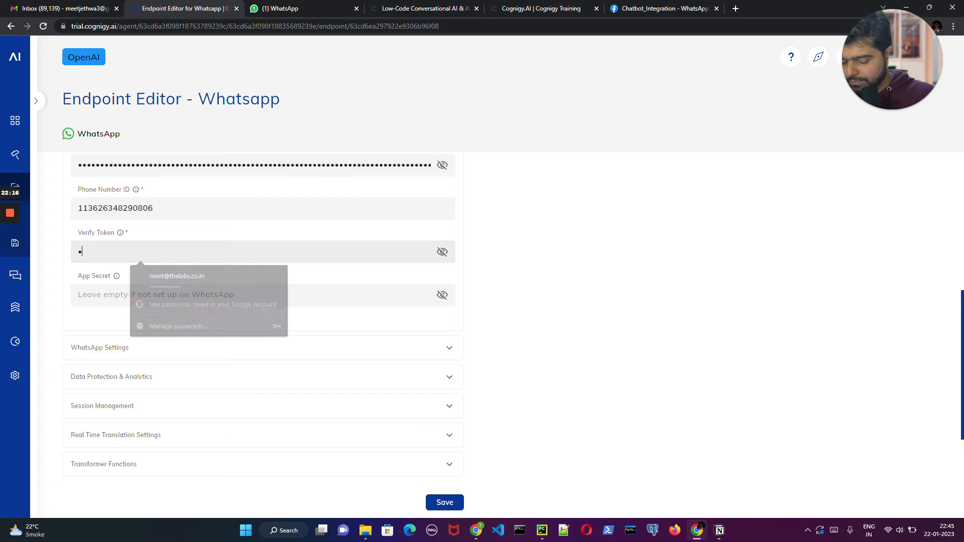
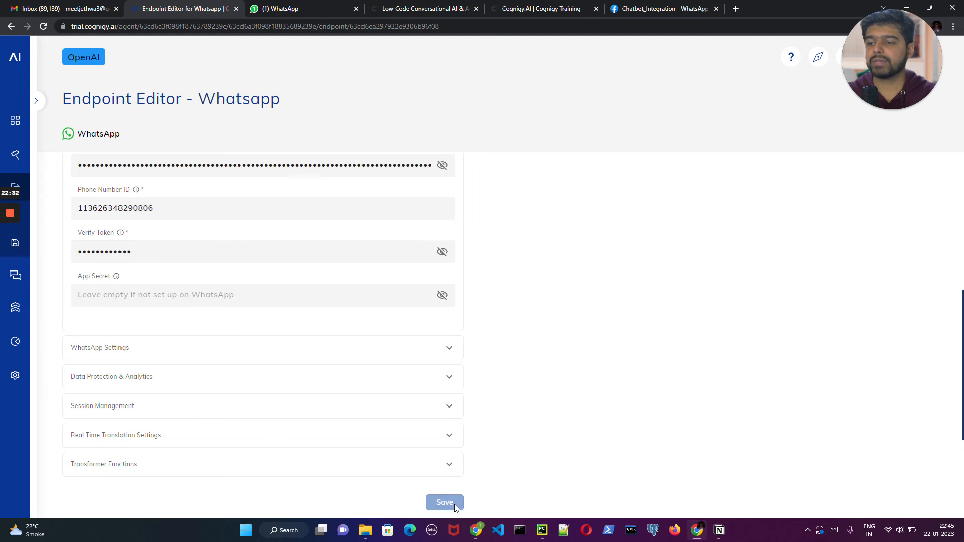
- Switch to the Getting started page on Meta for Developers and select the saved recipient phone number for the test message
left_click(673, 10)
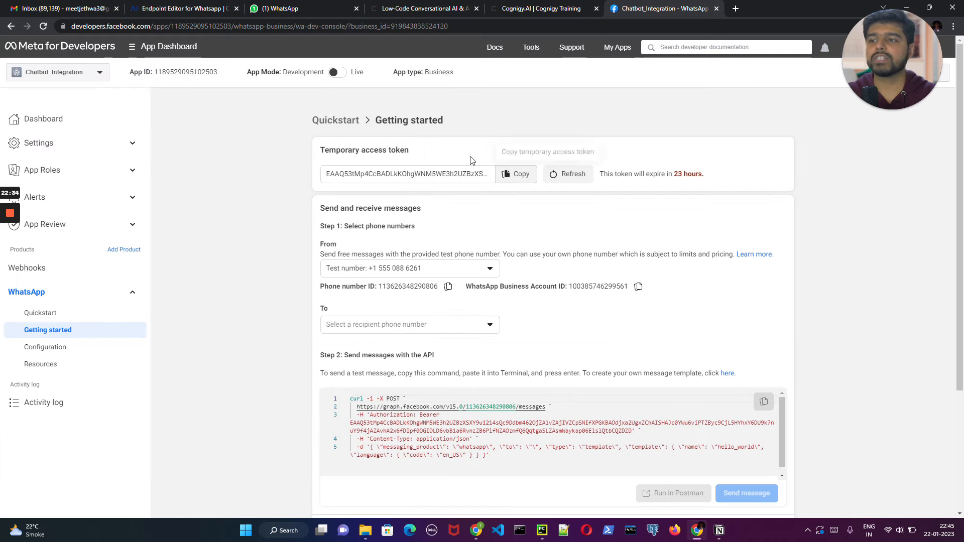
left_click(449, 327)
left_click(402, 345)
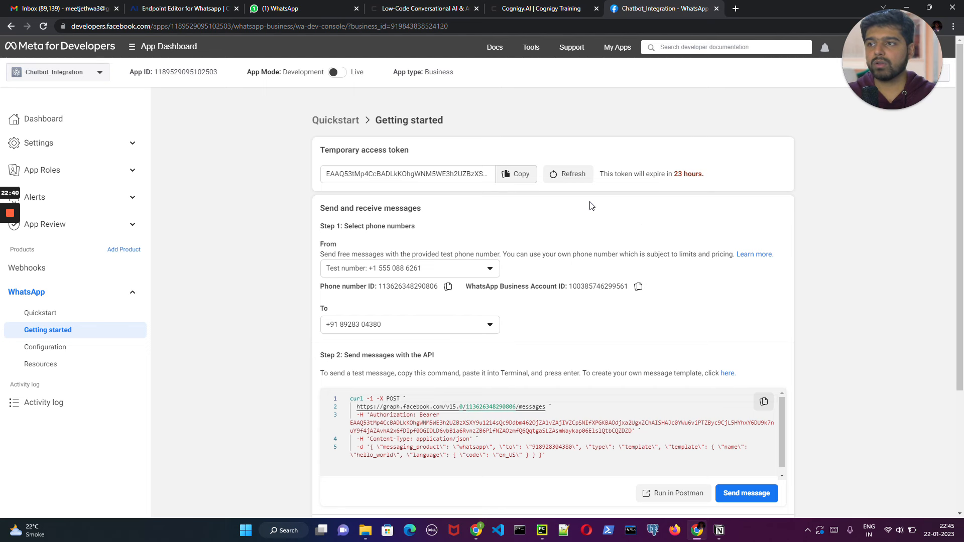
- Open the webhook for editing in the app's WhatsApp Configuration and clear its existing callback URL
left_click(63, 348)
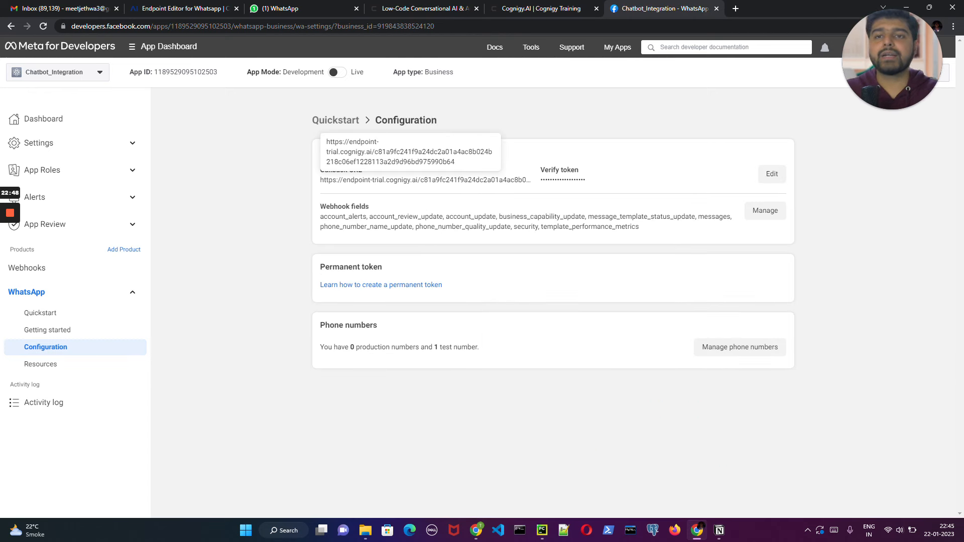
left_click(772, 175)
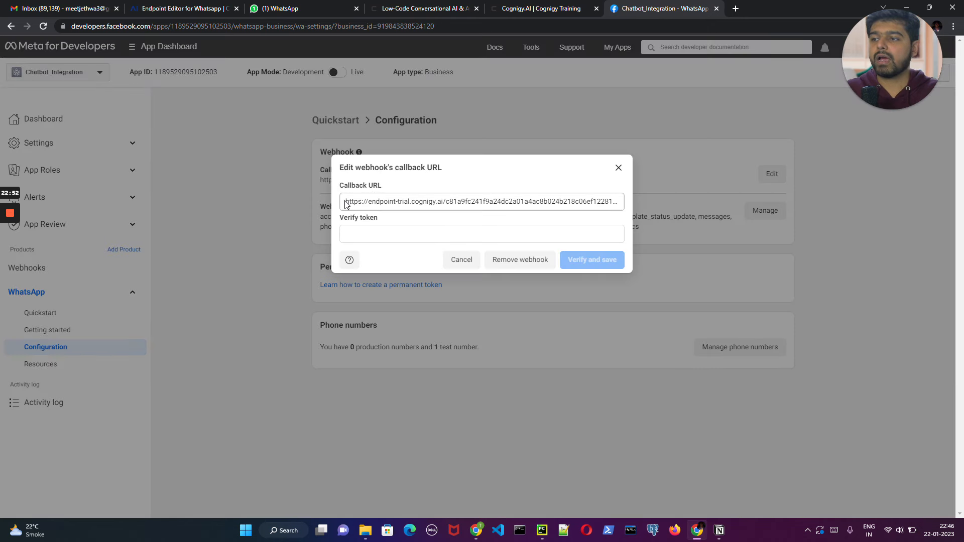
left_click_drag(511, 208, 649, 211)
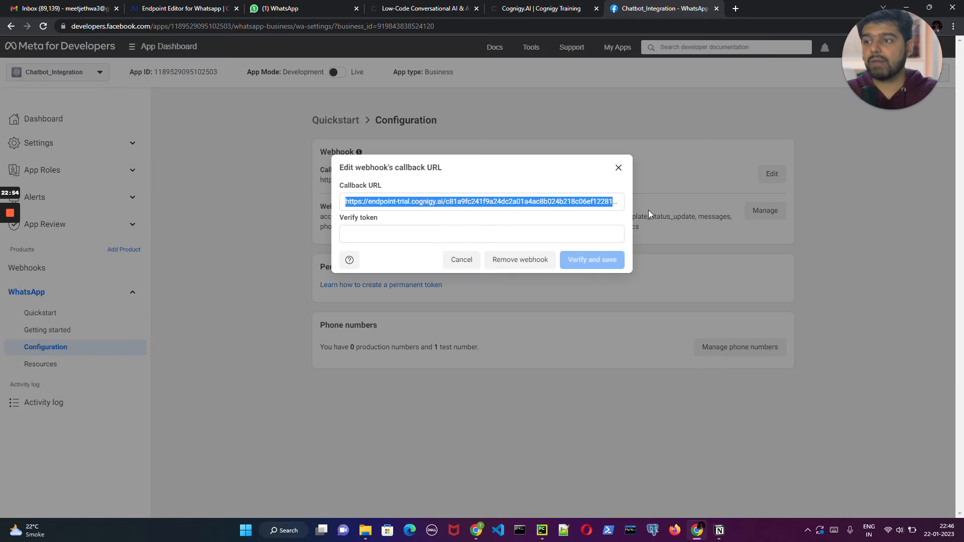
left_click(618, 209)
left_click_drag(618, 209, 320, 202)
key("BackSpace")
left_click_drag(445, 201, 314, 191)
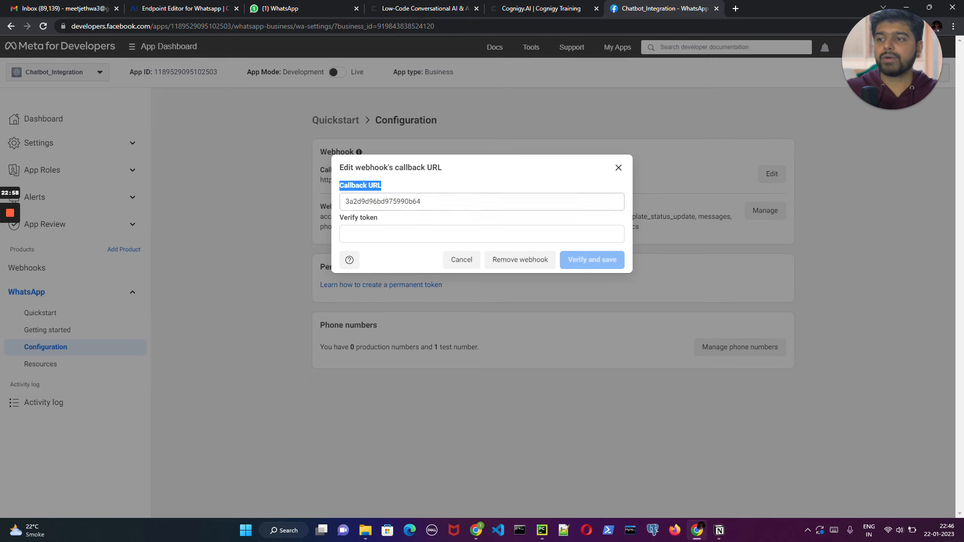
left_click_drag(422, 201, 344, 210)
key("BackSpace")
- Copy the Endpoint URL from the Cognigy WhatsApp endpoint and paste it as the webhook's Callback URL in Meta
left_click(199, 15)
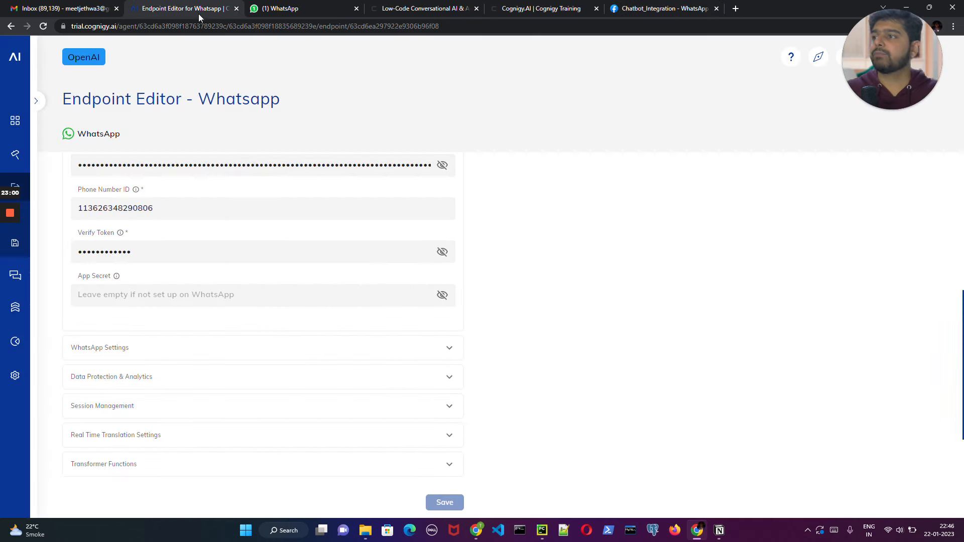
scroll(302, 277, "up", 6)
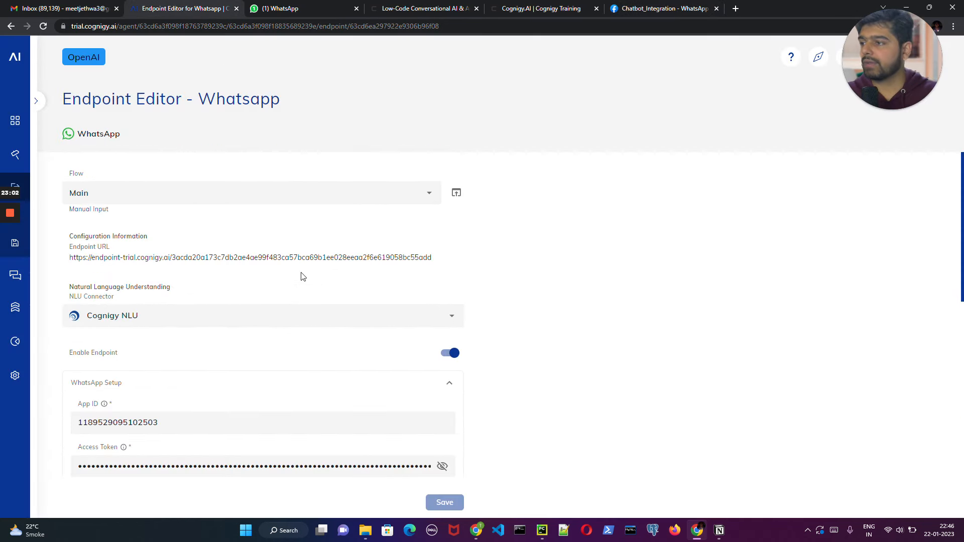
left_click(249, 259)
left_click(662, 9)
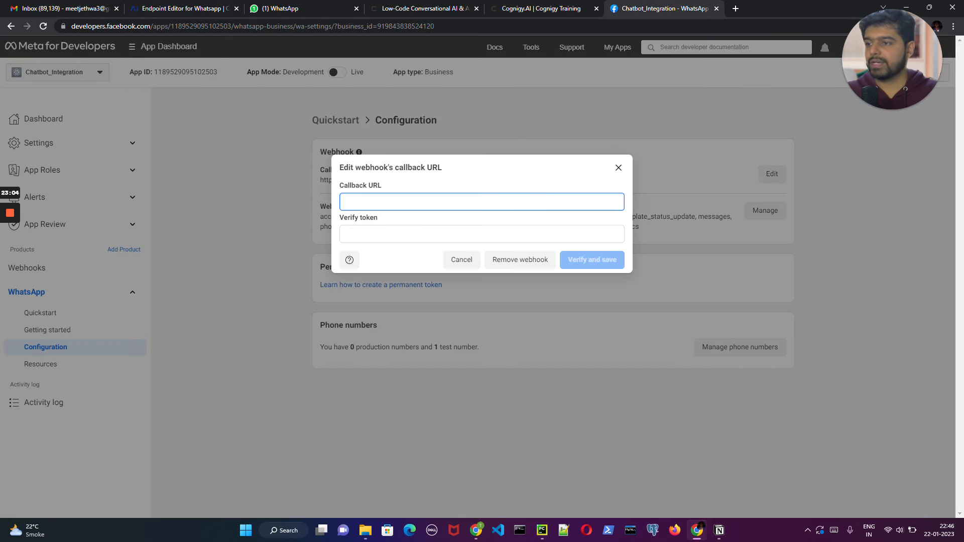
key("ctrl+v")
- Enter the Cognigy endpoint's verify token in the Verify token field of Meta's webhook settings
left_click(406, 236)
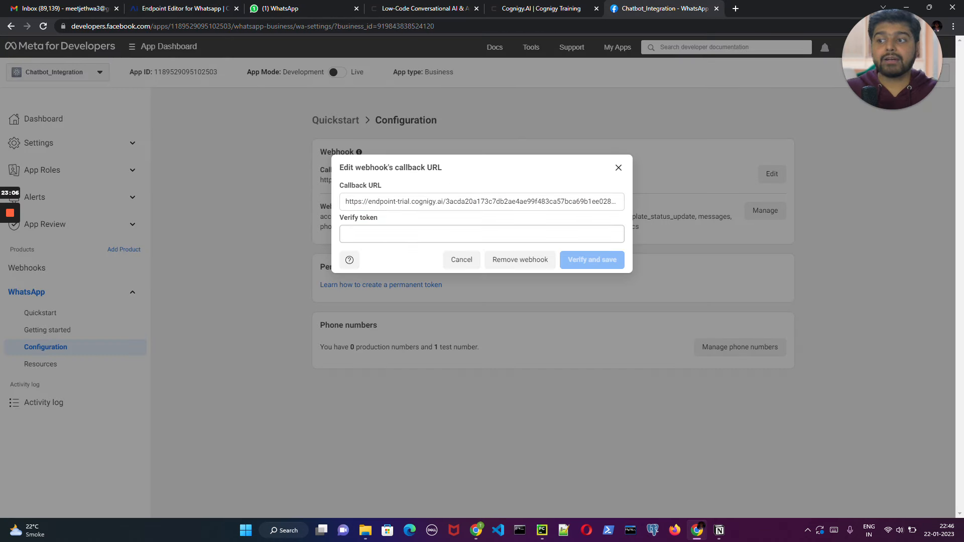
left_click(177, 8)
scroll(223, 298, "down", 4)
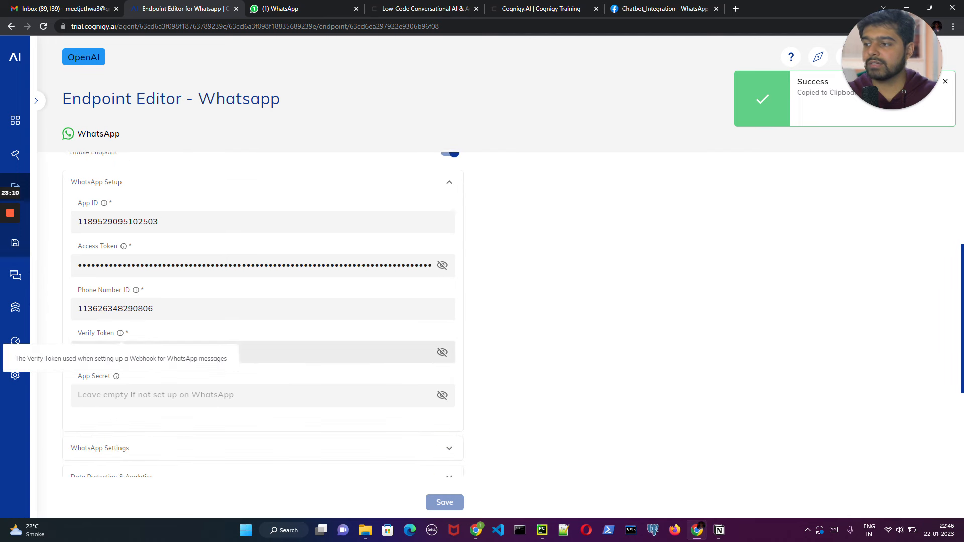
left_click(640, 9)
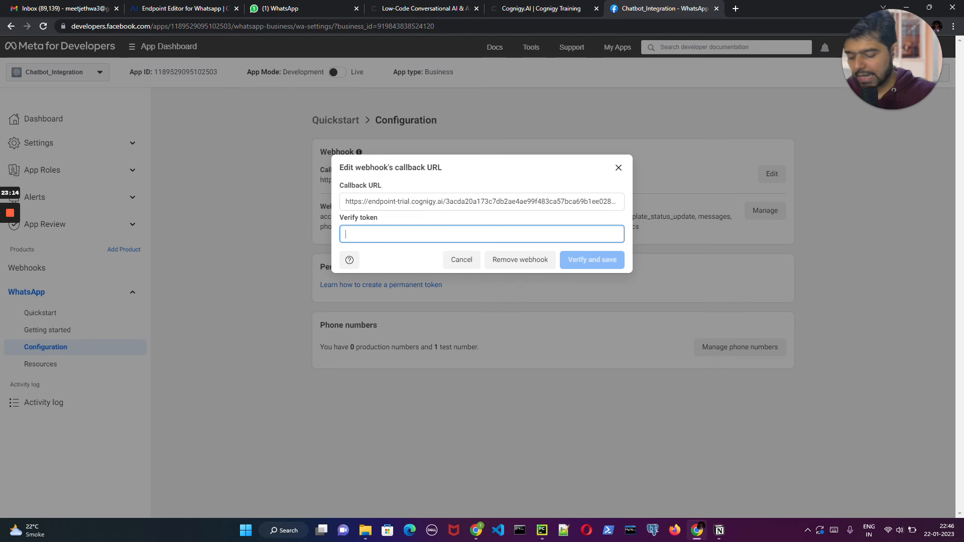
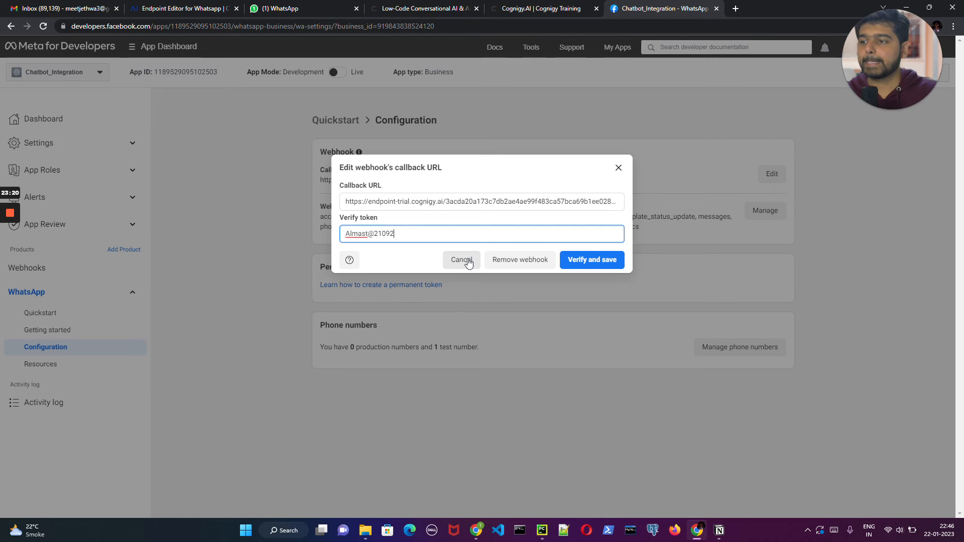
- Reveal the verify token in the Cognigy endpoint, compare it with the one in Meta, and verify and save the webhook
left_click(191, 8)
left_click(443, 353)
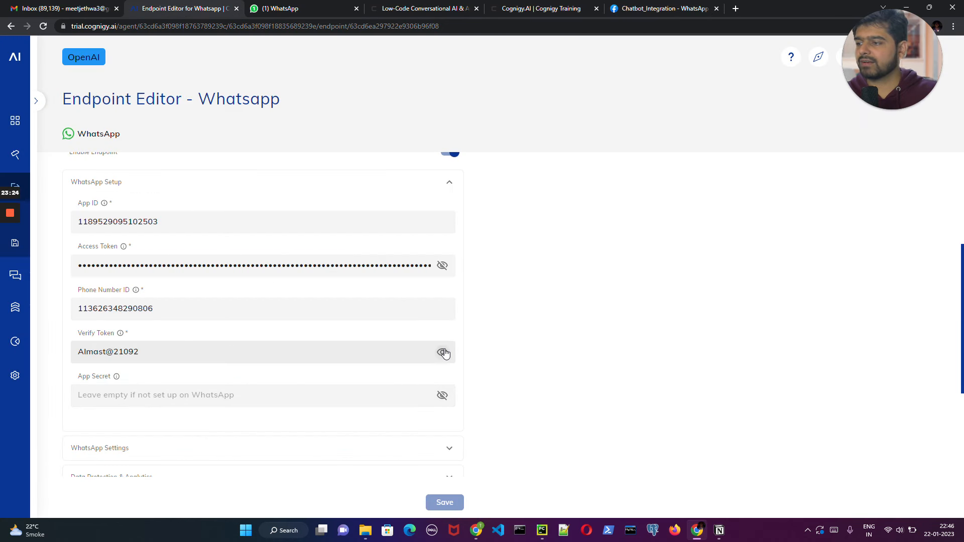
left_click(442, 353)
left_click(443, 353)
left_click_drag(145, 352, 57, 354)
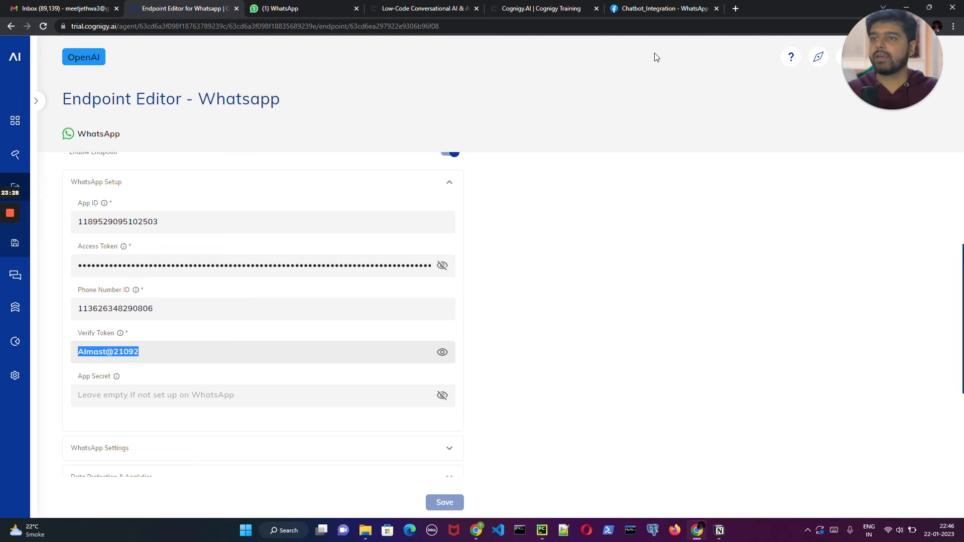
left_click(660, 14)
left_click_drag(396, 234, 327, 237)
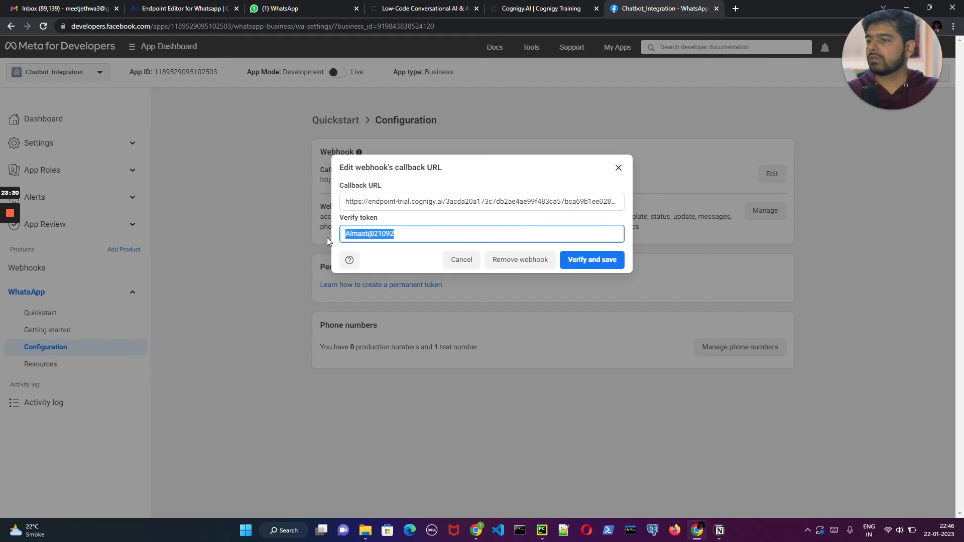
left_click(595, 260)
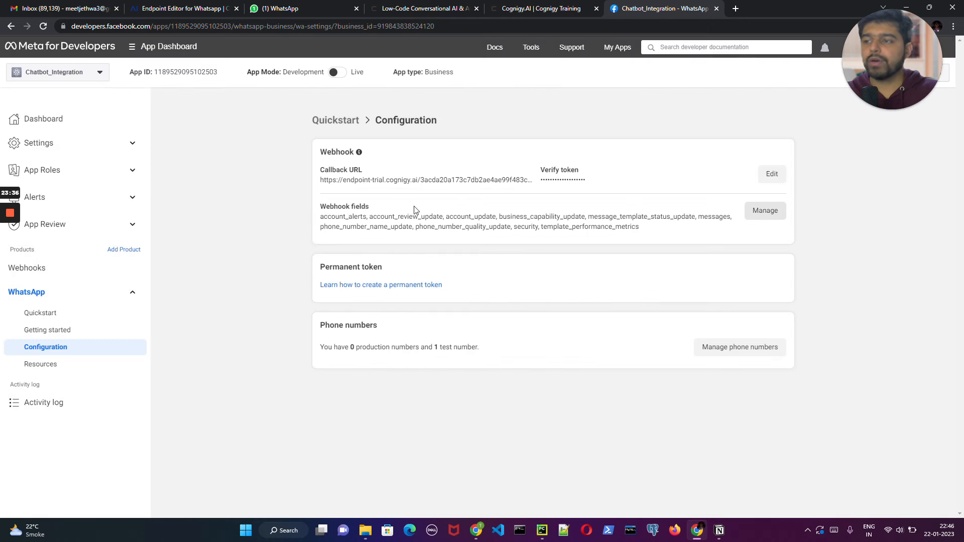
- Review the subscriptions and versions of the webhook fields and close the list
left_click(757, 213)
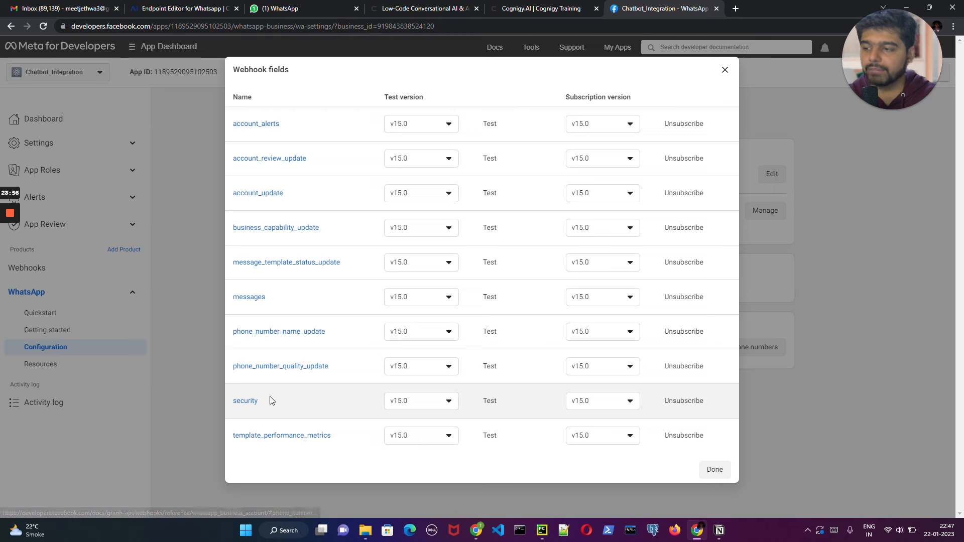
left_click(715, 470)
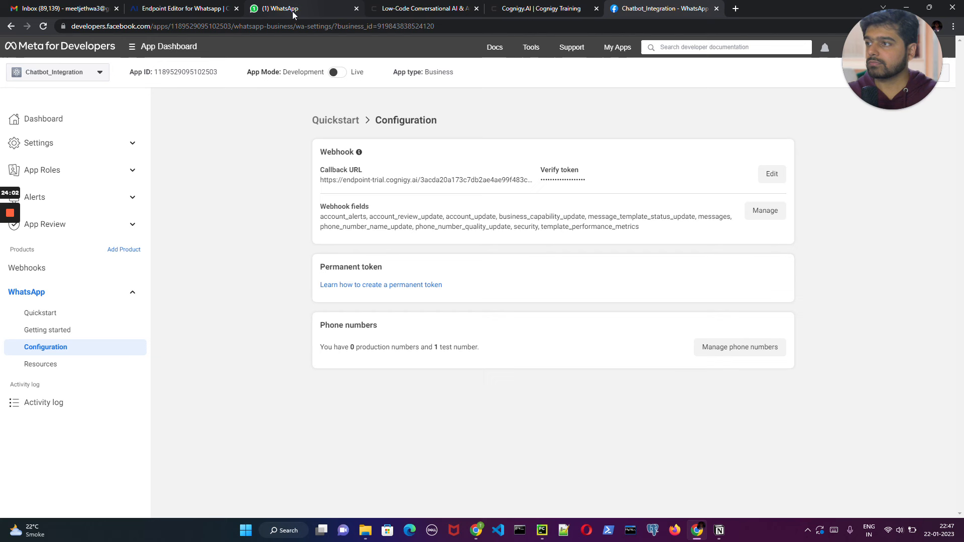
- Send the hello_world test message to the saved recipient phone number from WhatsApp's Getting started page
left_click(55, 333)
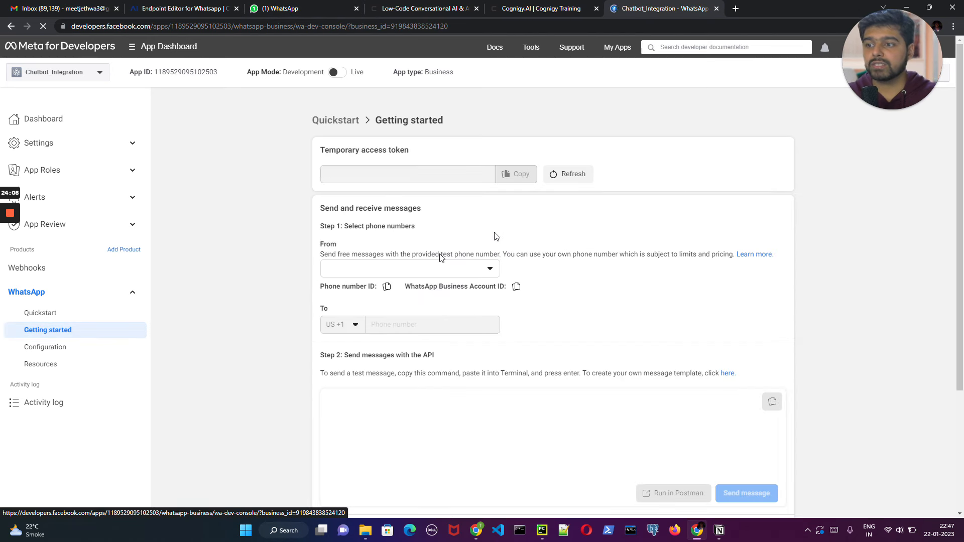
left_click(412, 325)
left_click(387, 346)
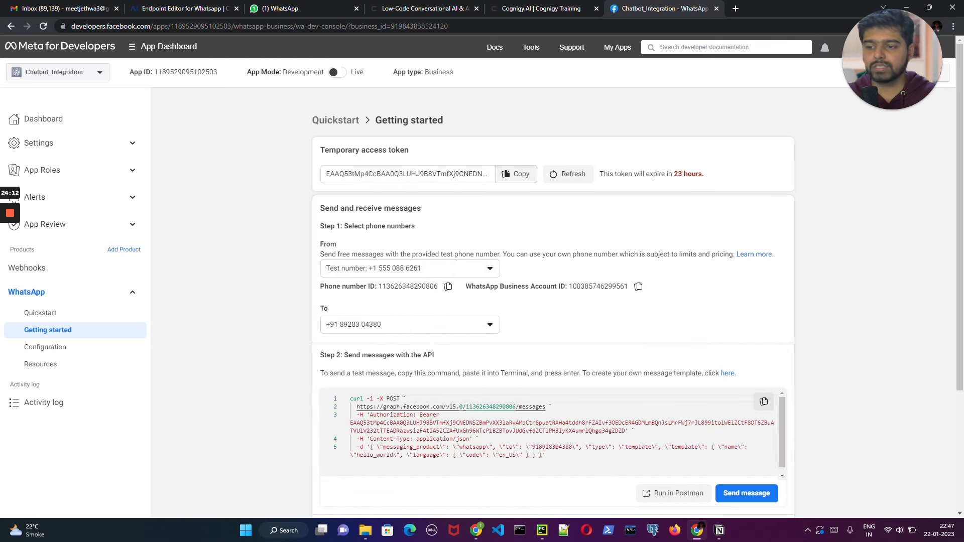
left_click(745, 494)
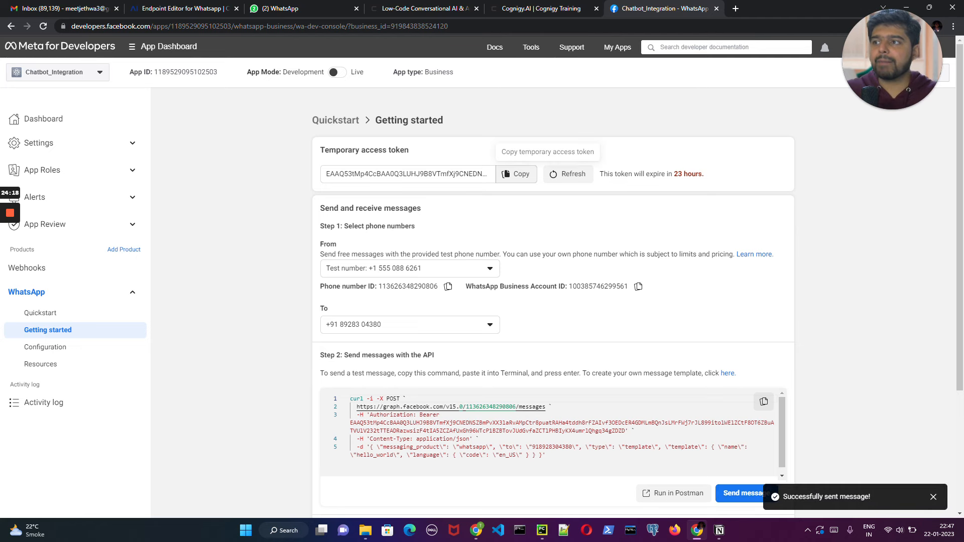
- Switch to WhatsApp Web and open the chat with Meta's test number, ready to write a message
left_click(303, 11)
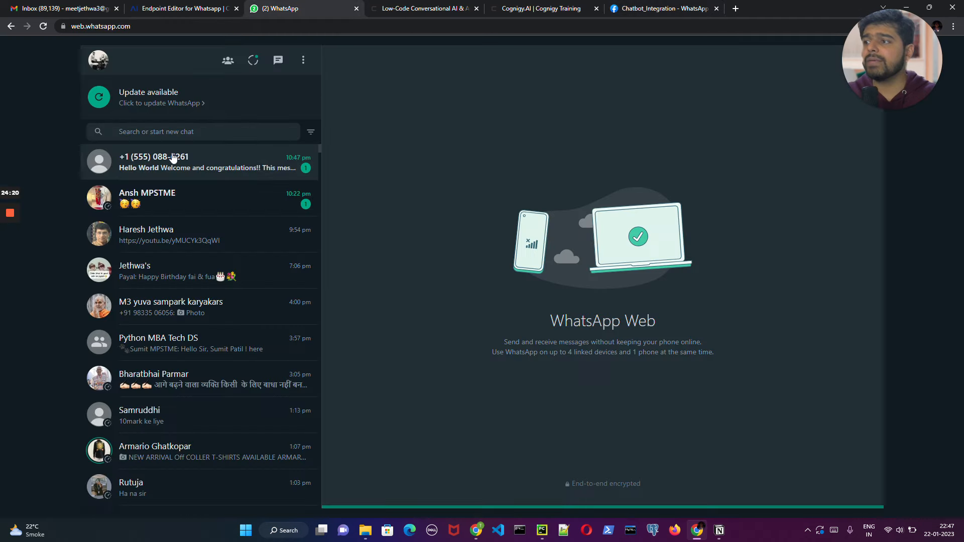
left_click(266, 168)
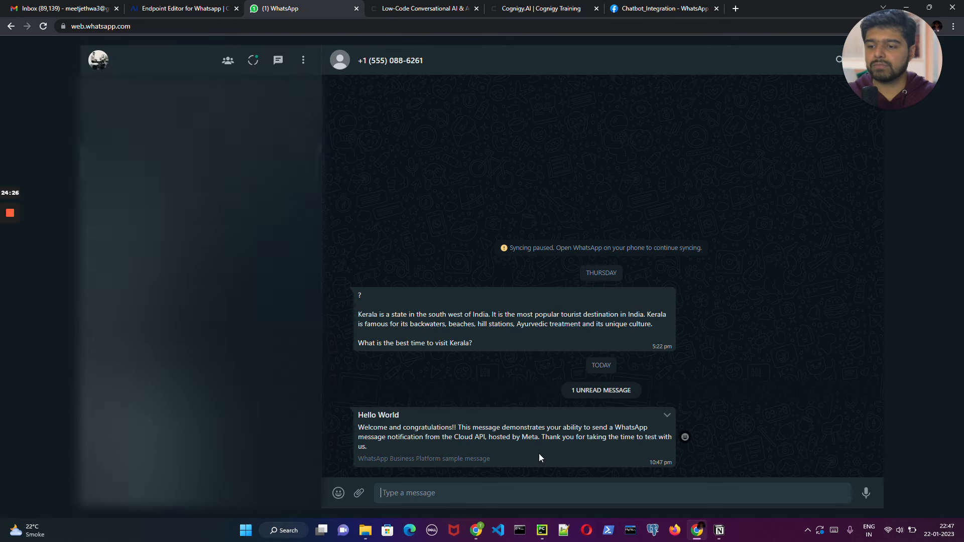
left_click(499, 496)
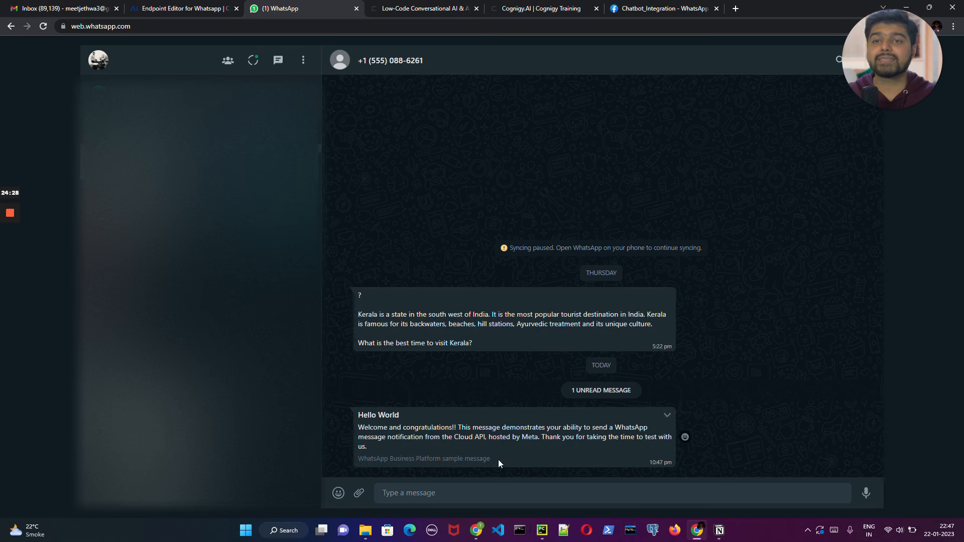
left_click(906, 7)
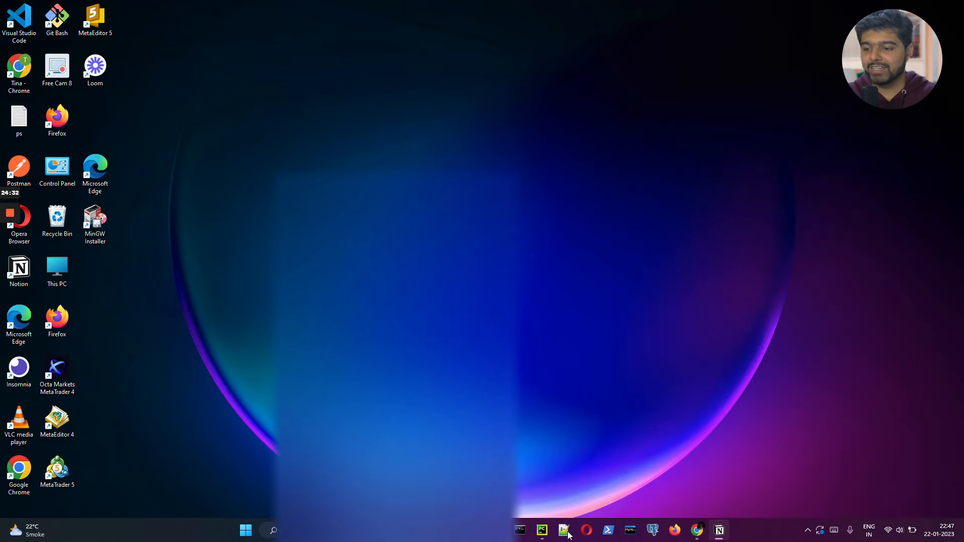
left_click(700, 530)
left_click(409, 5)
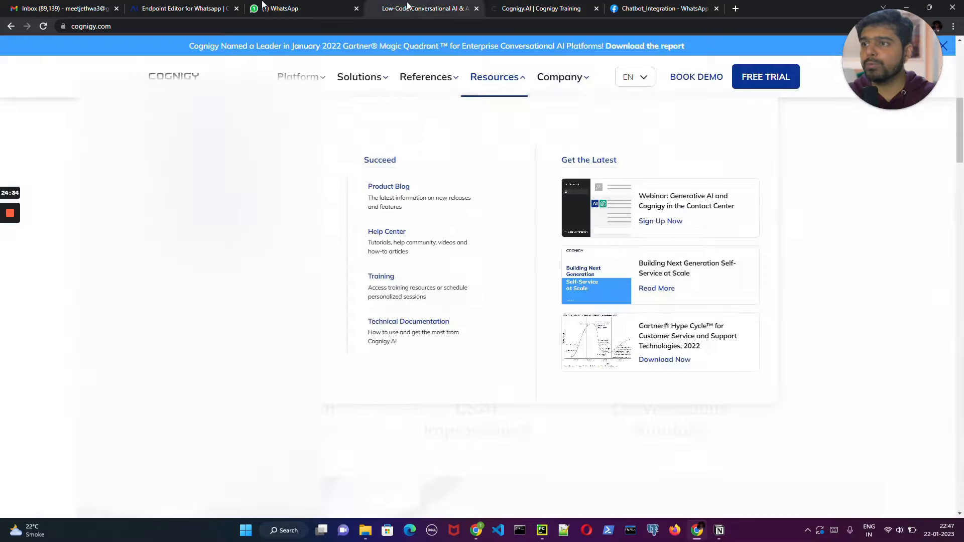
left_click(162, 5)
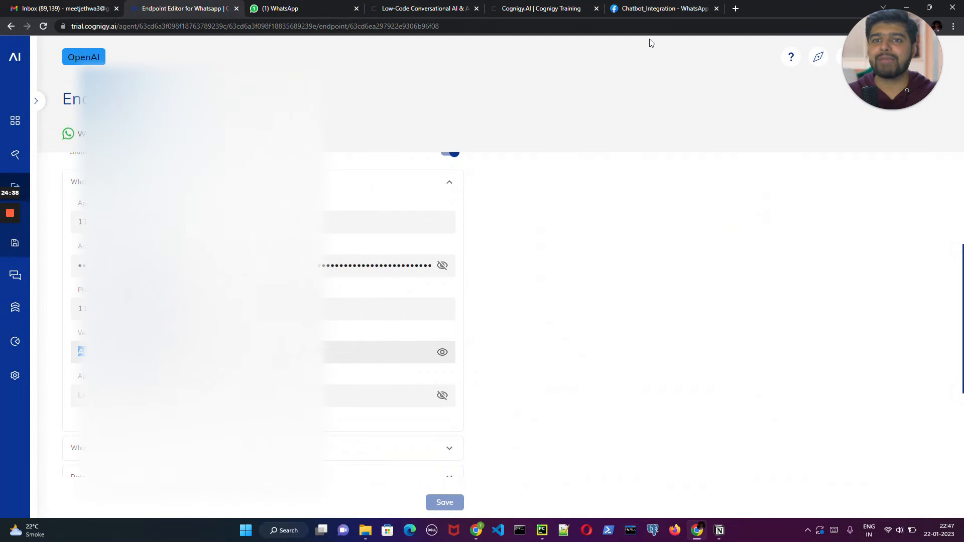
- Send the message "hey" to the bot in the test number's WhatsApp Web chat
left_click(277, 8)
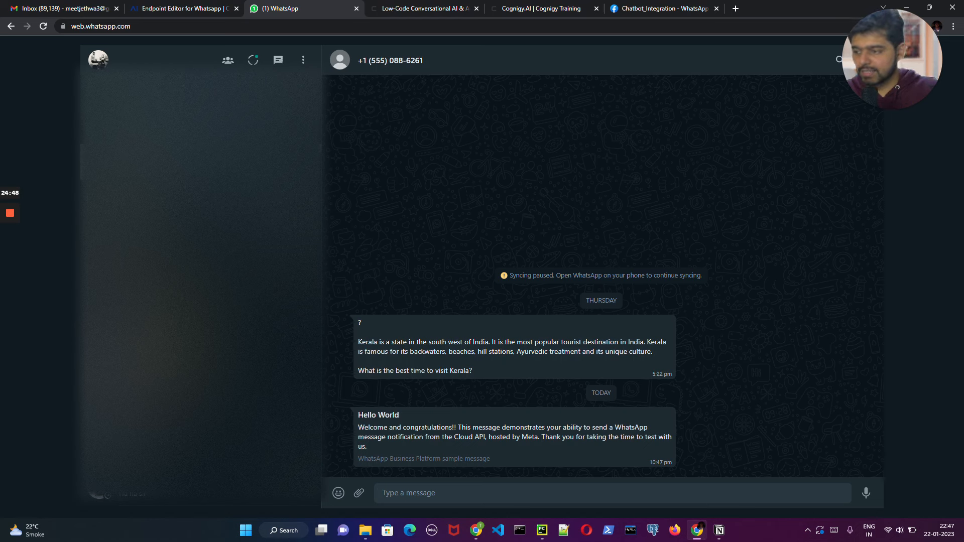
type("h")
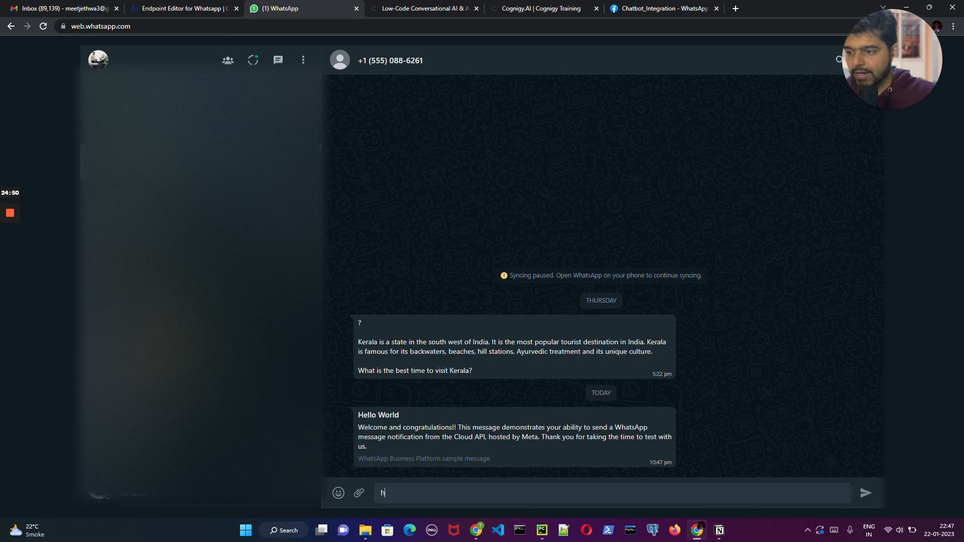
type("ey")
key("Return")
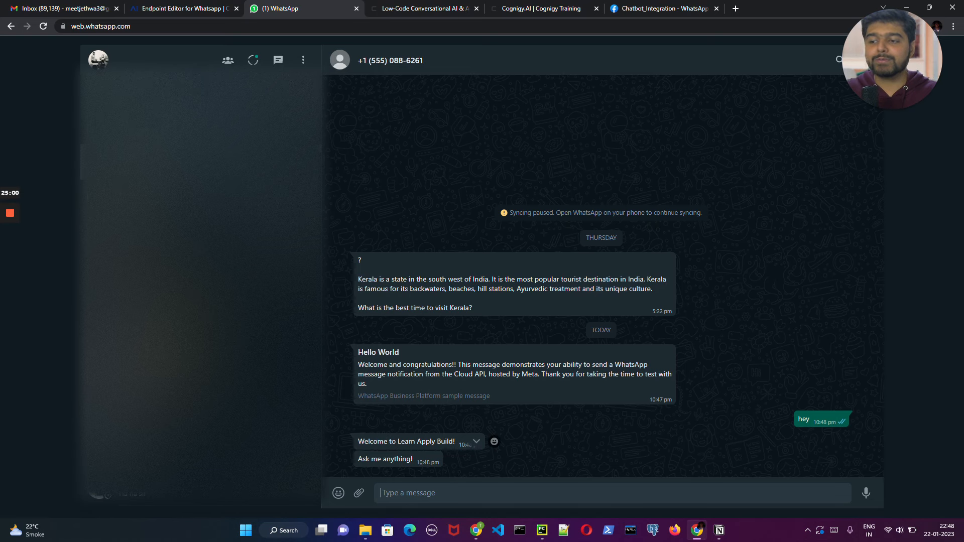
left_click(155, 10)
scroll(200, 301, "up", 4)
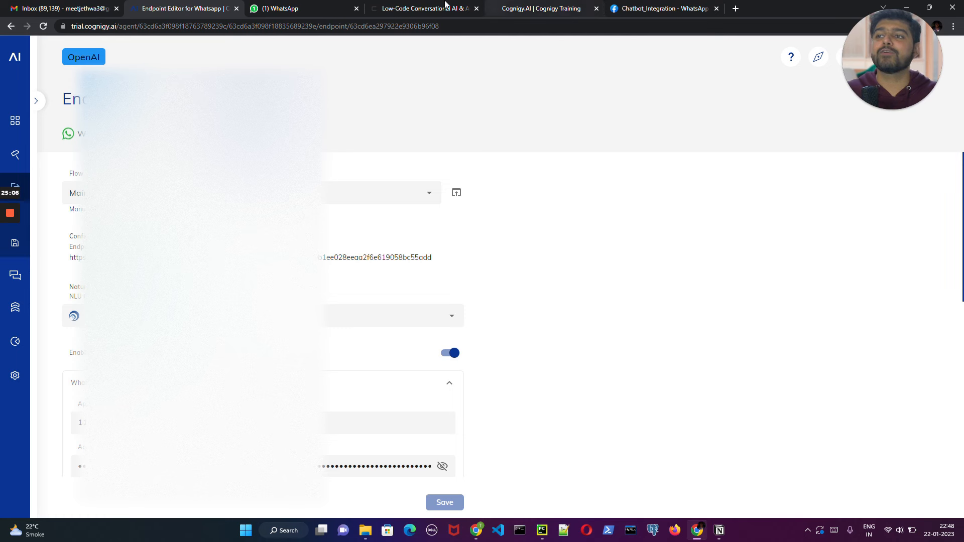
left_click(302, 9)
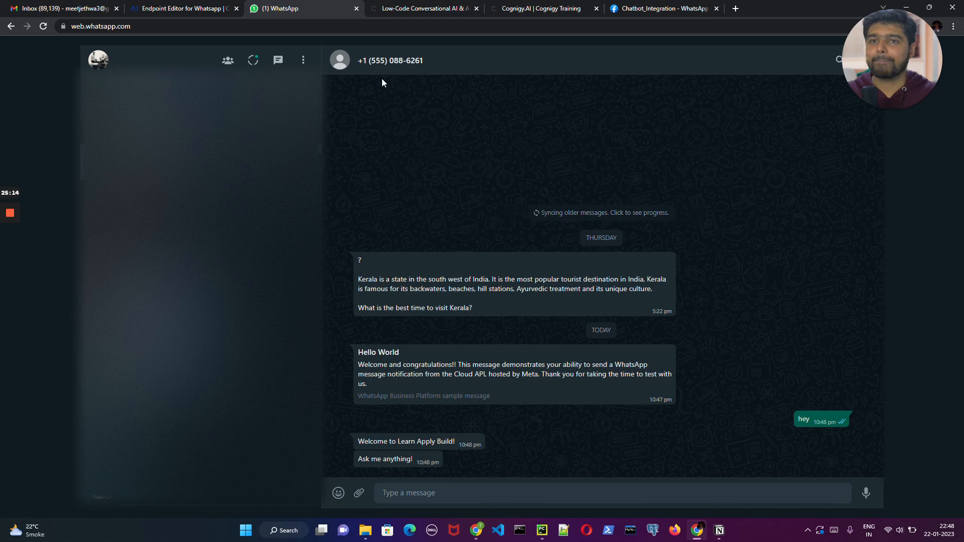
left_click(663, 9)
- Ask the bot "Who is Pramukh Swami Maharaj?" in the test number's WhatsApp Web chat
left_click(294, 10)
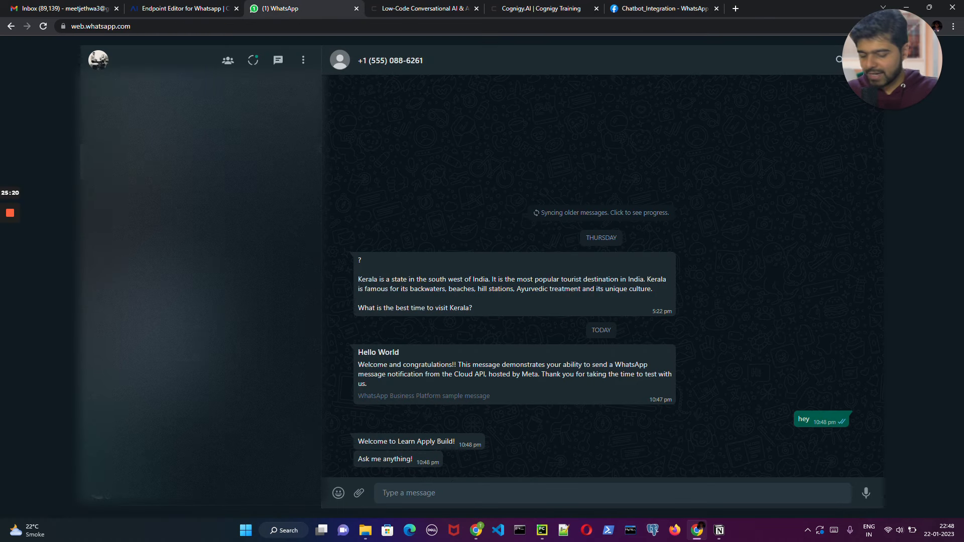
type("Hwa")
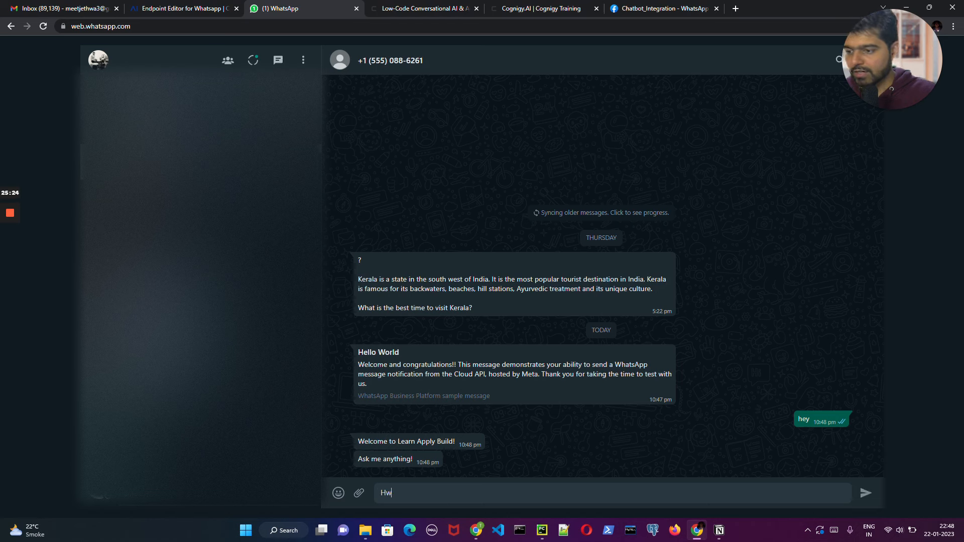
key("BackSpace")
key("BackSpace")
type("What is")
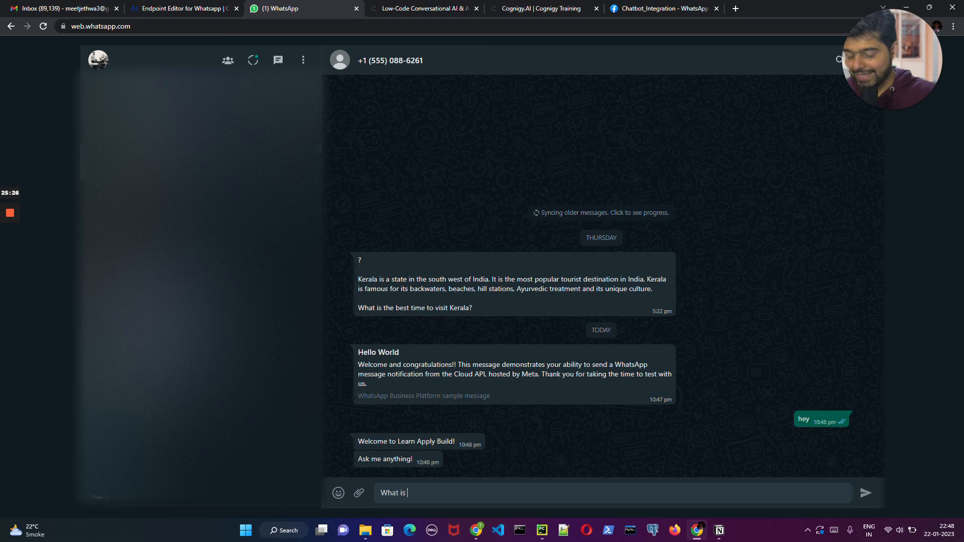
type(" Kerea")
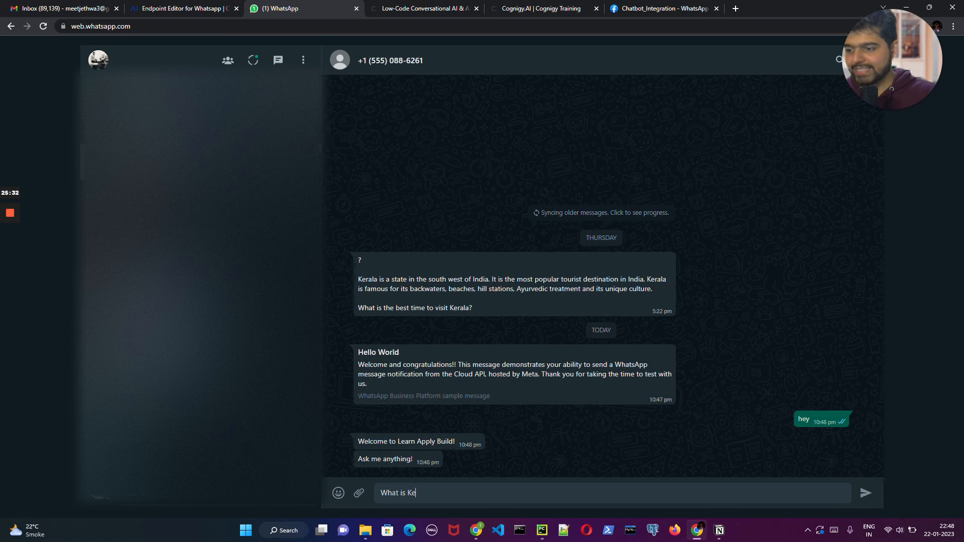
key("BackSpace")
key("BackSpace")
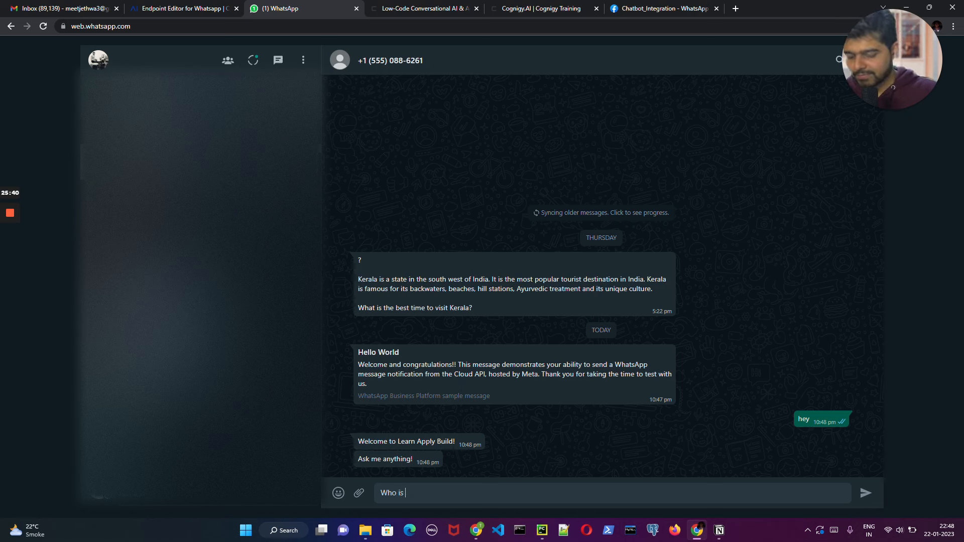
type("ramukh")
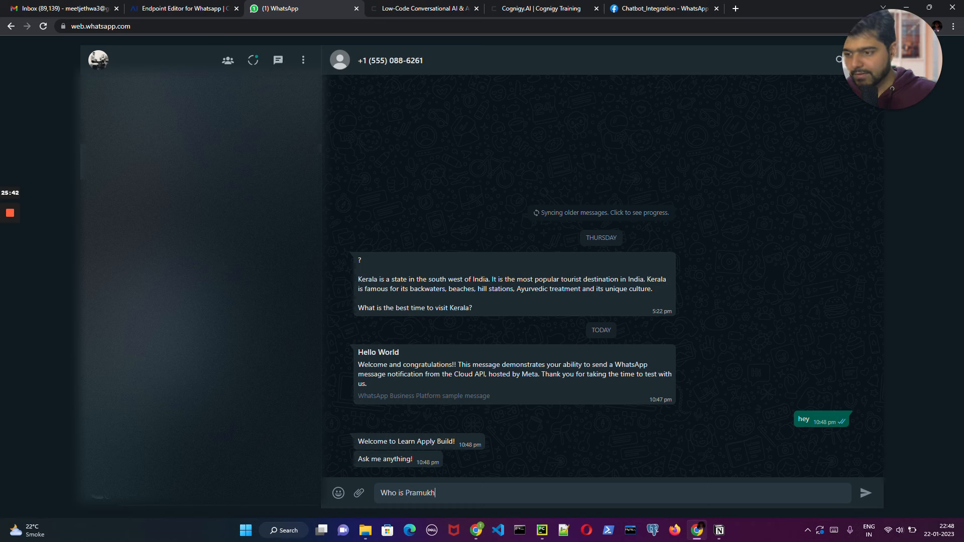
type(" Swami Maharaj")
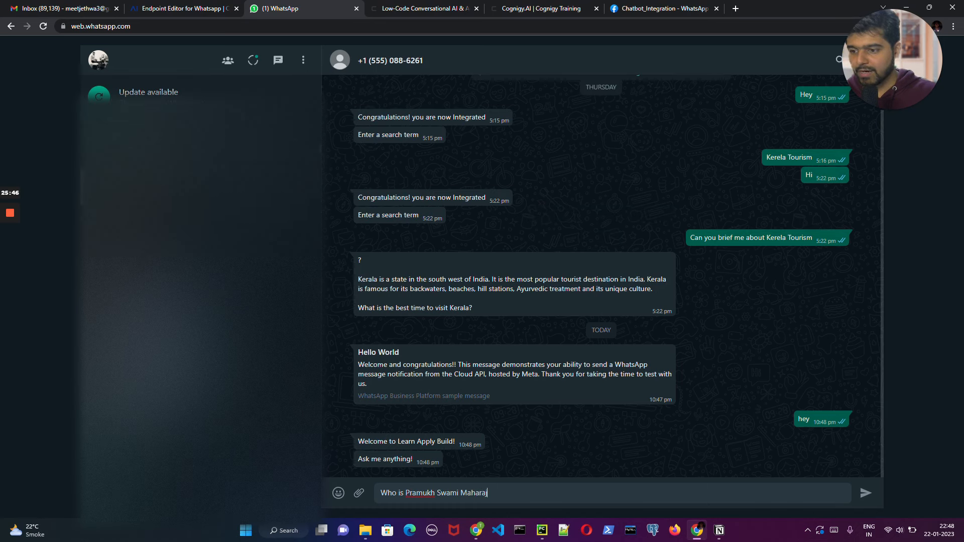
type("?")
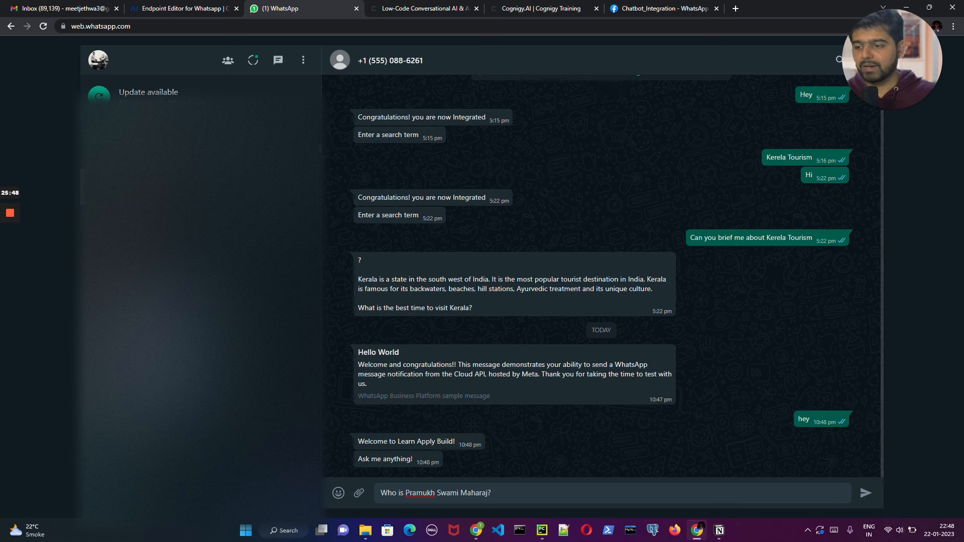
key("Return")
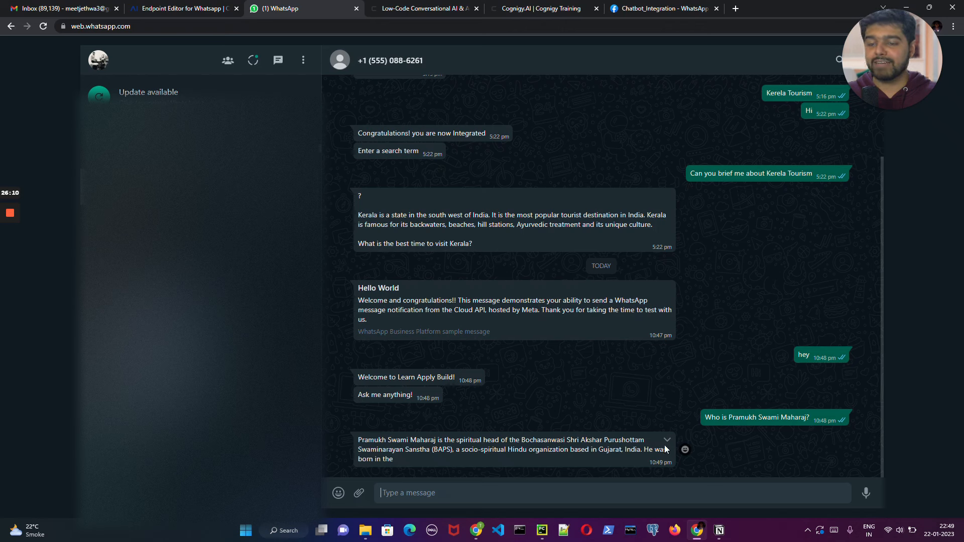
- Switch to Cognigy.AI, open the Main flow's chart and inspect the Say (2) node's output text
left_click(164, 11)
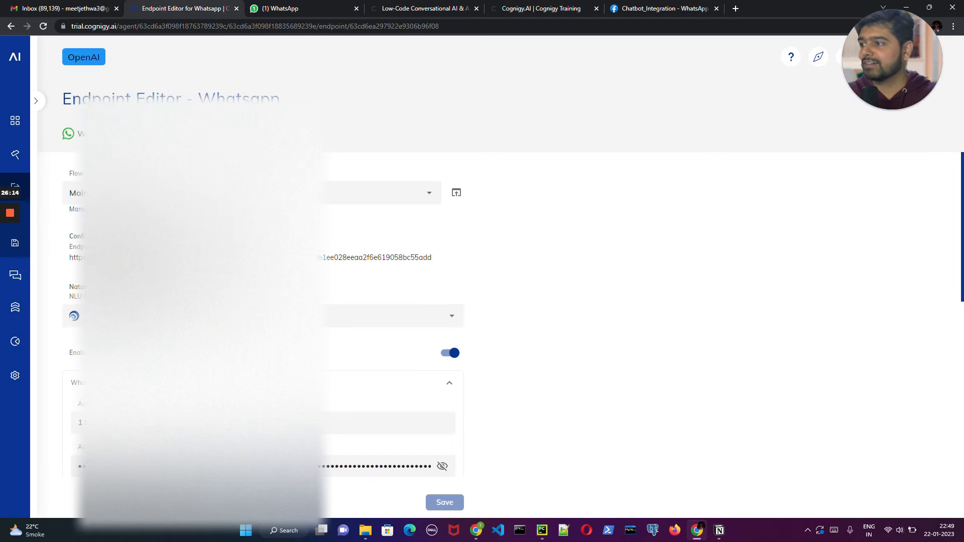
mouse_move(27, 157)
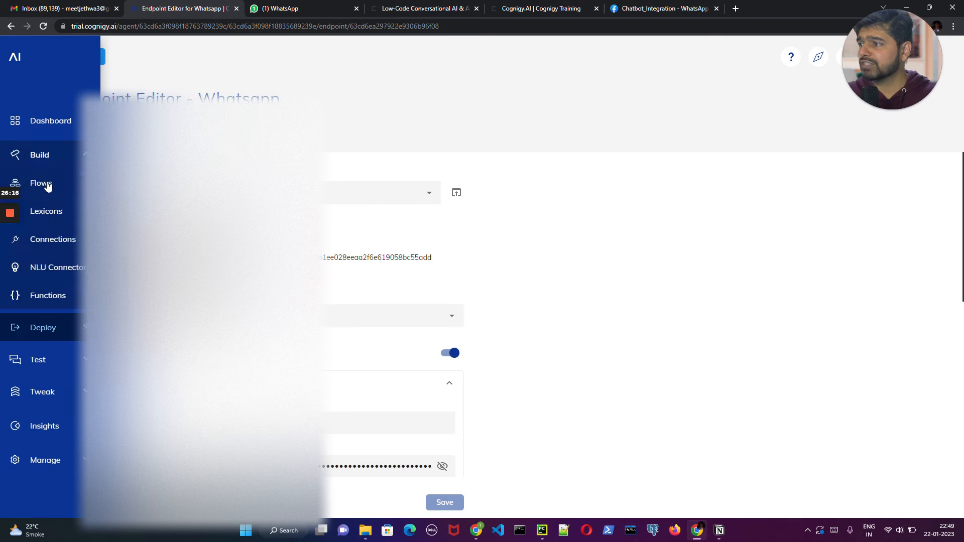
left_click(41, 184)
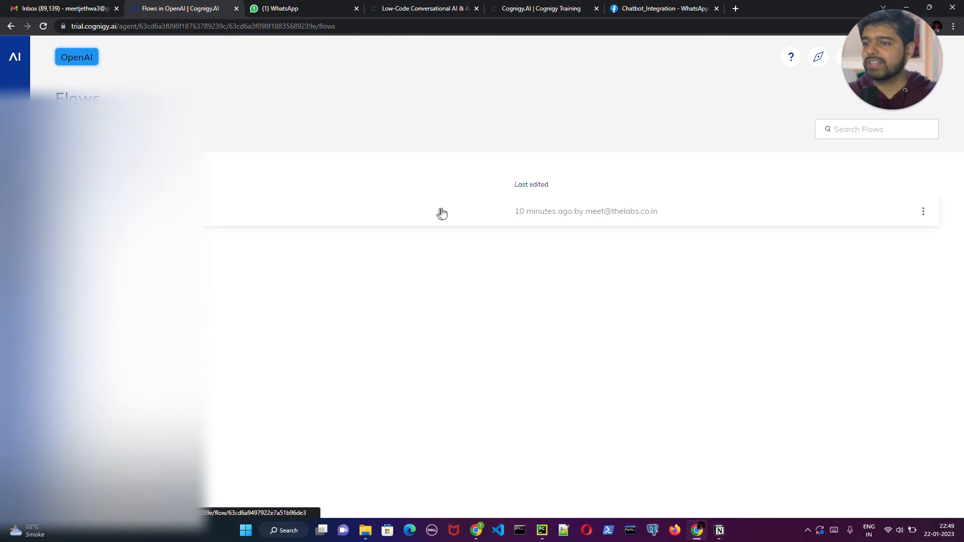
left_click(441, 211)
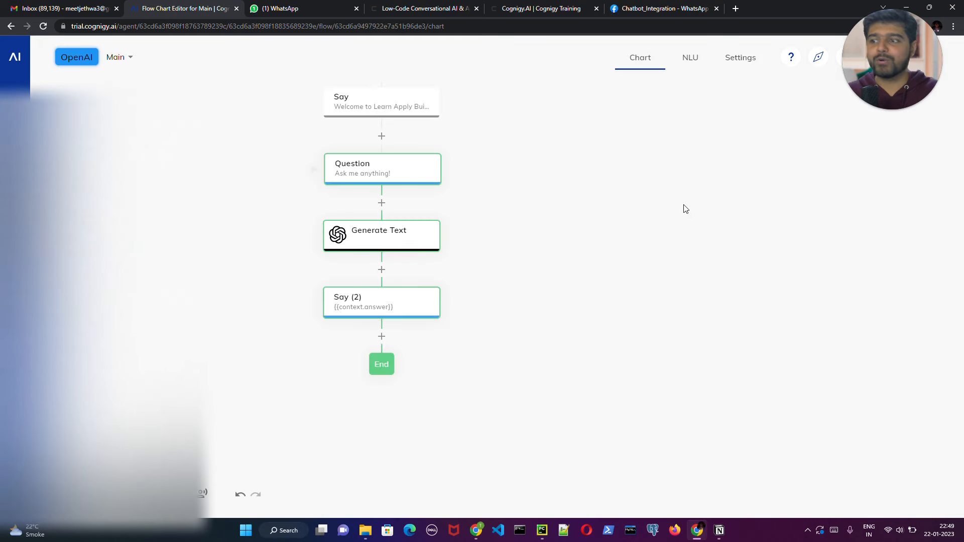
left_click(393, 303)
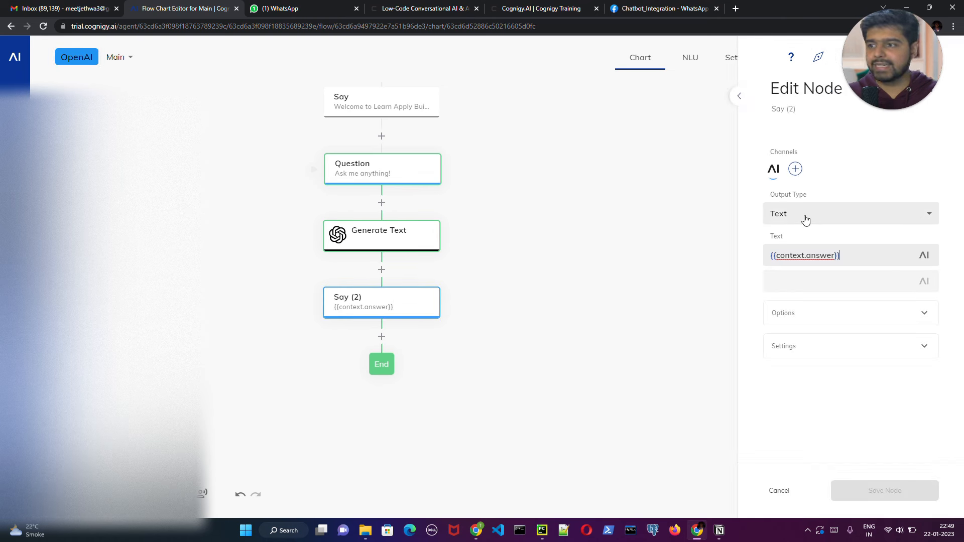
- Set the Generate Text node's maximal tokens to 100 in its advanced options and save the node
left_click(416, 238)
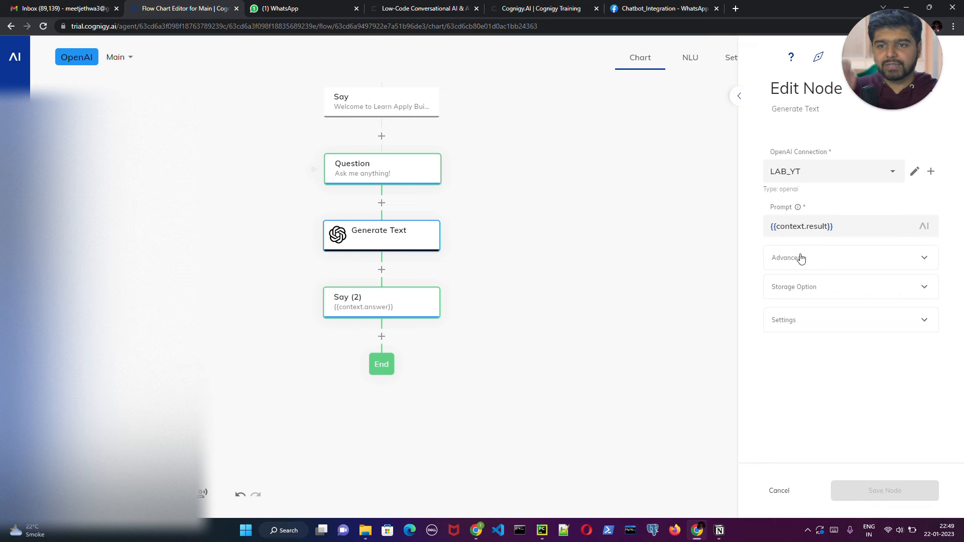
left_click(802, 258)
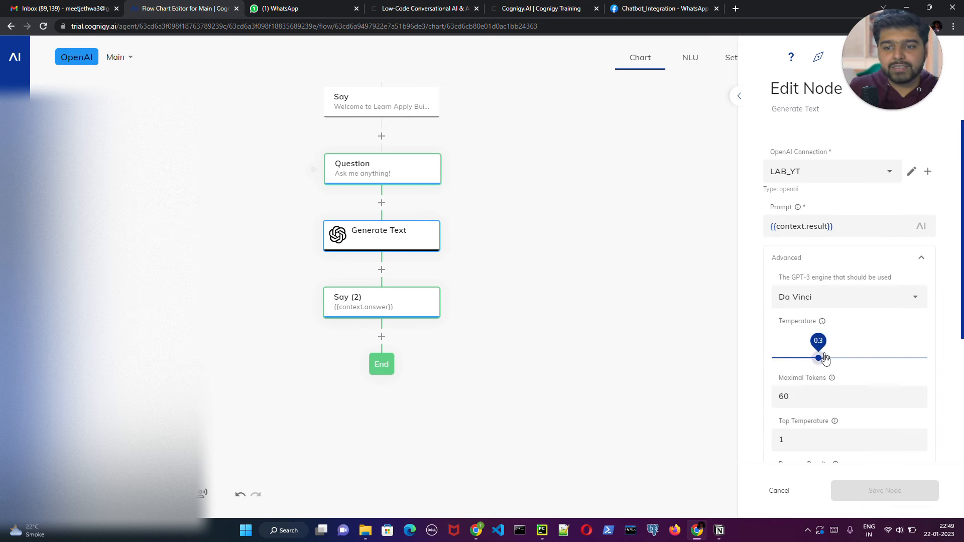
scroll(823, 358, "down", 2)
scroll(849, 292, "down", 2)
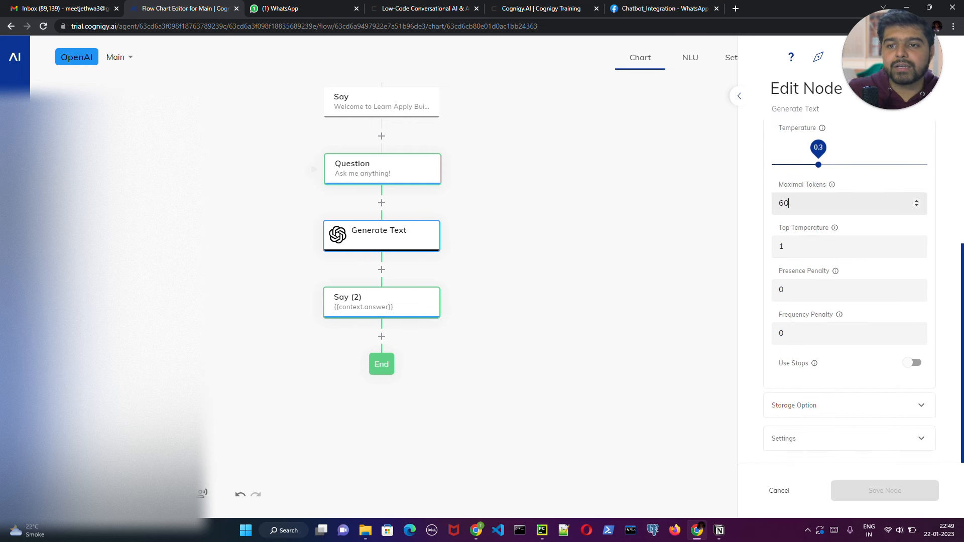
left_click(916, 201)
left_click(916, 201)
left_click(916, 202)
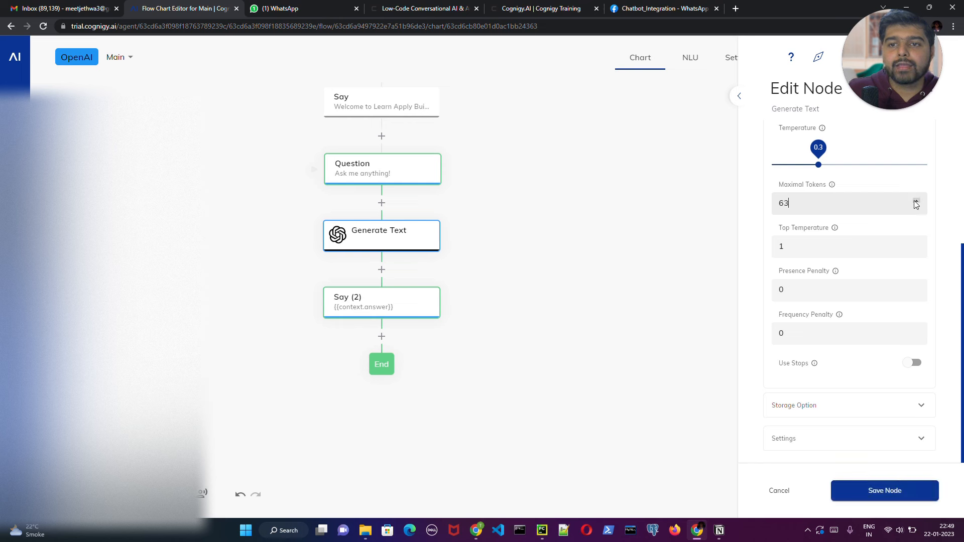
left_click(915, 202)
double_click(784, 203)
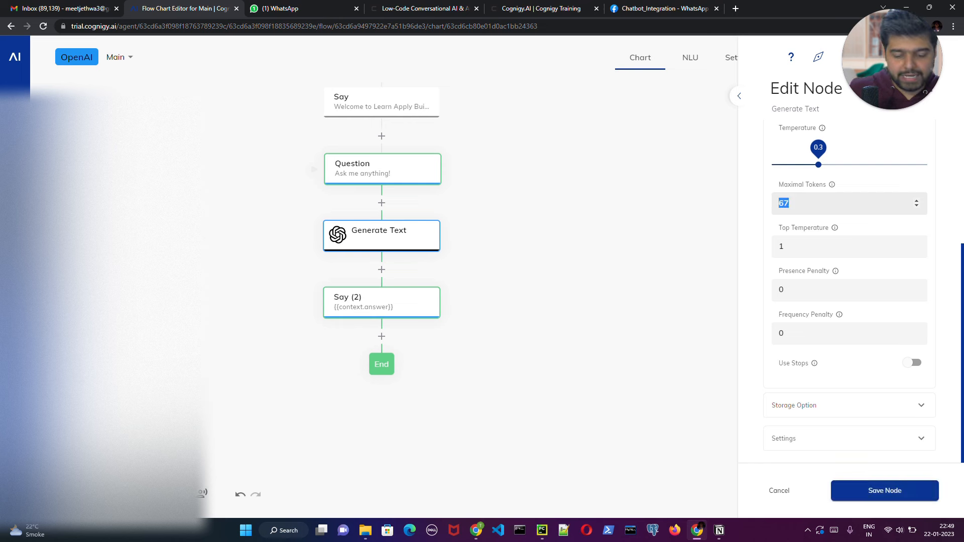
key("BackSpace")
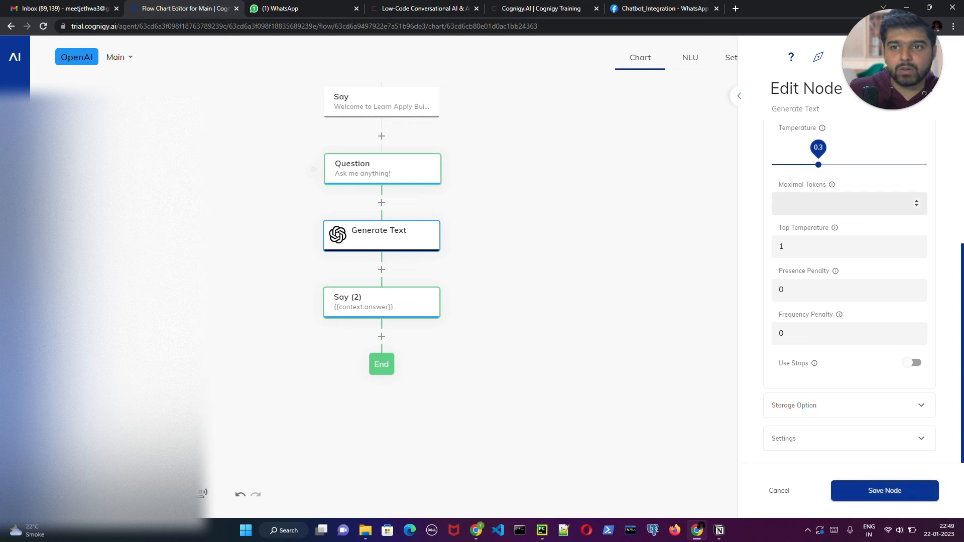
left_click(899, 493)
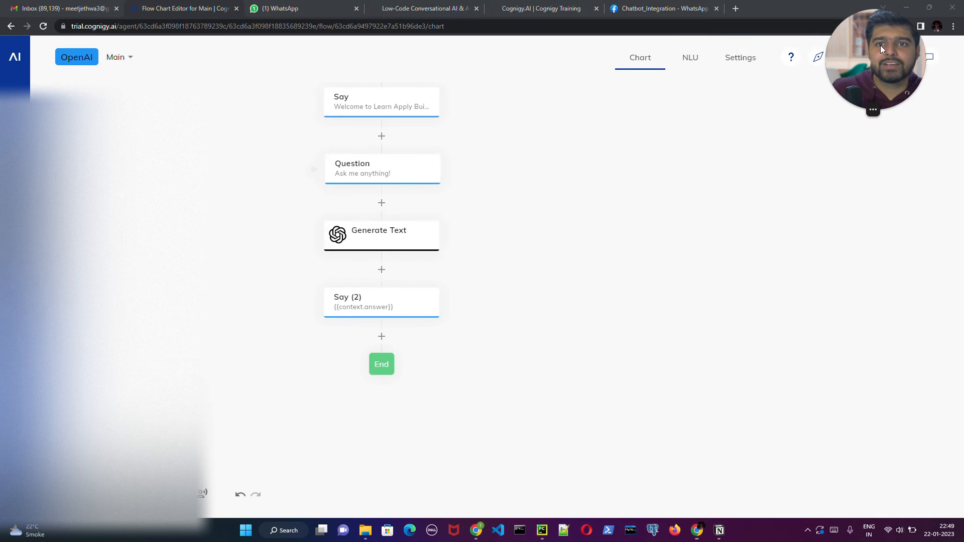
- Open the test chat for the Main flow and send the message "hey"
left_click(929, 57)
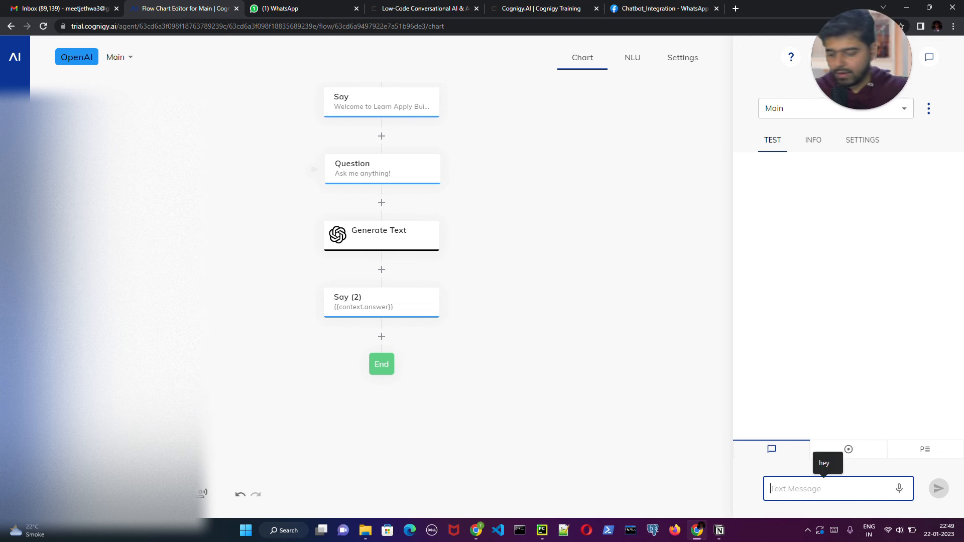
type("hey")
key("Return")
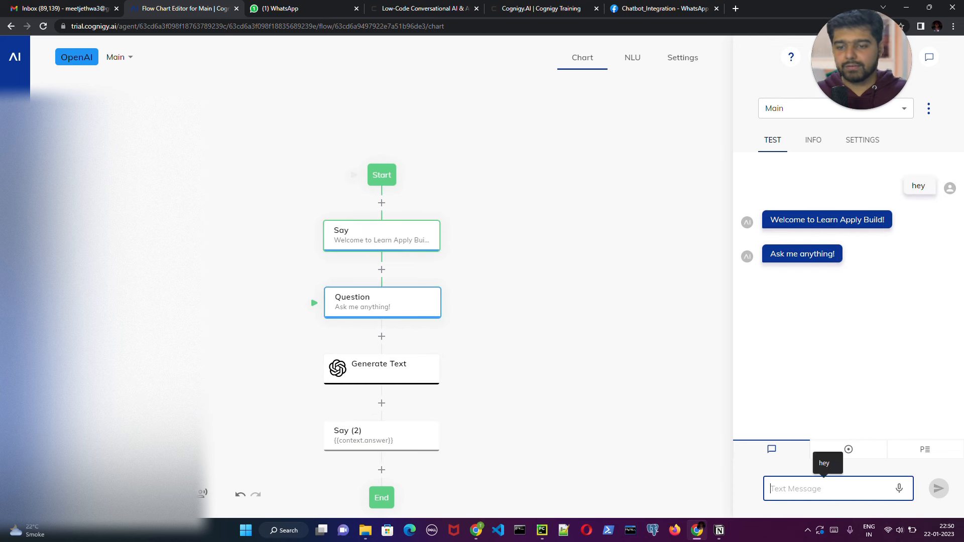
- Ask the agent "Who is Pramukh Swami Maharaj?" in the flow's test chat
type("Who is")
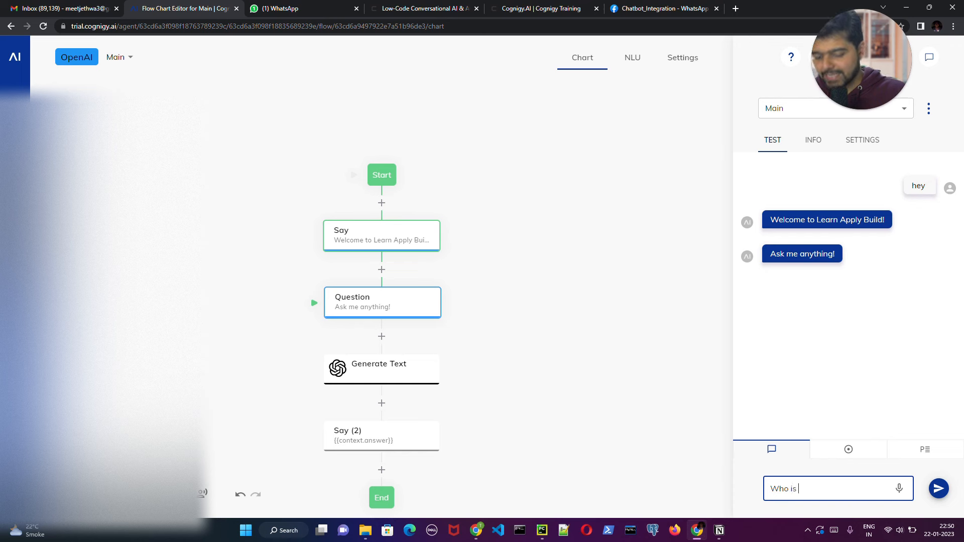
type(" Pramukh")
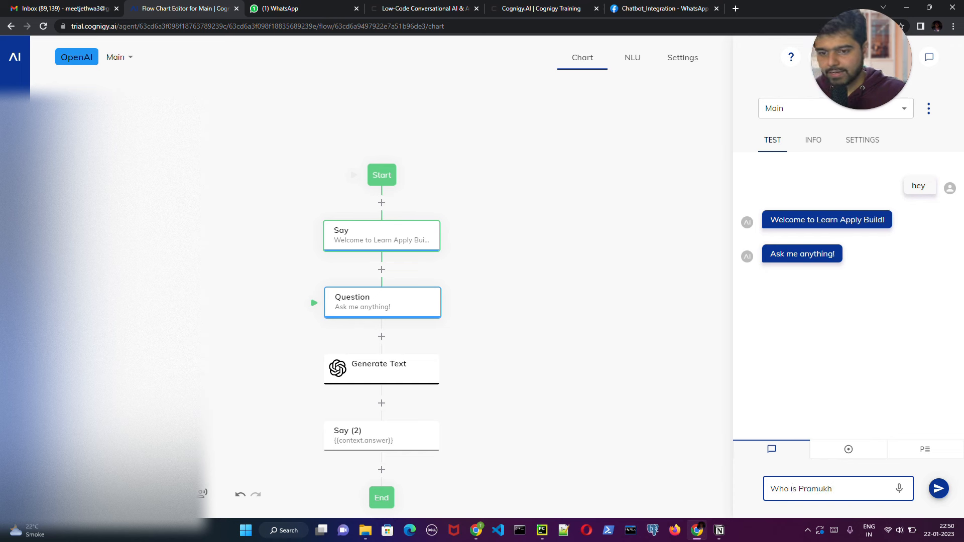
type("Swami")
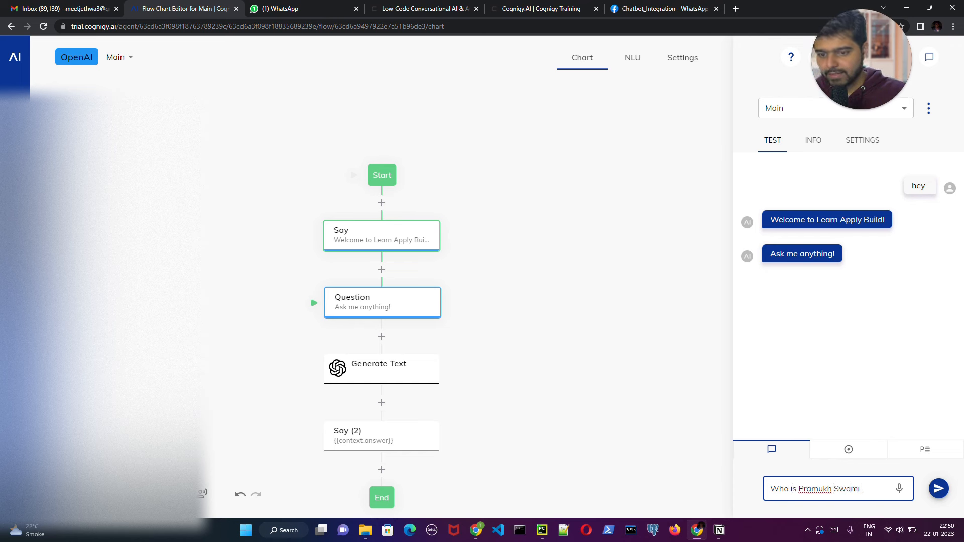
type(" Maharaj")
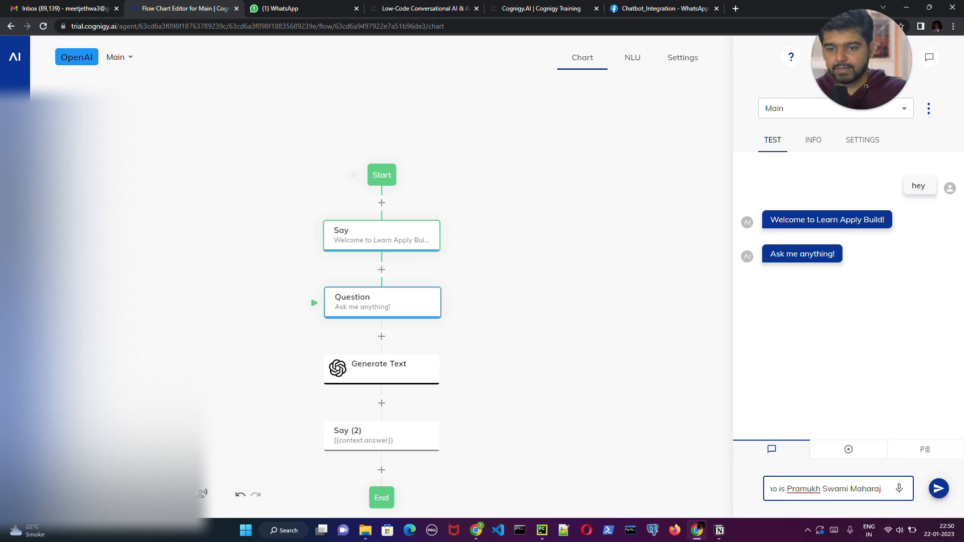
type("?")
key("Return")
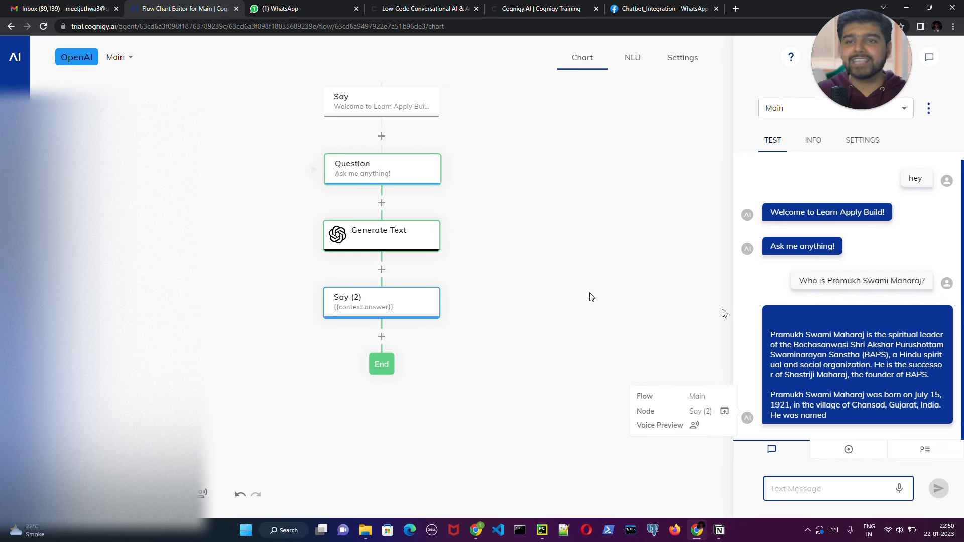
- Raise the Generate Text node's maximal tokens to 500 in its advanced options and save the node
left_click(358, 238)
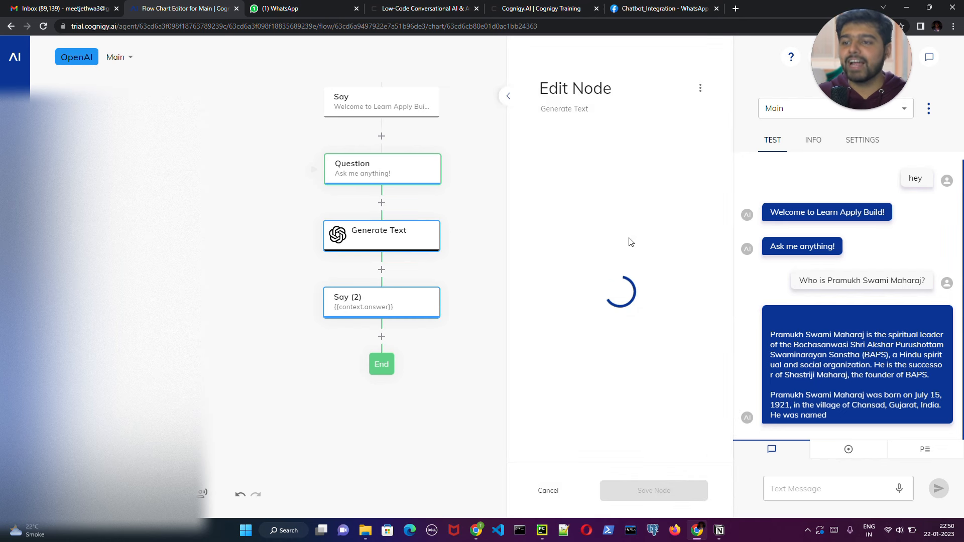
left_click(598, 261)
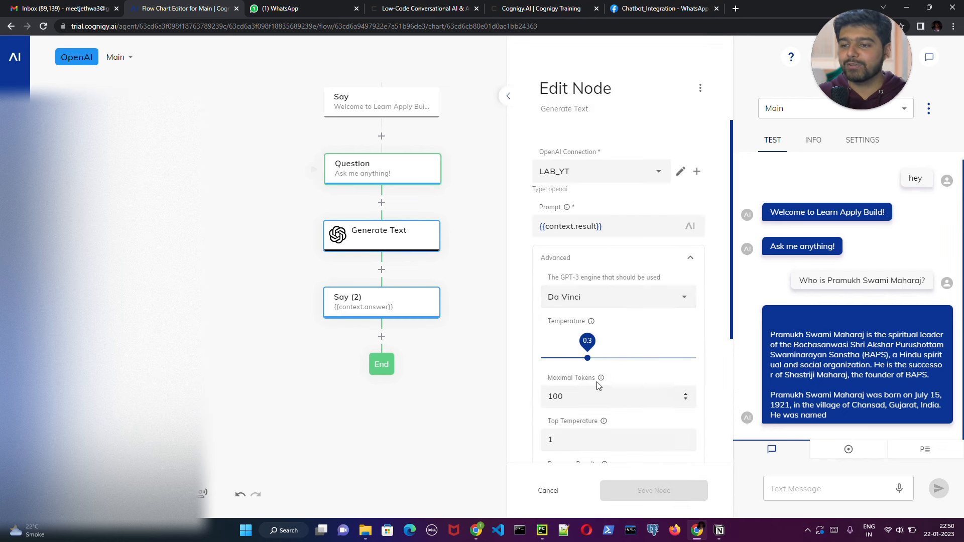
left_click(628, 396)
key("BackSpace")
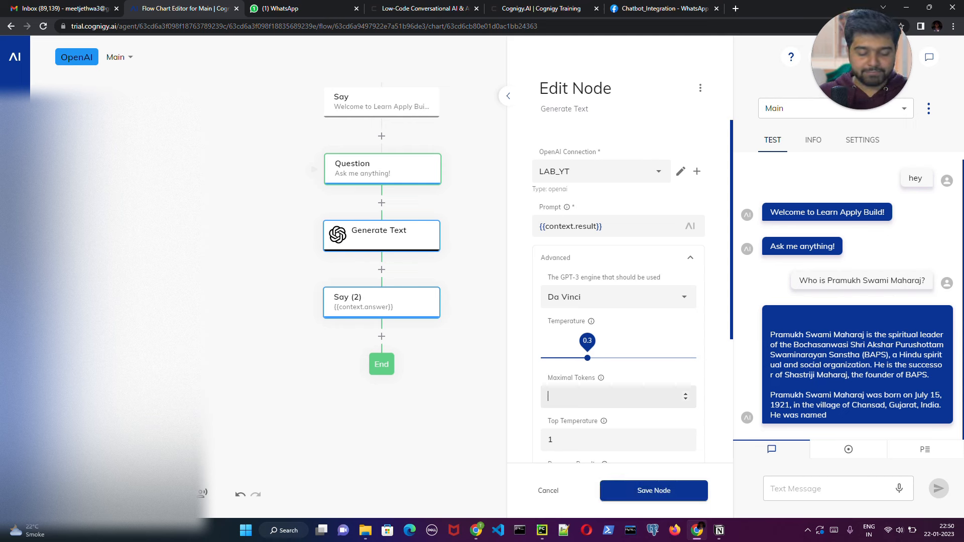
type("500")
left_click(641, 490)
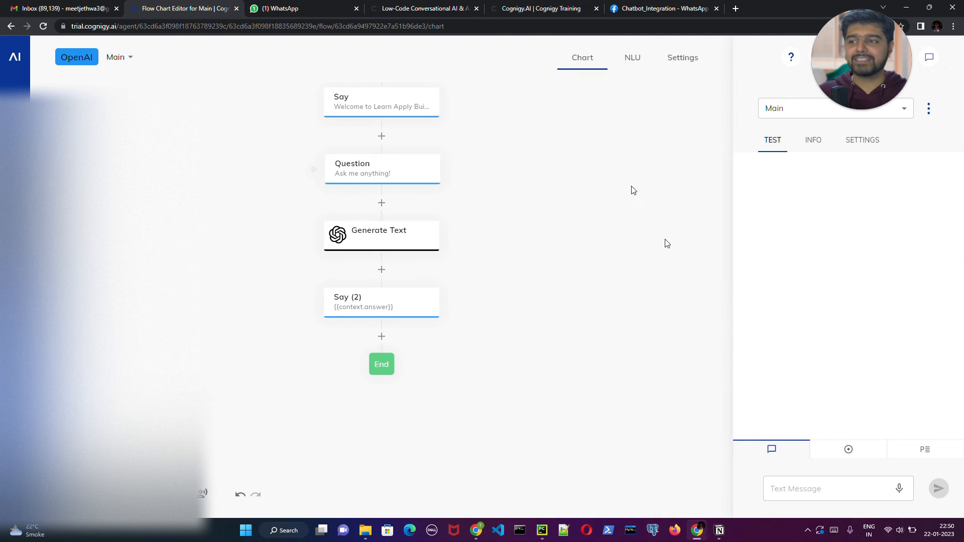
- Switch to WhatsApp Web and resend the earlier question "Who is Pramukh Swami Maharaj?" in the test number's chat
left_click(296, 9)
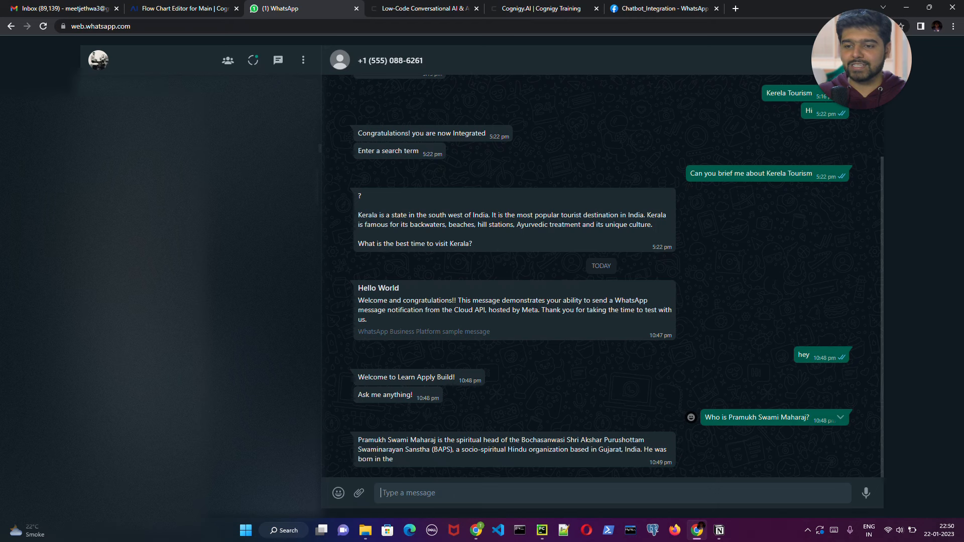
left_click_drag(704, 417, 814, 420)
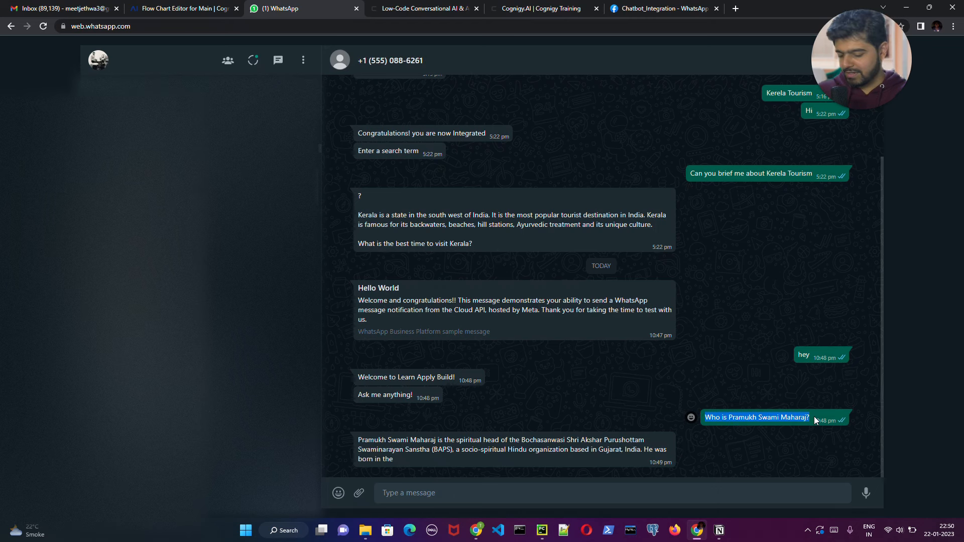
key("ctrl+c")
left_click(553, 493)
key("ctrl+v")
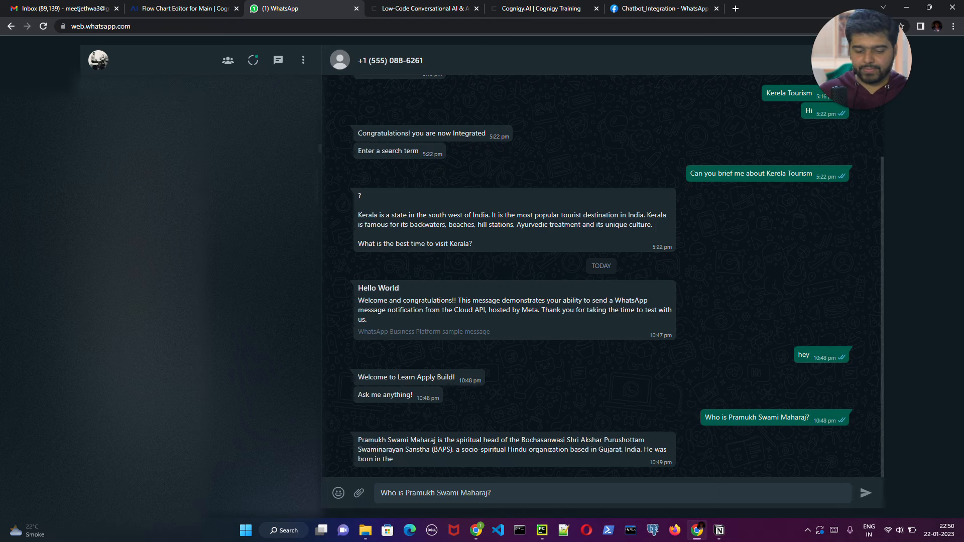
key("Return")
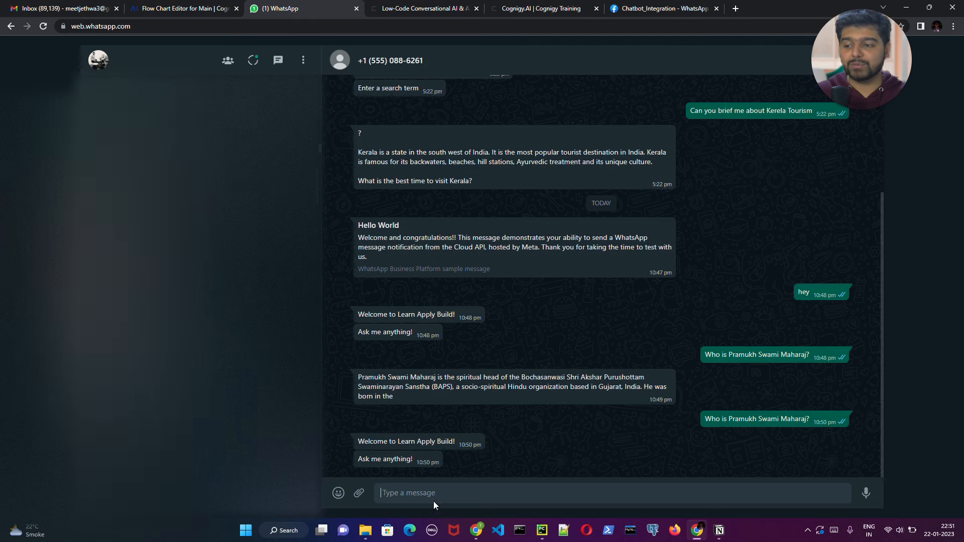
- Answer the agent's "Ask me anything!" message in WhatsApp with "Who is Pramukh Swami Maharaj?"
left_click_drag(704, 419, 778, 420)
left_click(415, 491)
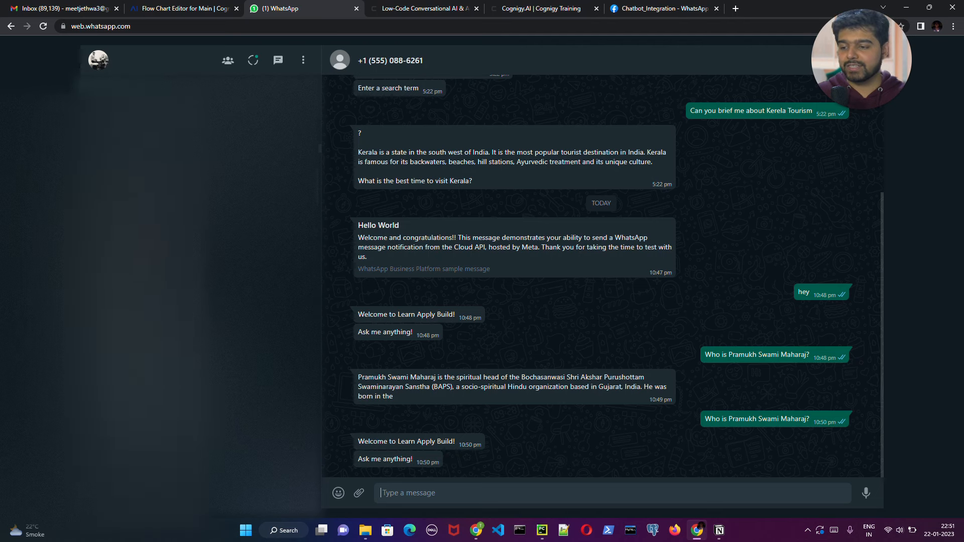
key("ctrl+v")
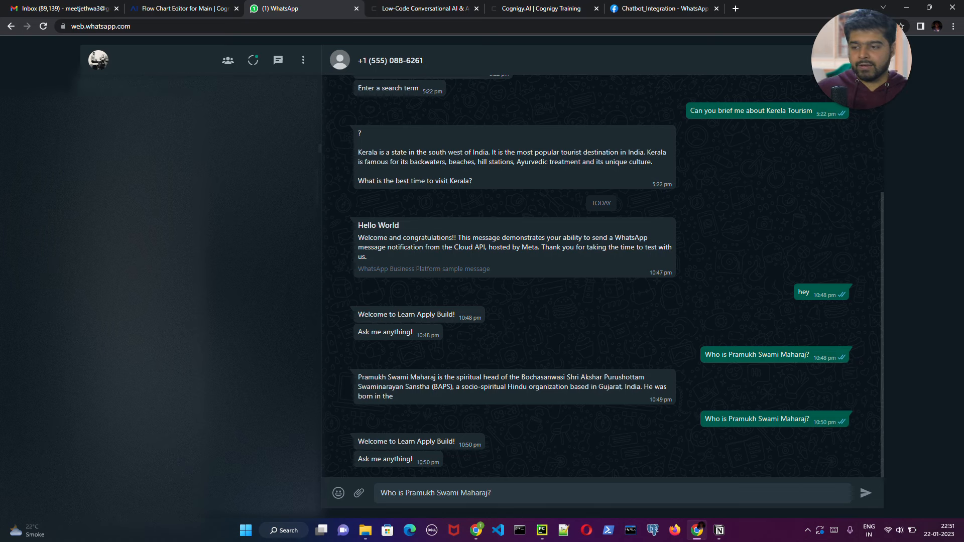
key("Return")
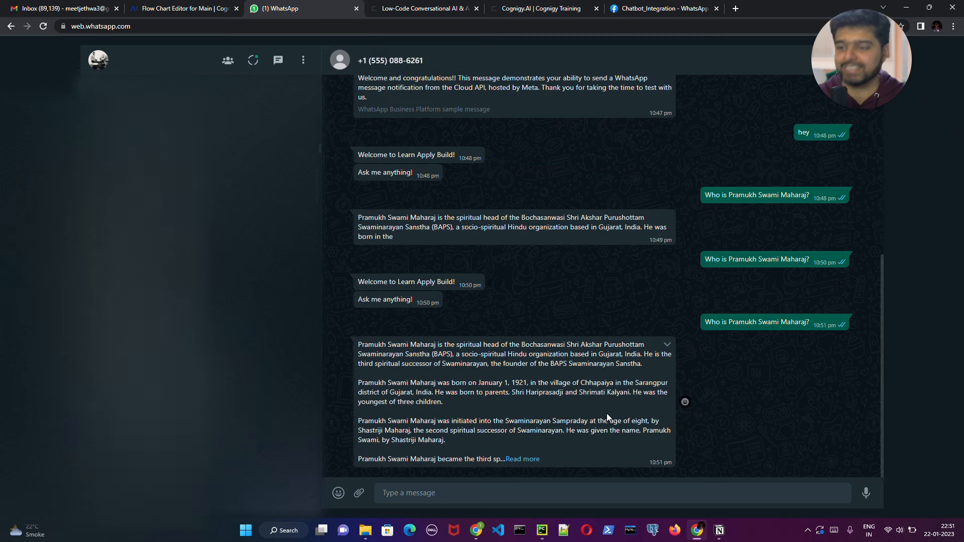
- Expand the agent's latest answer to its full text and compare it with the earlier, shorter answer in the chat
left_click(520, 463)
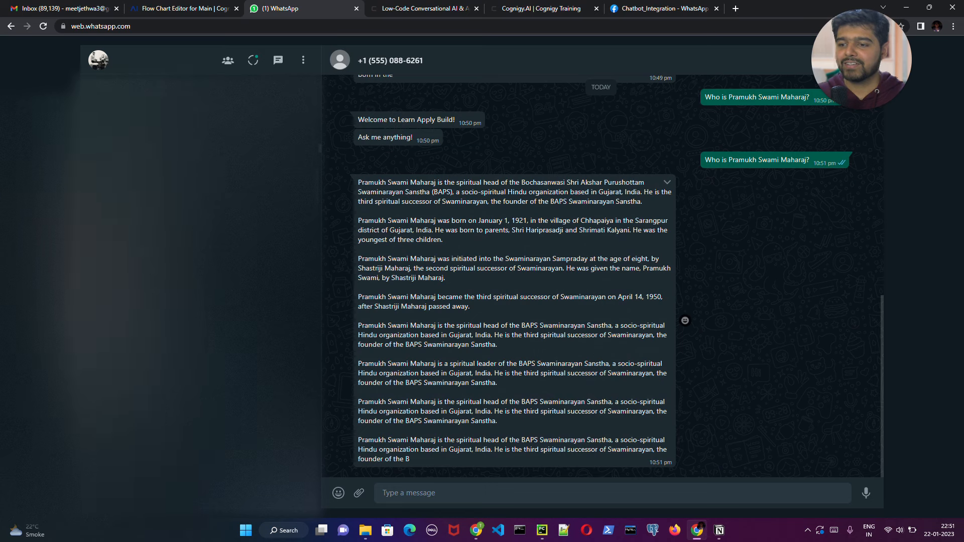
scroll(497, 306, "up", 3)
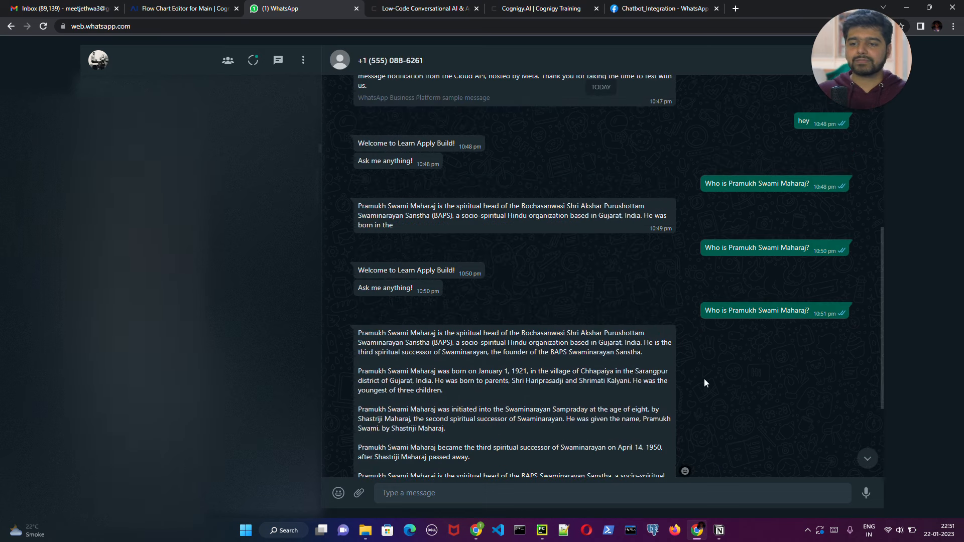
scroll(704, 378, "up", 4)
scroll(704, 383, "down", 10)
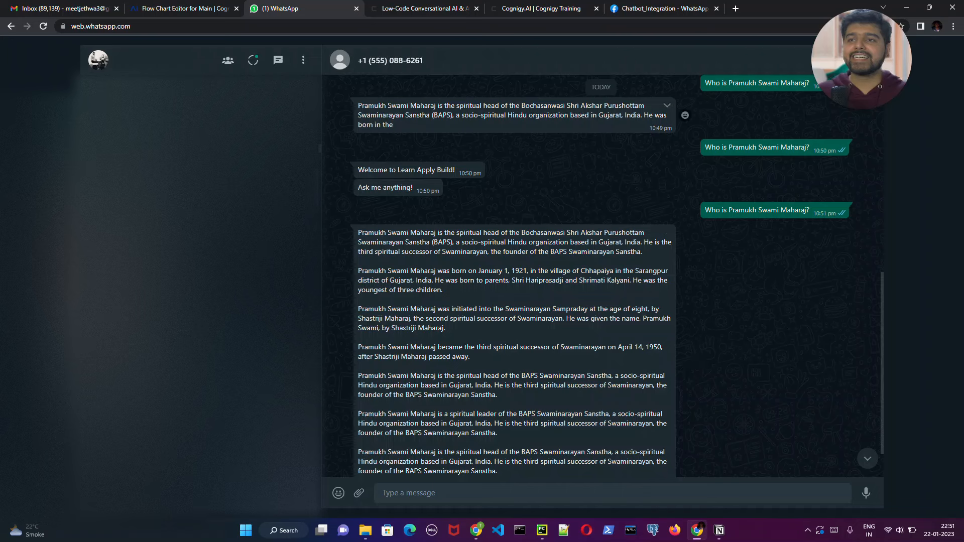
- Review the Main flow in Cognigy.AI, the Meta for Developers WhatsApp getting-started page, the WhatsApp chat, and the flow's nodes from Start to End
left_click(181, 8)
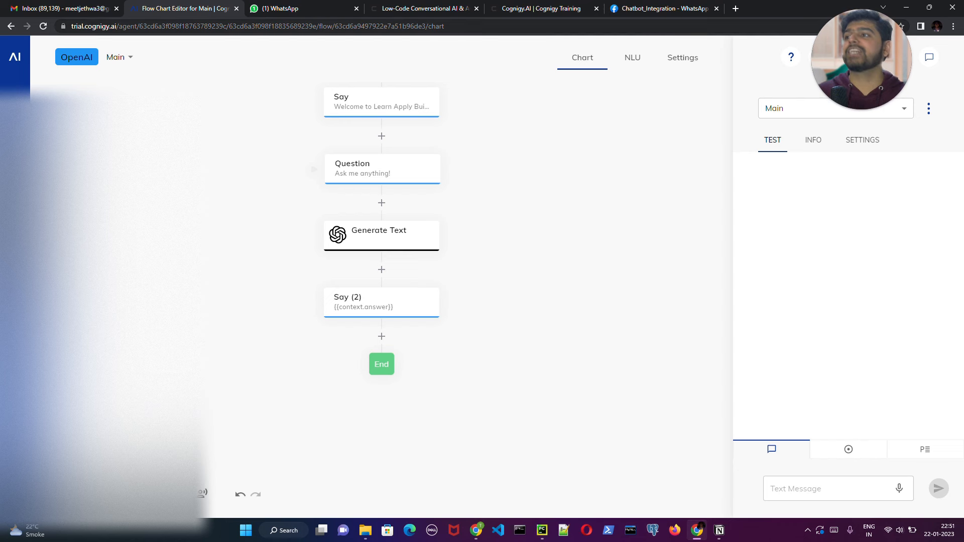
mouse_move(26, 49)
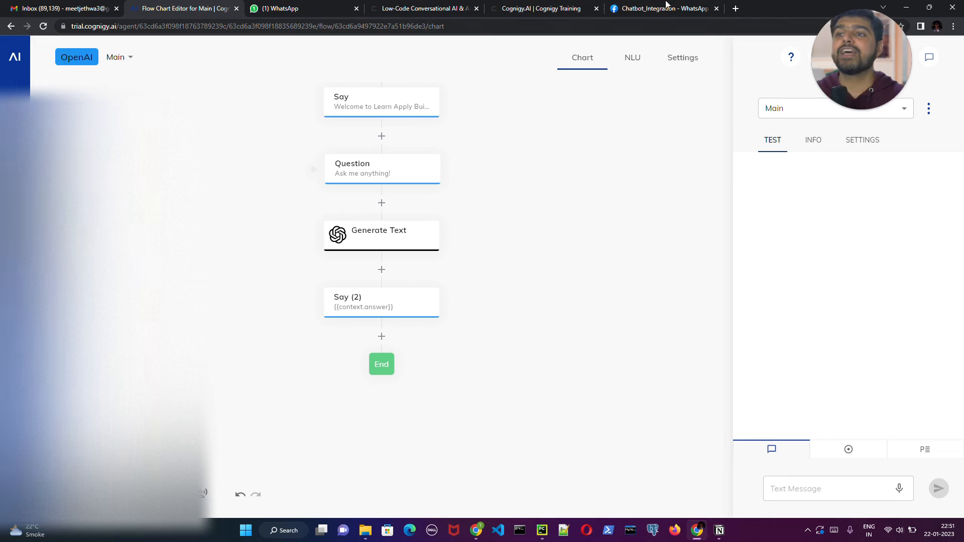
left_click(652, 8)
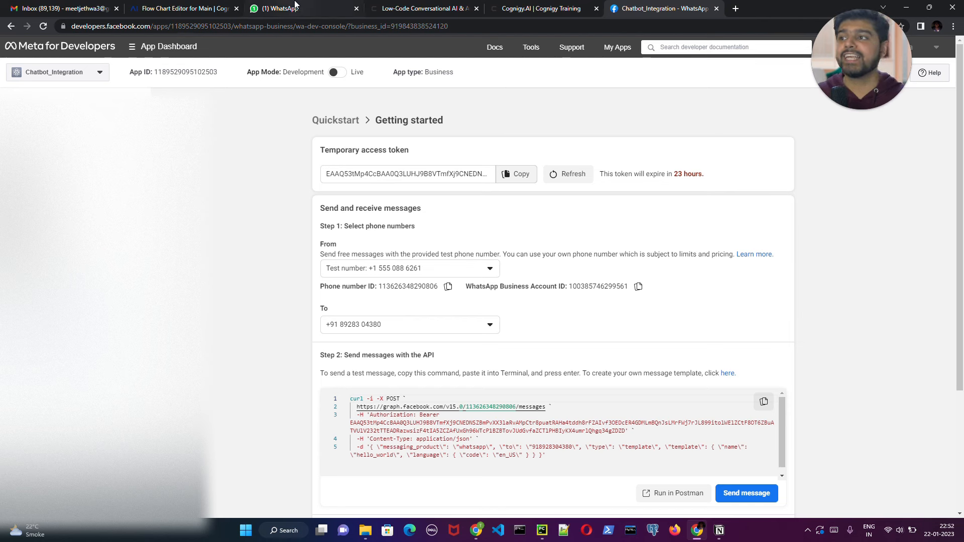
mouse_move(295, 4)
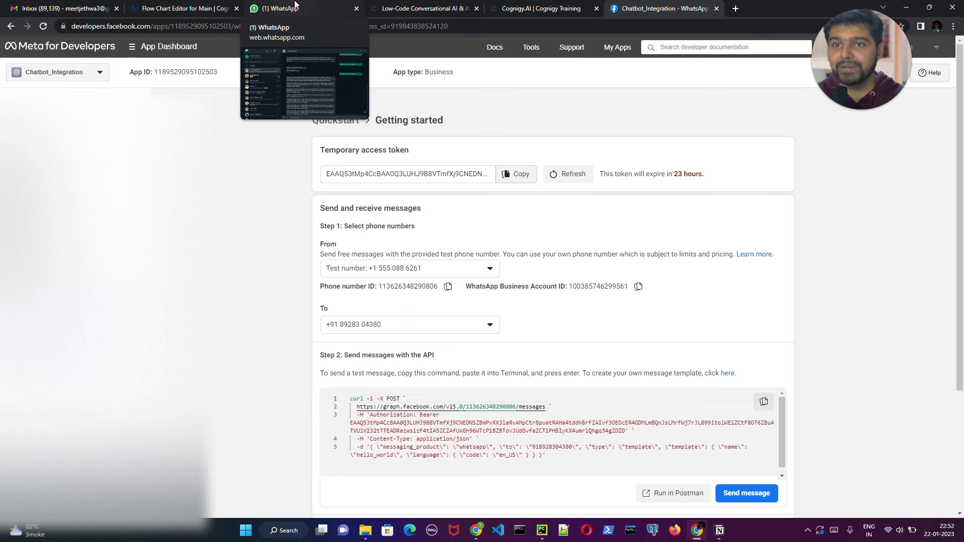
left_click(296, 5)
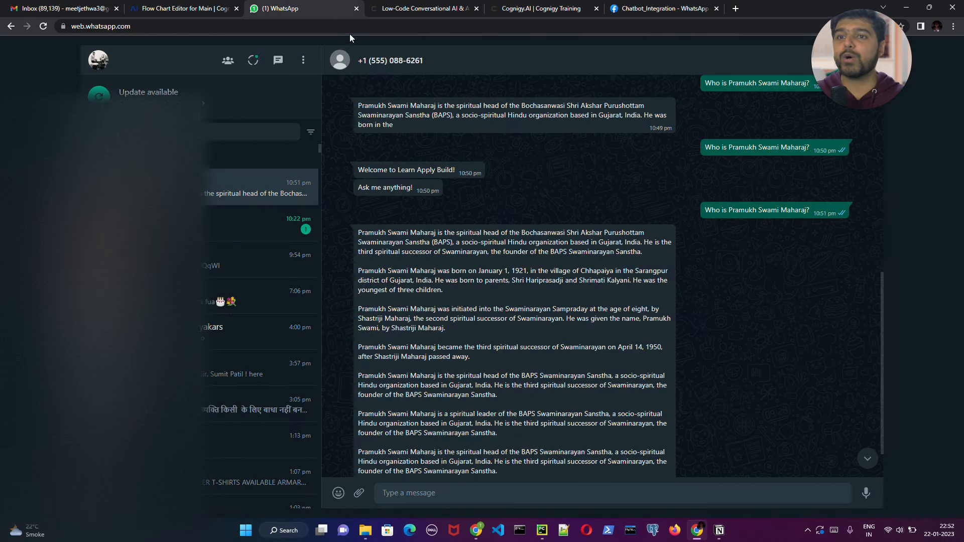
left_click(184, 8)
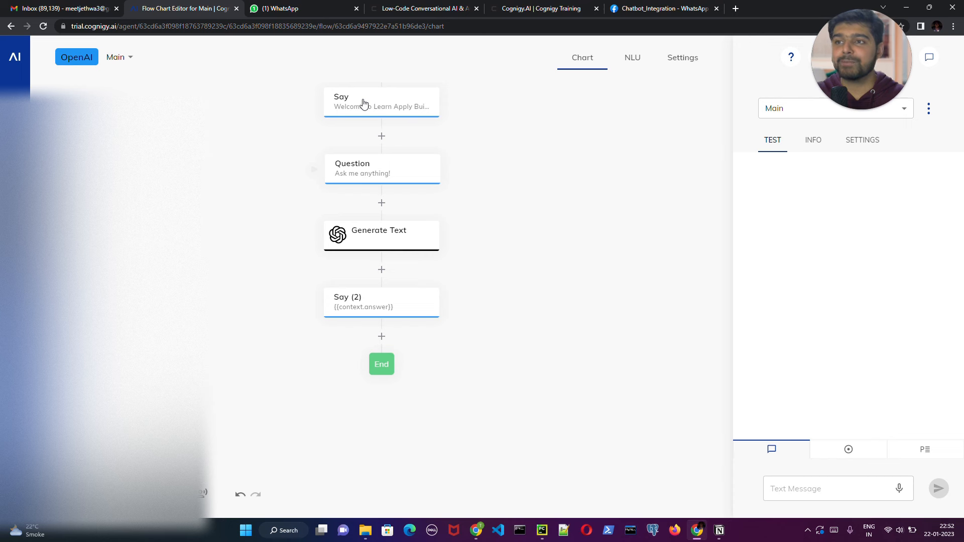
scroll(509, 140, "up", 2)
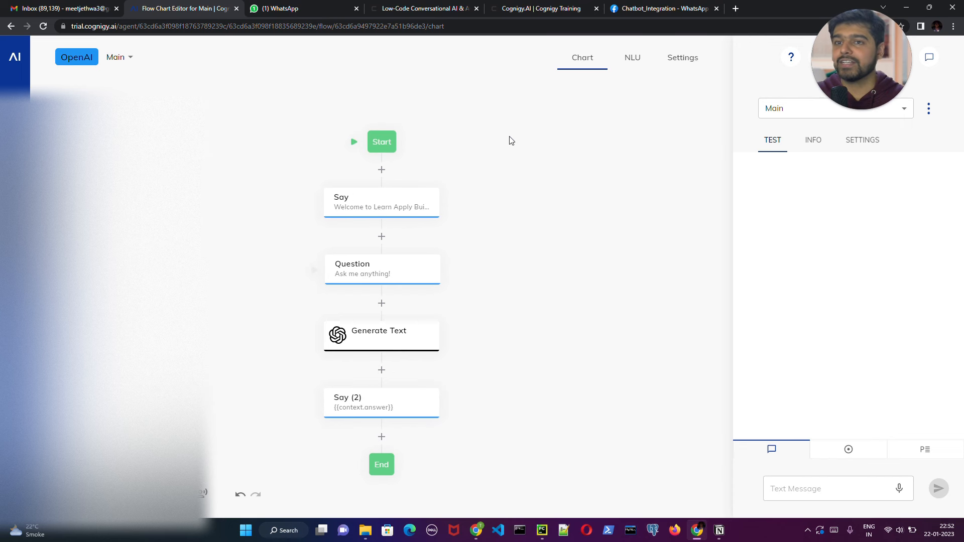
scroll(509, 140, "down", 1)
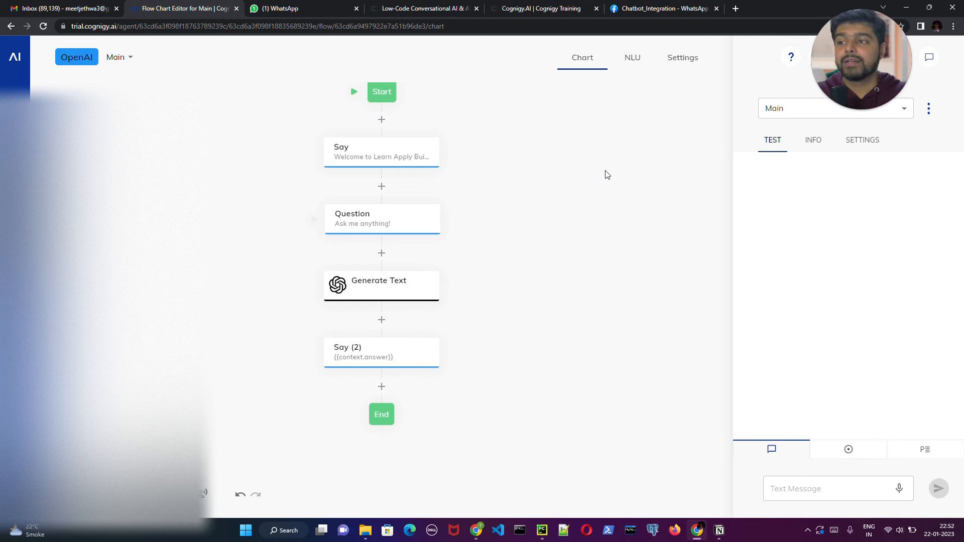
- Open the Generate Text node for editing and hide the test chat beside the flow chart
left_click(422, 287)
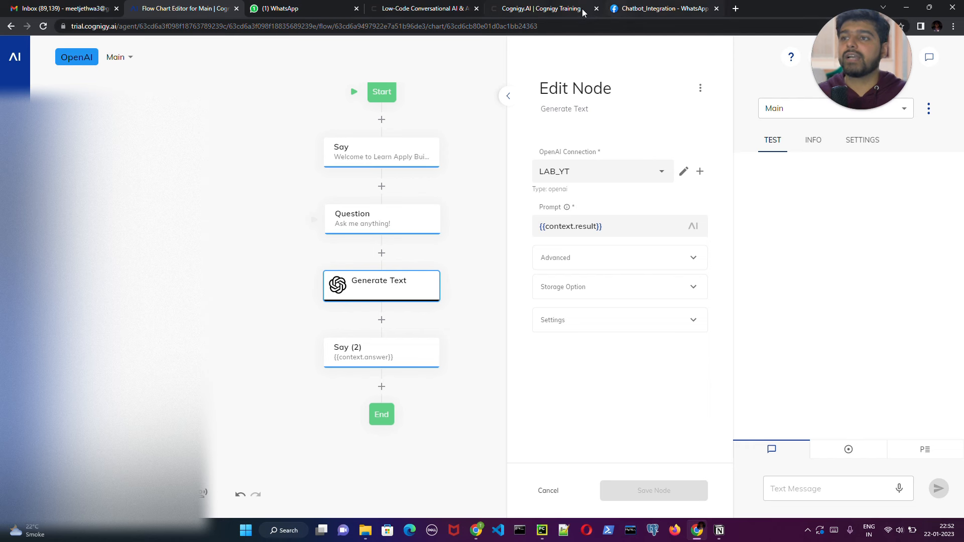
mouse_move(584, 13)
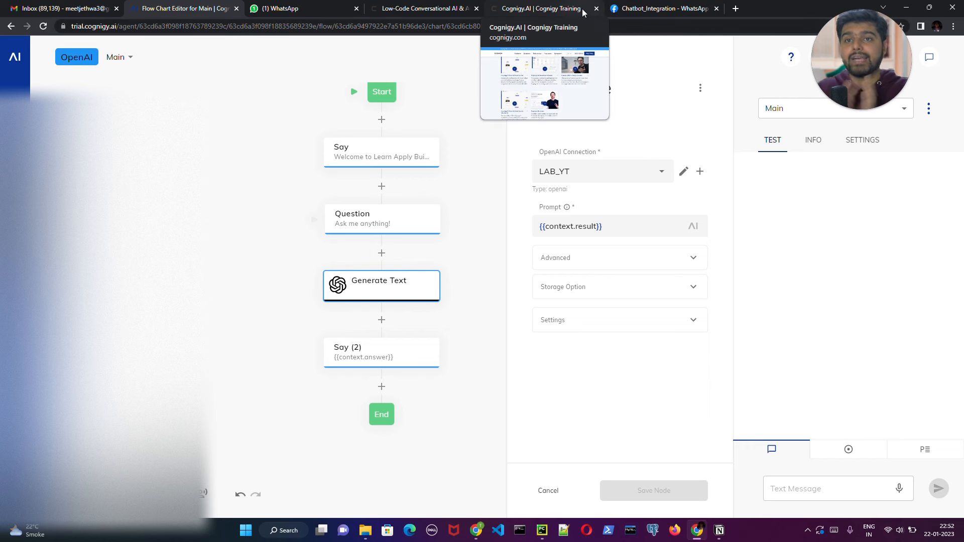
mouse_move(642, 10)
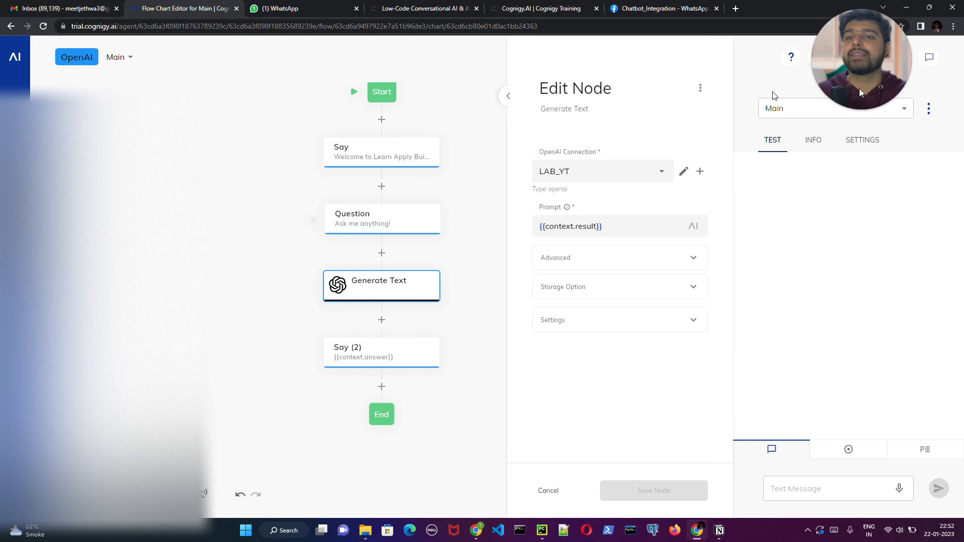
left_click(929, 58)
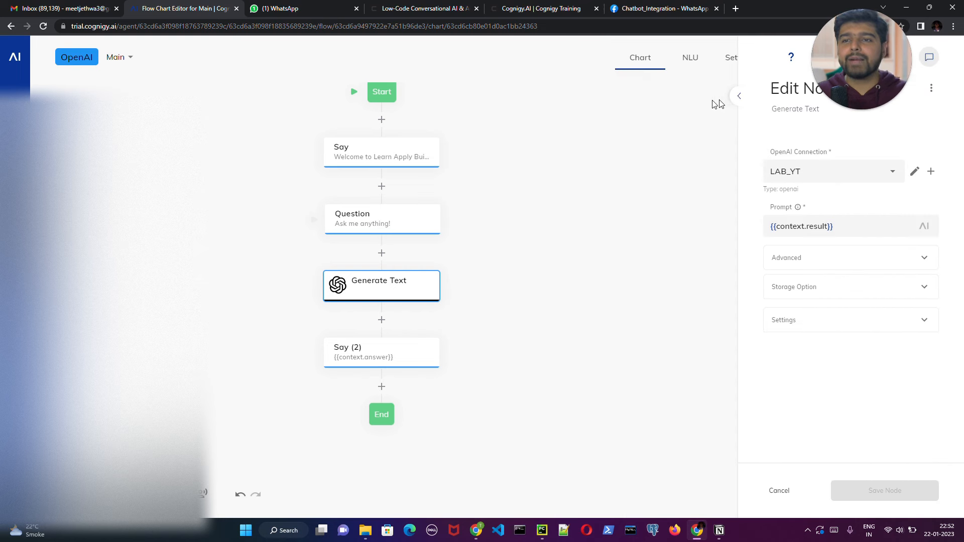
left_click(739, 95)
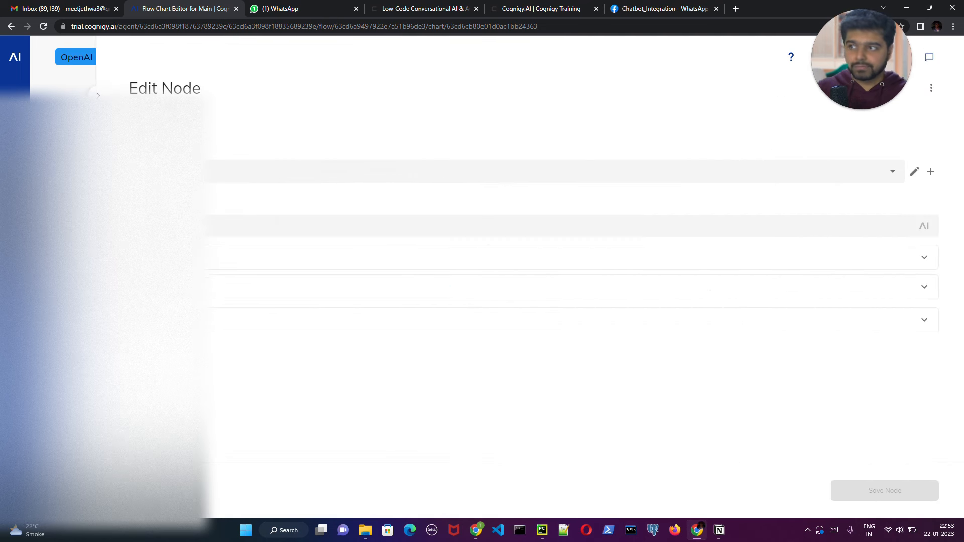
left_click(98, 95)
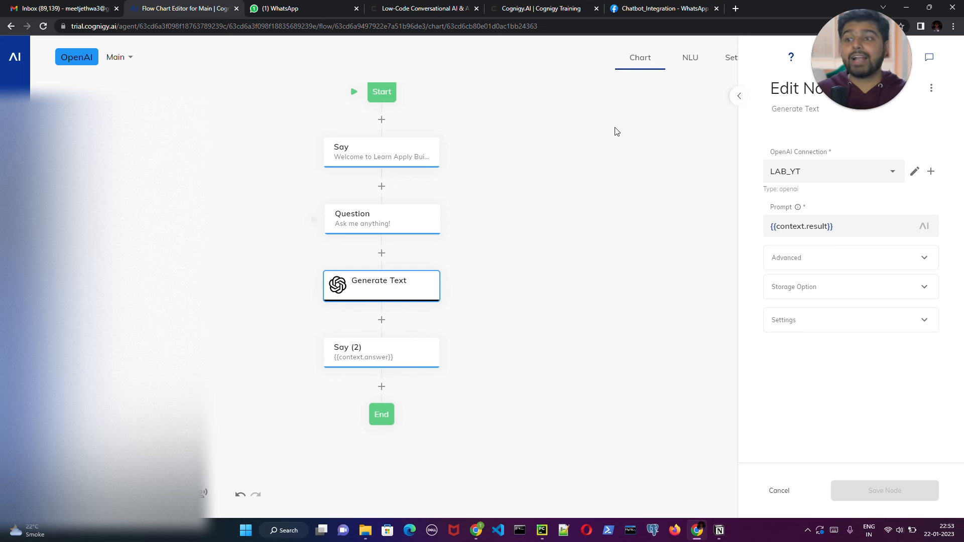